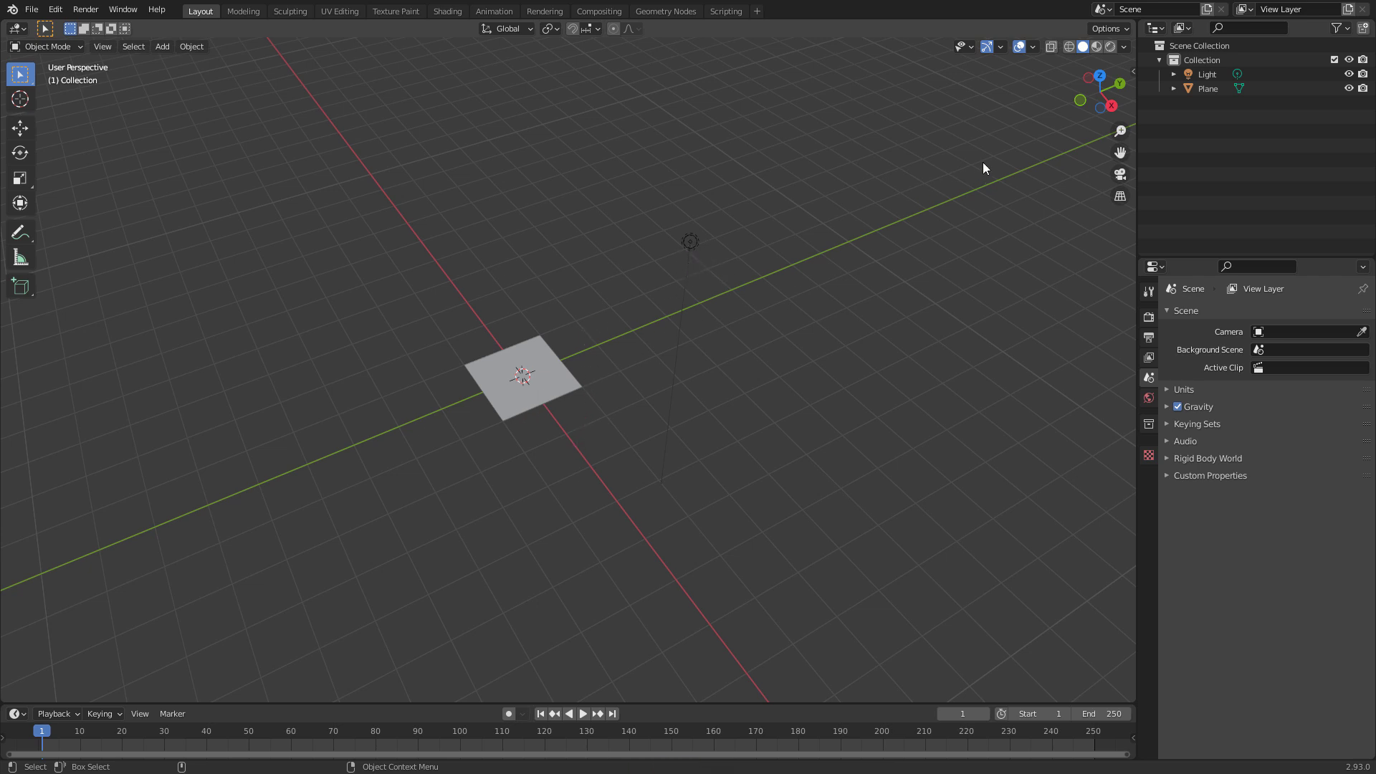
Step: Split the 3D viewport into two areas and turn the larger one into a Shader Editor
drag(1134, 38, 258, 80)
click(275, 28)
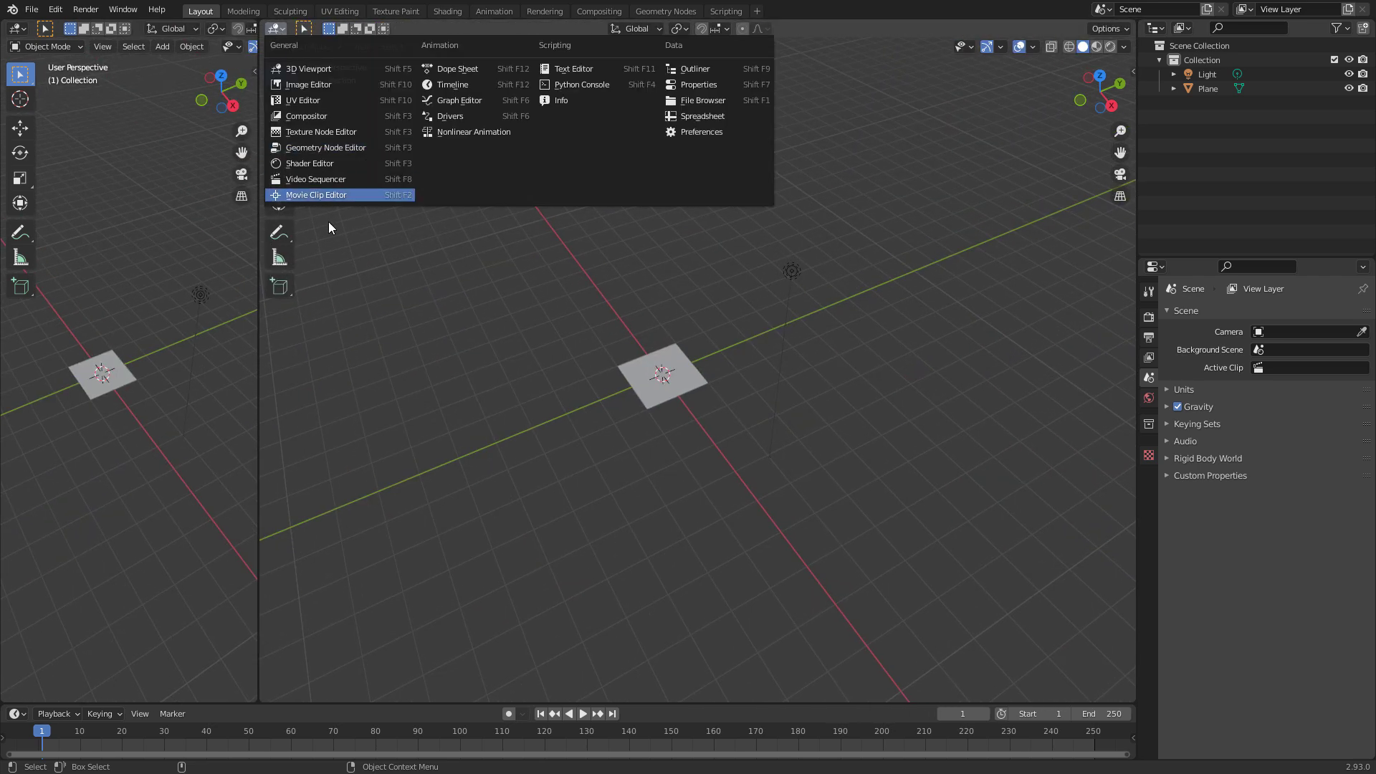
click(309, 164)
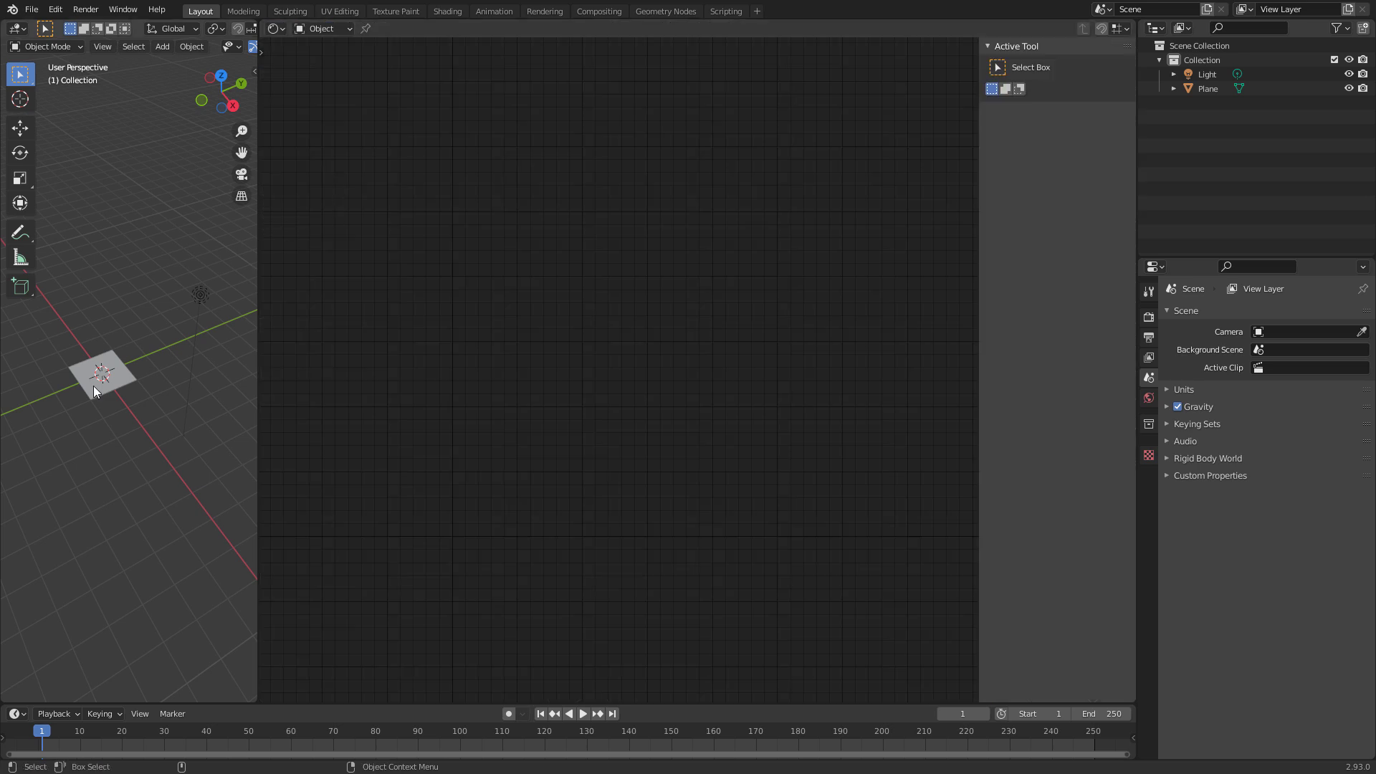
Step: Create a new material on the plane and name it DotPatternNormals
click(105, 371)
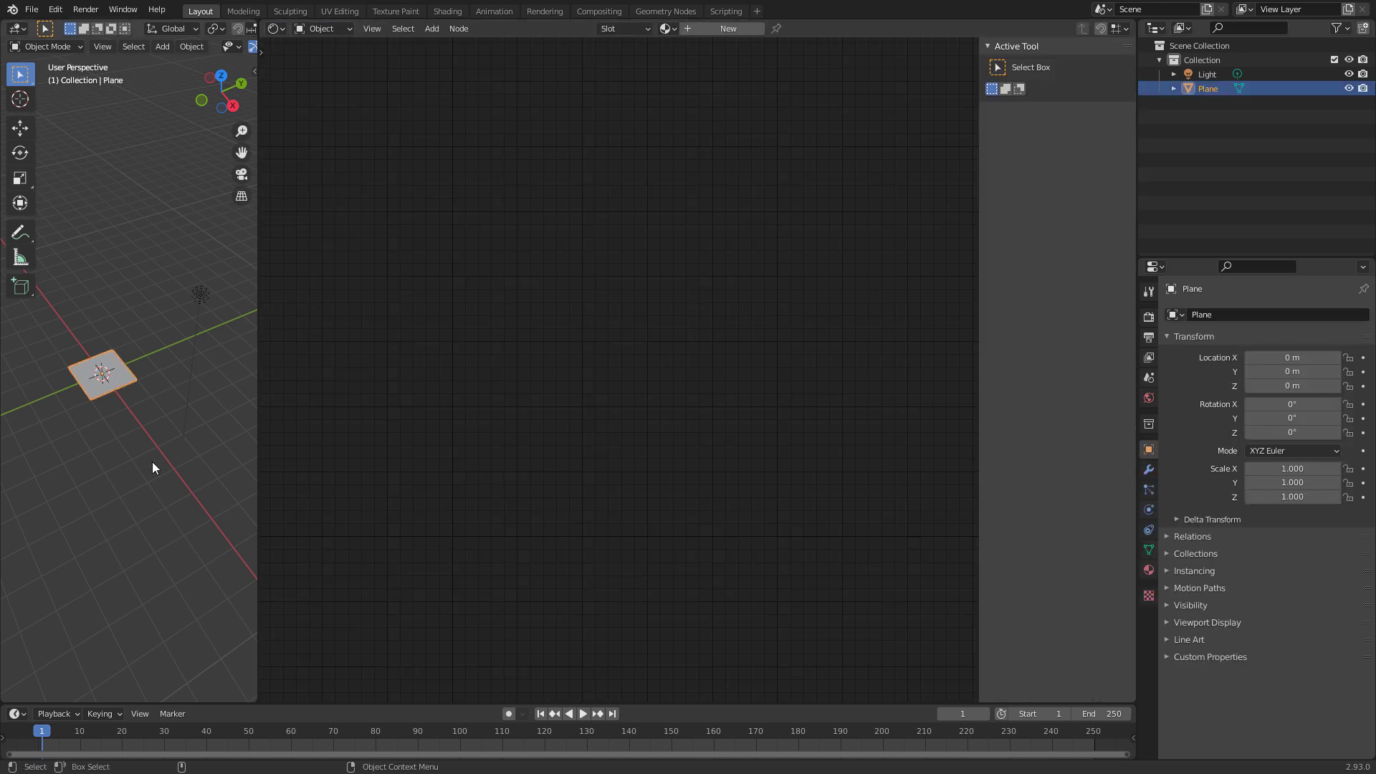
click(717, 27)
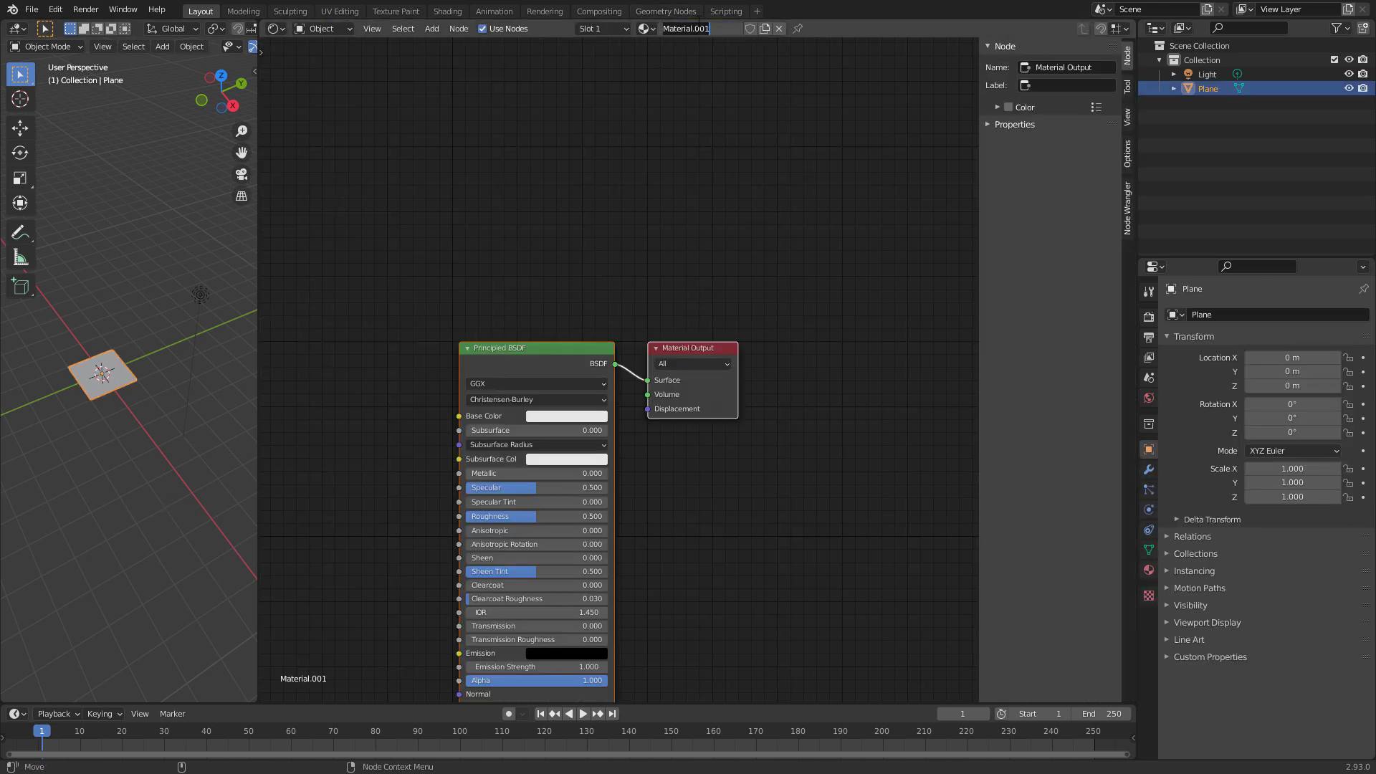
text(DotPatternNormals)
key(Return)
click(833, 127)
Step: Hide the node editor's sidebar and switch the 3D viewport to Rendered shading
middle_drag(611, 486, 813, 333)
key(n)
scroll(240, 47, down, 5)
click(232, 47)
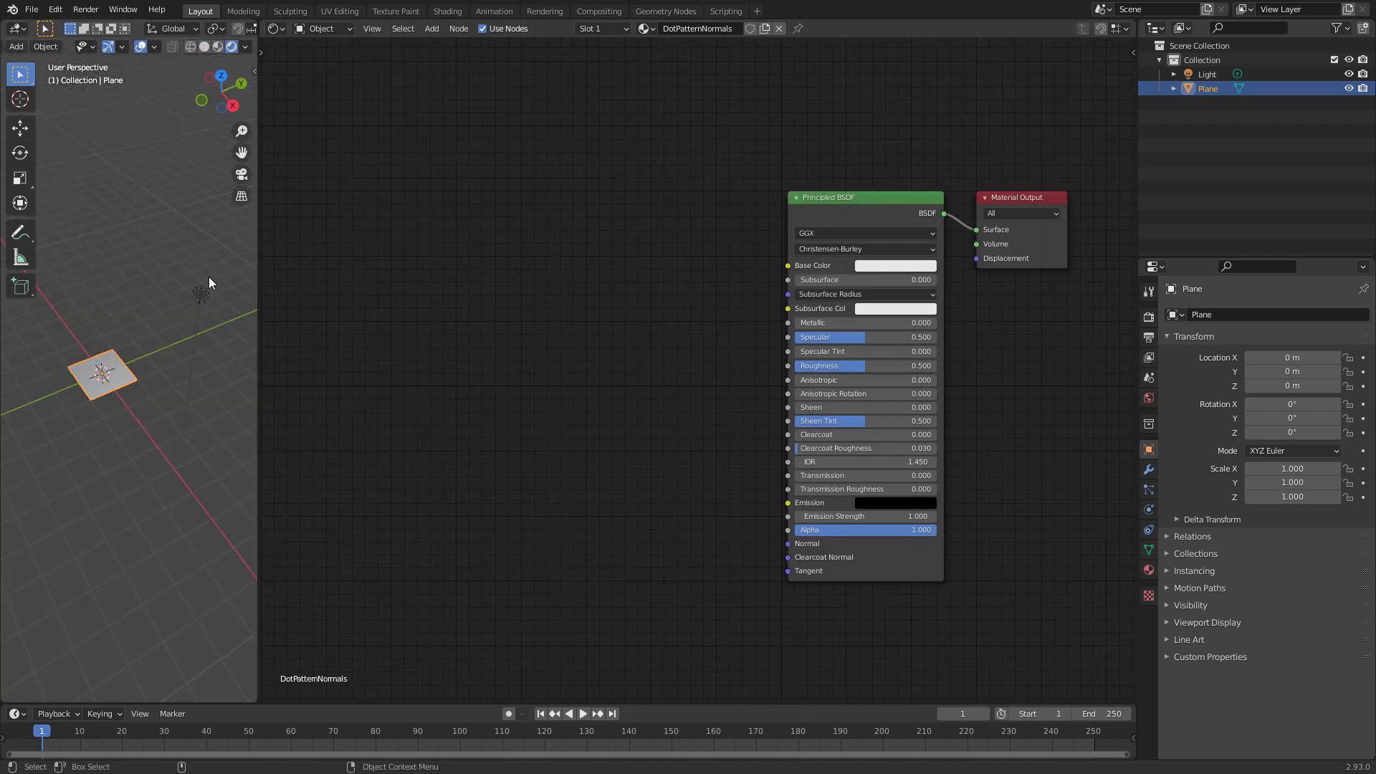
middle_drag(129, 429, 165, 380)
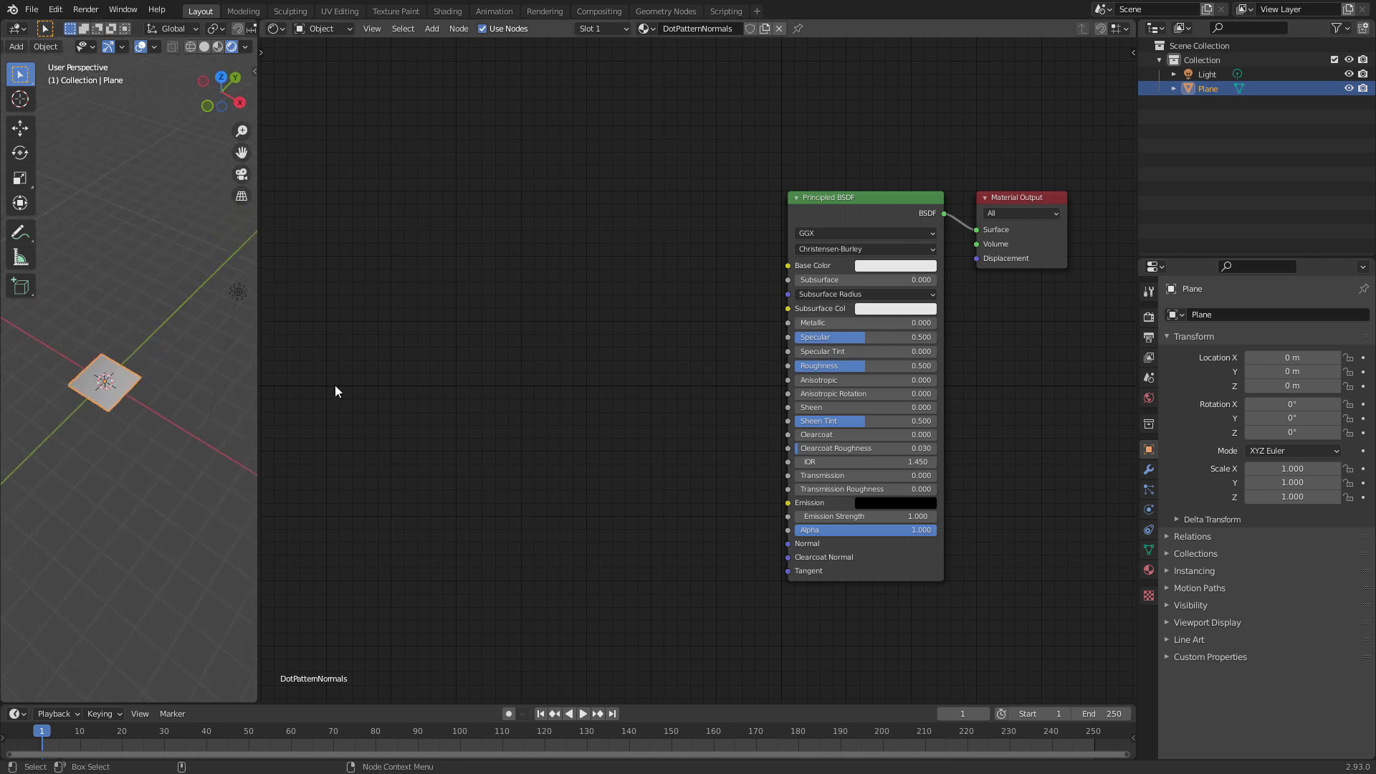
Step: Add a Texture Coordinate node well ahead of the Principled BSDF node
key(shift+a)
click(482, 329)
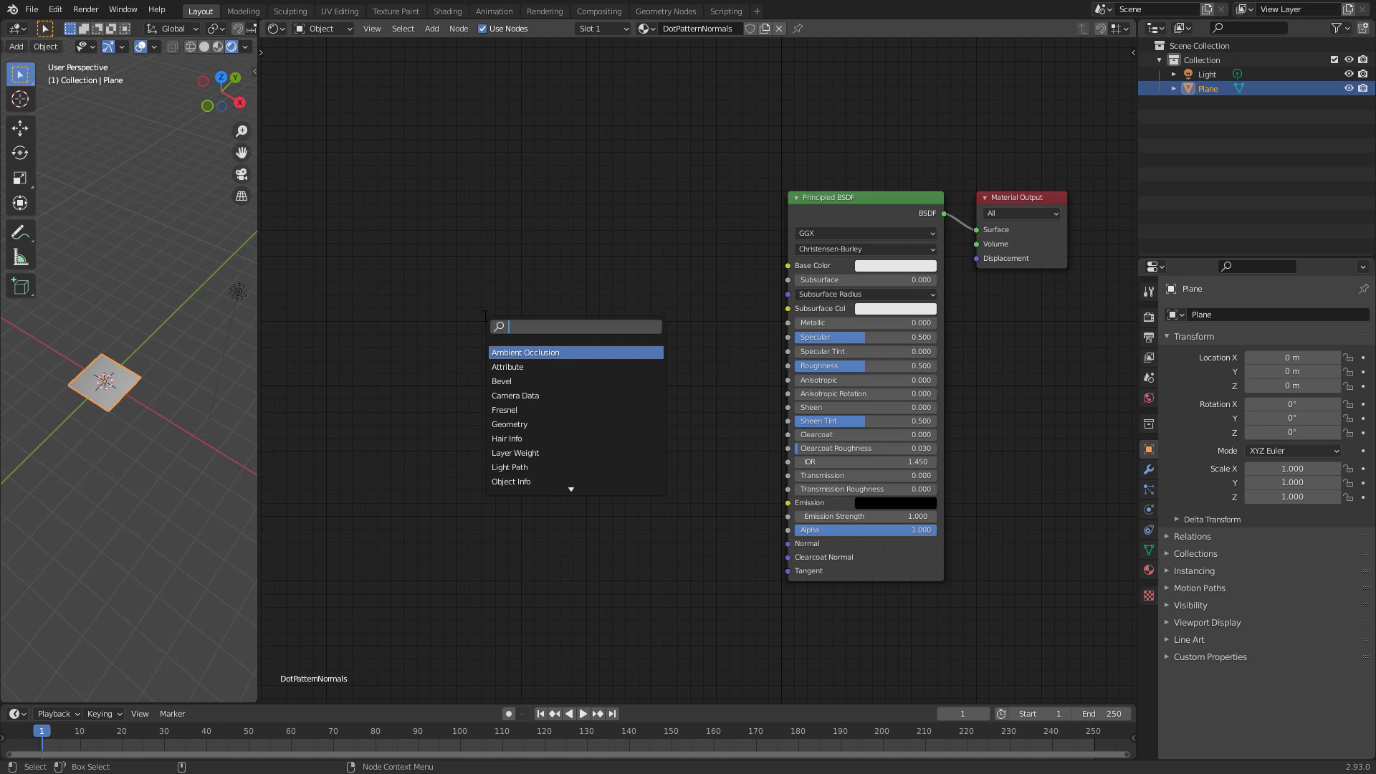
text(texture c)
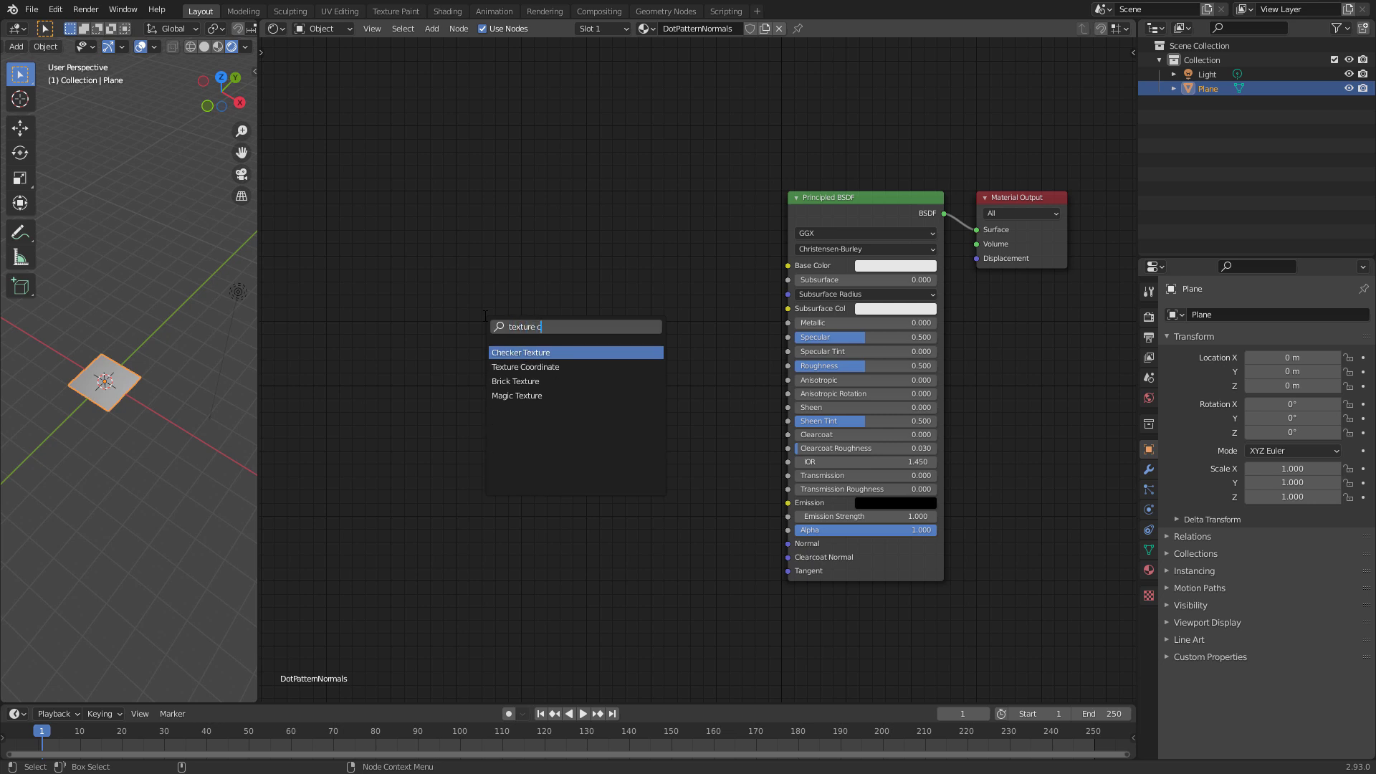
text(oor)
click(549, 352)
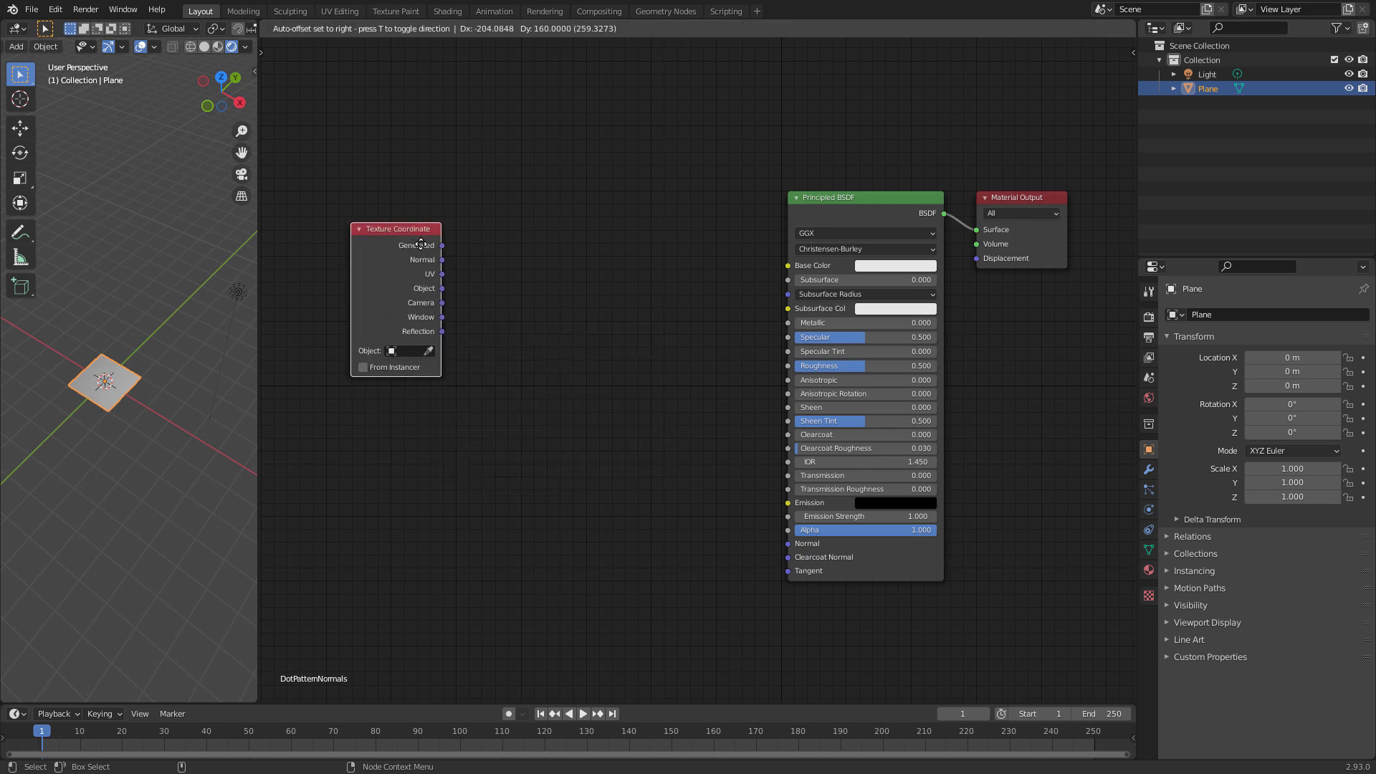
click(403, 235)
Step: Preview the Texture Coordinate outputs on the plane through a Viewer node, ending with the UV output
ctrl+shift+click(409, 244)
ctrl+shift+click(404, 258)
ctrl+shift+click(401, 272)
mouse_move(144, 398)
middle_down()
mouse_move(195, 416)
mouse_move(144, 431)
mouse_move(239, 324)
mouse_move(175, 354)
mouse_move(152, 415)
mouse_move(130, 419)
middle_up()
scroll(239, 325, up, 5)
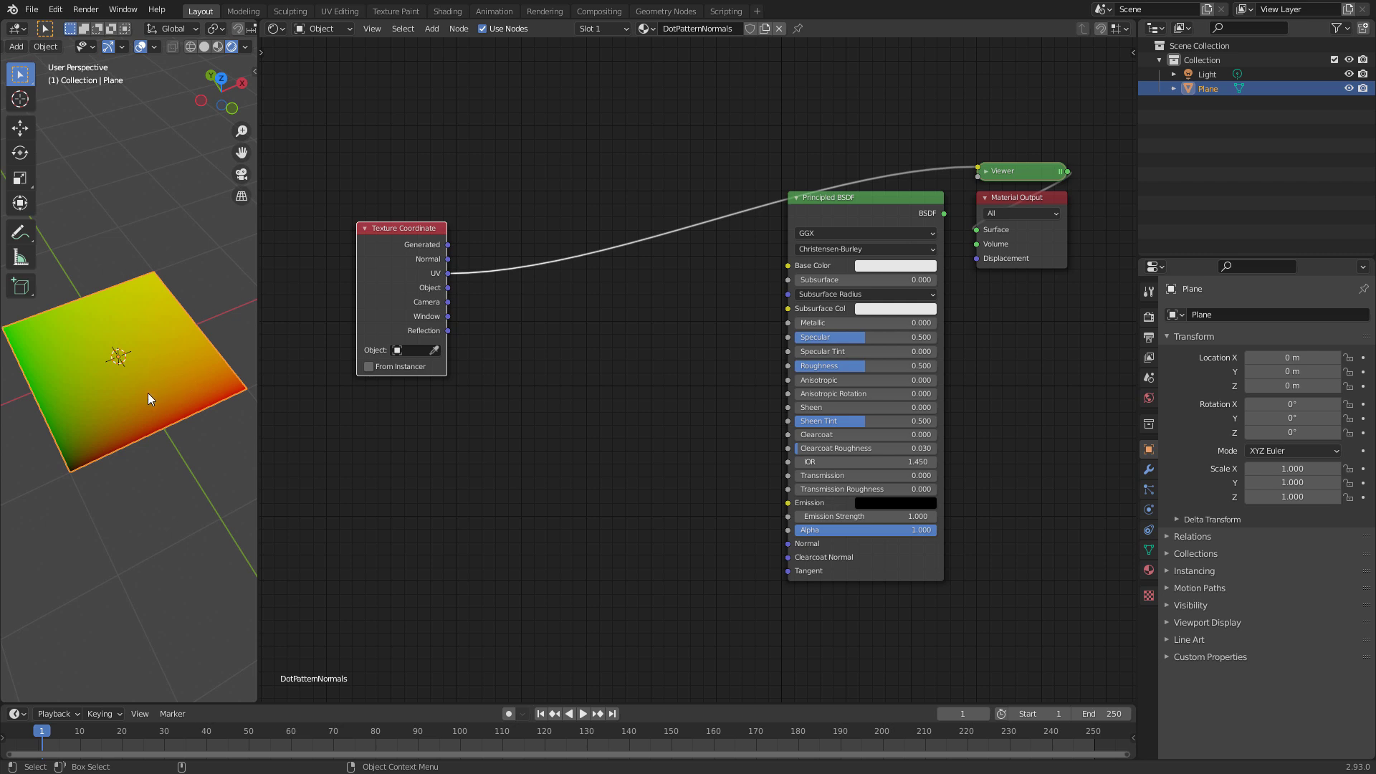
Step: Annotate the node editor with the sphere equation x²+y²+z²=r² and a circle with a radius arrow above it
ctrl+middle_drag(502, 399, 627, 326)
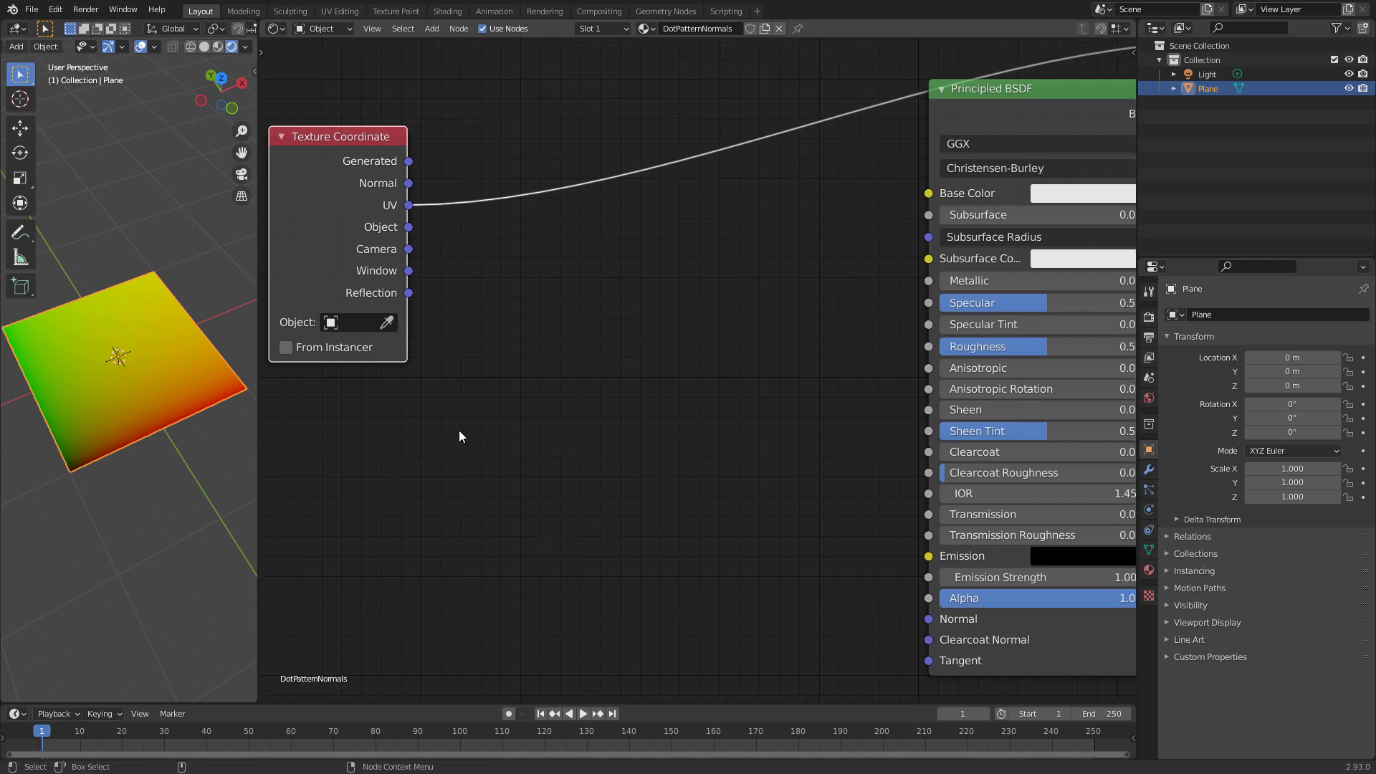
drag(541, 414, 562, 444)
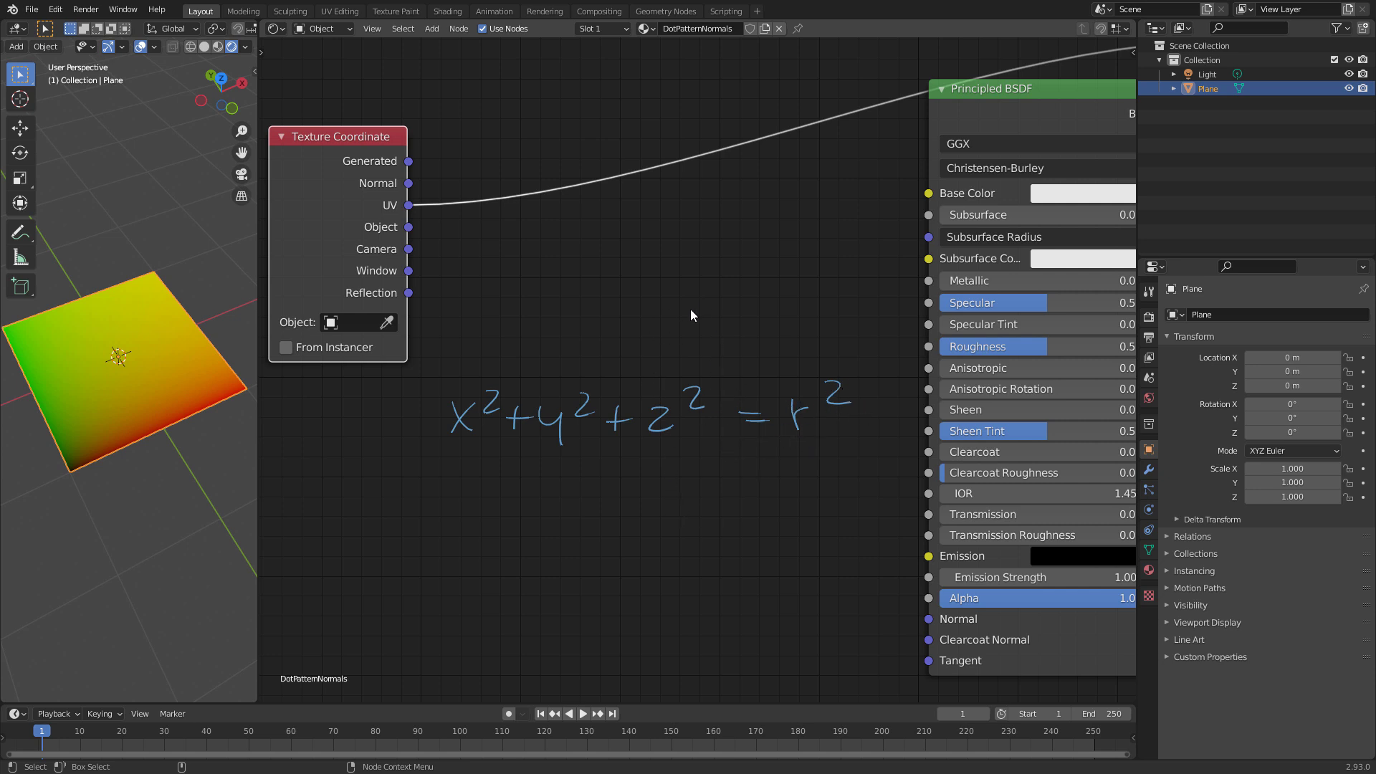
drag(642, 241, 668, 232)
mouse_move(674, 281)
mouse_down()
mouse_move(722, 244)
mouse_move(689, 282)
mouse_up()
drag(710, 233, 716, 251)
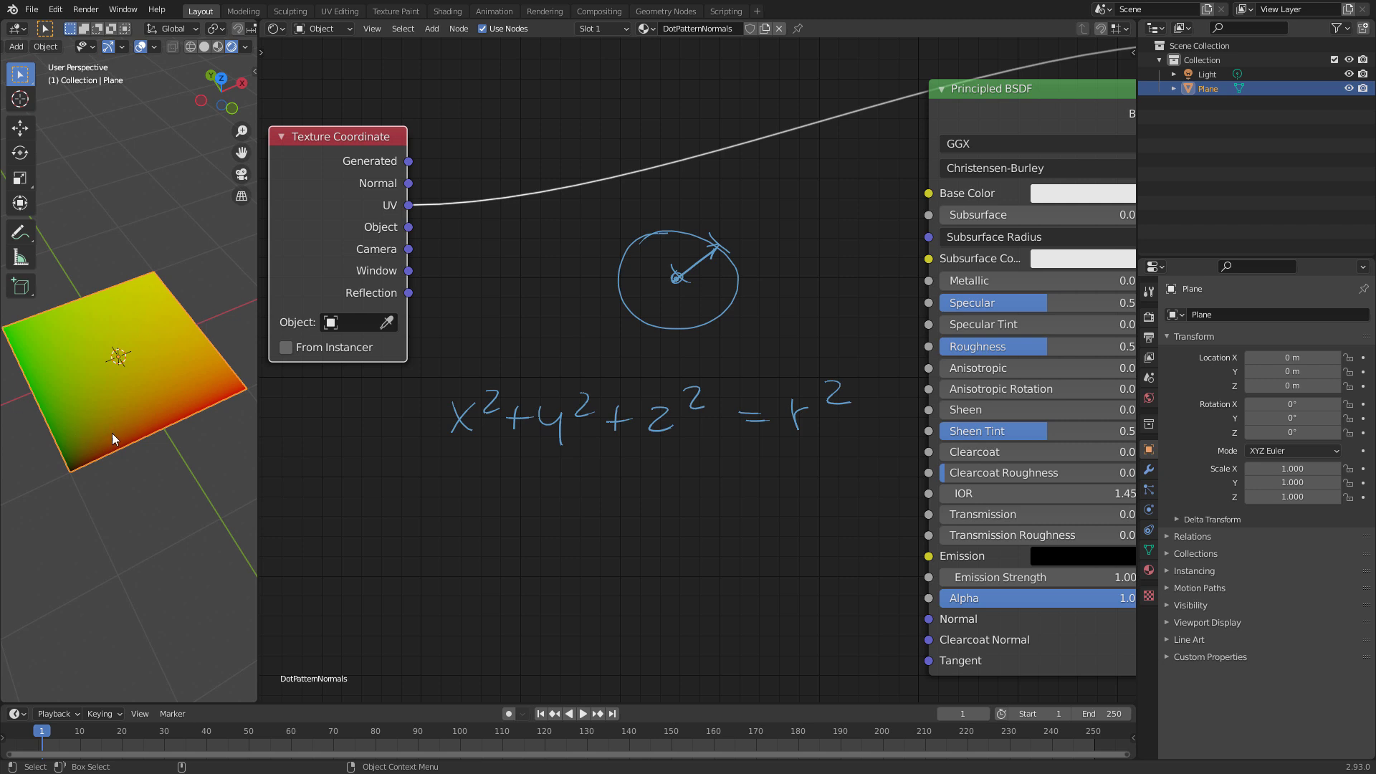
Step: Write the rearranged equation z²=r²−(x²+y²) as an annotation below the sphere equation
mouse_move(288, 513)
middle_down()
mouse_move(629, 381)
mouse_move(551, 367)
middle_up()
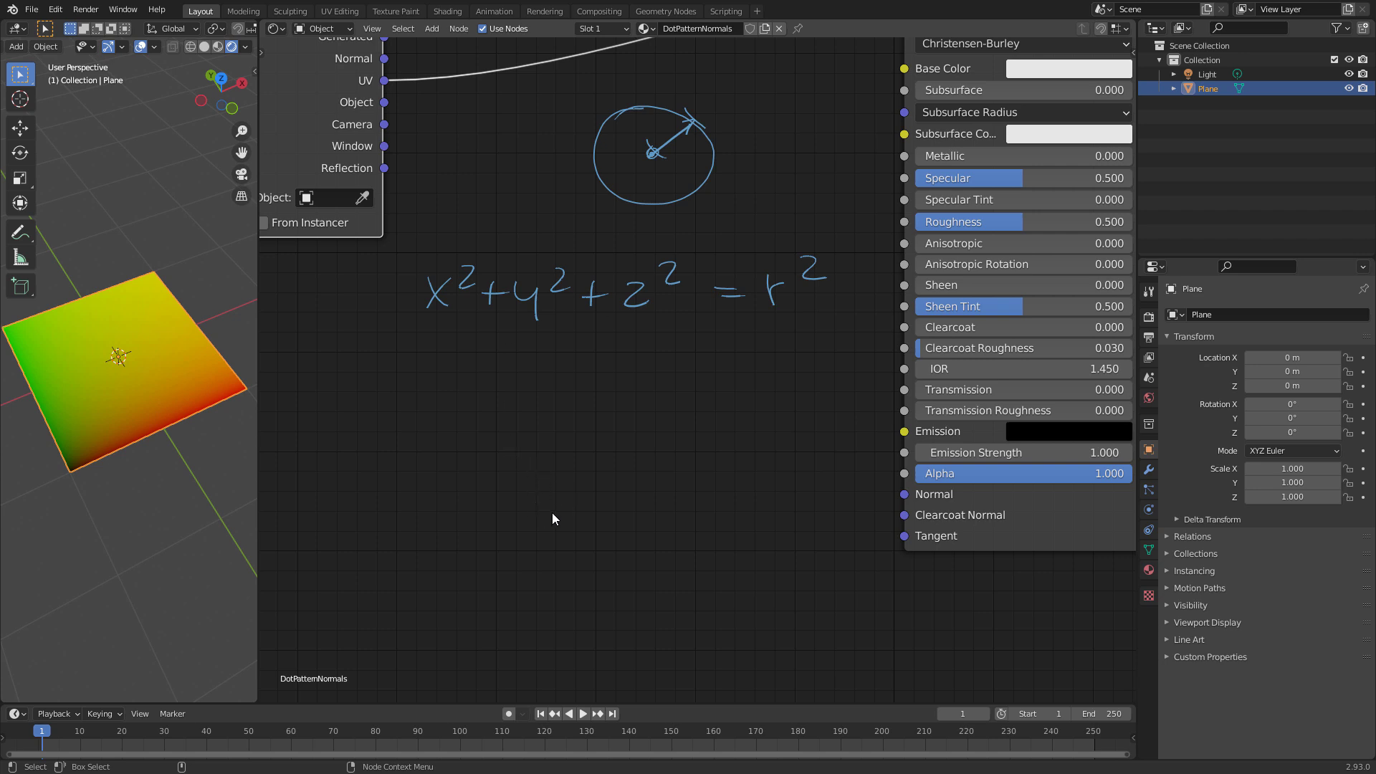
drag(423, 392, 429, 414)
mouse_move(562, 378)
mouse_down()
mouse_move(643, 413)
mouse_move(669, 407)
mouse_up()
mouse_move(670, 392)
mouse_down()
mouse_move(688, 368)
mouse_move(694, 387)
mouse_move(732, 394)
mouse_up()
mouse_move(720, 384)
mouse_down()
mouse_move(719, 407)
mouse_move(758, 403)
mouse_up()
mouse_move(770, 384)
mouse_down()
mouse_move(762, 425)
mouse_move(791, 388)
mouse_move(794, 424)
mouse_up()
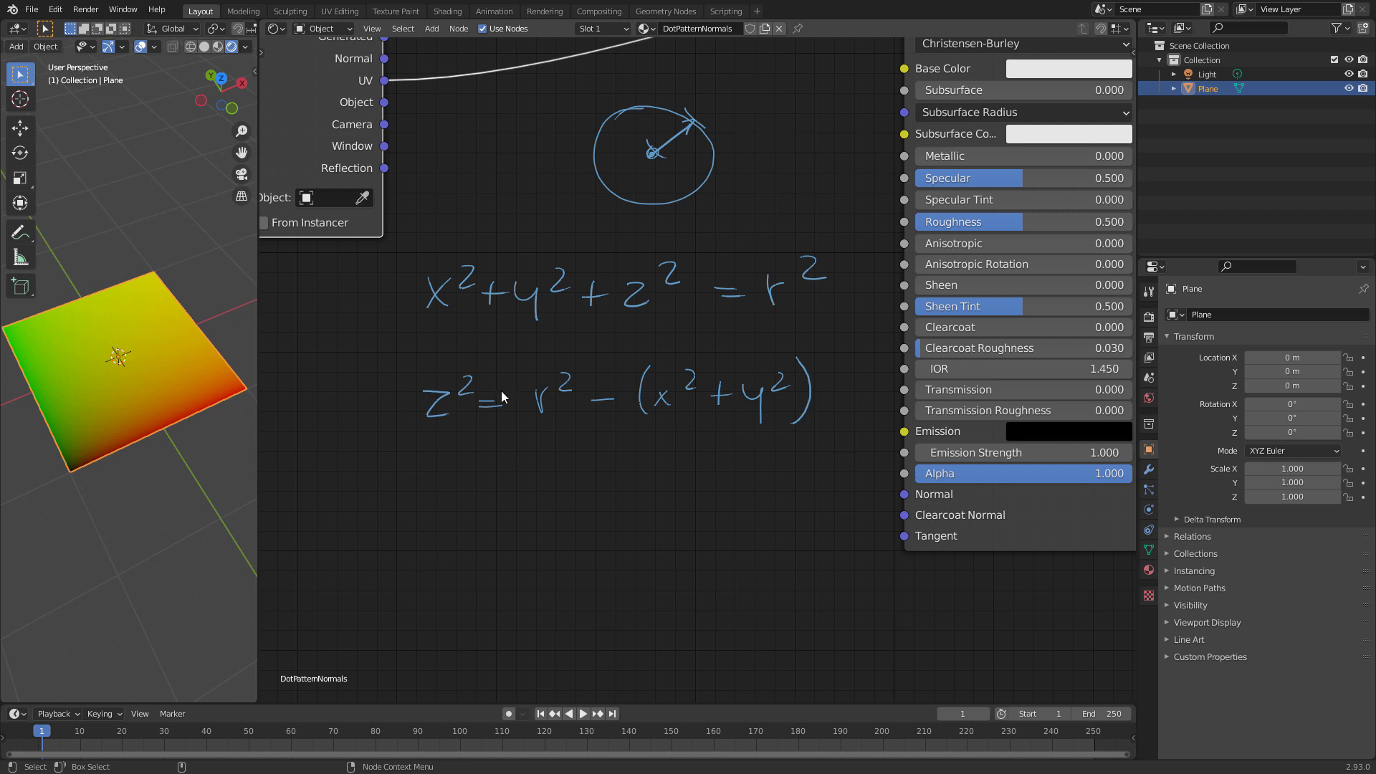
Step: Write z=√(r²−(x²+y²)) as an annotation below the z² equation
drag(446, 497, 437, 528)
mouse_move(653, 481)
mouse_down()
mouse_move(651, 523)
mouse_move(688, 525)
mouse_up()
drag(689, 506, 671, 526)
drag(704, 496, 807, 493)
drag(816, 478, 810, 524)
drag(532, 468, 832, 466)
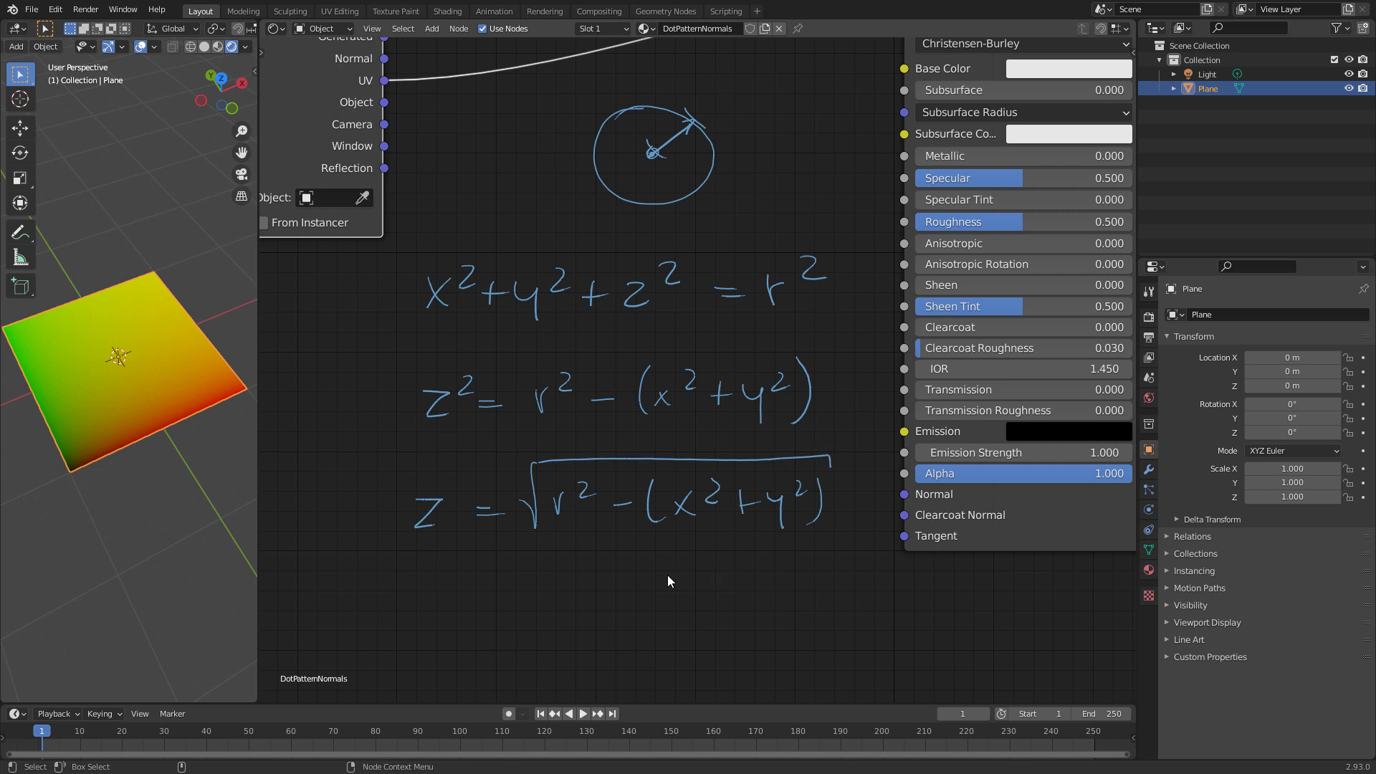
Step: Draw a brace under the (x²+y²) term of the square root and label it |uv|²
shift+scroll(662, 565, down, 4)
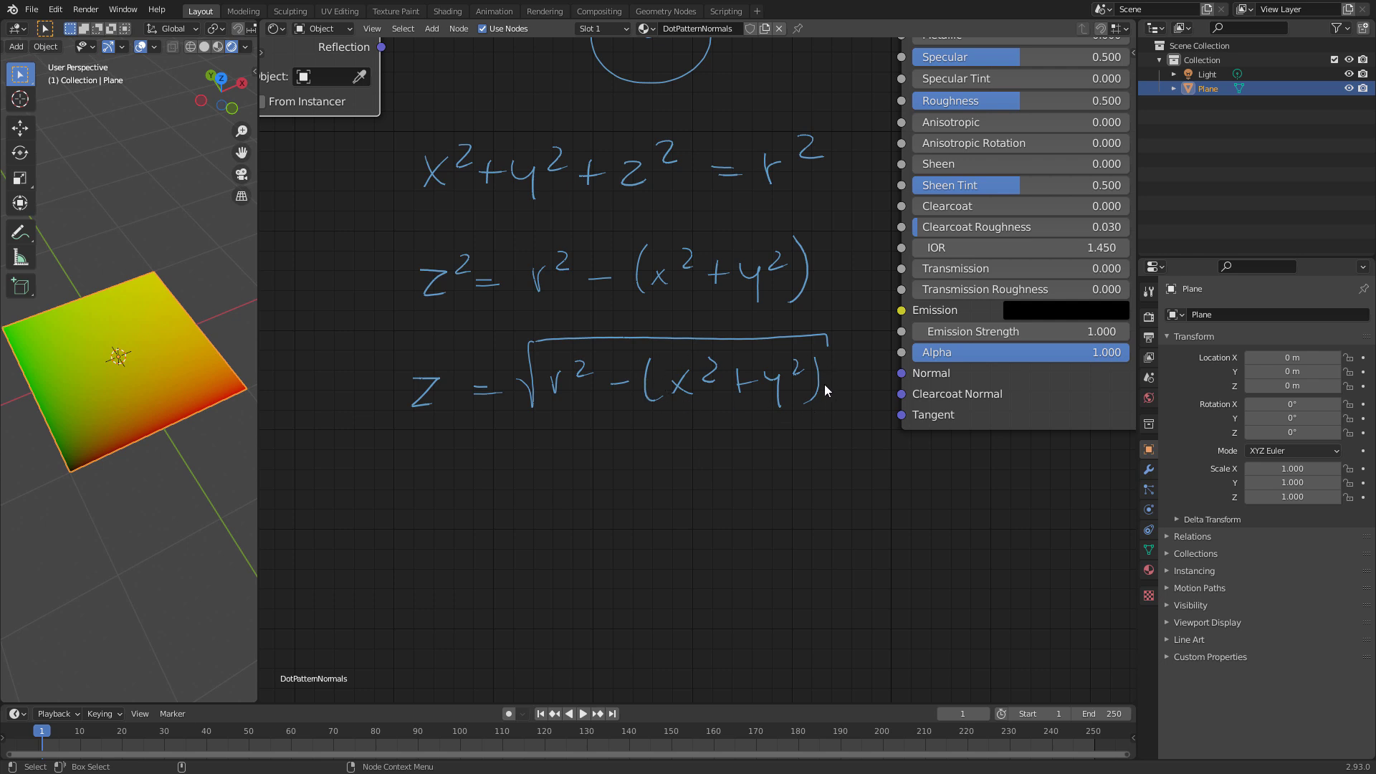
mouse_move(640, 417)
mouse_down()
mouse_move(722, 454)
mouse_move(737, 437)
mouse_move(817, 416)
mouse_up()
drag(689, 478, 688, 521)
drag(750, 474, 789, 488)
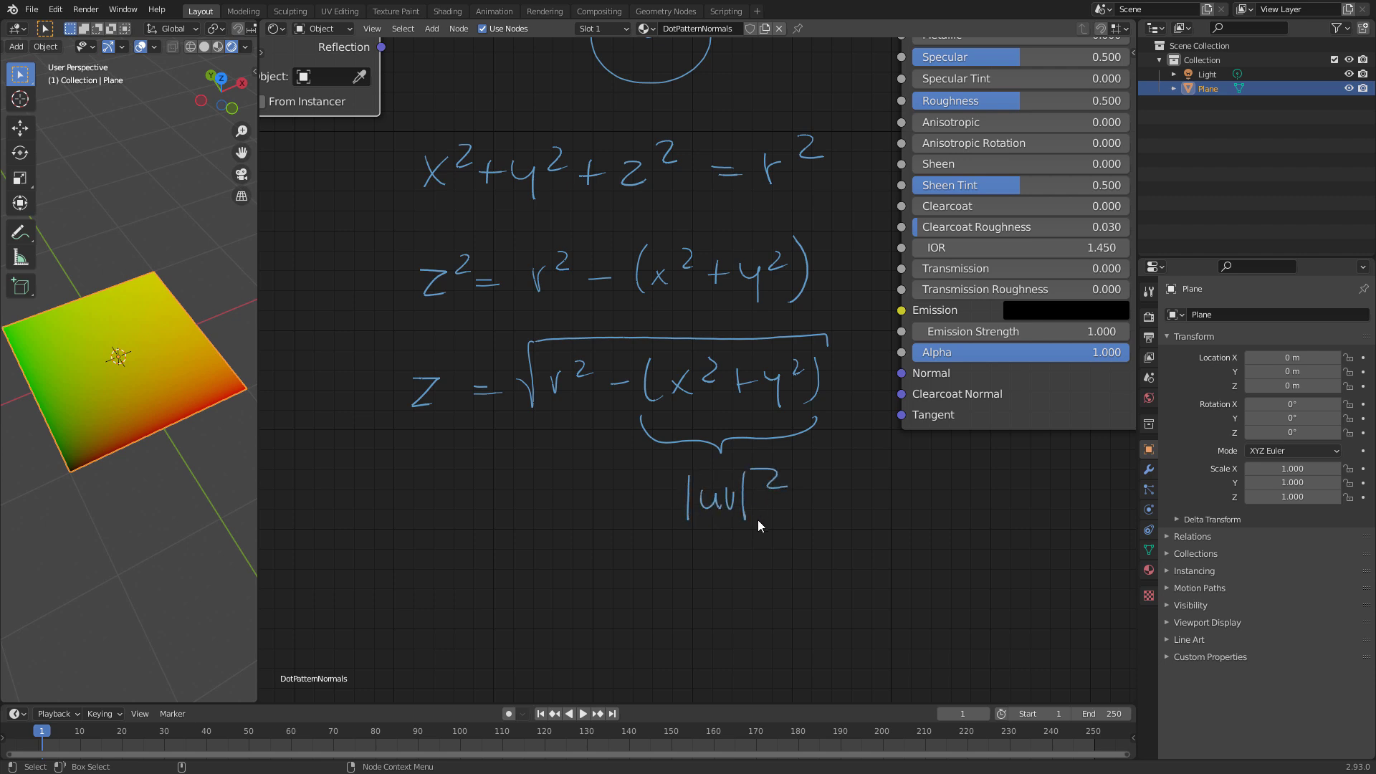
Step: Write the dot product identity a·a=|a|² with vector arrows as an annotation below the |uv|² label
middle_drag(767, 503, 749, 414)
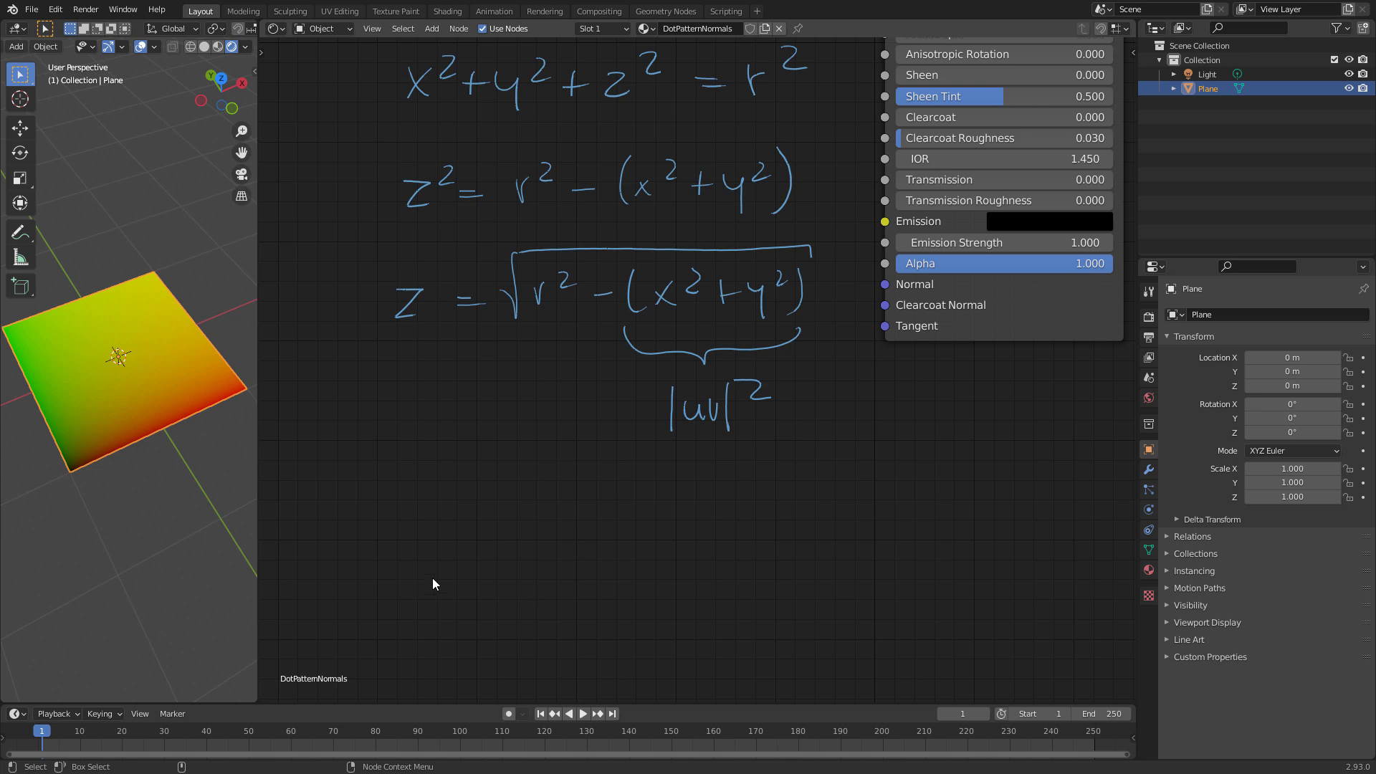
mouse_move(412, 519)
mouse_down()
mouse_move(415, 540)
mouse_move(417, 504)
mouse_up()
click(446, 526)
drag(470, 525, 491, 540)
drag(467, 502, 557, 521)
mouse_move(530, 528)
mouse_down()
mouse_move(649, 535)
mouse_move(647, 501)
mouse_move(668, 536)
mouse_up()
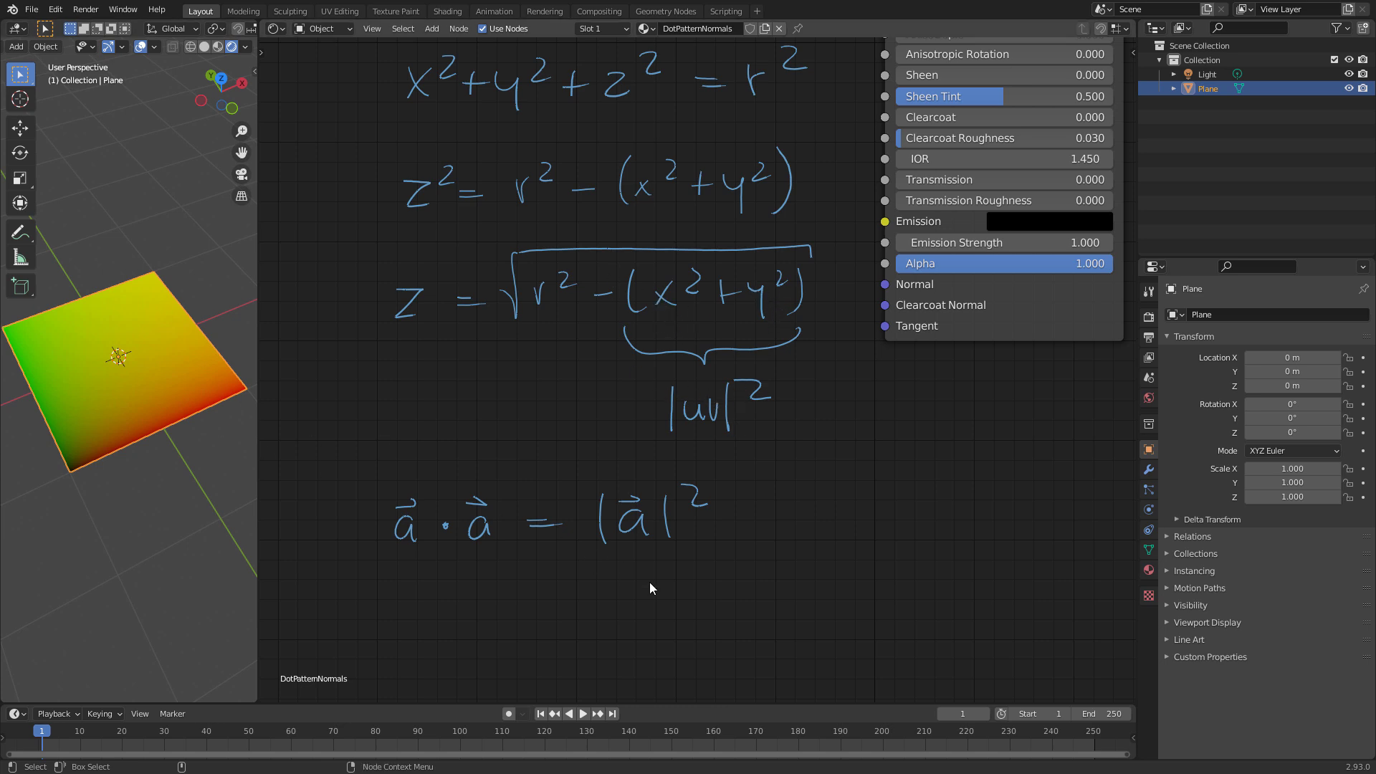
Step: Write the final formula z=√(r²−(uv·uv)), with vector arrows over uv, below the dot product identity
middle_drag(780, 514, 785, 371)
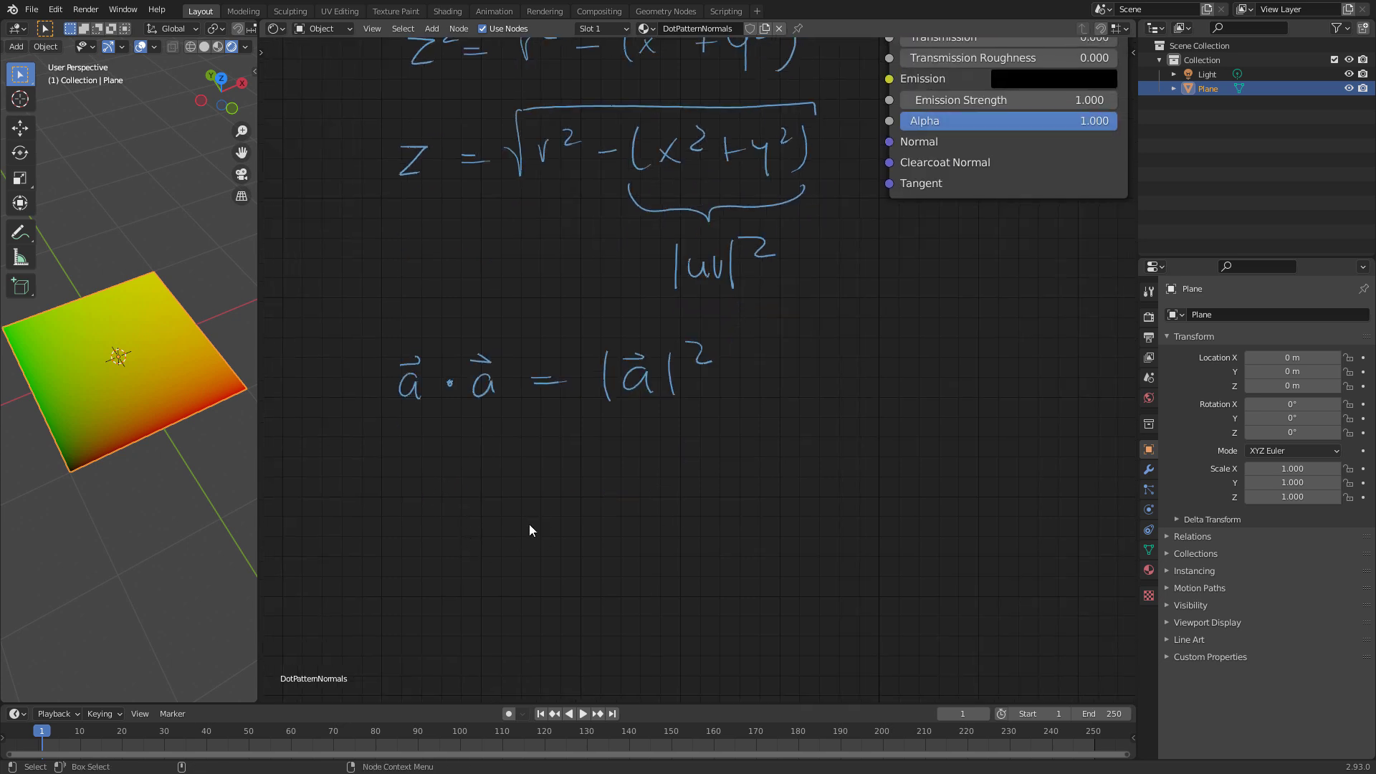
drag(379, 527, 469, 539)
mouse_move(445, 548)
mouse_down()
mouse_move(511, 566)
mouse_move(512, 503)
mouse_up()
mouse_move(544, 552)
mouse_down()
mouse_move(558, 525)
mouse_move(580, 532)
mouse_up()
drag(614, 541, 714, 529)
drag(681, 520, 714, 517)
mouse_move(705, 511)
mouse_down()
mouse_move(770, 538)
mouse_move(789, 522)
mouse_move(687, 553)
mouse_up()
click(736, 532)
drag(805, 493, 808, 558)
drag(506, 496, 849, 496)
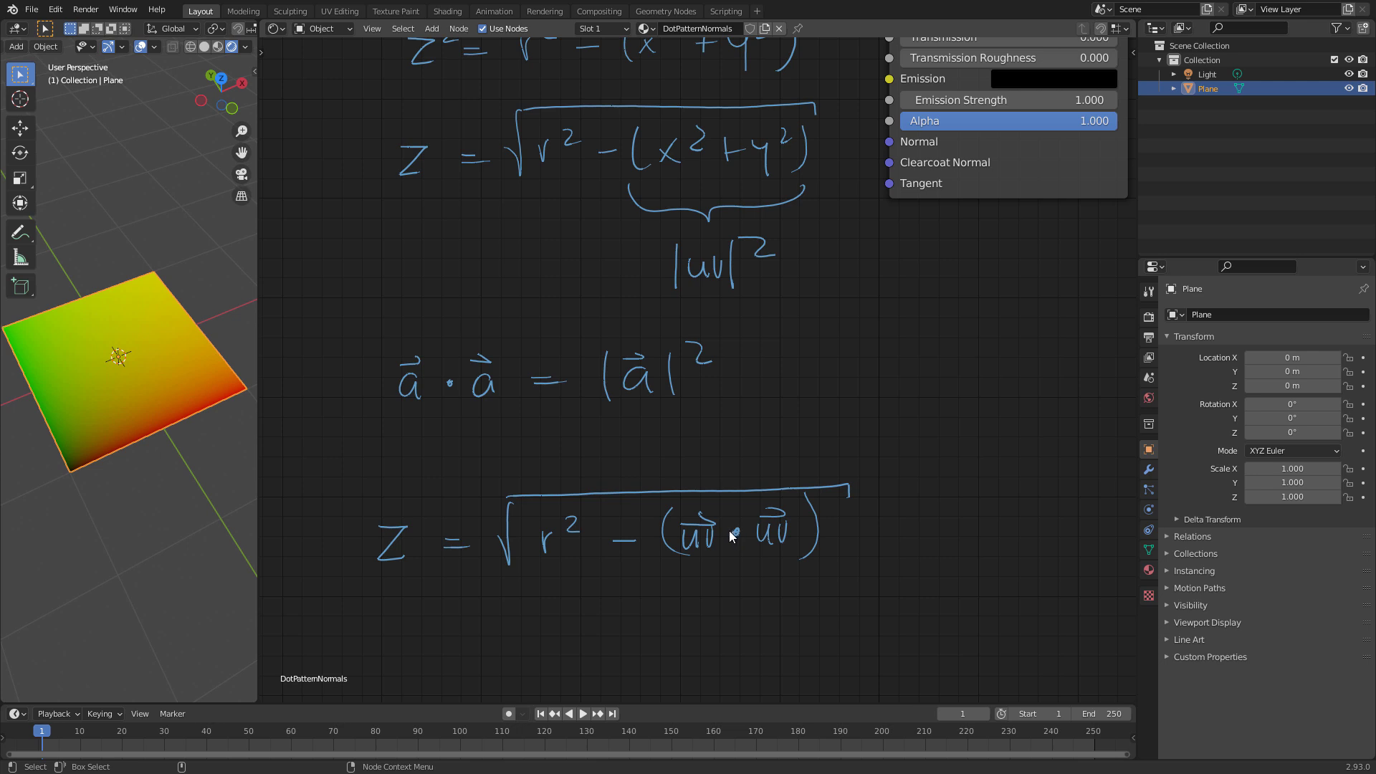
Step: Remove the annotation layer holding the handwritten formulas and hide the node editor's sidebar again
middle_drag(647, 587, 779, 459)
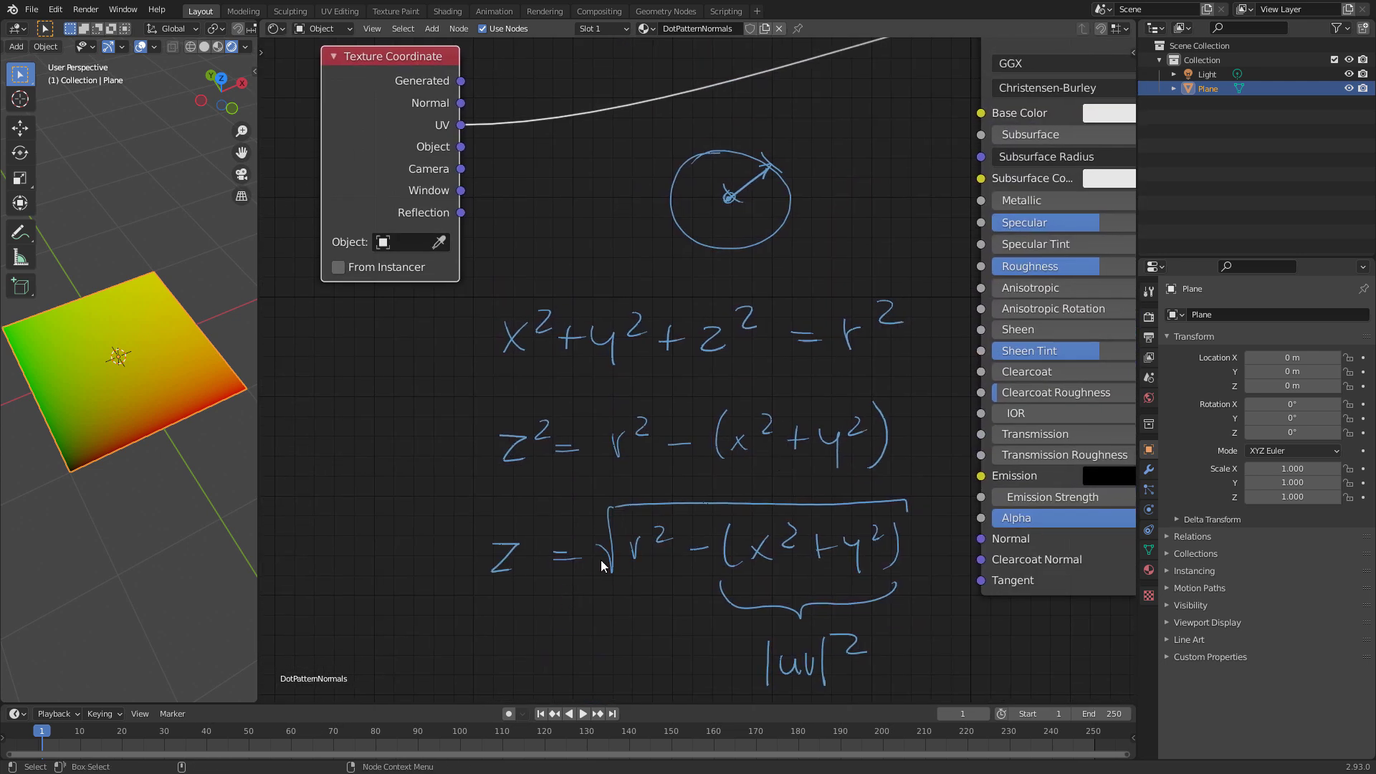
key(n)
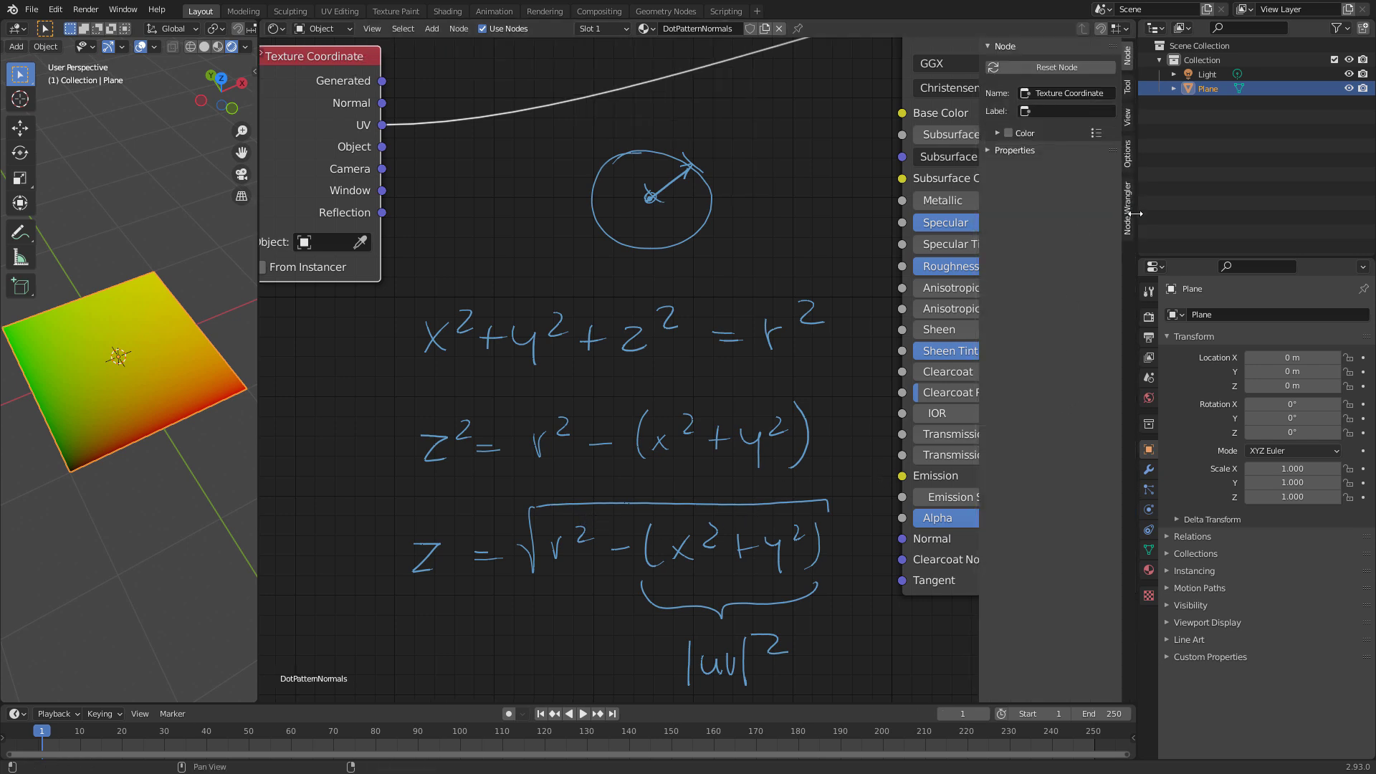
click(1128, 162)
click(1128, 117)
click(988, 46)
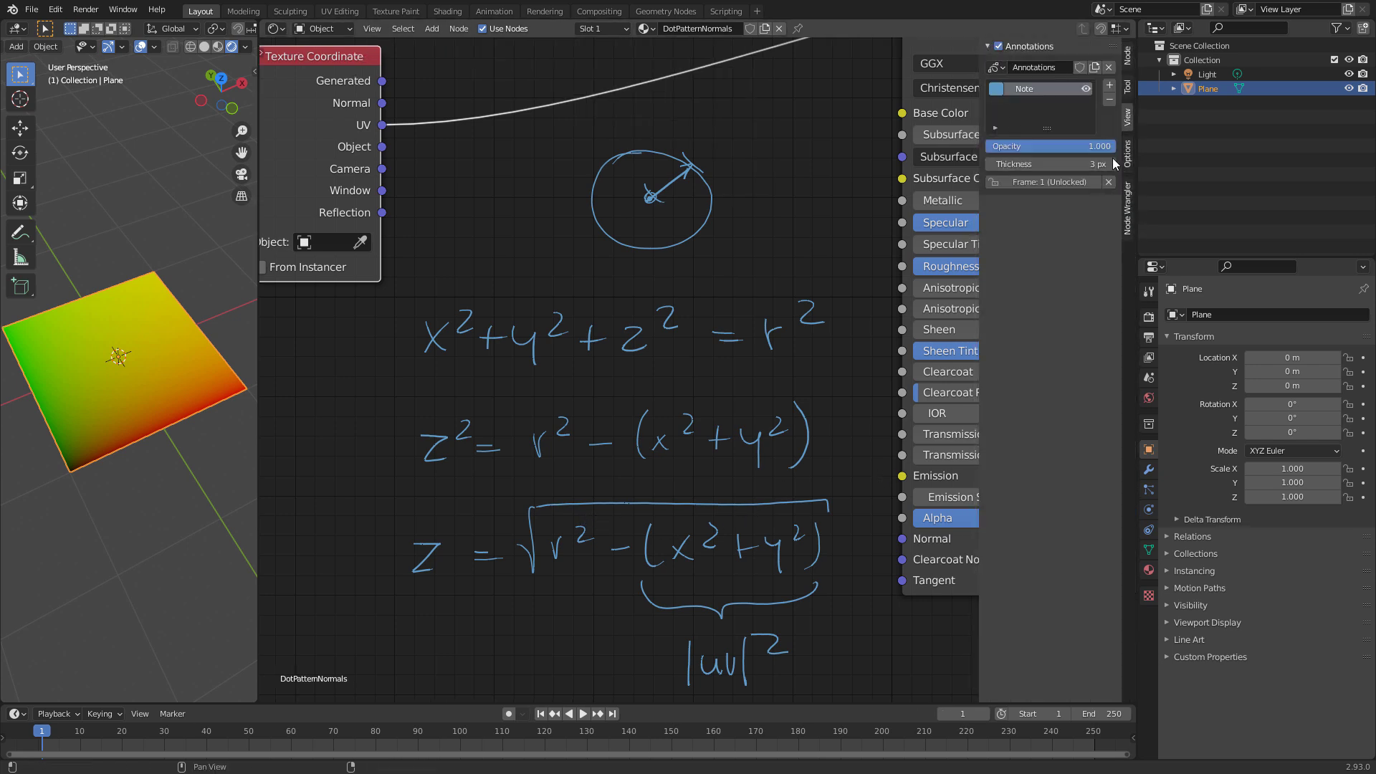
click(1110, 99)
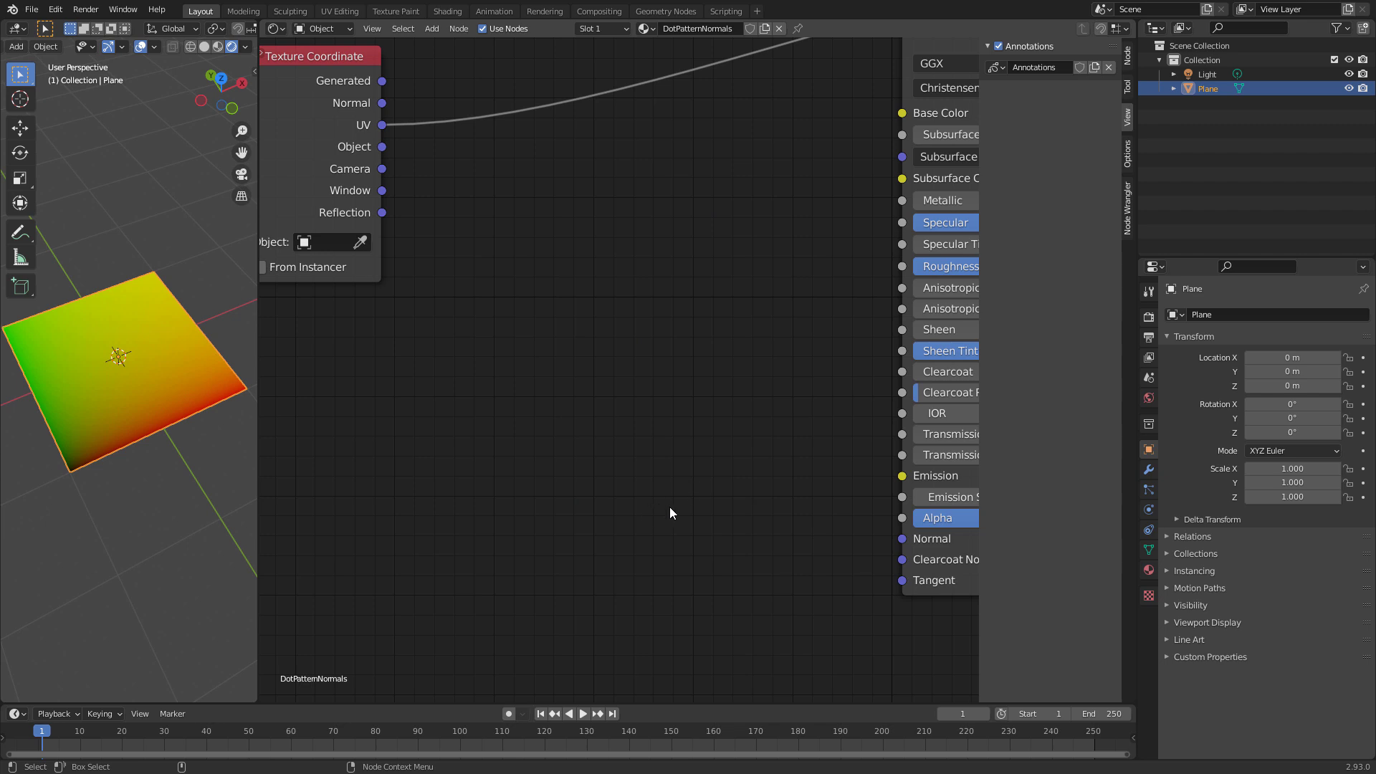
key(n)
Step: Add a Vector Math node between the Texture Coordinate and Principled BSDF nodes
key(Home)
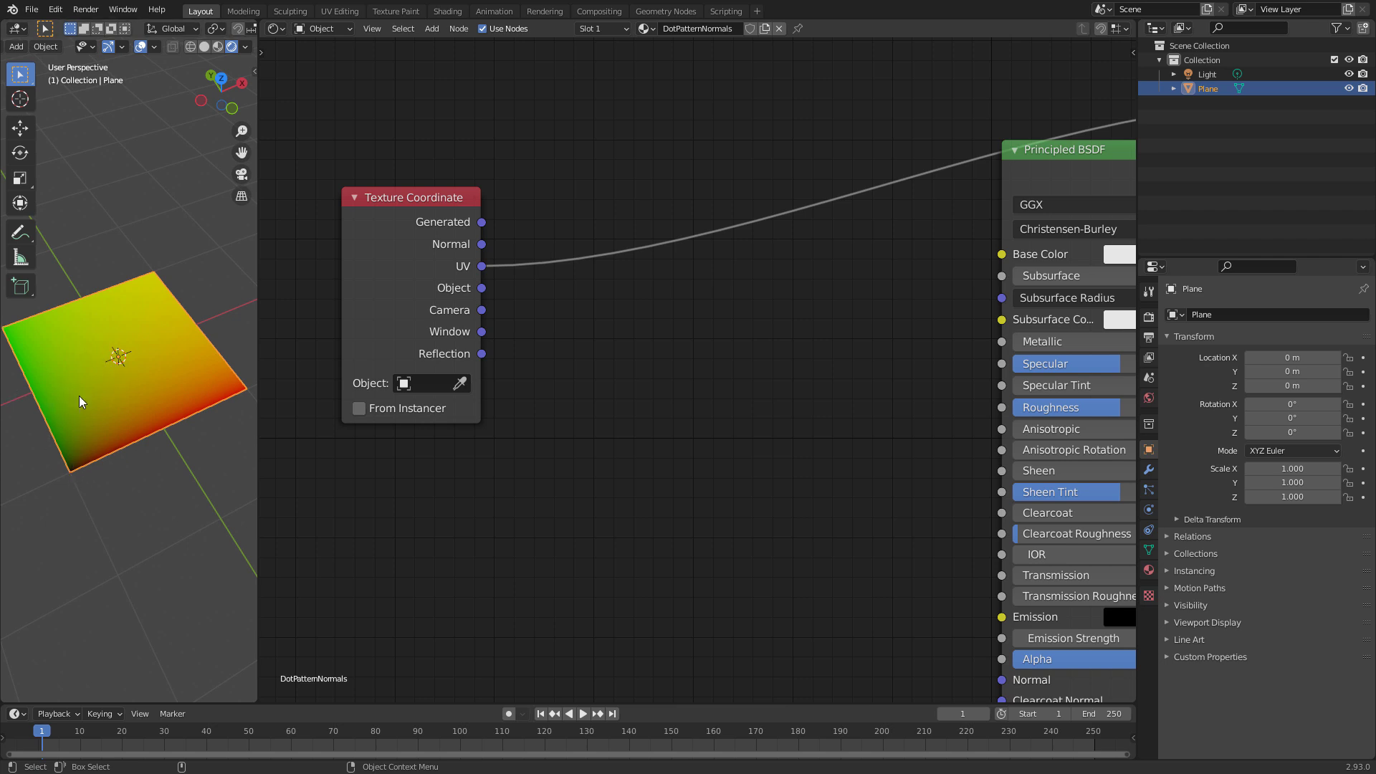
key(shift+a)
click(609, 398)
text(vector)
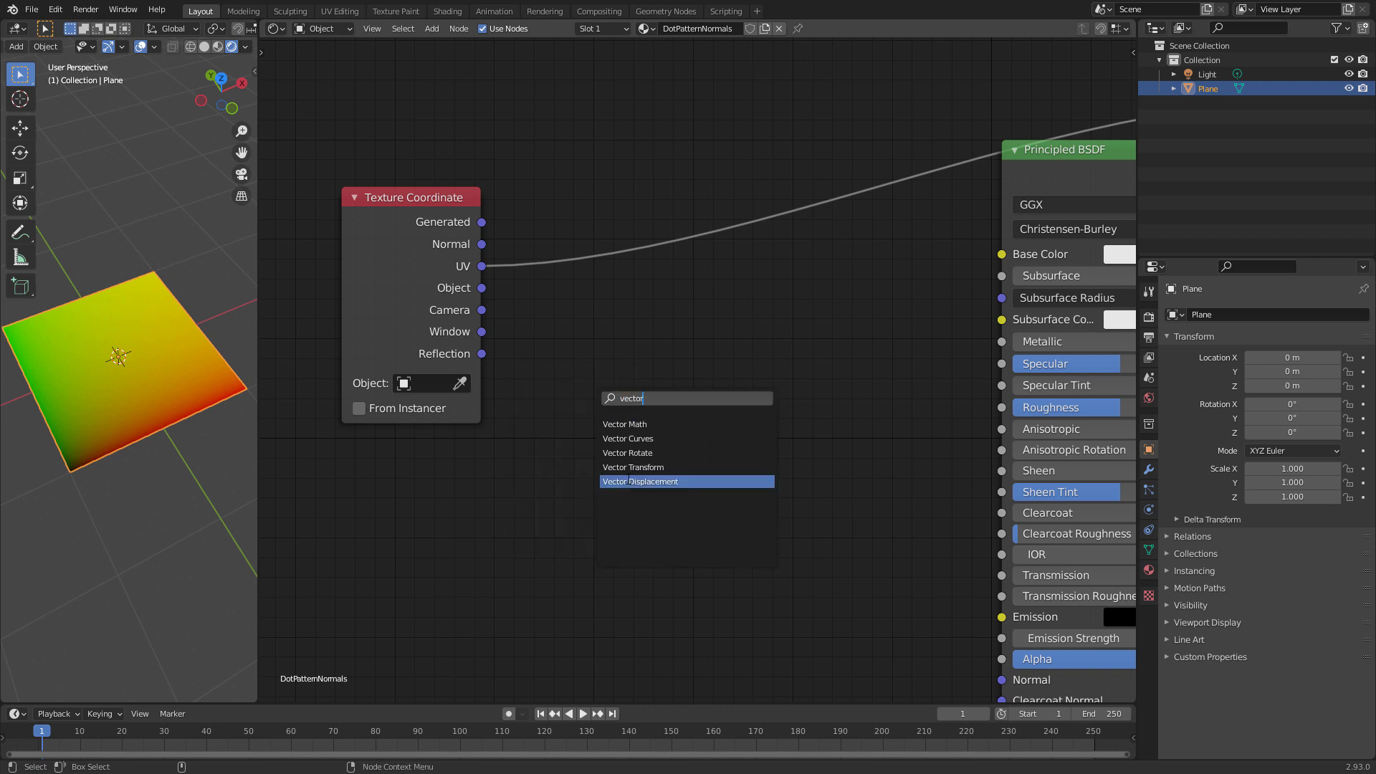
click(625, 425)
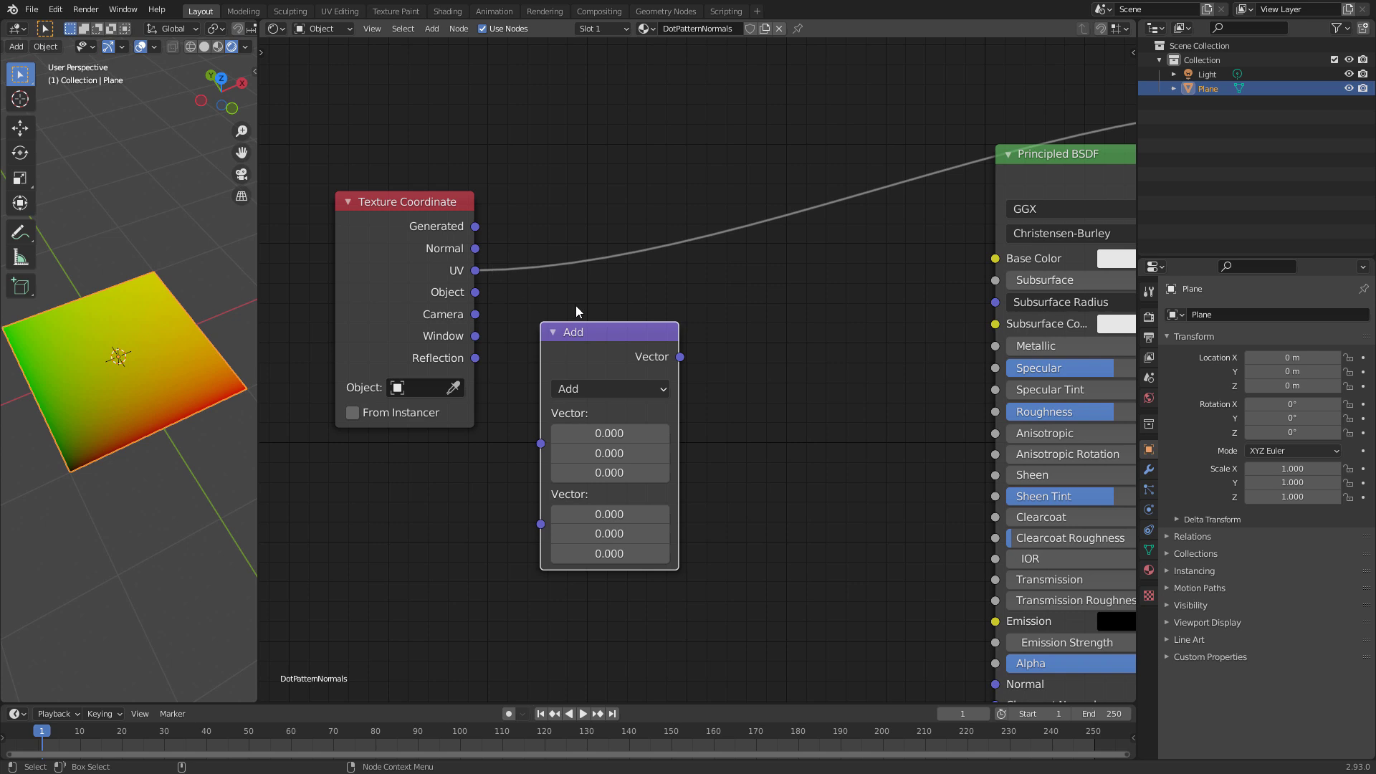
click(566, 266)
Step: Connect the UV output to the Vector Math node's first vector input and set its operation to Multiply
drag(477, 270, 599, 406)
click(651, 356)
click(617, 421)
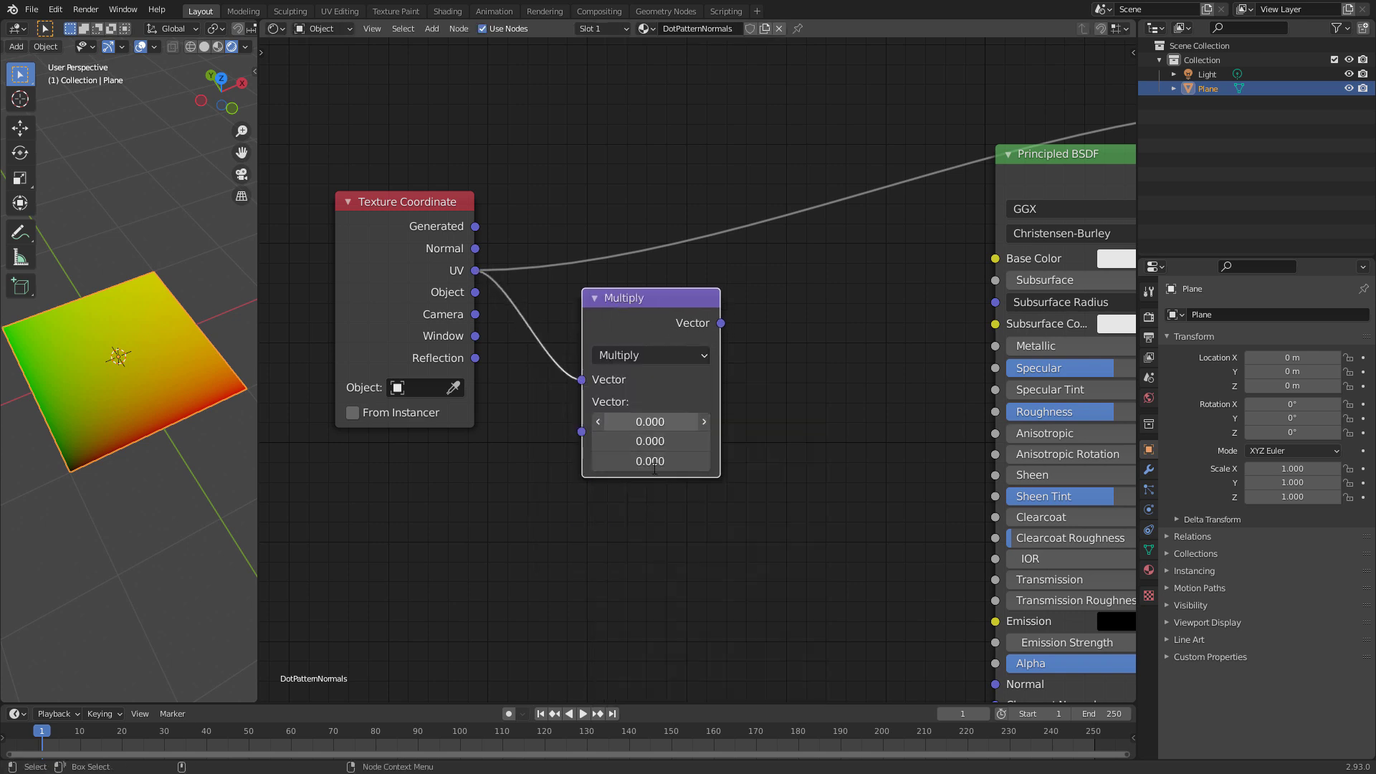
Step: Set the Multiply node's second vector to 2, 2 and 1
drag(649, 481, 650, 481)
text(2)
key(Return)
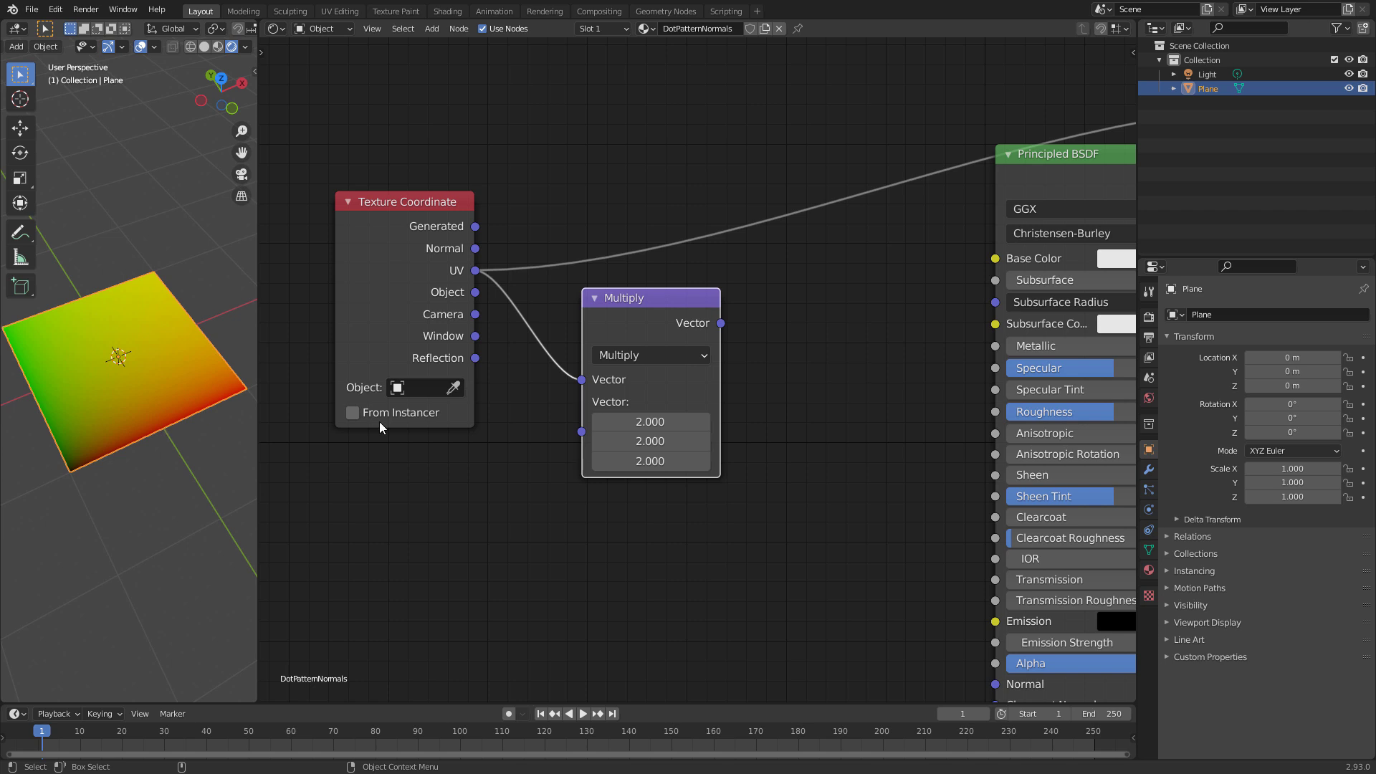
middle_drag(811, 362, 728, 361)
click(576, 456)
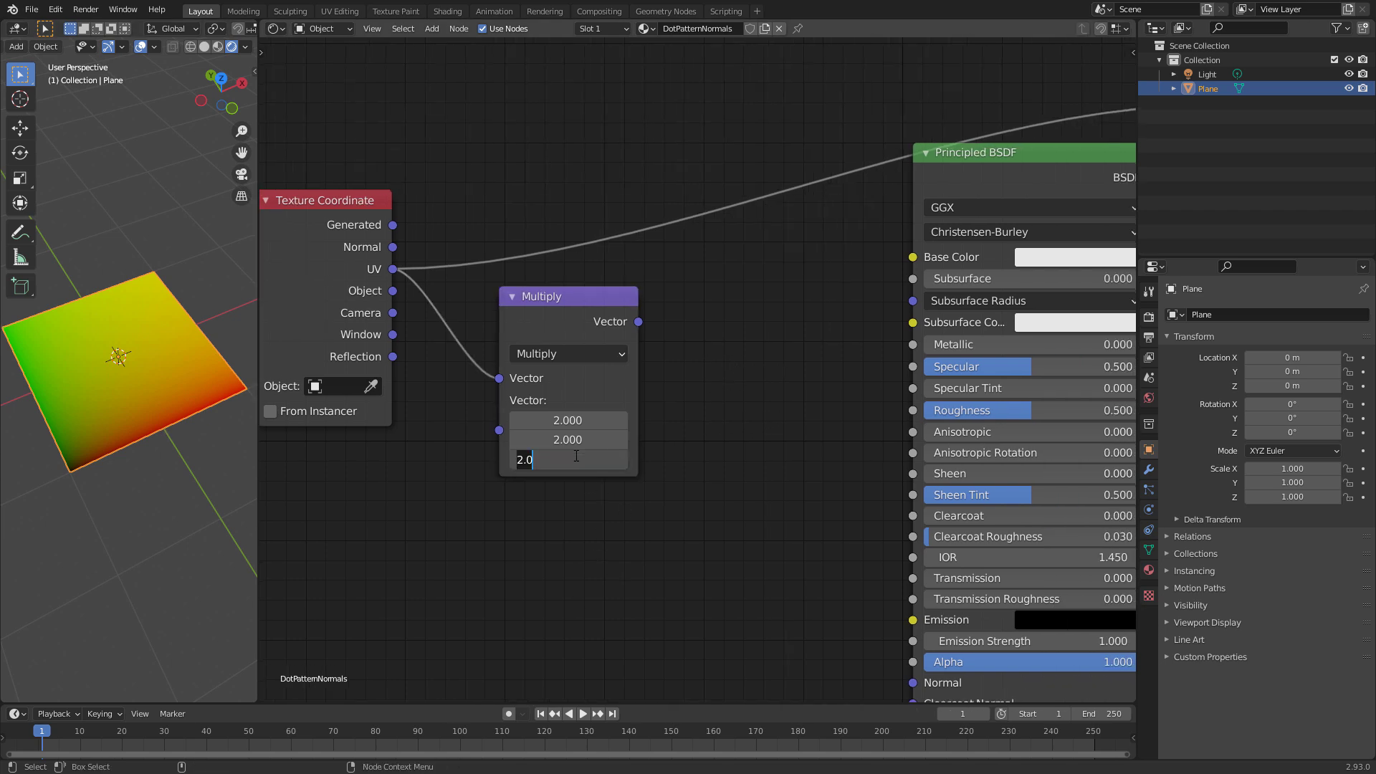
text(1)
key(Return)
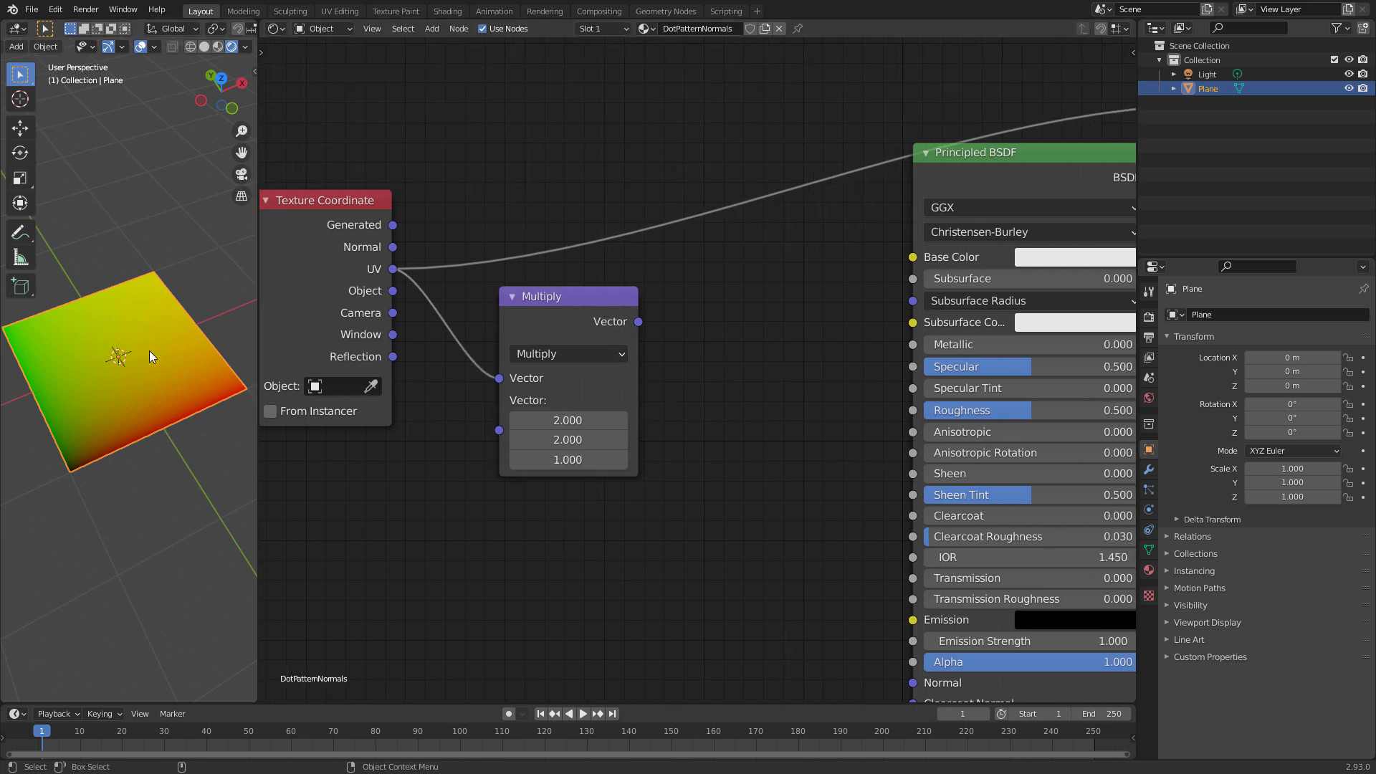
Step: Duplicate the Multiply node beside it, set the copy's operation to Subtract, and feed its first vector from the Multiply output
click(571, 321)
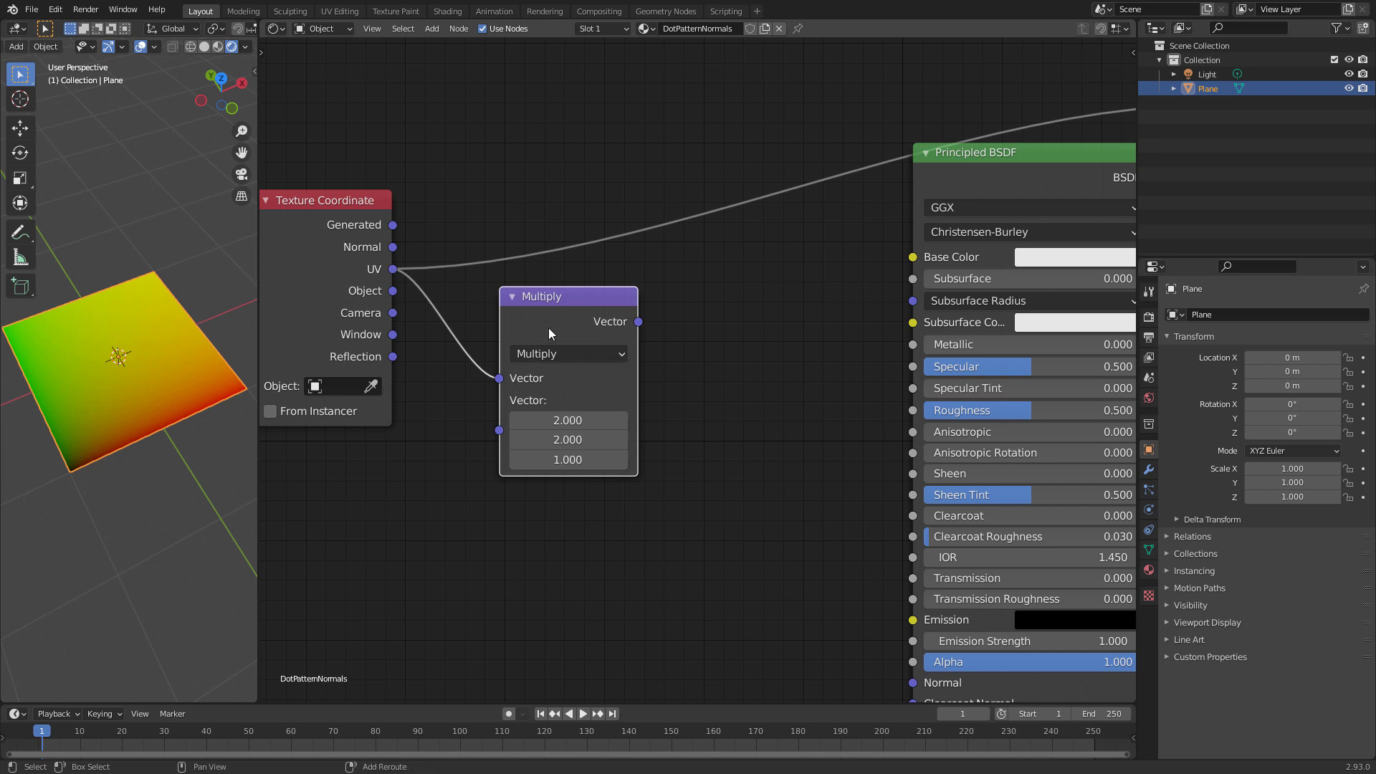
key(shift+d)
click(718, 326)
click(724, 354)
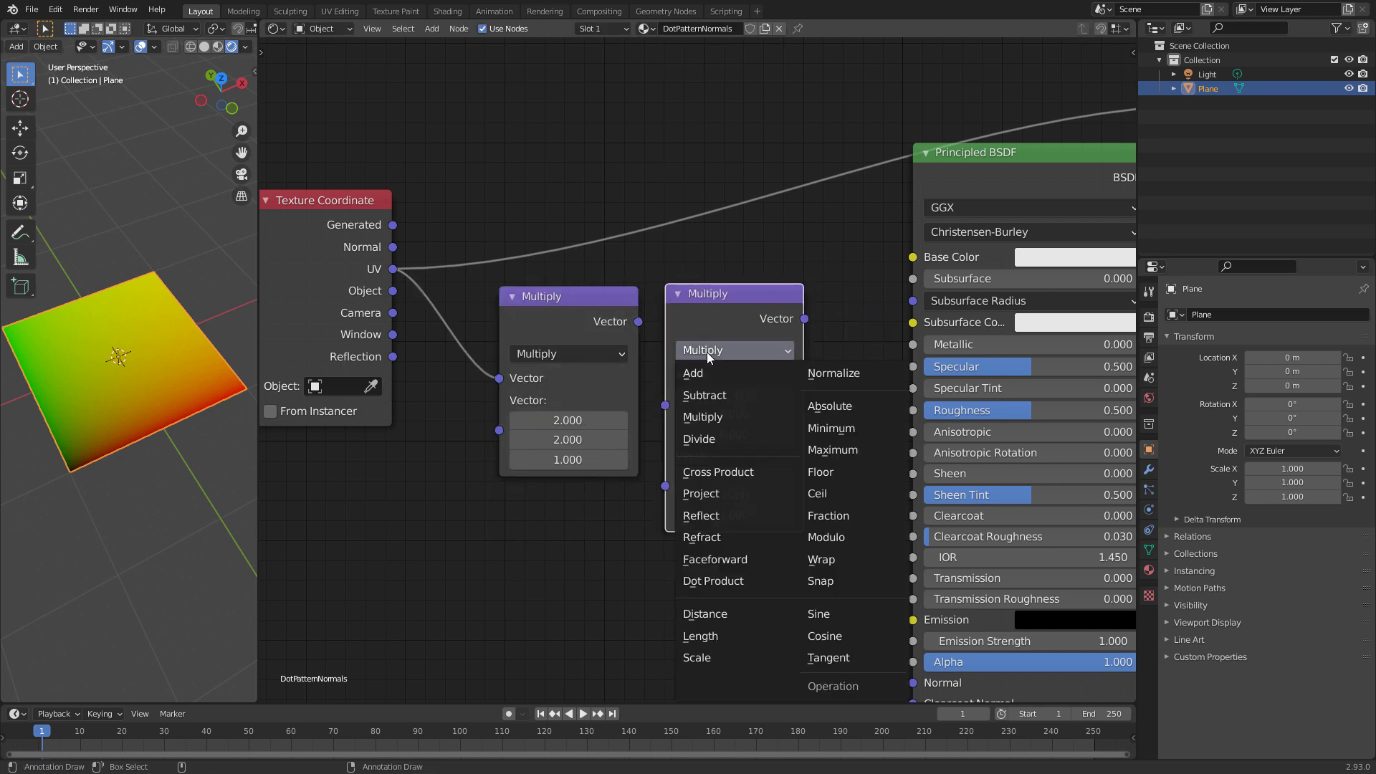
click(717, 398)
drag(638, 322, 729, 484)
Step: Set the Subtract node's second vector to 1, 1 and 0 and preview its output on the plane
text(1)
key(Return)
click(745, 457)
text(0)
key(Return)
ctrl+shift+click(728, 366)
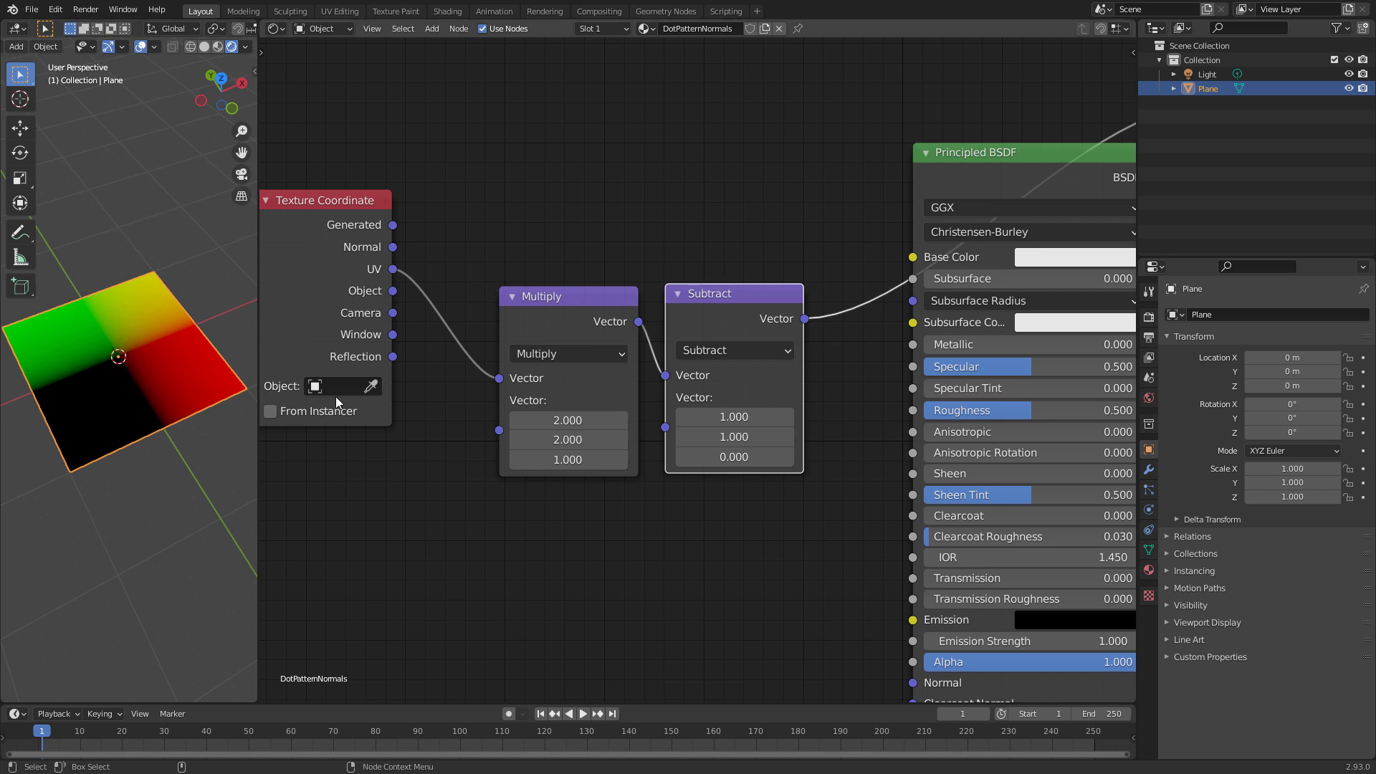
Step: Move the Principled BSDF, Viewer and Material Output nodes together away from the vector nodes to make room
middle_drag(802, 575, 754, 242)
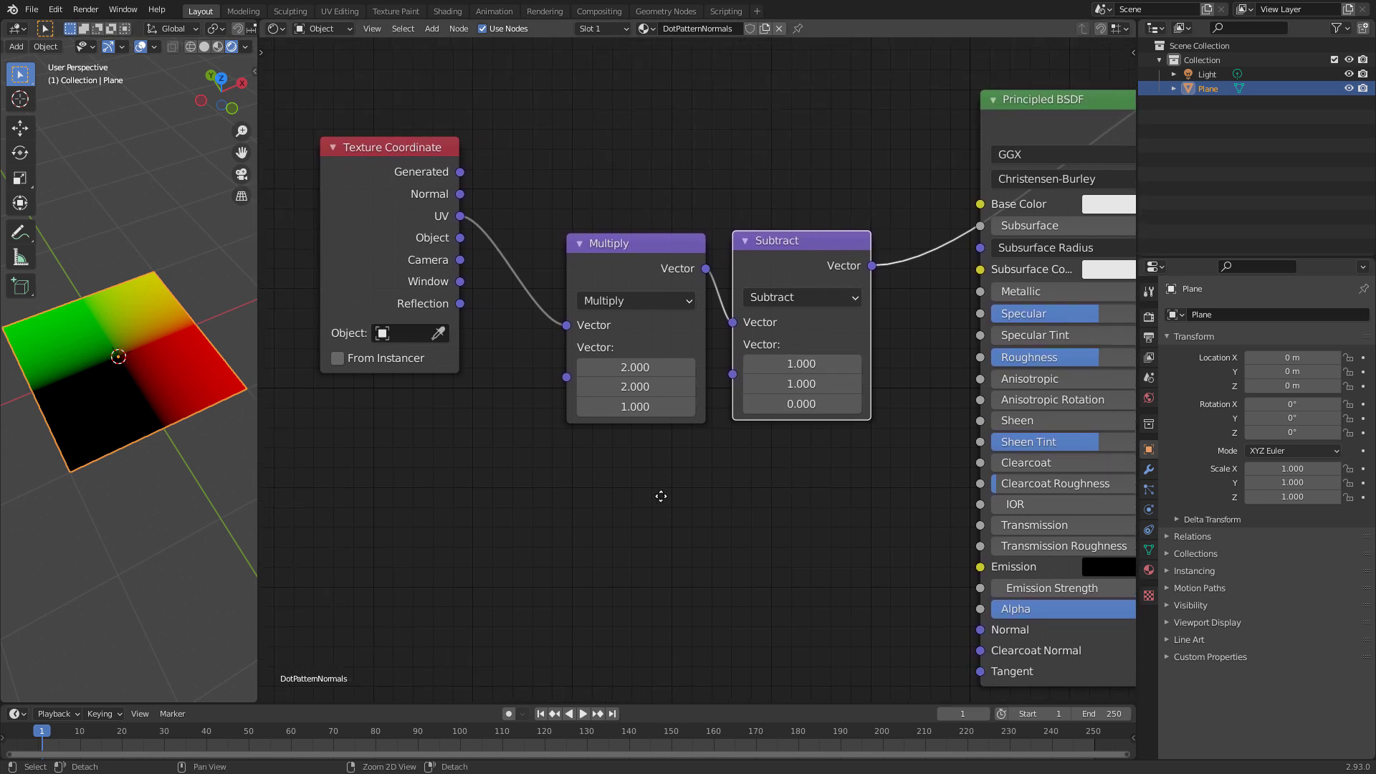
middle_drag(739, 495, 428, 489)
scroll(367, 562, down, 4)
drag(699, 258, 977, 622)
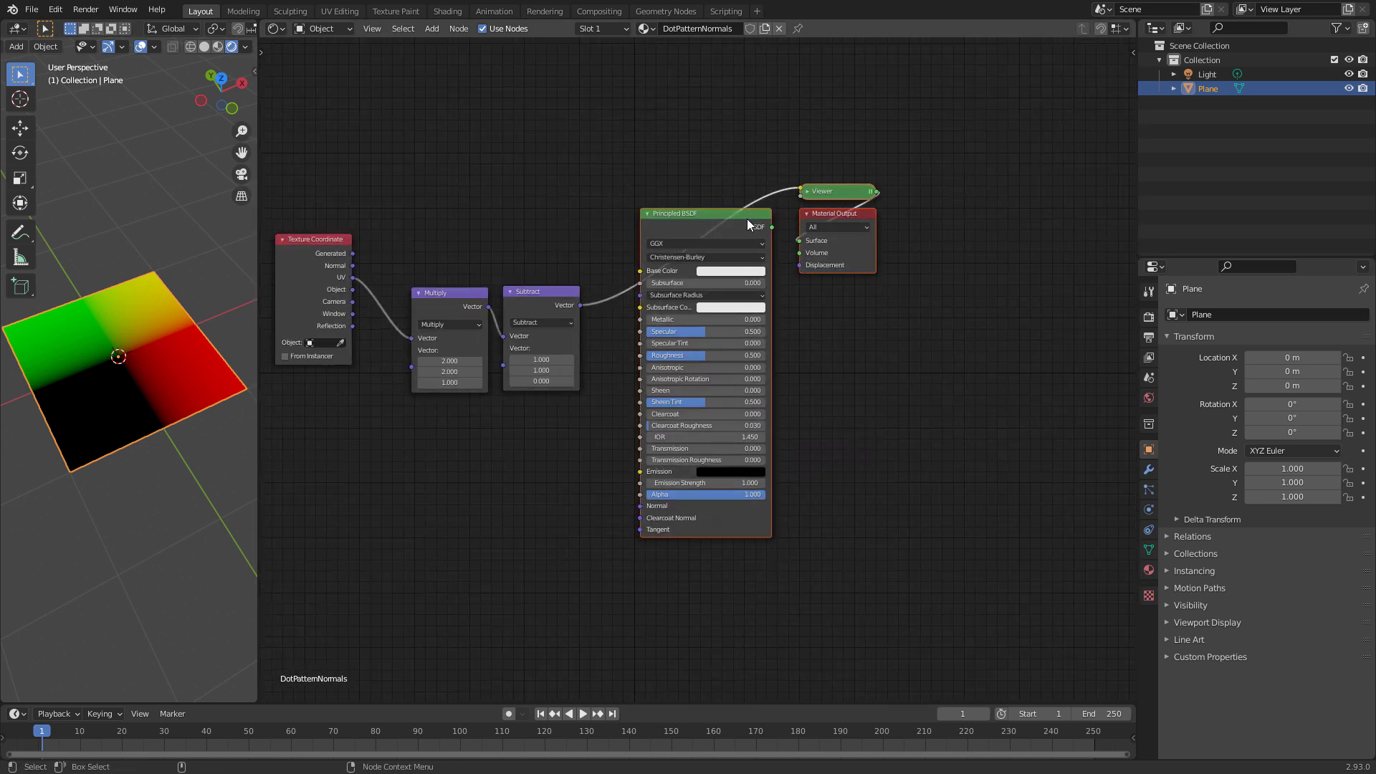
drag(774, 223, 1073, 242)
scroll(648, 431, up, 3)
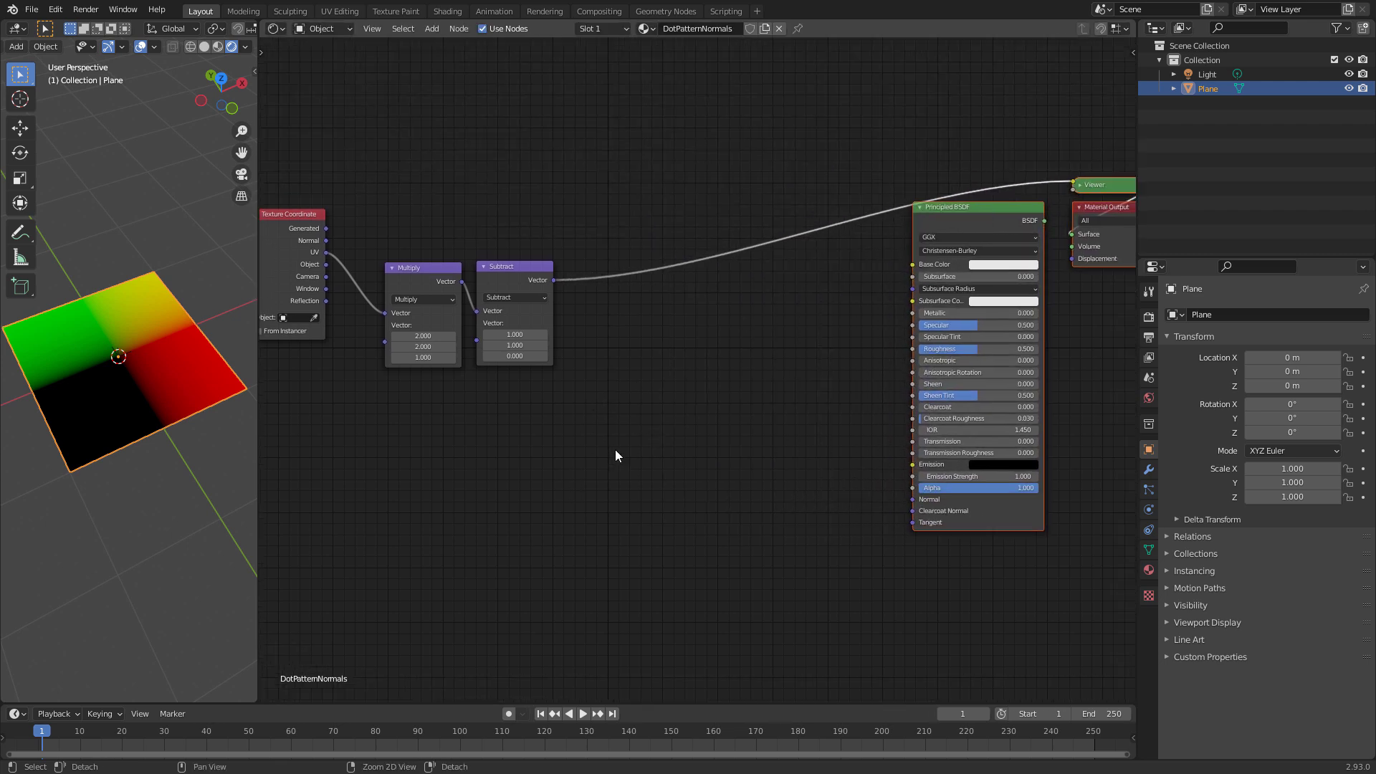
Step: Duplicate the vector Subtract node, set the copy to Dot Product, and place it in the free space before the Principled BSDF
middle_drag(646, 373, 670, 366)
key(shift+d)
click(716, 369)
click(671, 370)
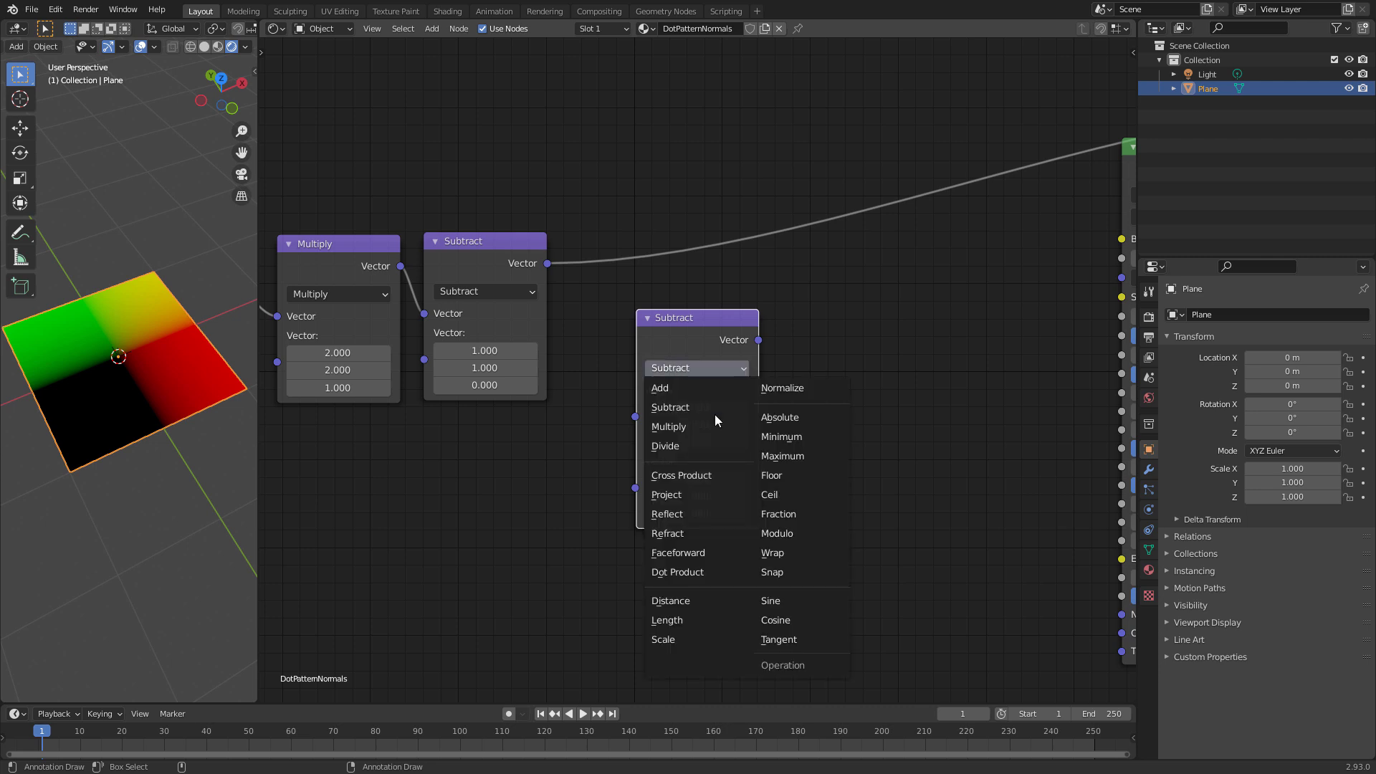
click(684, 572)
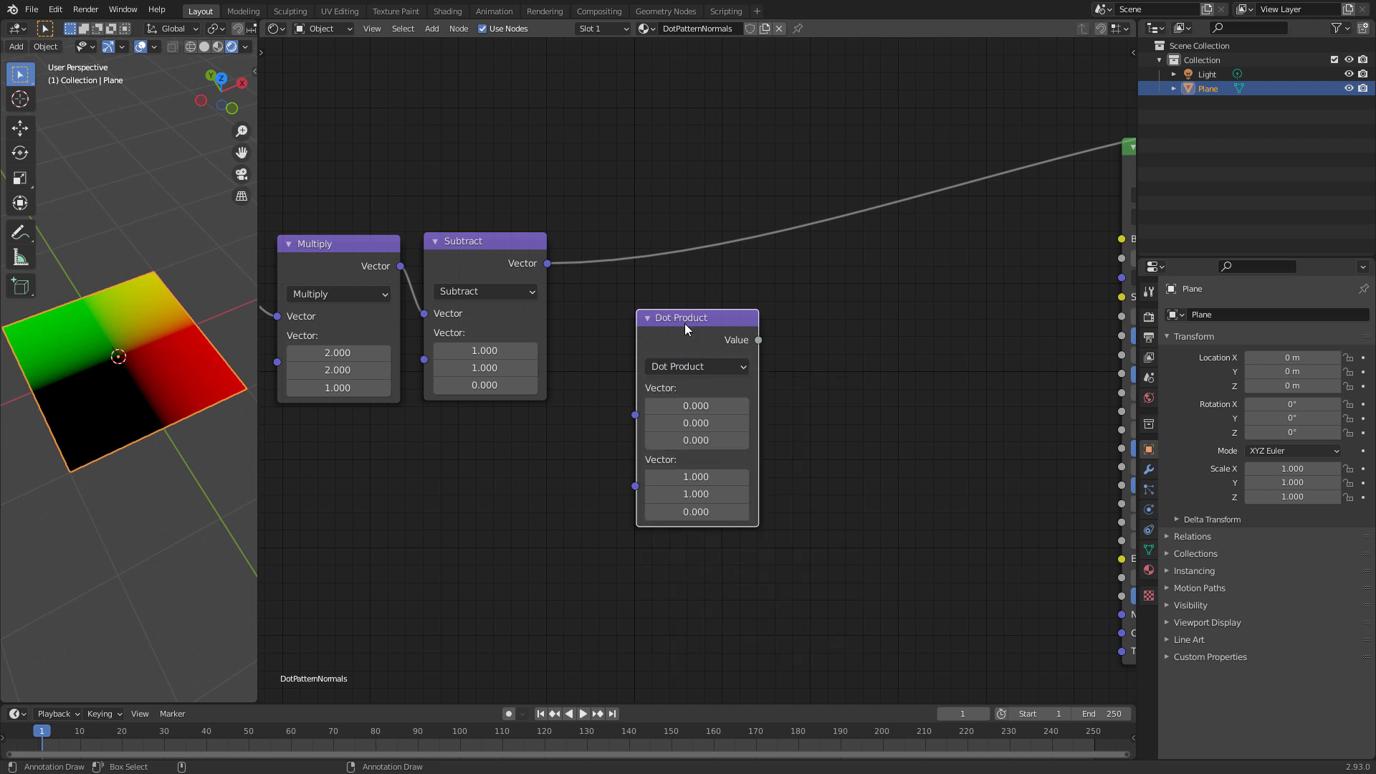
drag(686, 324, 747, 330)
Step: Connect the vector Subtract output to both inputs of the Dot Product node and shift that node slightly
drag(548, 264, 701, 423)
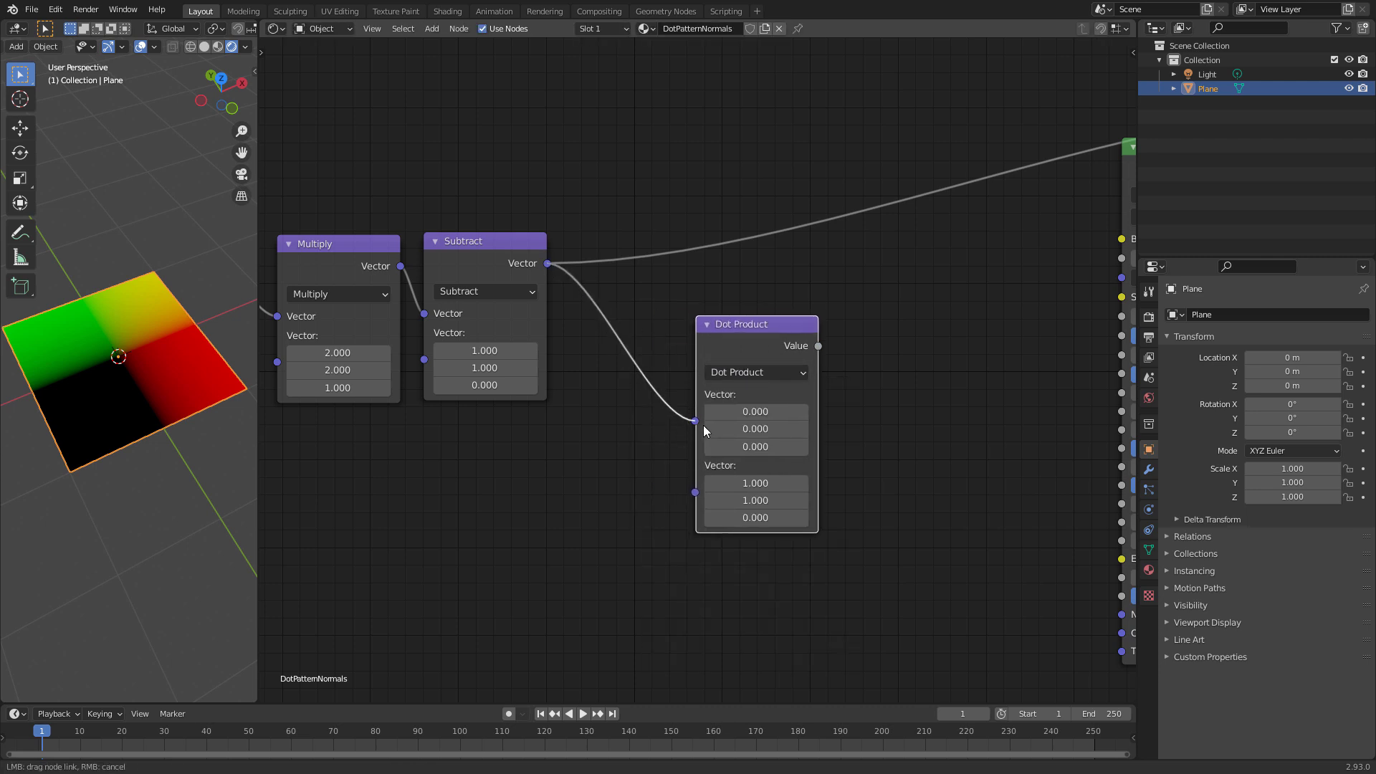
drag(549, 264, 697, 441)
drag(743, 329, 716, 429)
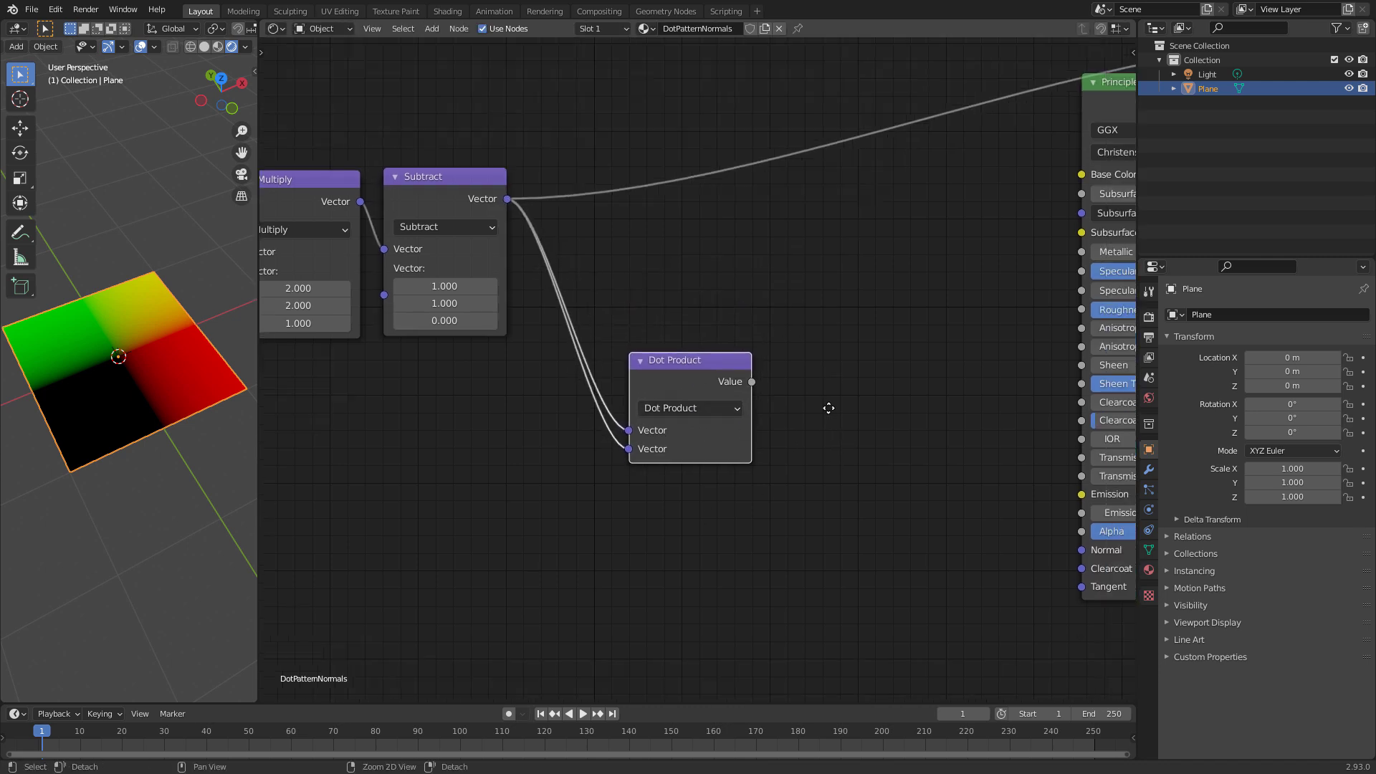
Step: Add a Math node after Dot Product and connect a new Value node to its first value input
click(804, 329)
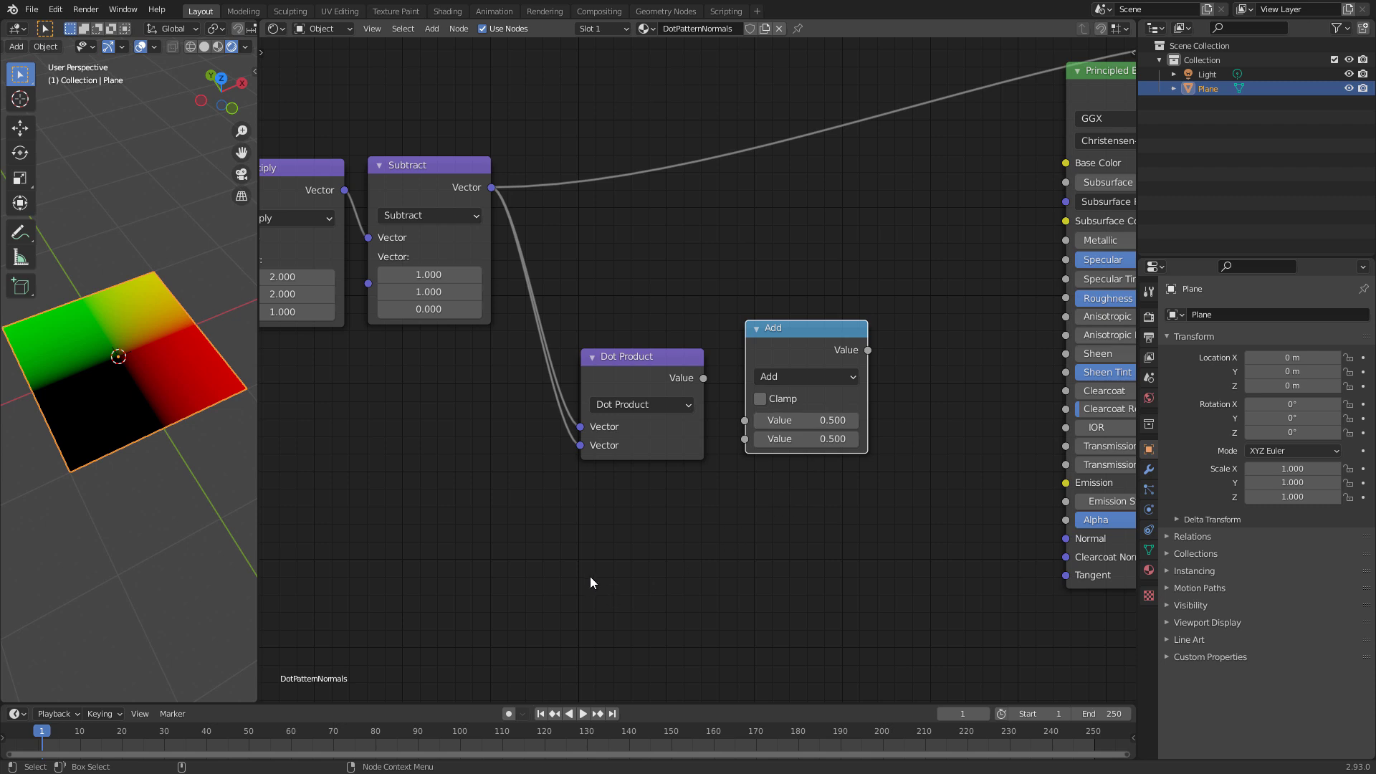
click(563, 577)
key(shift+a)
click(566, 575)
text(value)
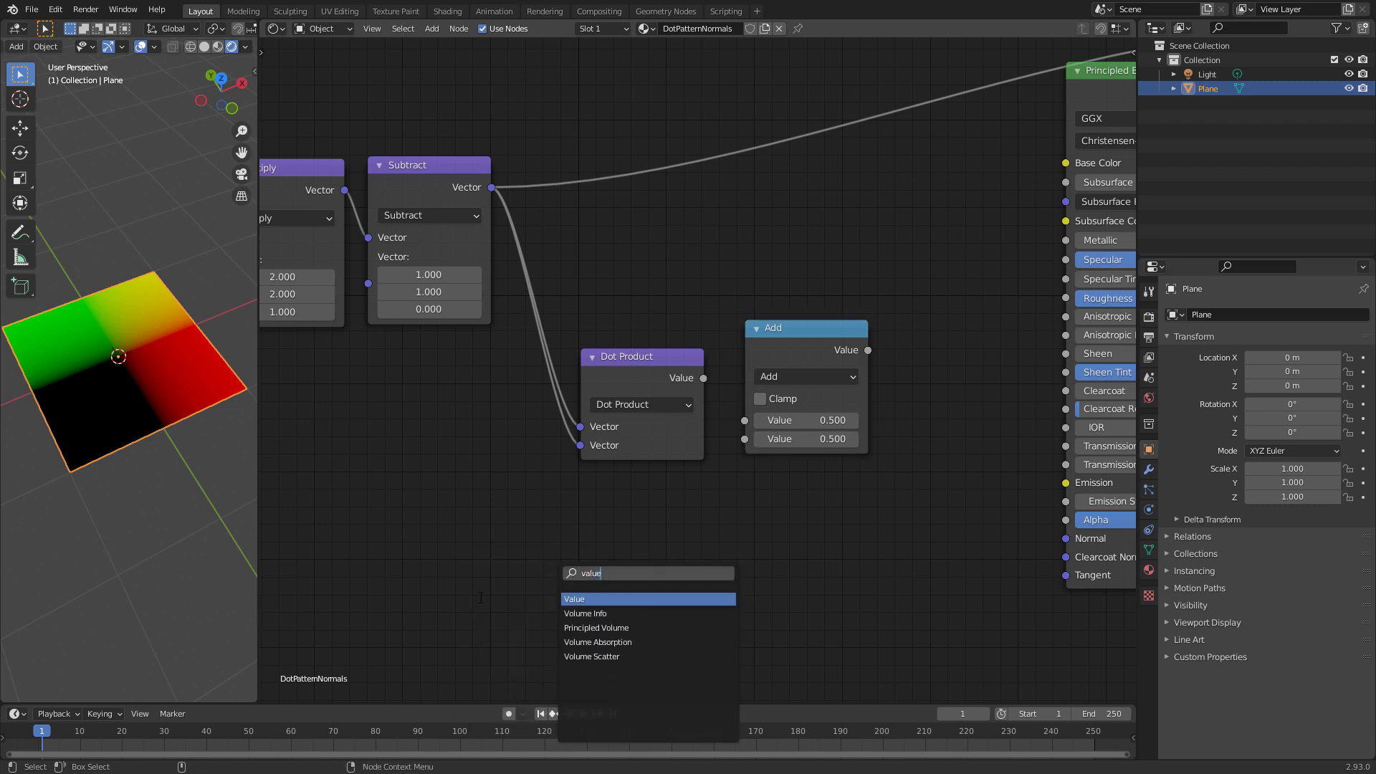
click(582, 600)
drag(594, 509, 745, 420)
drag(530, 489, 505, 504)
Step: Set the Math node's operation to Subtract and connect the Dot Product value to its second input
click(780, 377)
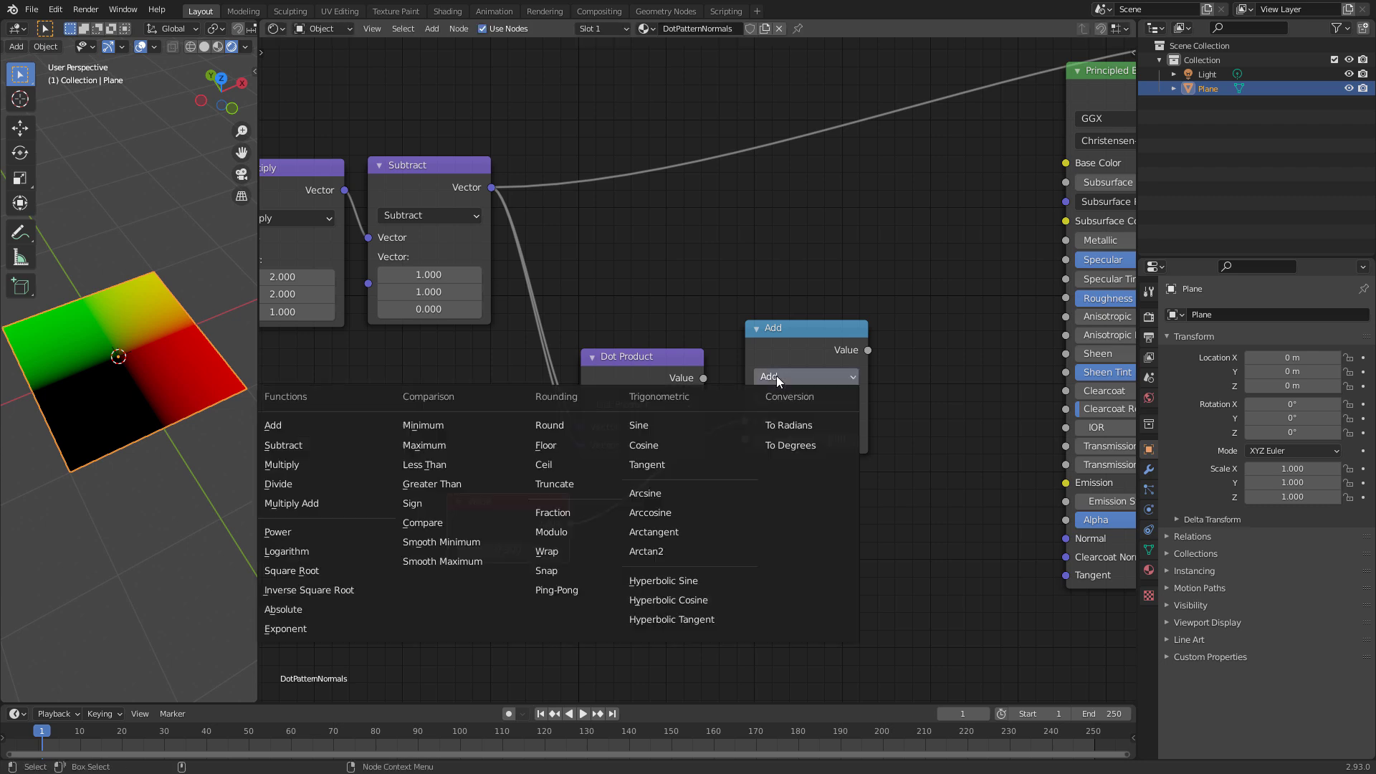
click(304, 446)
drag(704, 378, 745, 438)
mouse_move(773, 349)
mouse_down()
mouse_move(755, 394)
mouse_move(753, 369)
mouse_up()
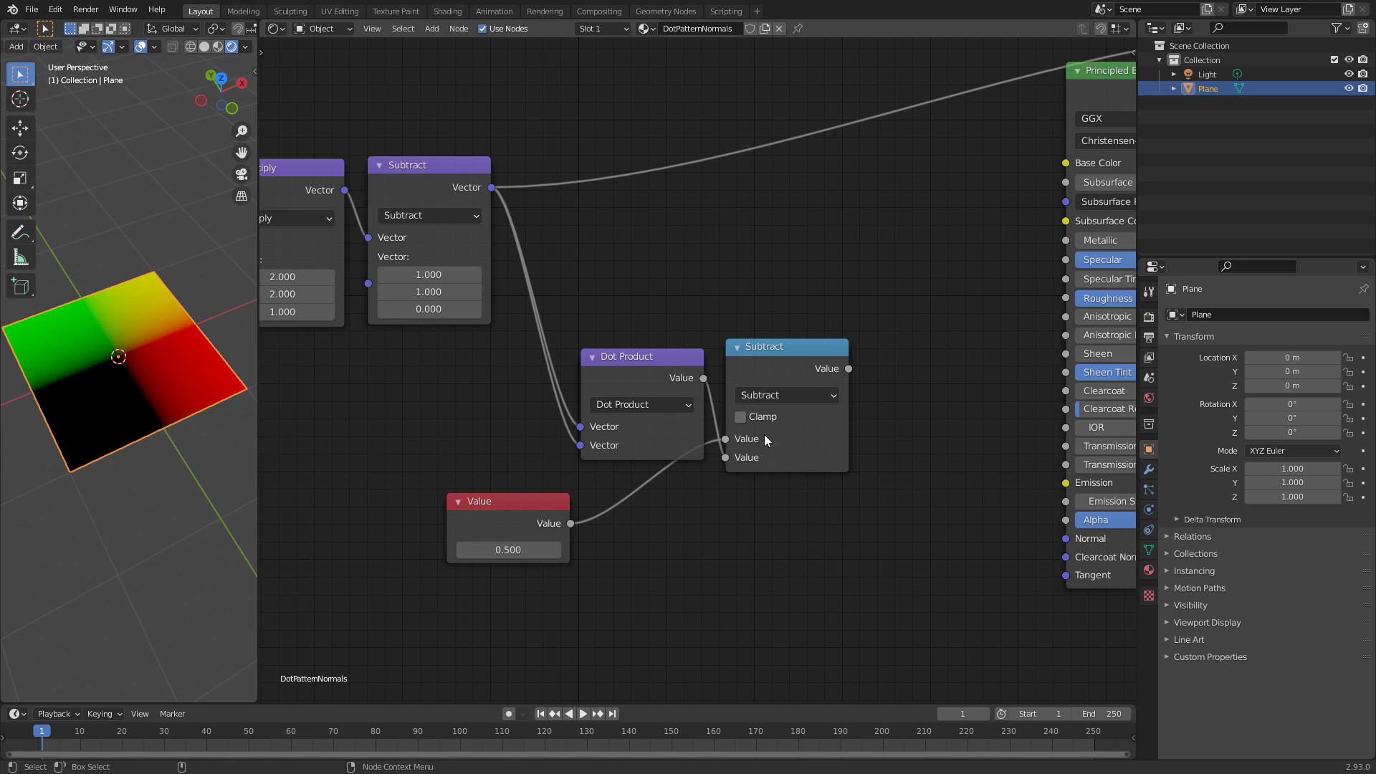
Step: Duplicate the math Subtract node, set the copy to Square Root, and feed it from the Subtract value
ctrl+scroll(796, 488, right, 5)
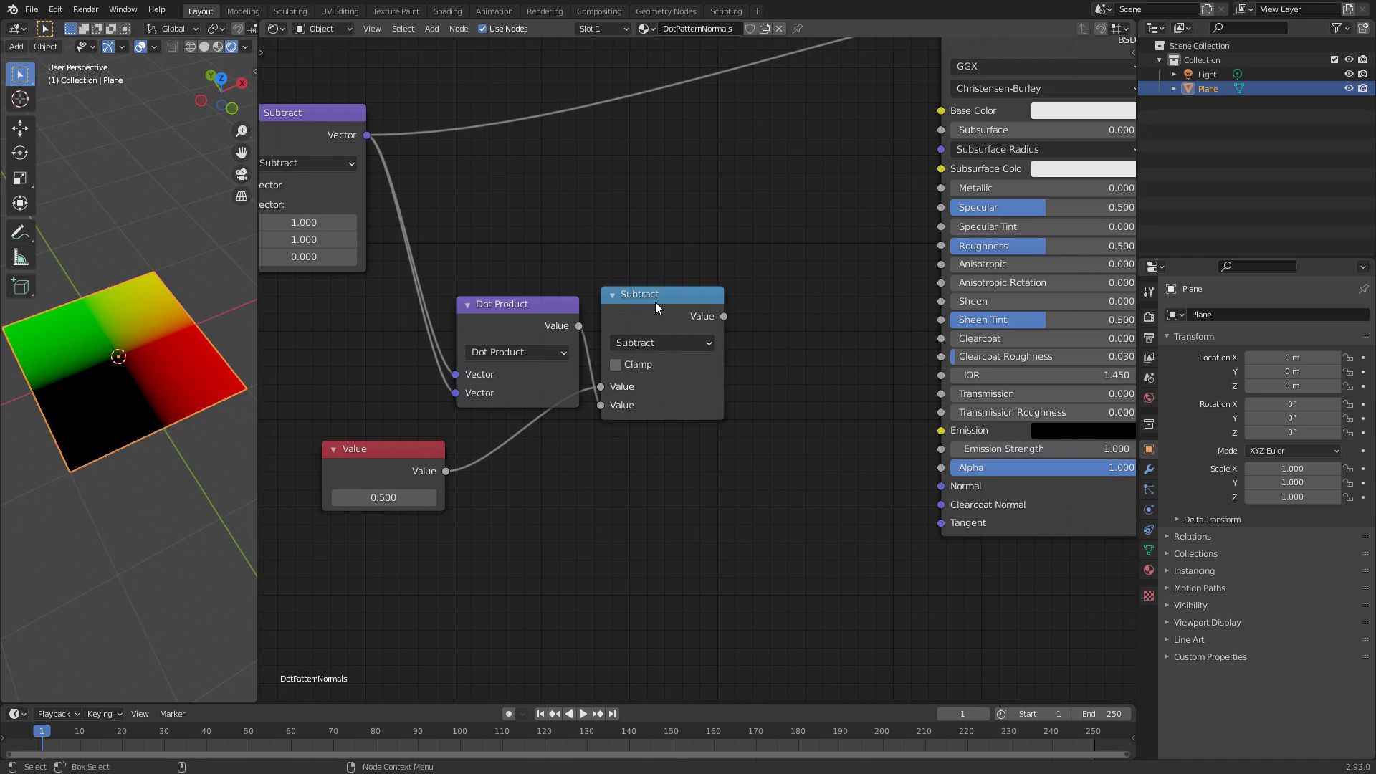
key(shift+d)
click(811, 372)
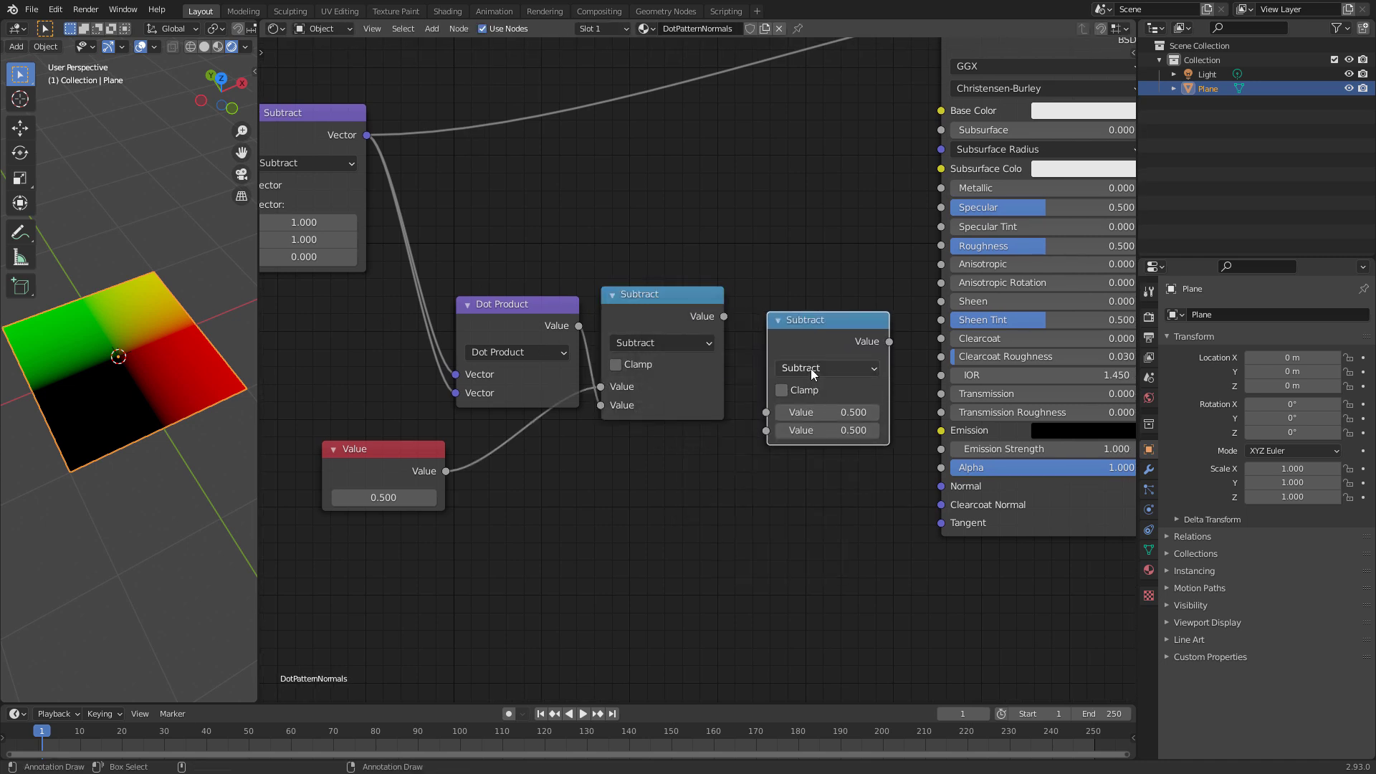
click(811, 368)
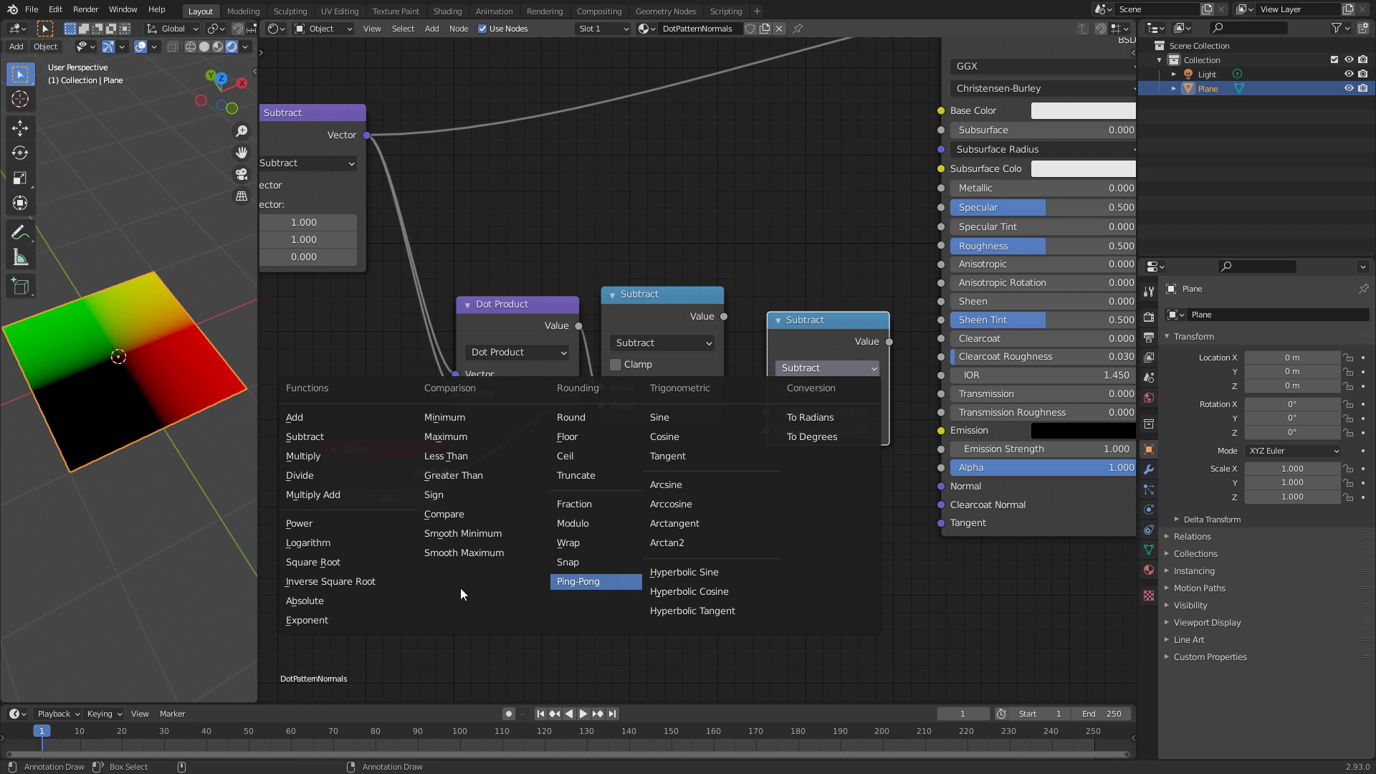
click(375, 562)
mouse_move(815, 337)
mouse_down()
mouse_move(803, 303)
mouse_move(755, 378)
mouse_up()
middle_drag(789, 451, 853, 484)
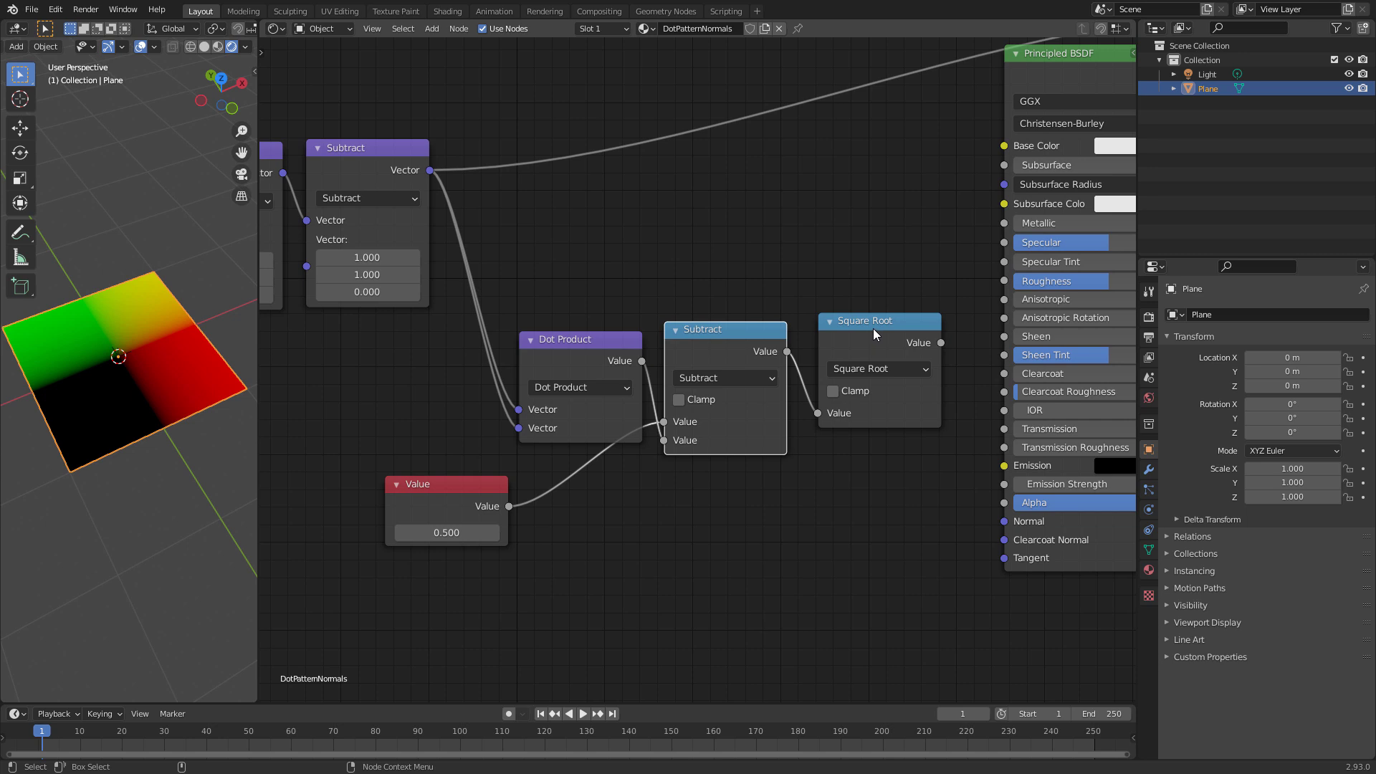
drag(876, 330, 857, 354)
Step: Preview the outputs of the Dot Product, math Subtract and Square Root nodes on the plane one after another
middle_drag(550, 537, 646, 544)
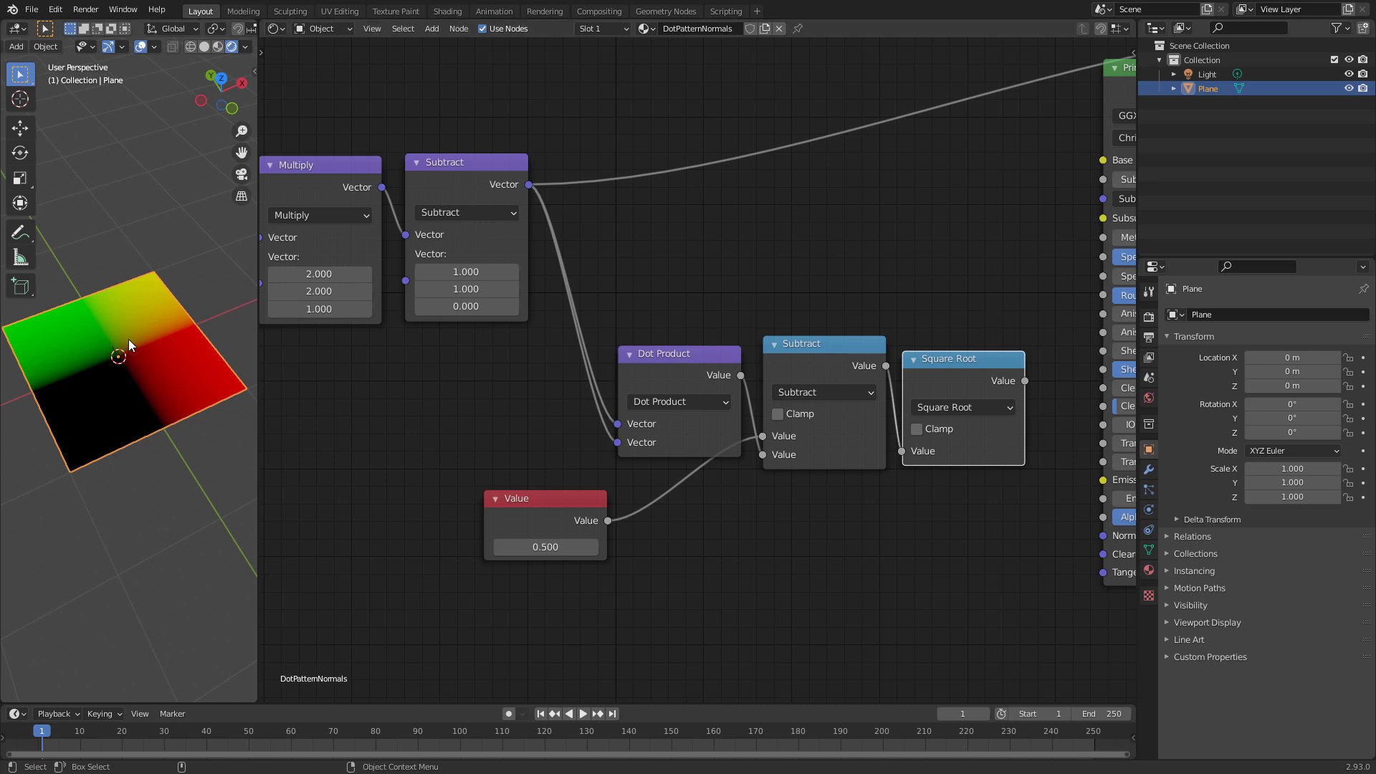
ctrl+shift+click(674, 377)
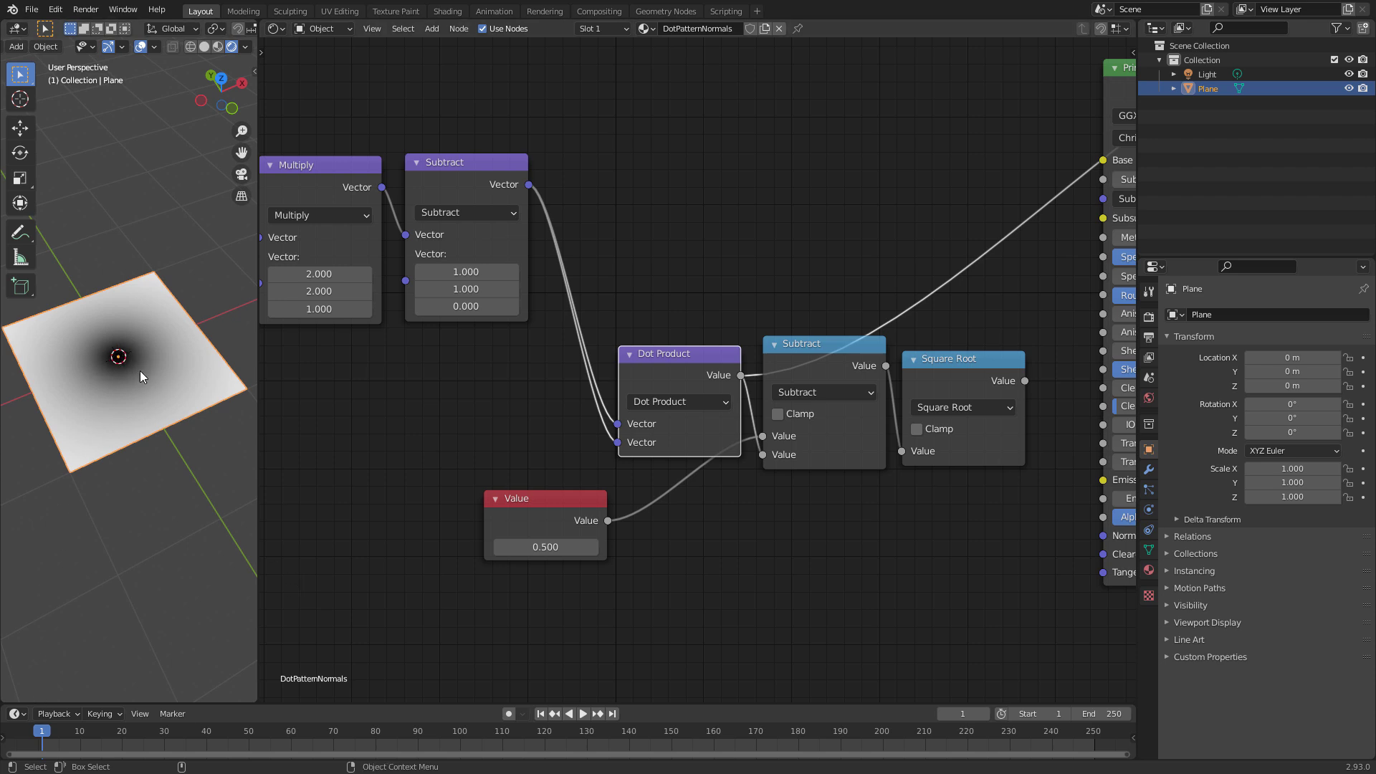
middle_drag(828, 574, 687, 516)
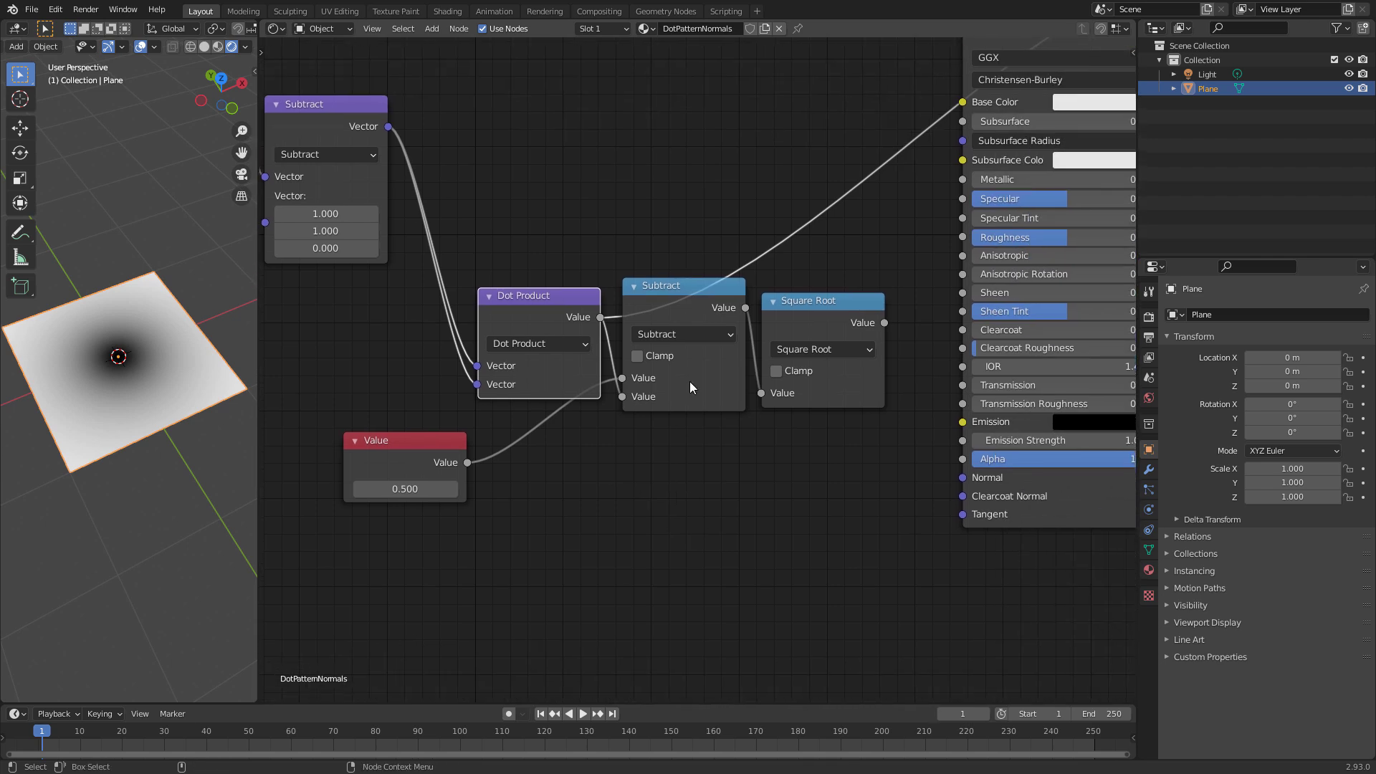
ctrl+shift+click(676, 295)
drag(370, 462, 356, 457)
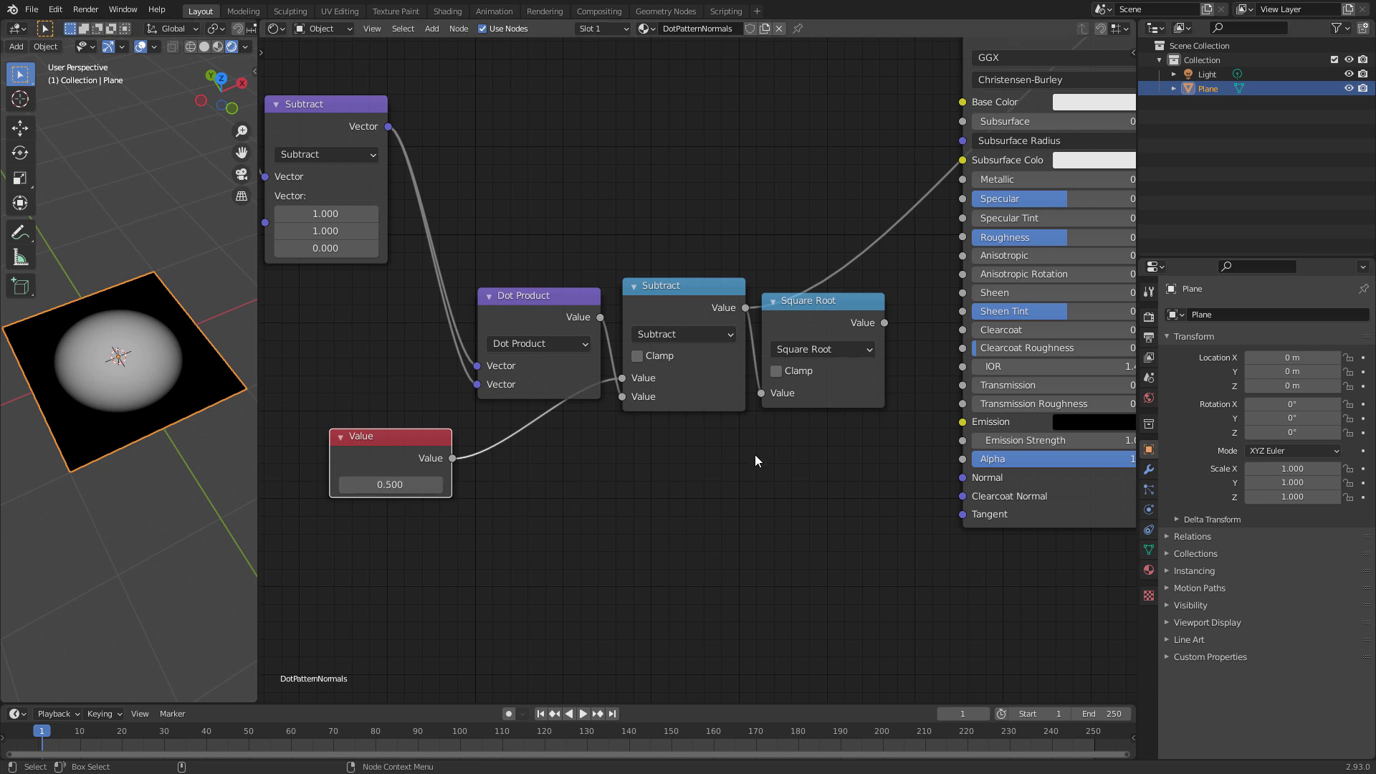
ctrl+shift+click(845, 300)
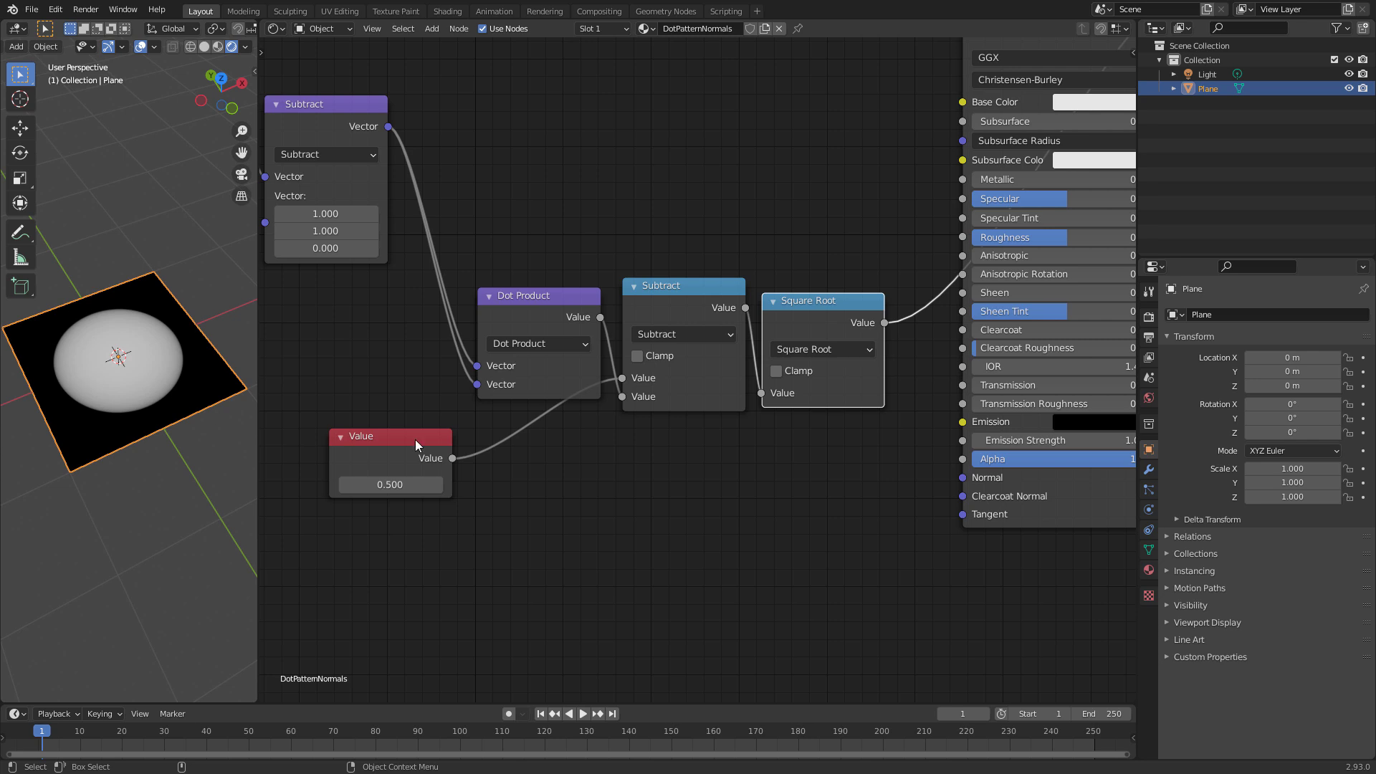
Step: Move the Principled BSDF, Viewer and Material Output nodes further away from the Square Root node
scroll(855, 506, down, 2)
middle_drag(730, 573, 650, 561)
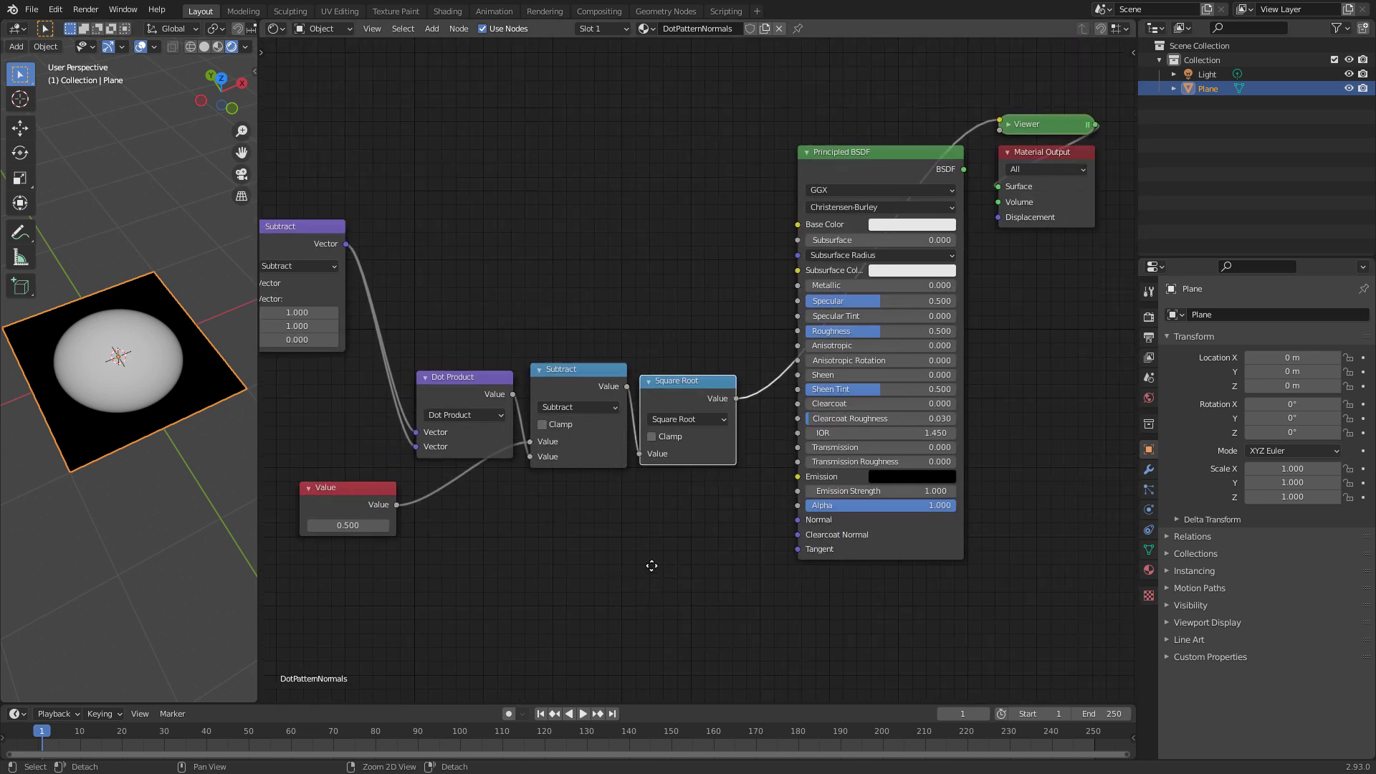
middle_drag(976, 273, 866, 283)
drag(638, 89, 1026, 284)
key(g)
click(600, 286)
middle_drag(479, 266, 867, 300)
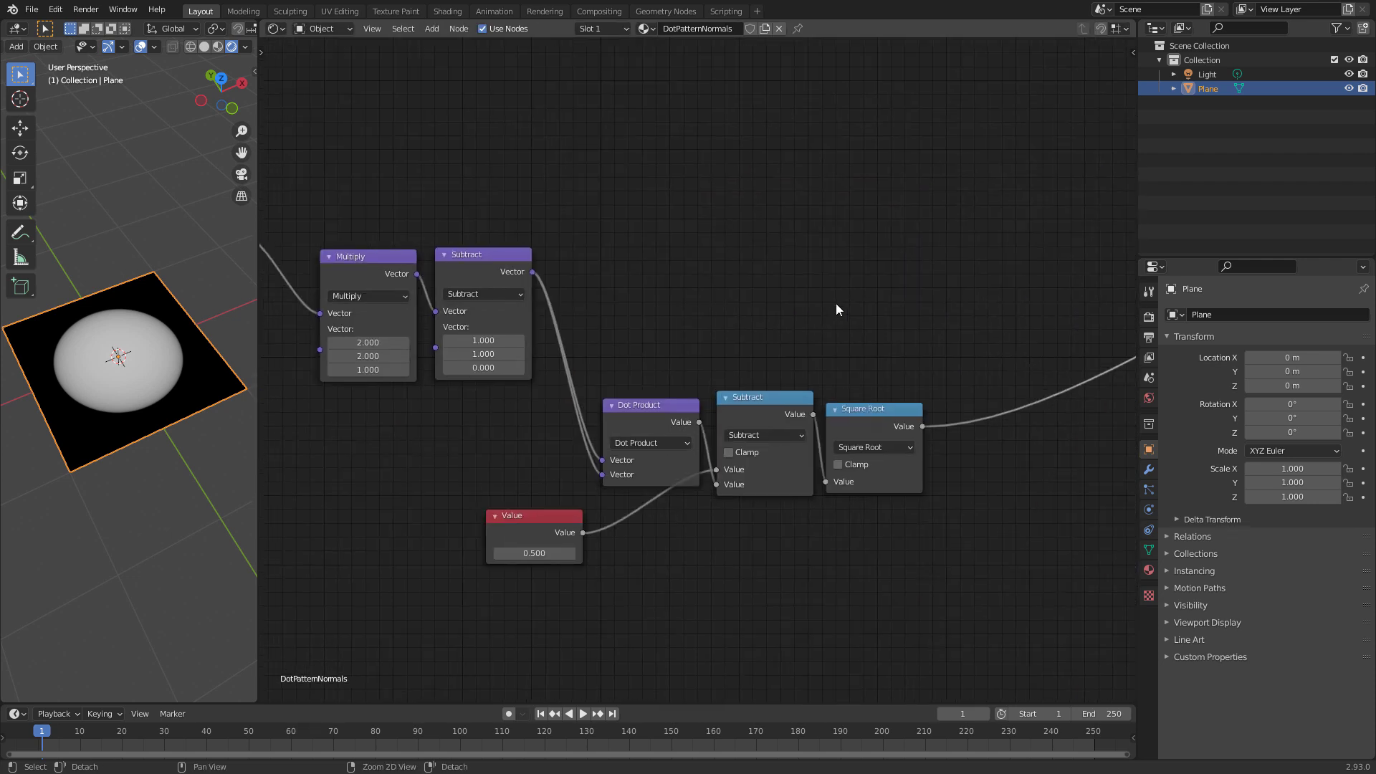
Step: Add a Separate XYZ node above the math nodes and connect the vector Subtract output to it
shift+scroll(738, 502, down, 3)
ctrl+scroll(742, 537, right, 1)
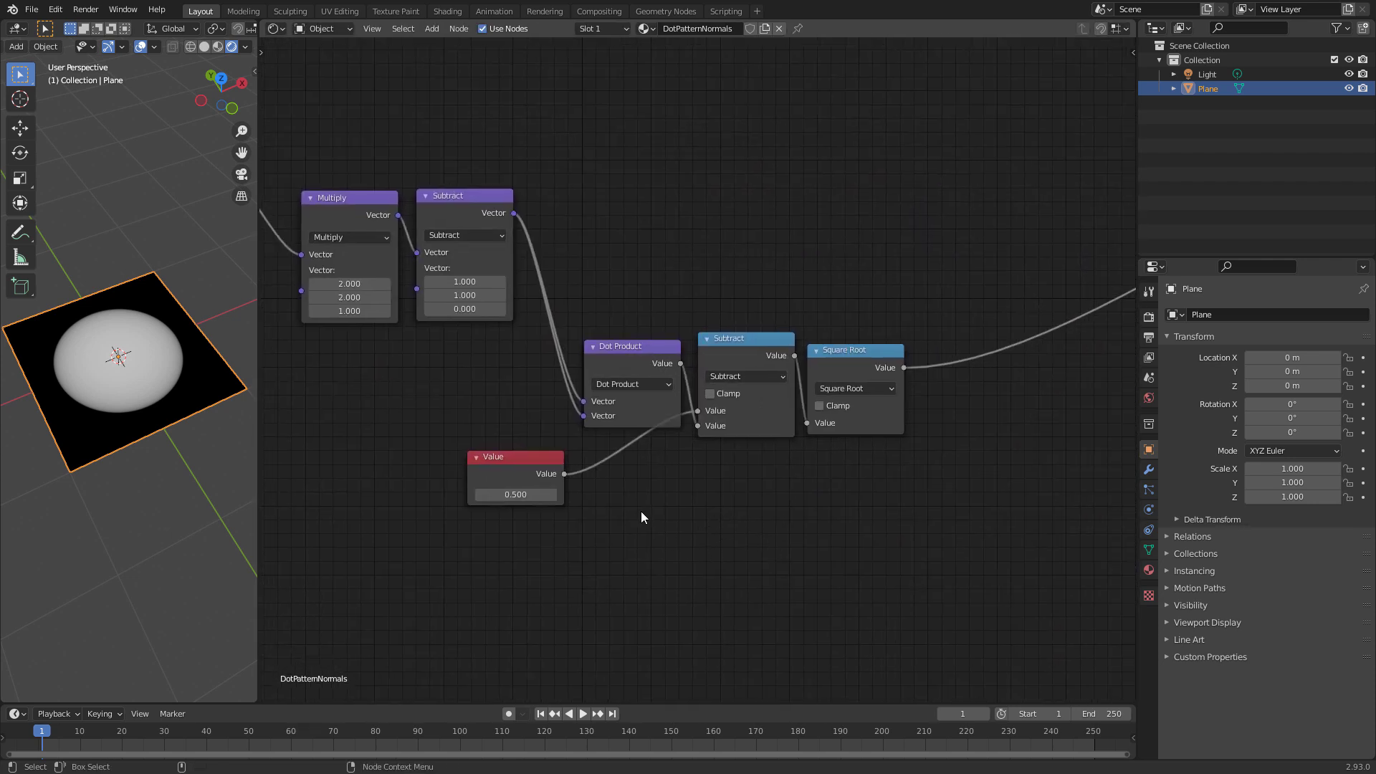
ctrl+scroll(656, 258, left, 1)
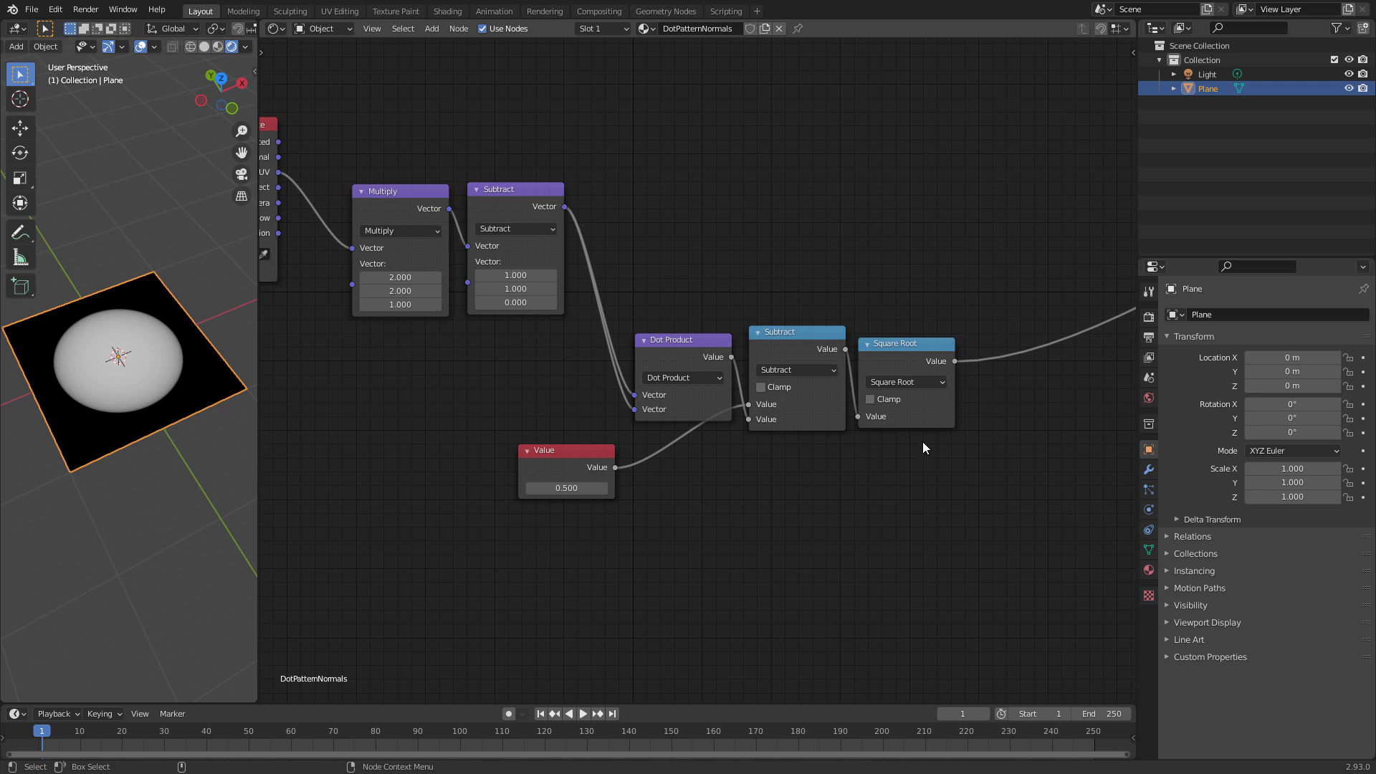
key(shift+a)
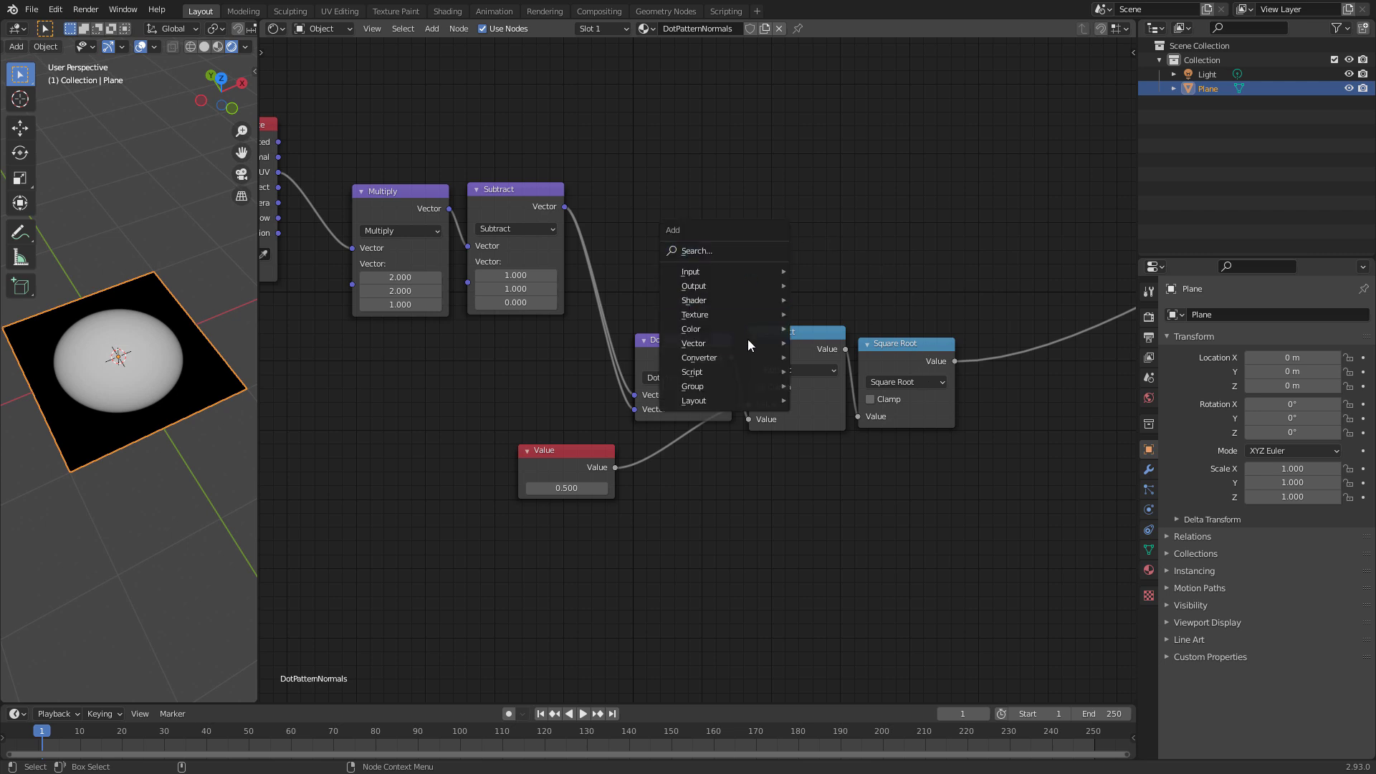
mouse_move(740, 357)
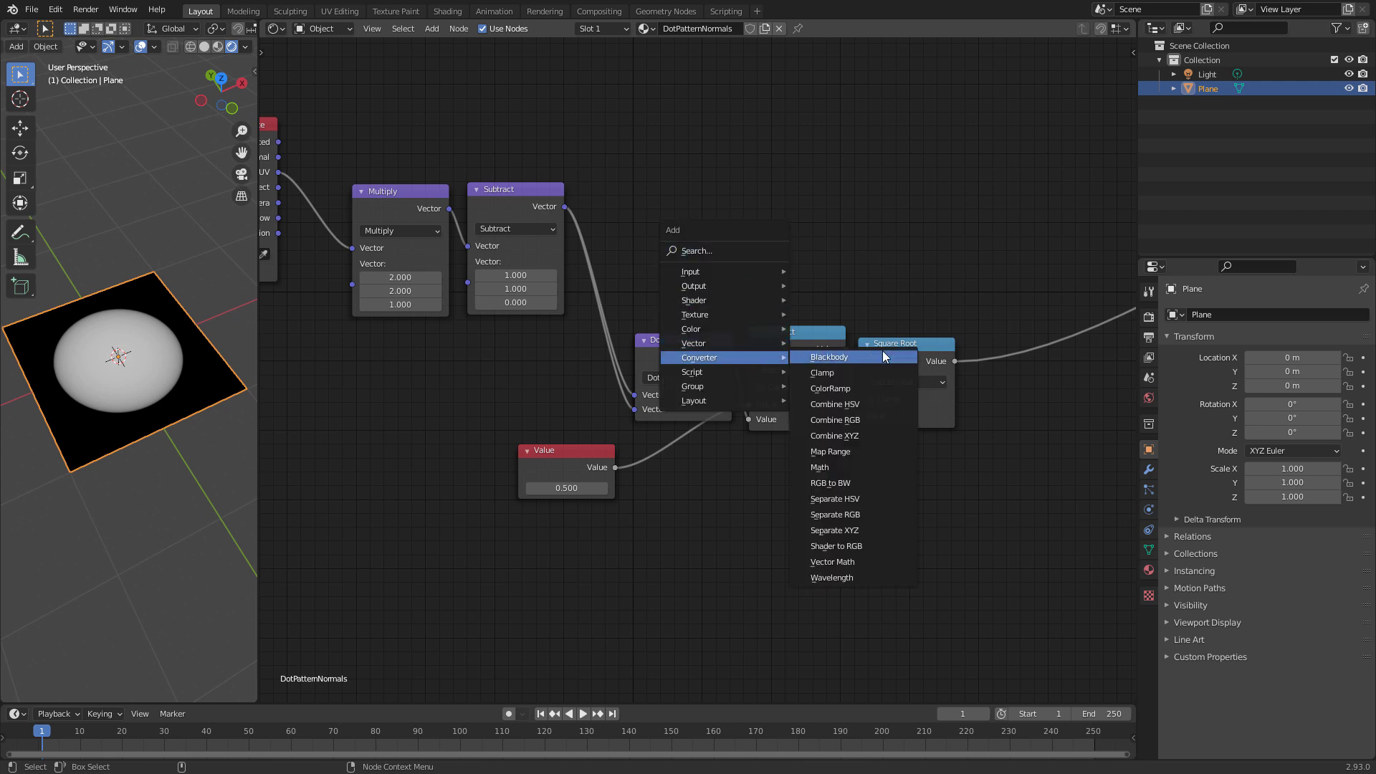
click(860, 530)
click(821, 167)
drag(565, 206, 816, 243)
Step: Add a Combine XYZ node fed by Separate XYZ's X and Y and by the Square Root value as Z, and preview it
middle_drag(916, 212, 868, 231)
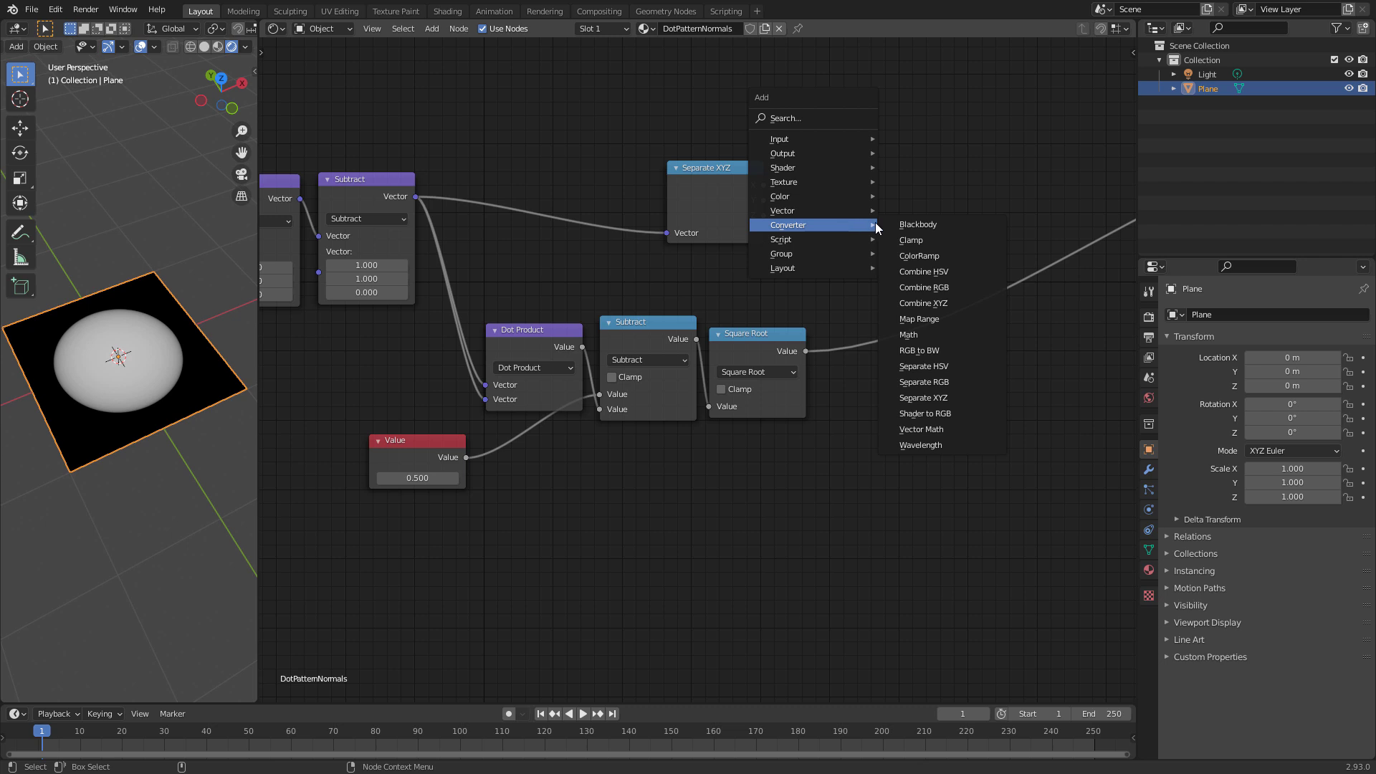
click(923, 303)
click(875, 192)
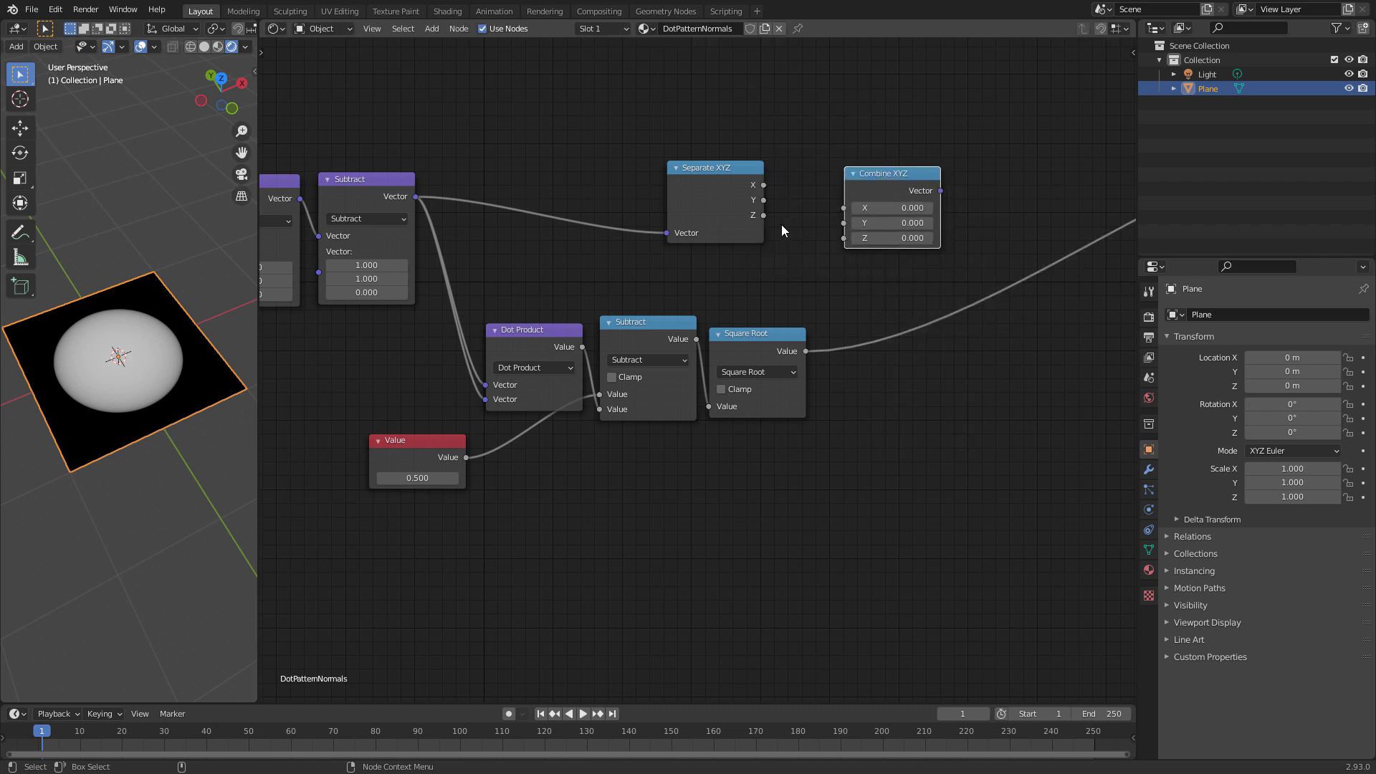
drag(765, 185, 847, 218)
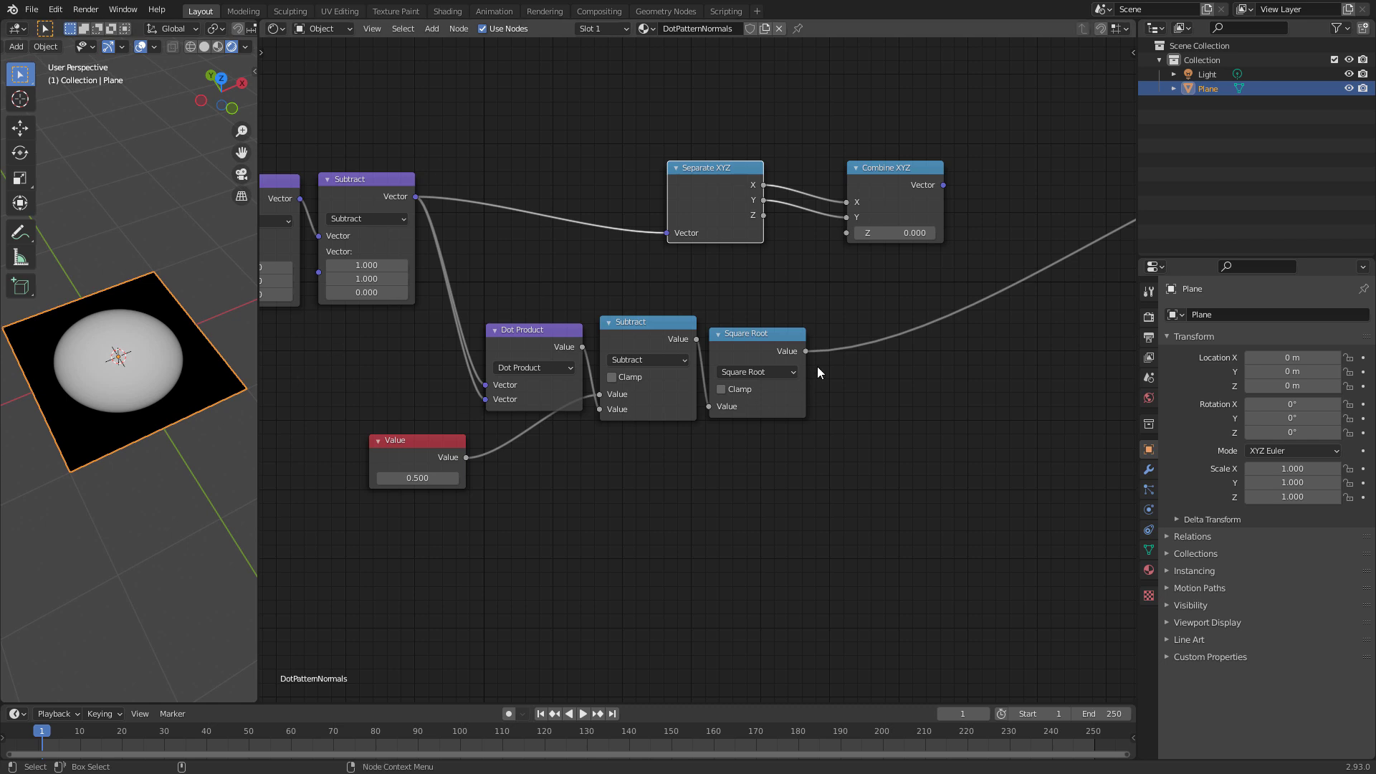
drag(806, 352, 848, 233)
ctrl+shift+click(897, 167)
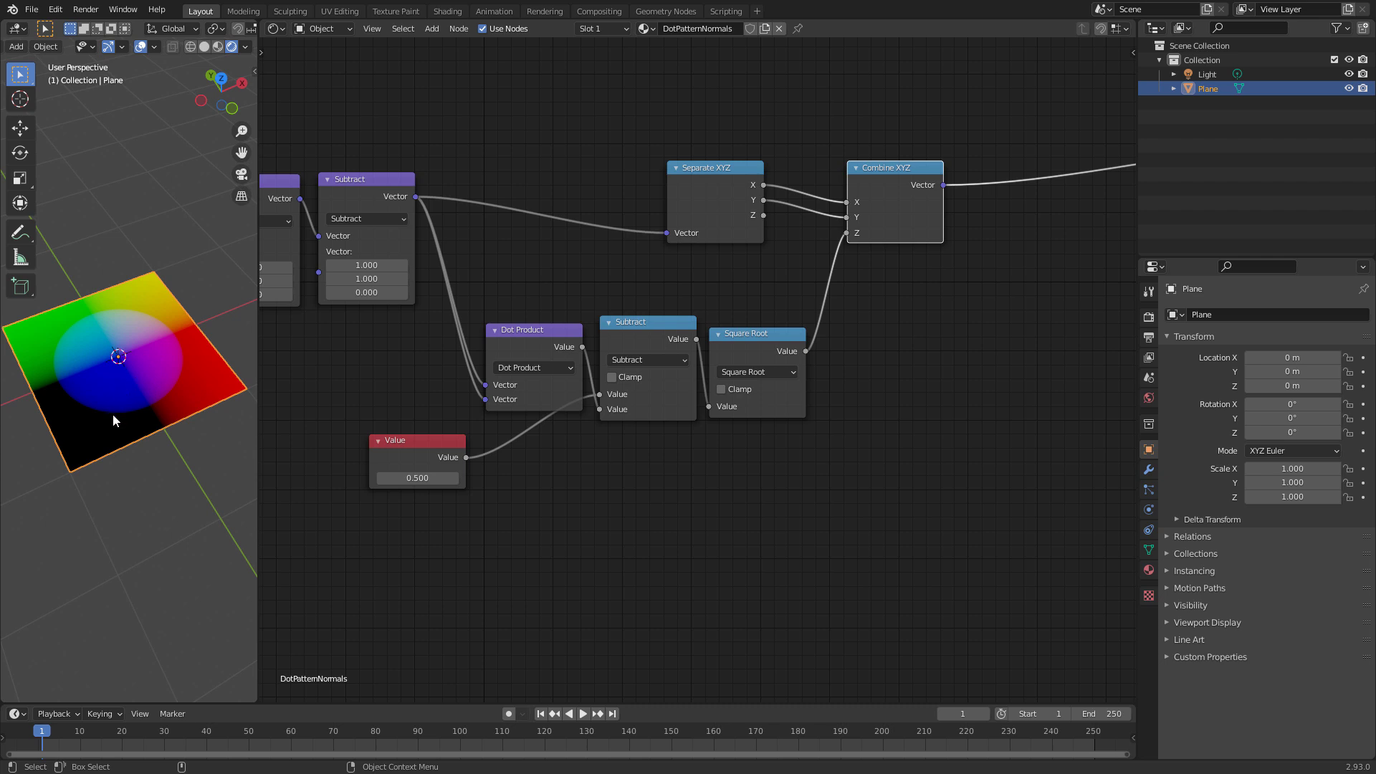
Step: Connect the Combine XYZ vector to the Normal input of the Principled BSDF
scroll(746, 344, right, 5)
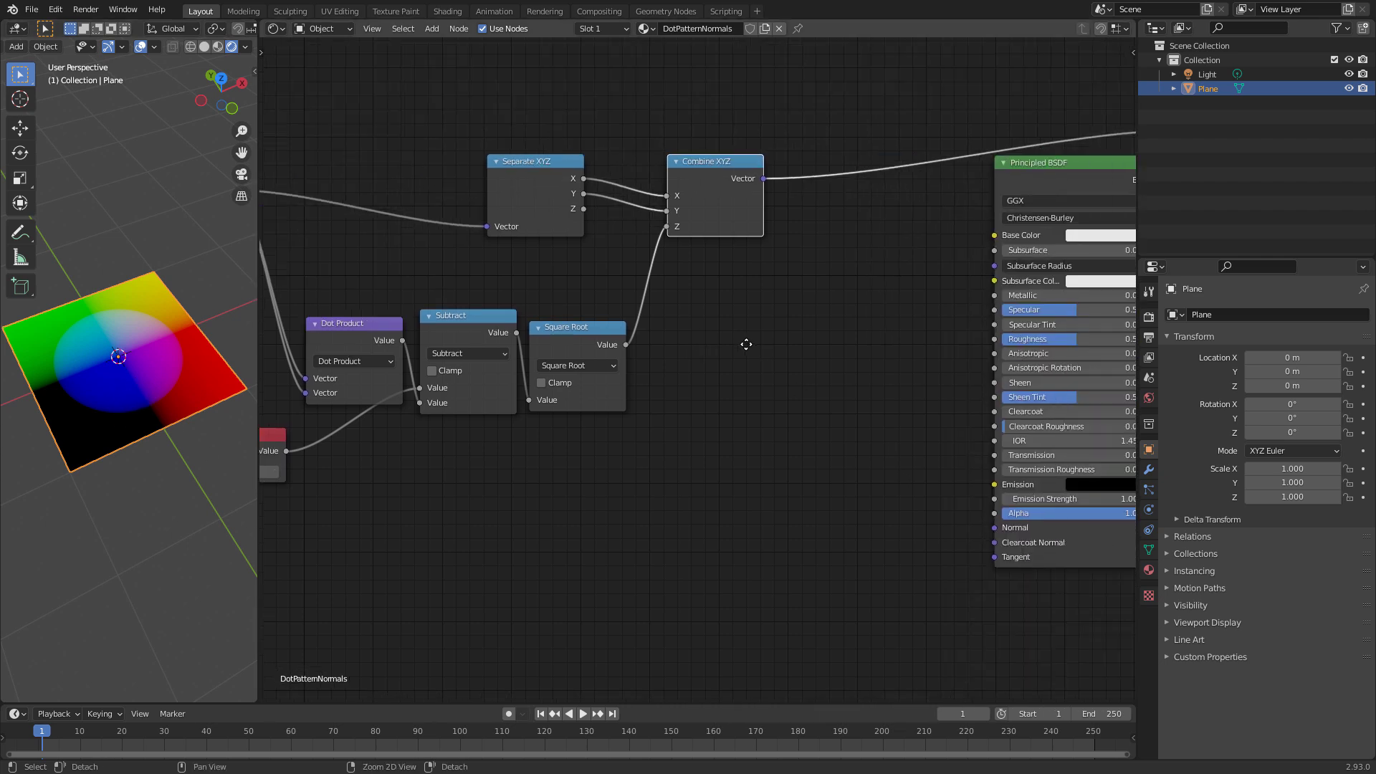
middle_drag(787, 357, 605, 375)
drag(569, 191, 807, 540)
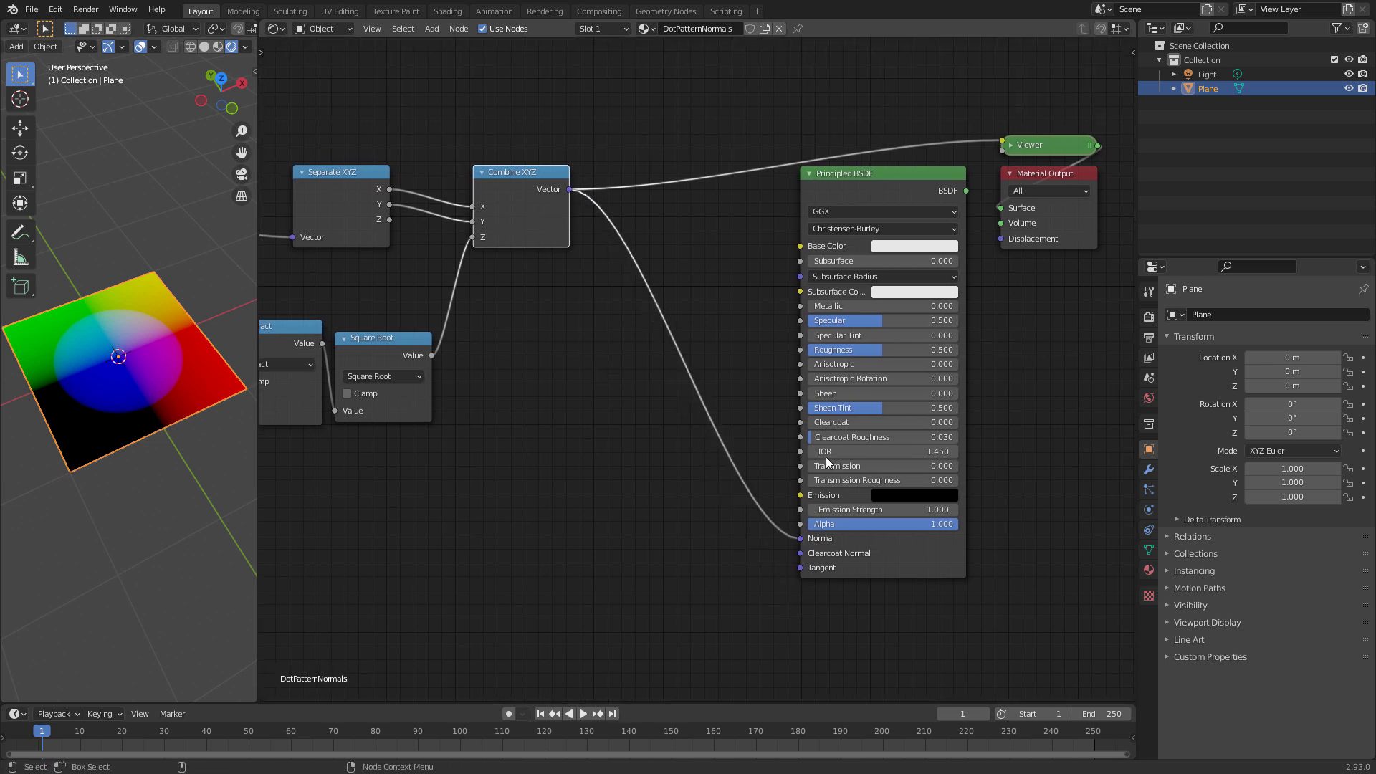
Step: Preview the Principled BSDF on the plane and lower the light along global Z to about 3 m
ctrl+shift+click(884, 175)
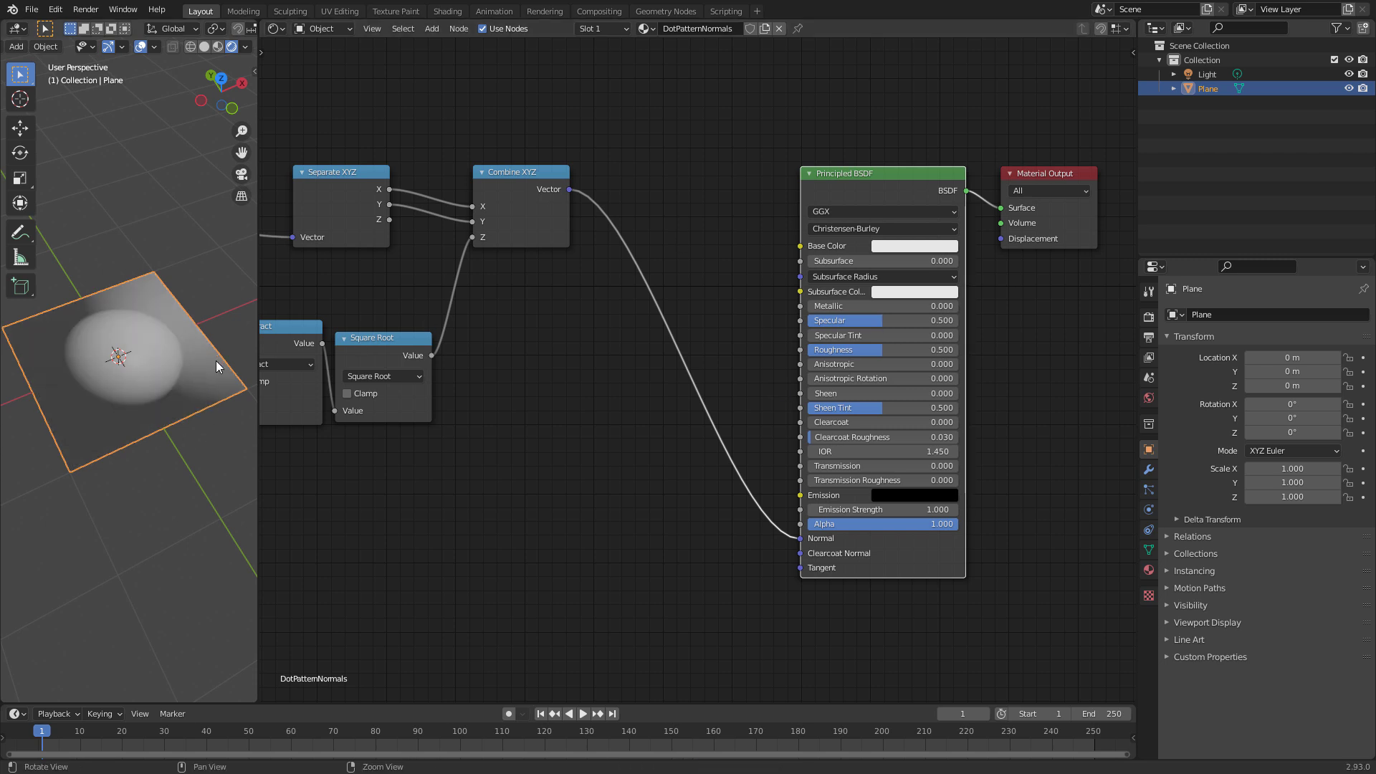
middle_drag(165, 356, 156, 126)
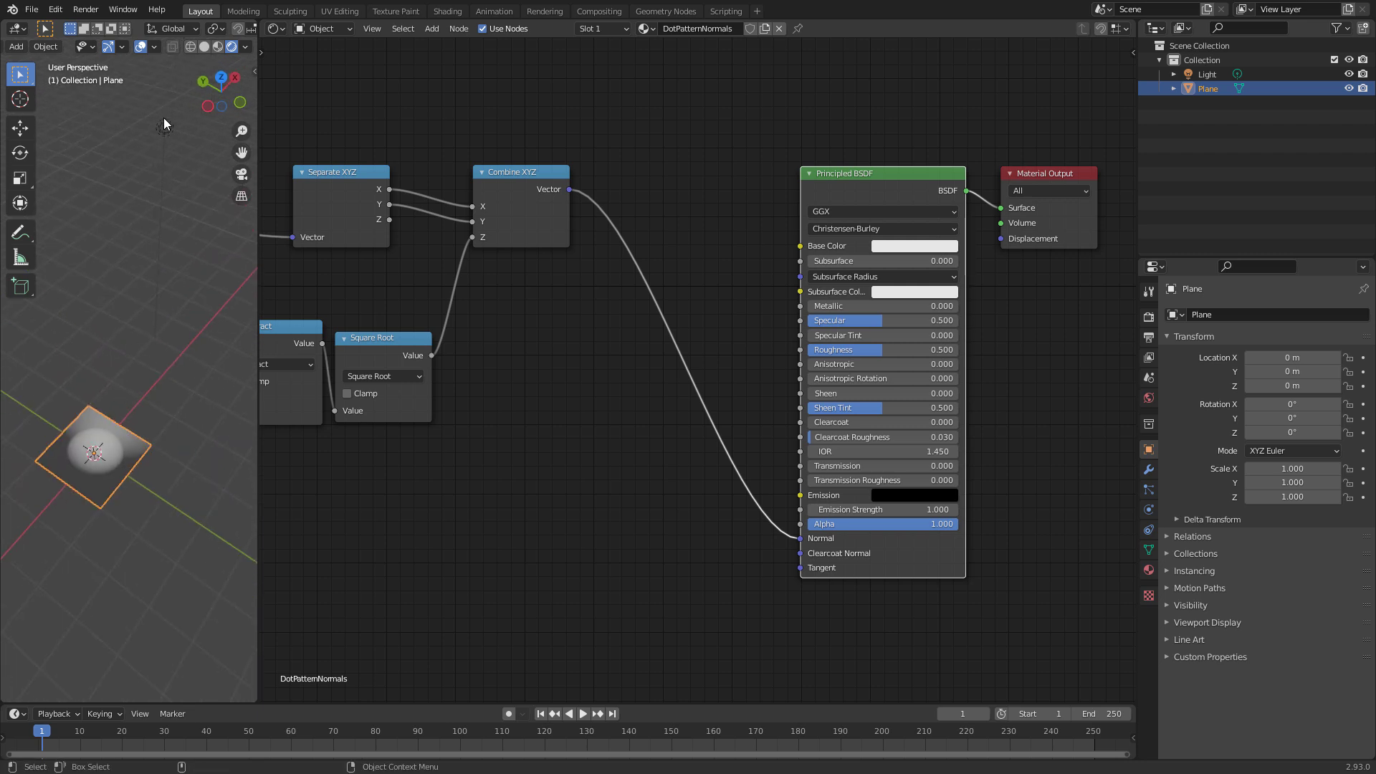
click(162, 128)
key(g)
key(z)
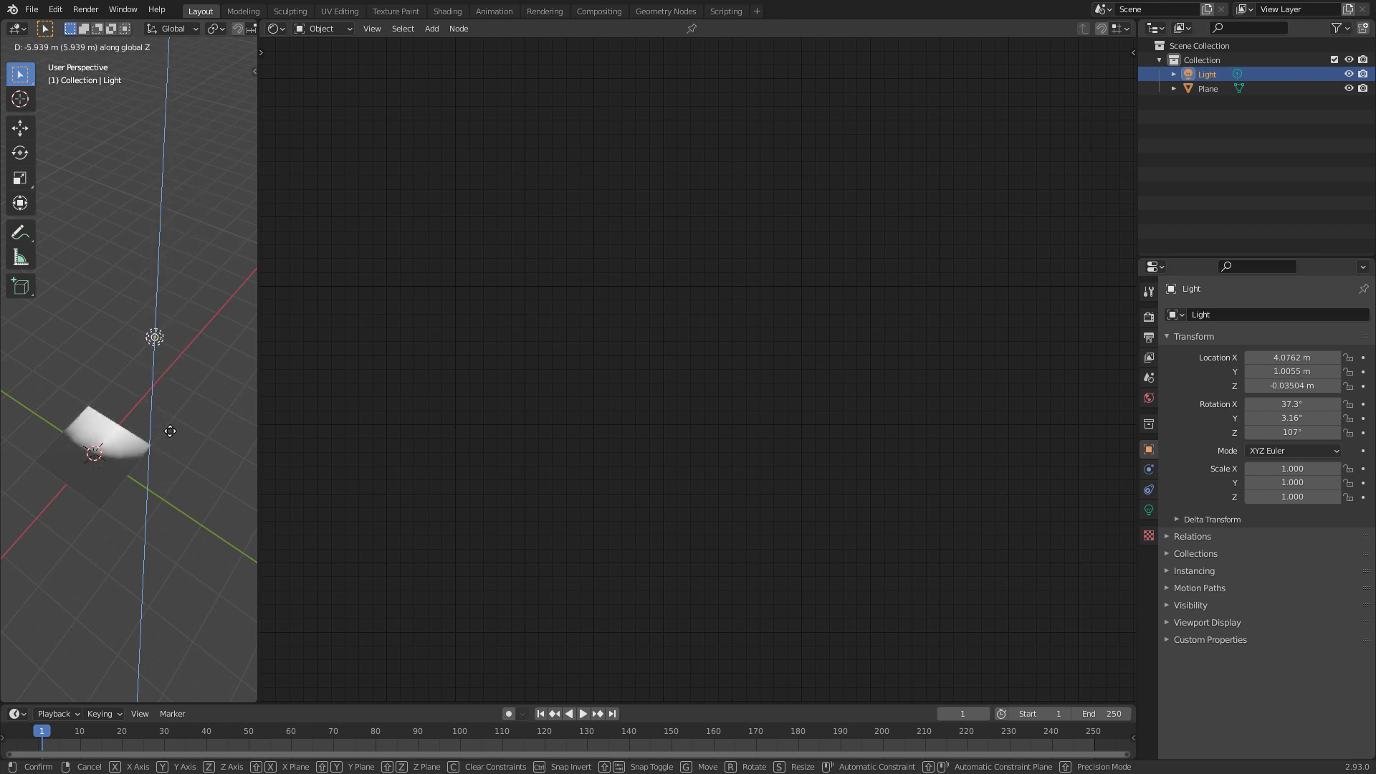
click(197, 305)
middle_drag(142, 472, 138, 420)
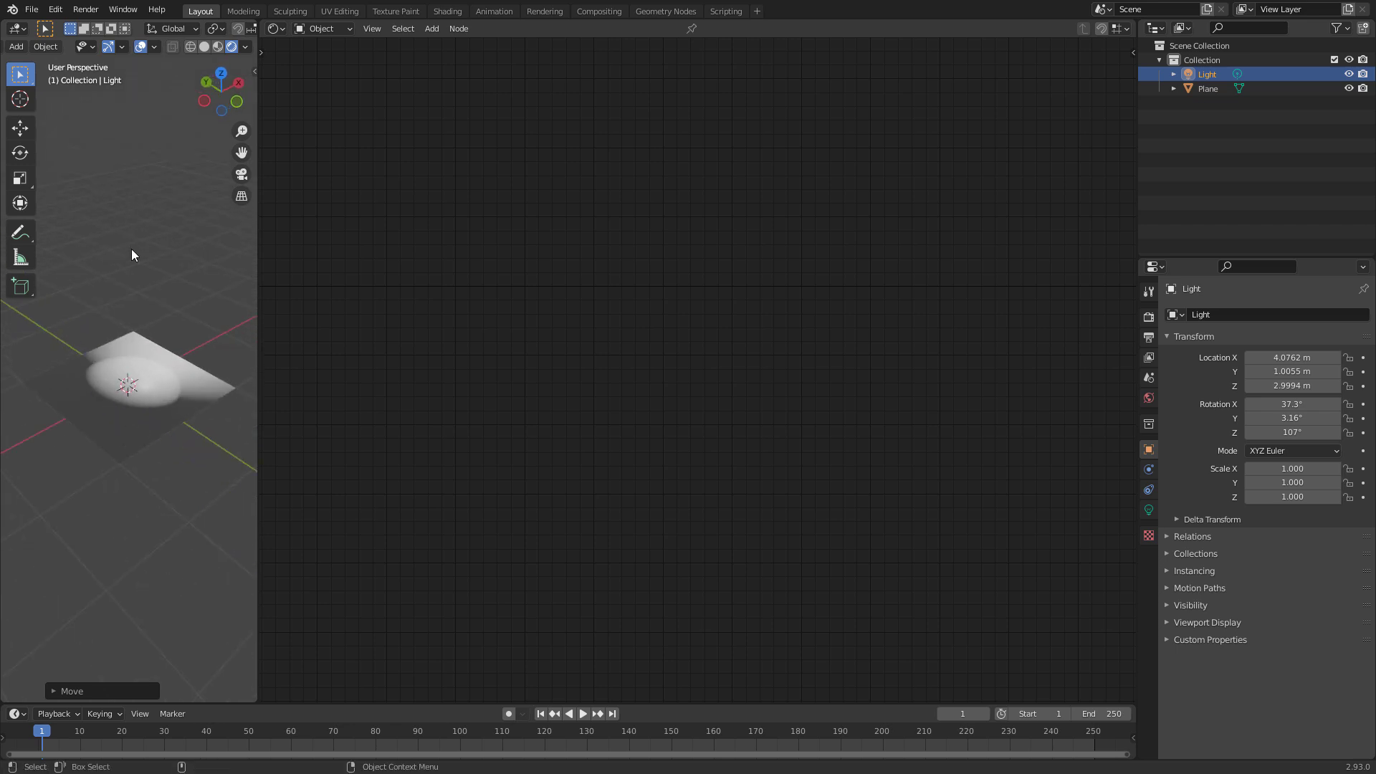
Step: Reselect the plane, examine its dome shading from several angles, and compare it with the Combine XYZ vector preview
click(133, 362)
middle_drag(161, 383, 62, 316)
mouse_move(143, 380)
middle_down()
mouse_move(87, 402)
mouse_move(169, 432)
mouse_move(129, 436)
mouse_move(145, 376)
middle_up()
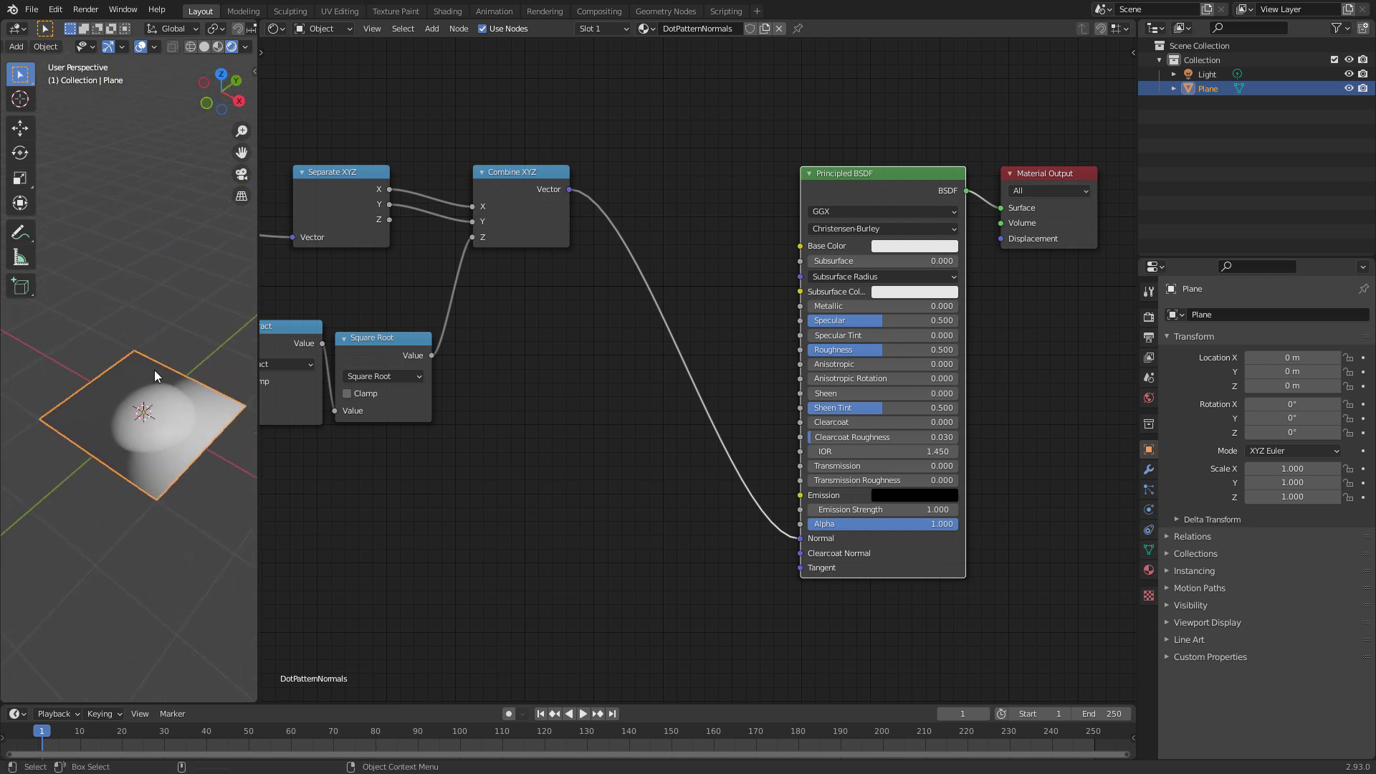
middle_drag(92, 455, 83, 386)
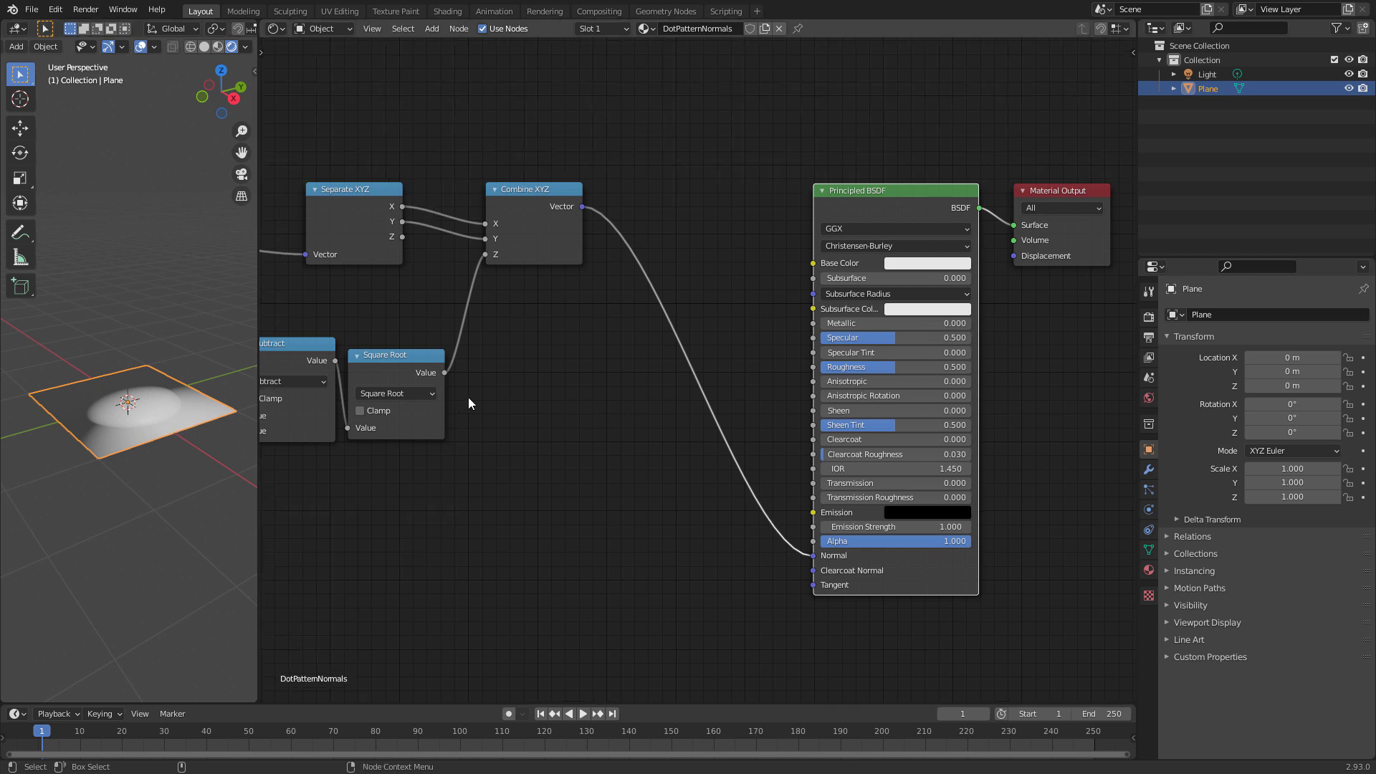
ctrl+shift+click(510, 231)
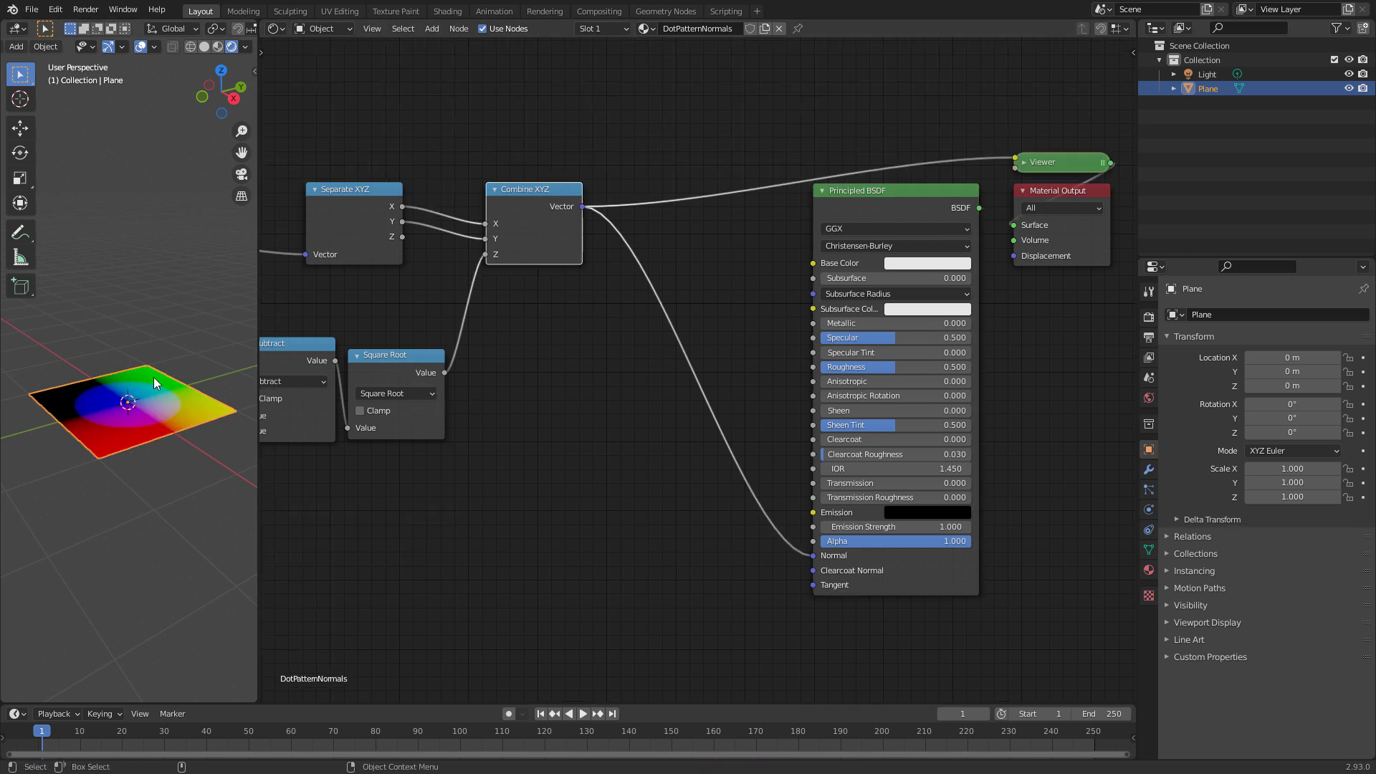
middle_drag(165, 457, 207, 406)
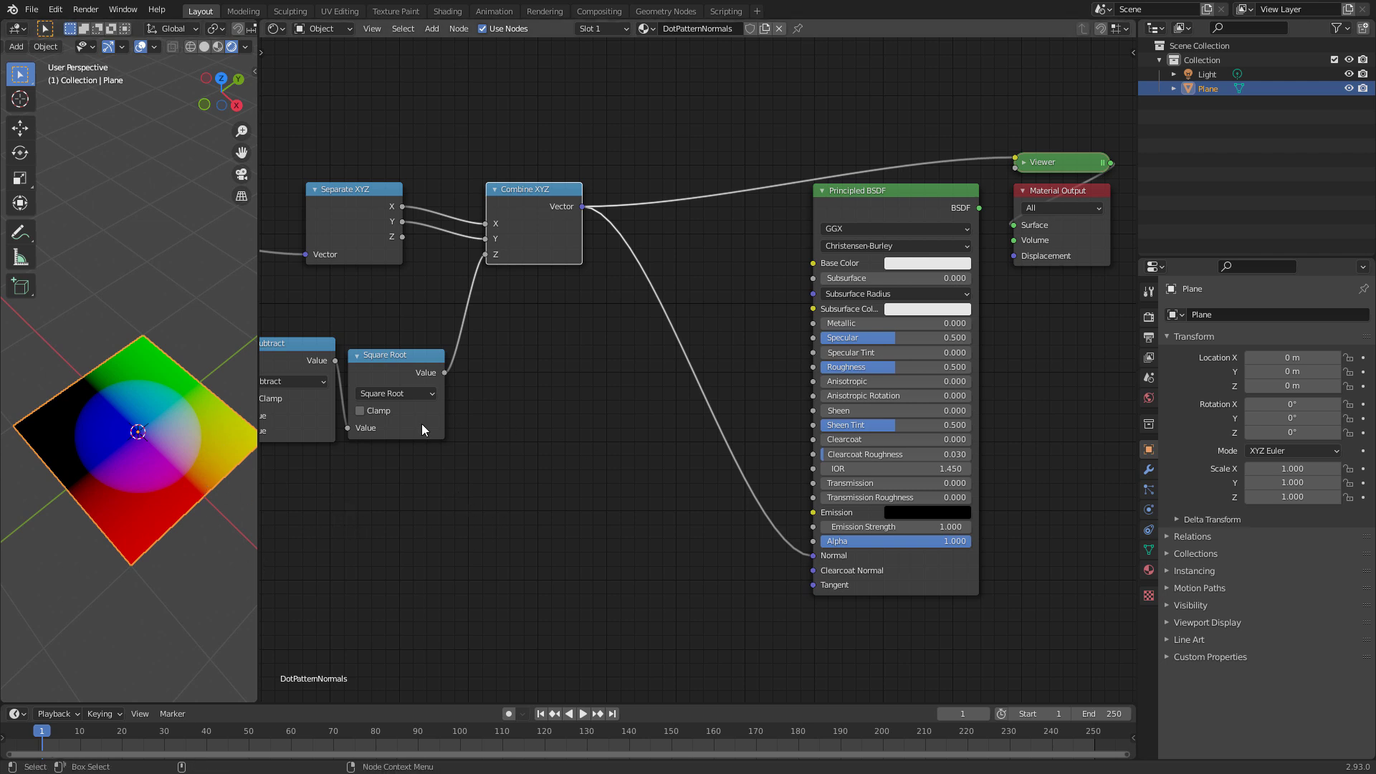
middle_drag(665, 493, 764, 509)
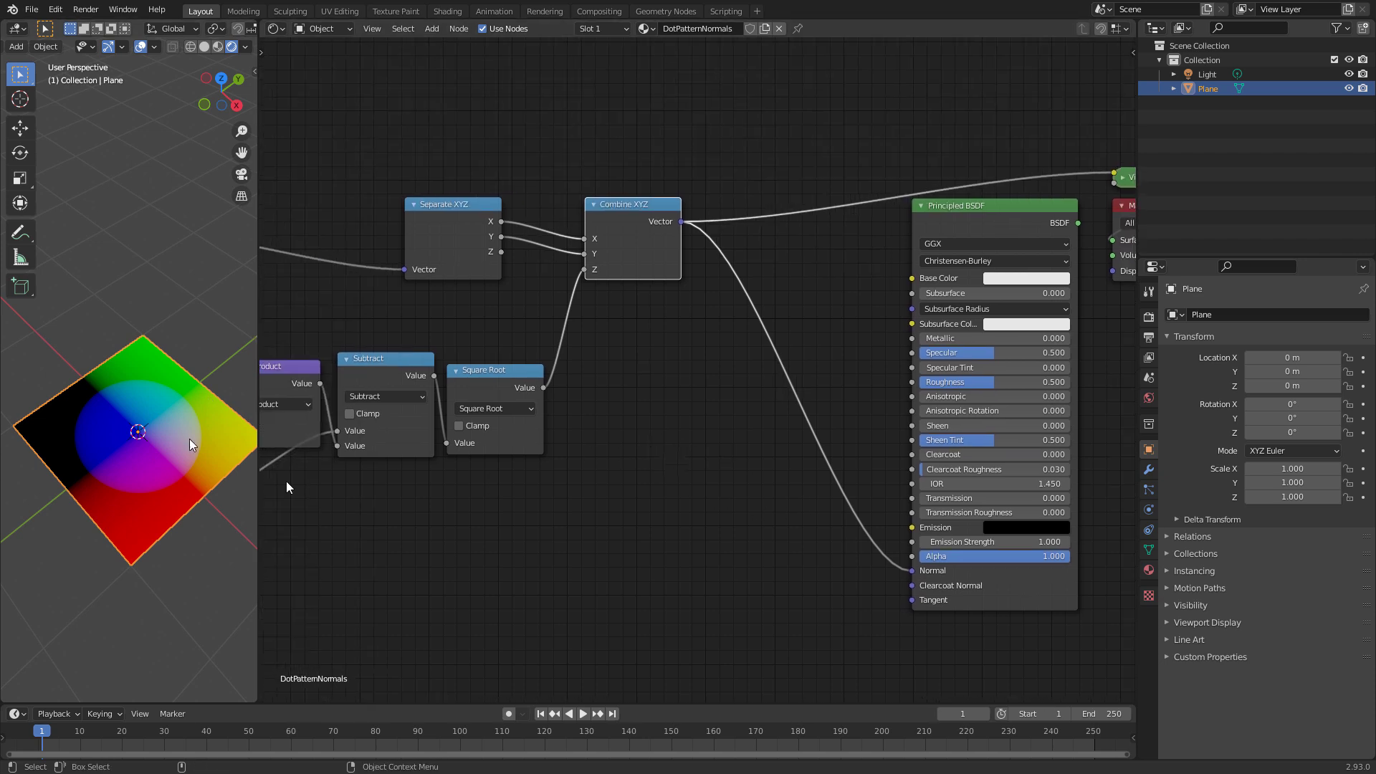
middle_drag(679, 469, 676, 466)
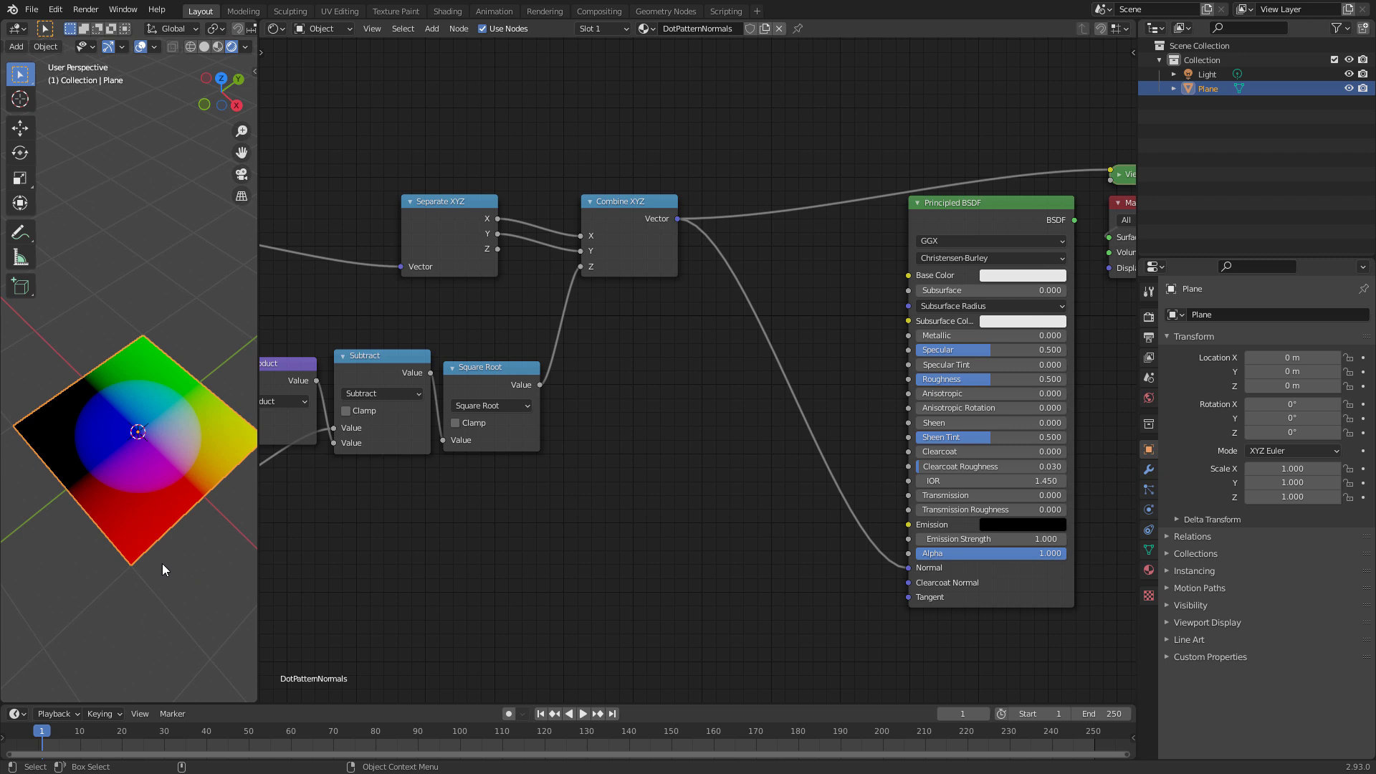
Step: Add a Vector Math node between the Combine XYZ and Principled BSDF nodes
key(shift+a)
mouse_move(603, 479)
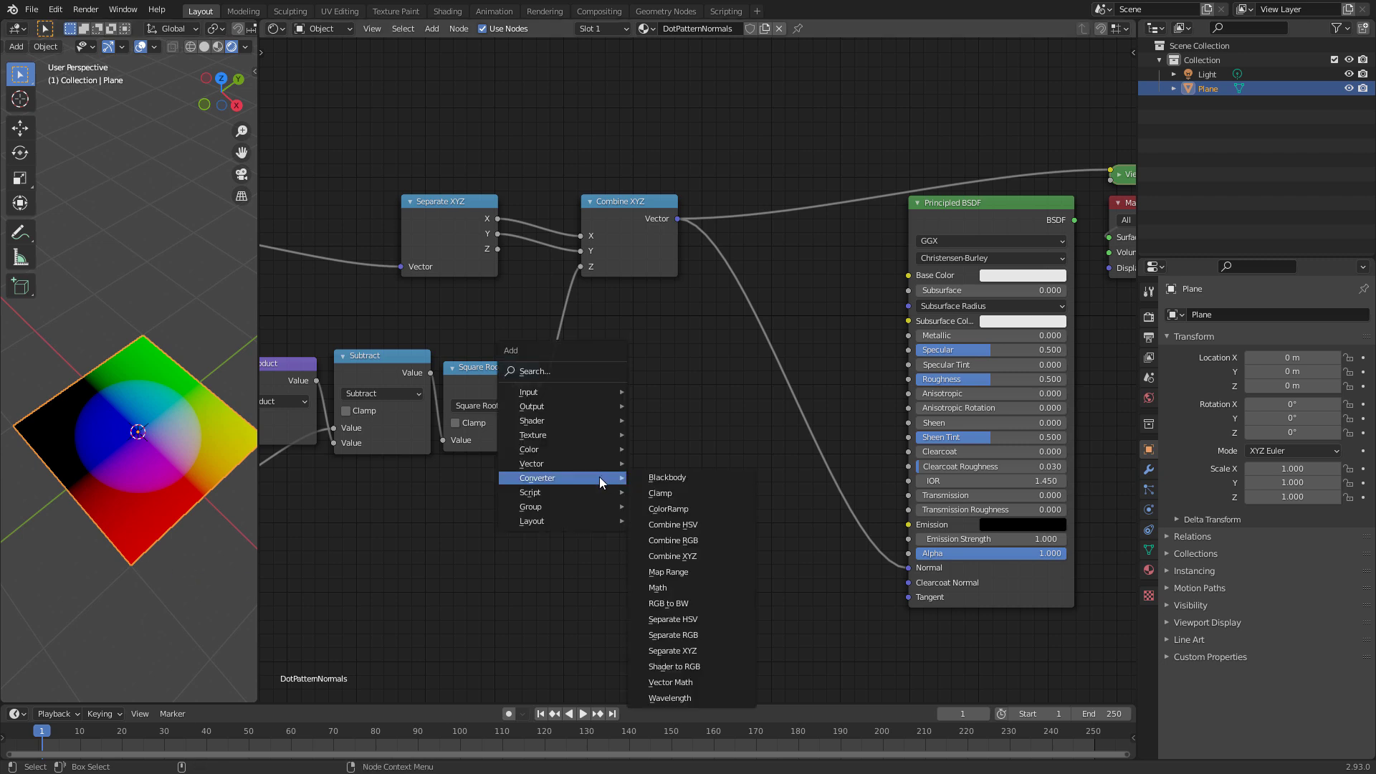
click(575, 371)
text(vecto)
click(649, 396)
click(678, 374)
middle_drag(865, 392, 808, 374)
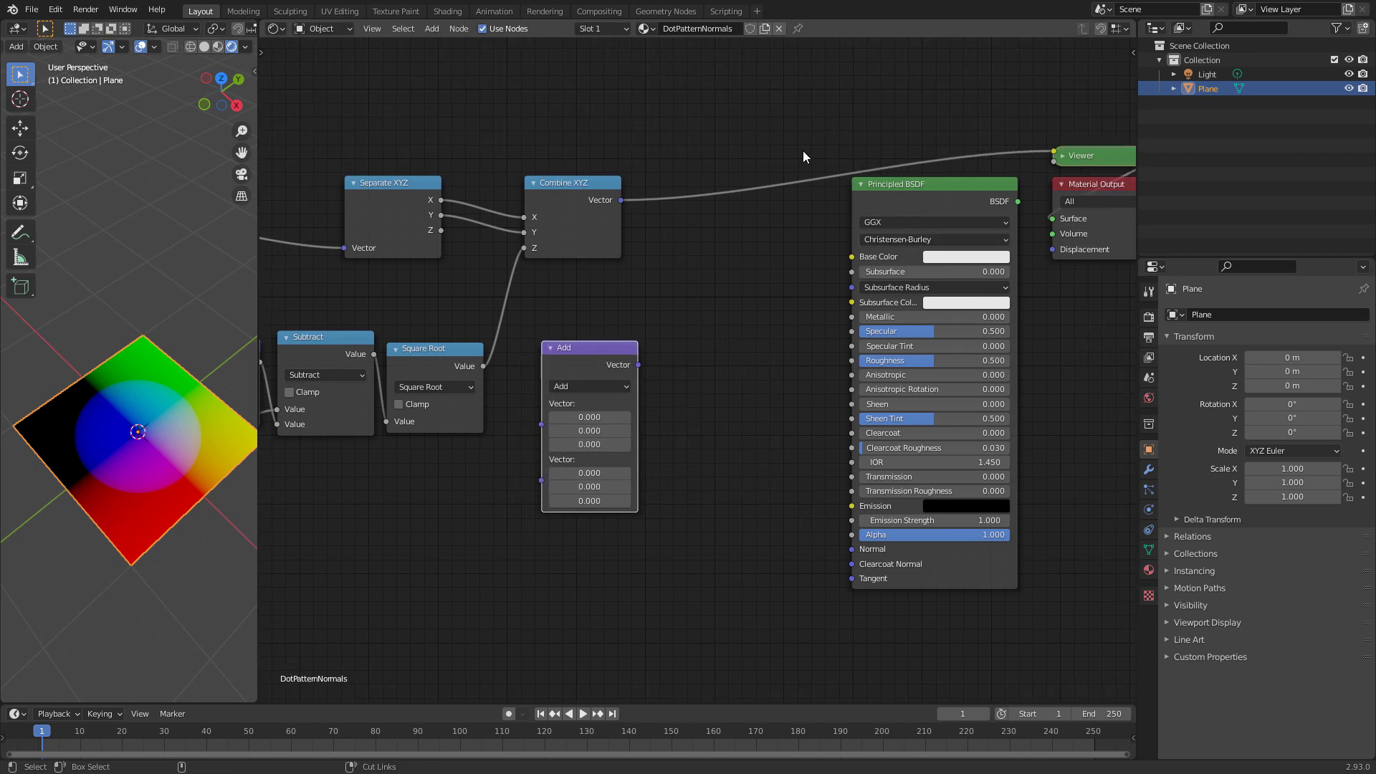
Step: Cut the link from Combine XYZ to the Viewer and delete the Viewer node
ctrl+right_drag(803, 123, 839, 208)
click(1064, 181)
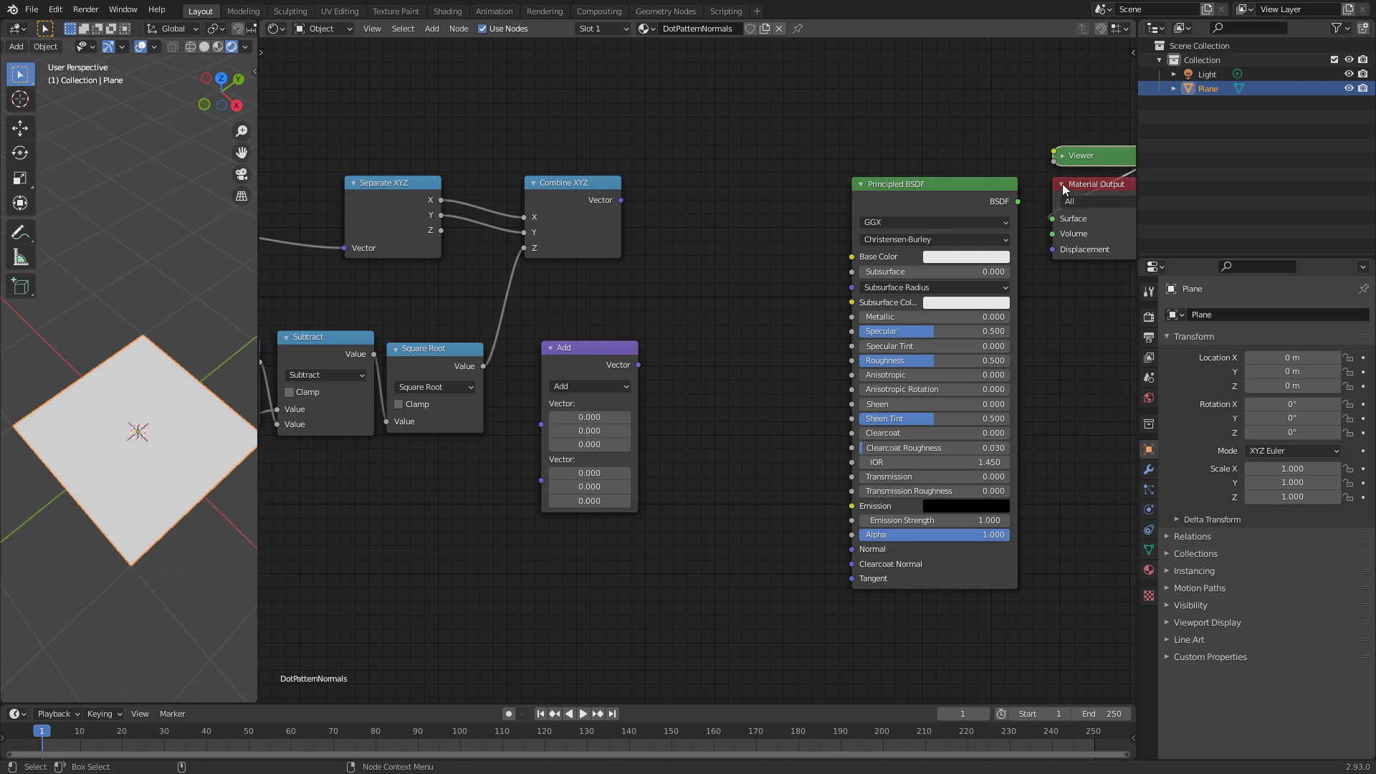
key(ctrl+z)
key(ctrl+z)
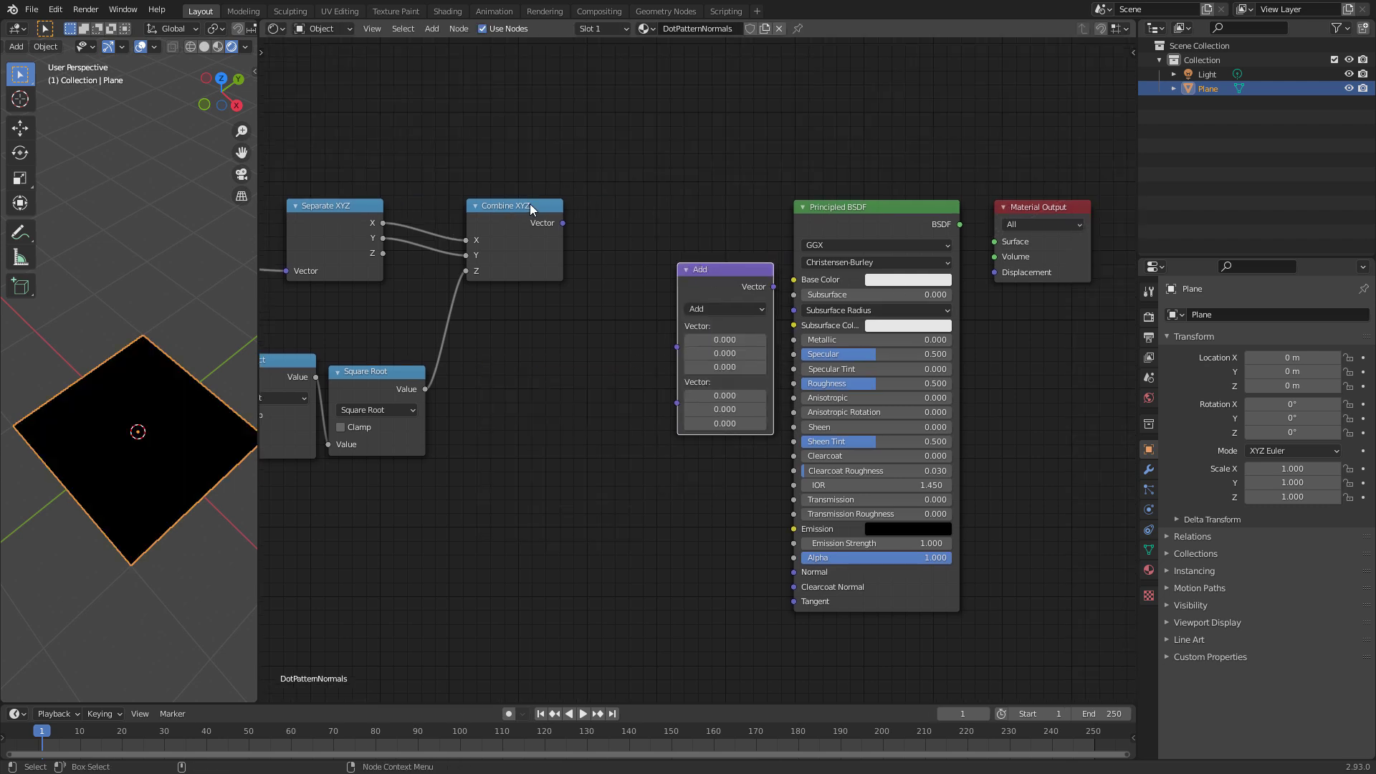
Step: Feed the Combine XYZ vector into the Vector Math node and set it to Multiply by 0.5 on all three axes
drag(567, 225, 677, 347)
drag(742, 302, 660, 300)
click(643, 308)
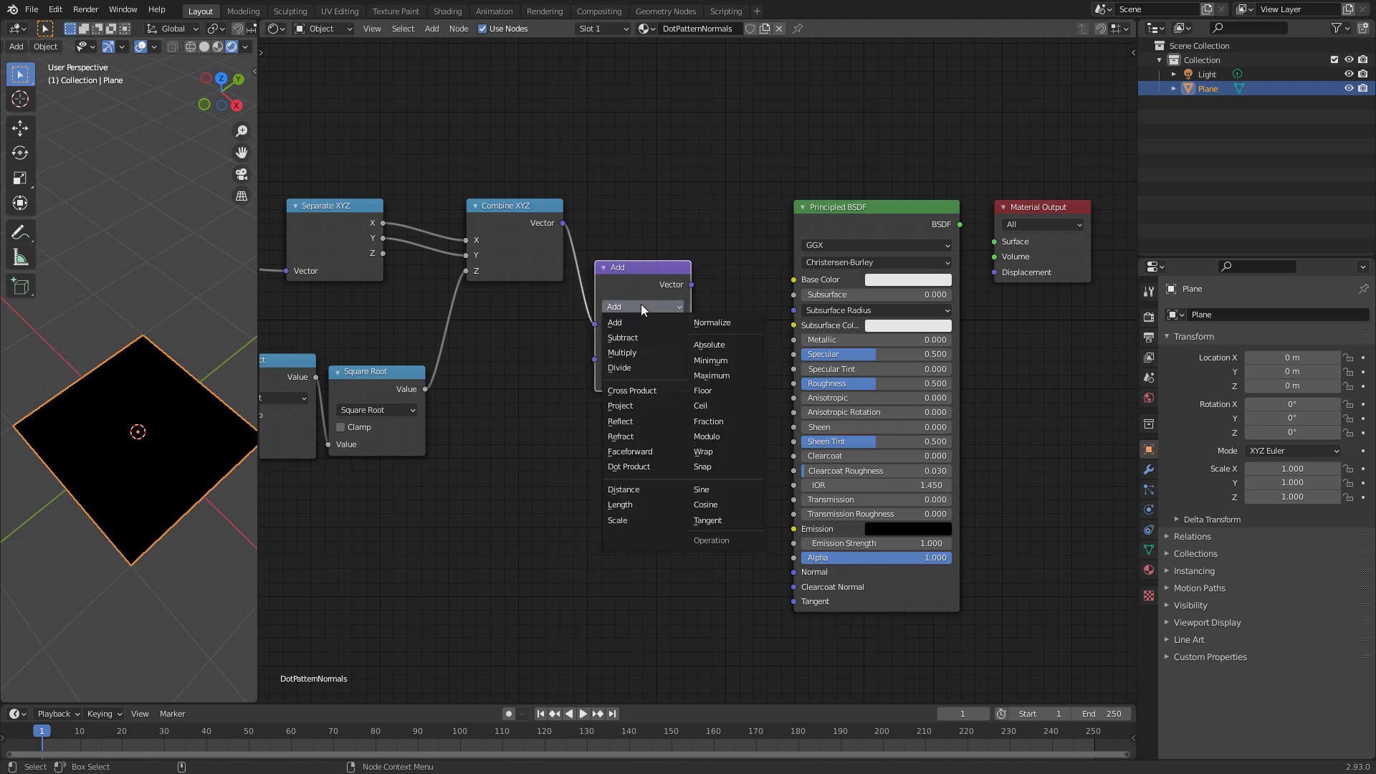
click(623, 352)
drag(631, 352, 639, 385)
text(0.5)
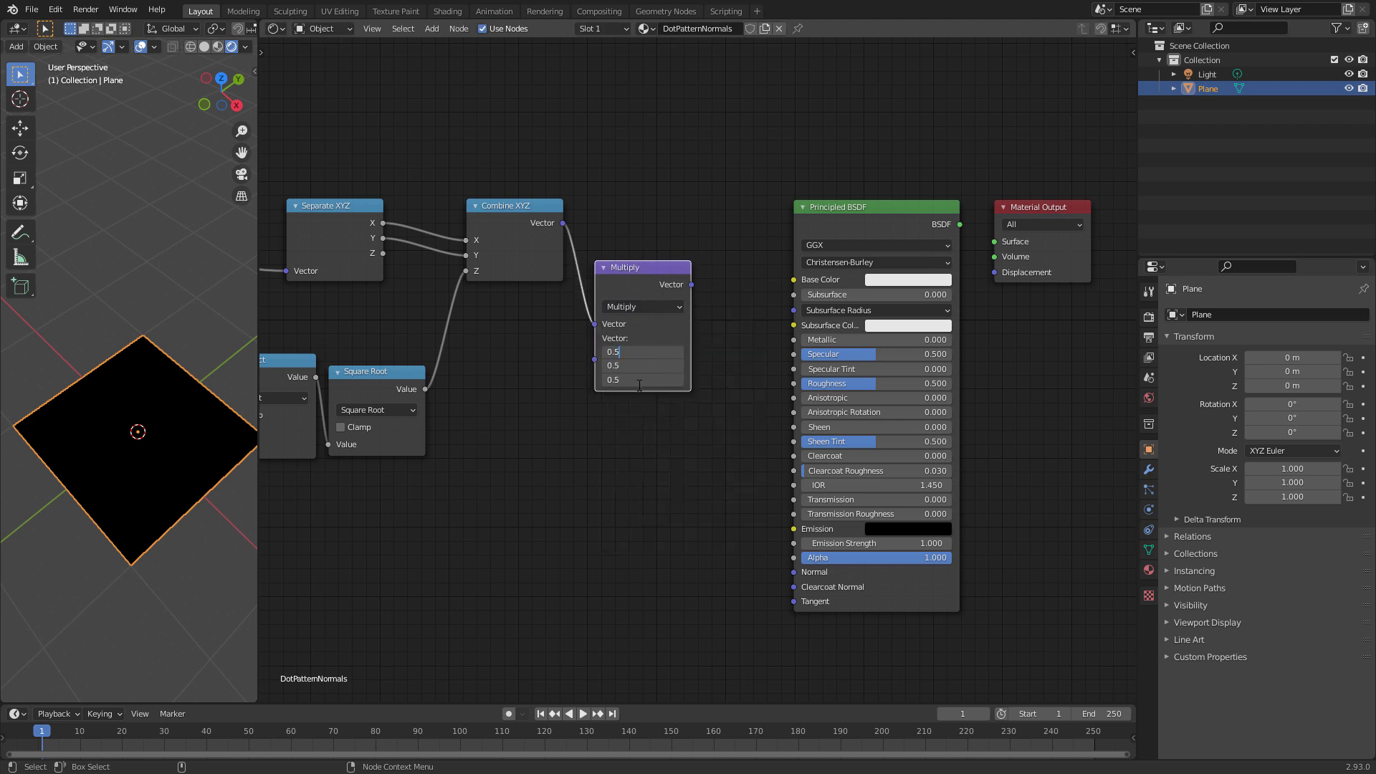
key(Return)
Step: Duplicate the Multiply node, feed it the multiplied vector, switch it to Add with 0.5 on each axis, and preview it
key(shift+d)
click(653, 466)
middle_drag(652, 467, 642, 438)
drag(642, 437, 695, 309)
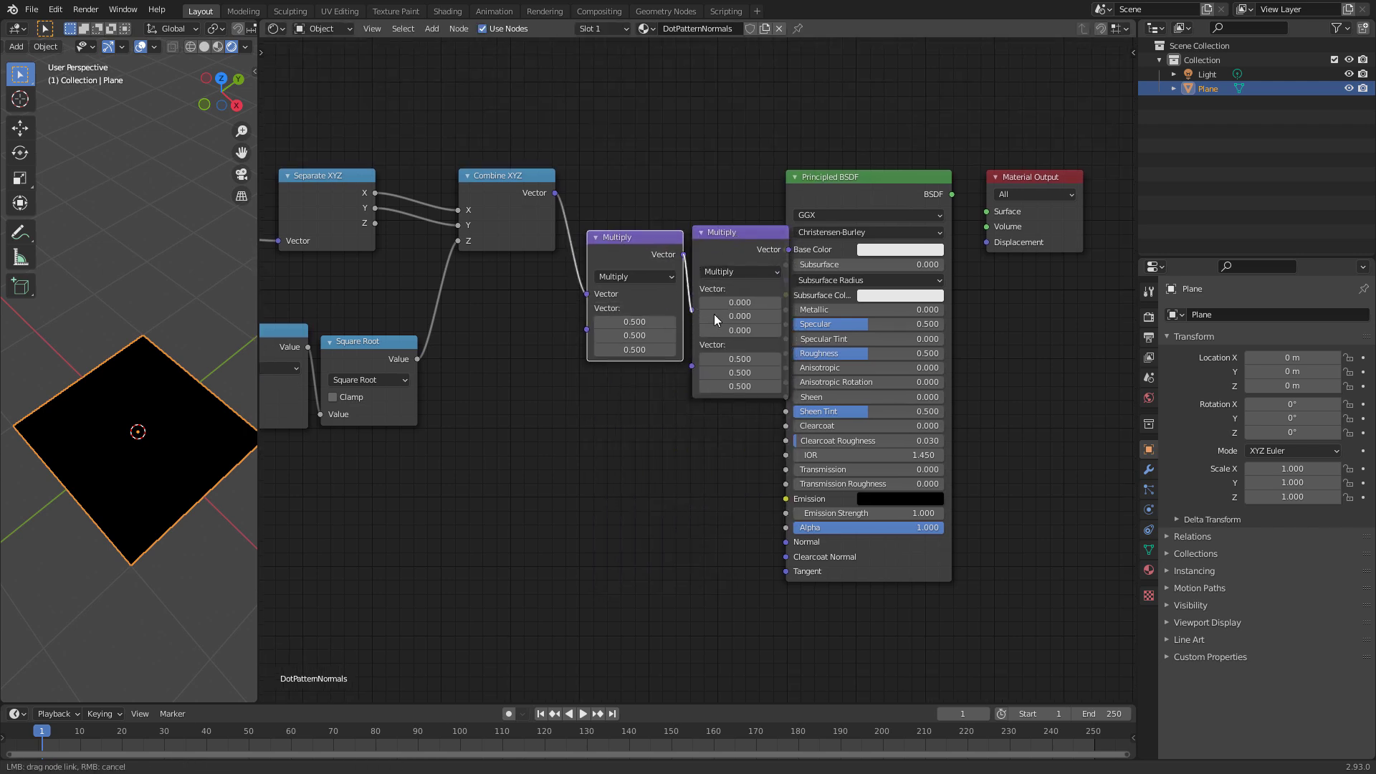
drag(696, 249, 744, 301)
drag(776, 237, 749, 248)
click(754, 279)
click(742, 266)
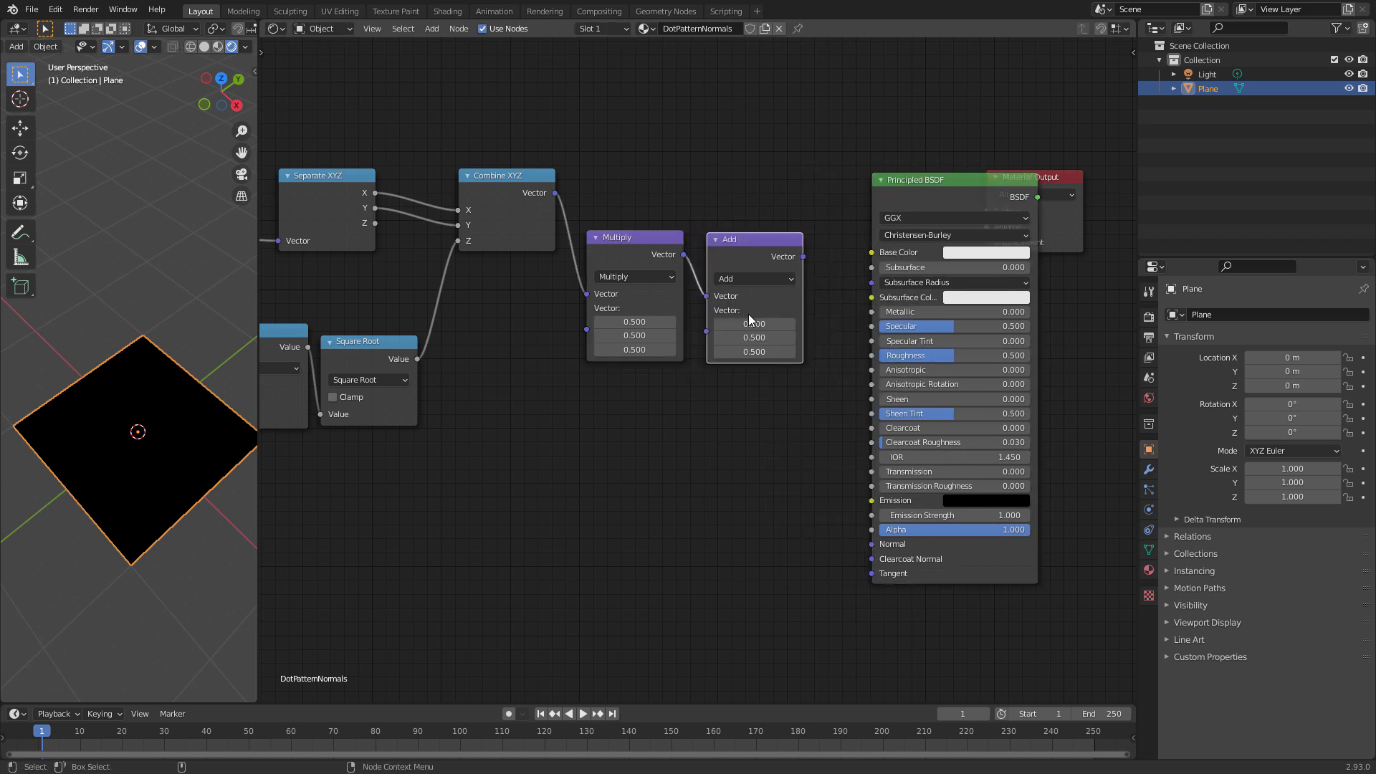
ctrl+shift+click(747, 244)
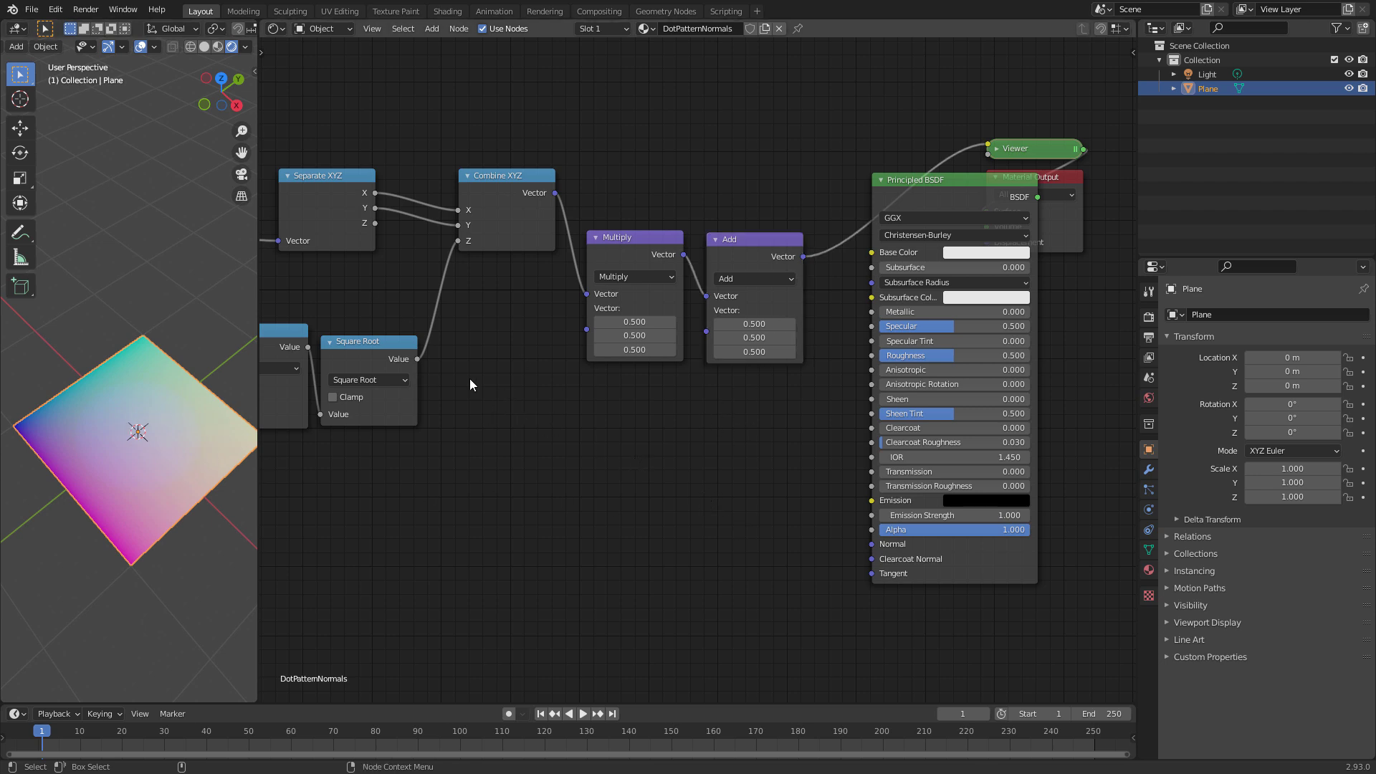
Step: Add a Normal Map node below the Multiply and Add nodes and connect the Add vector to its Color input
key(shift+a)
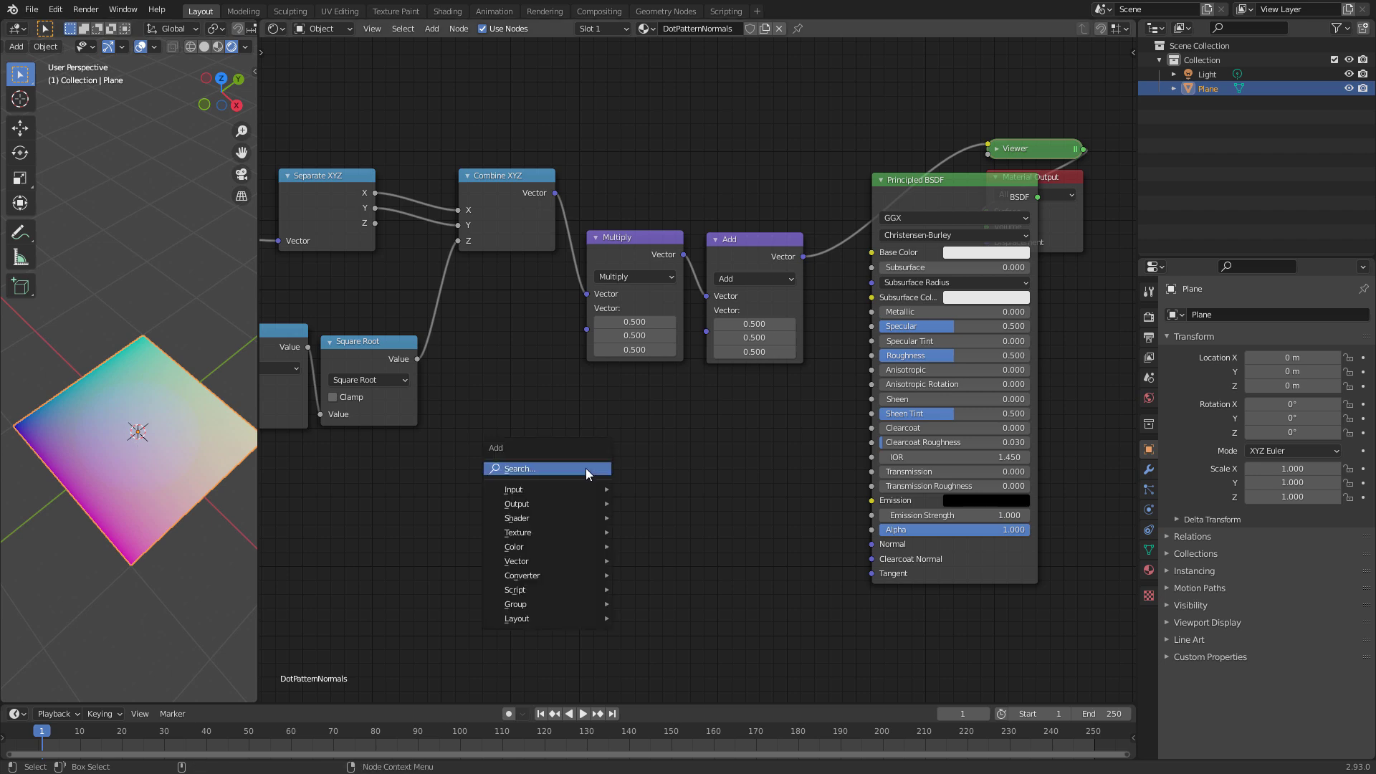
click(582, 468)
text(normal)
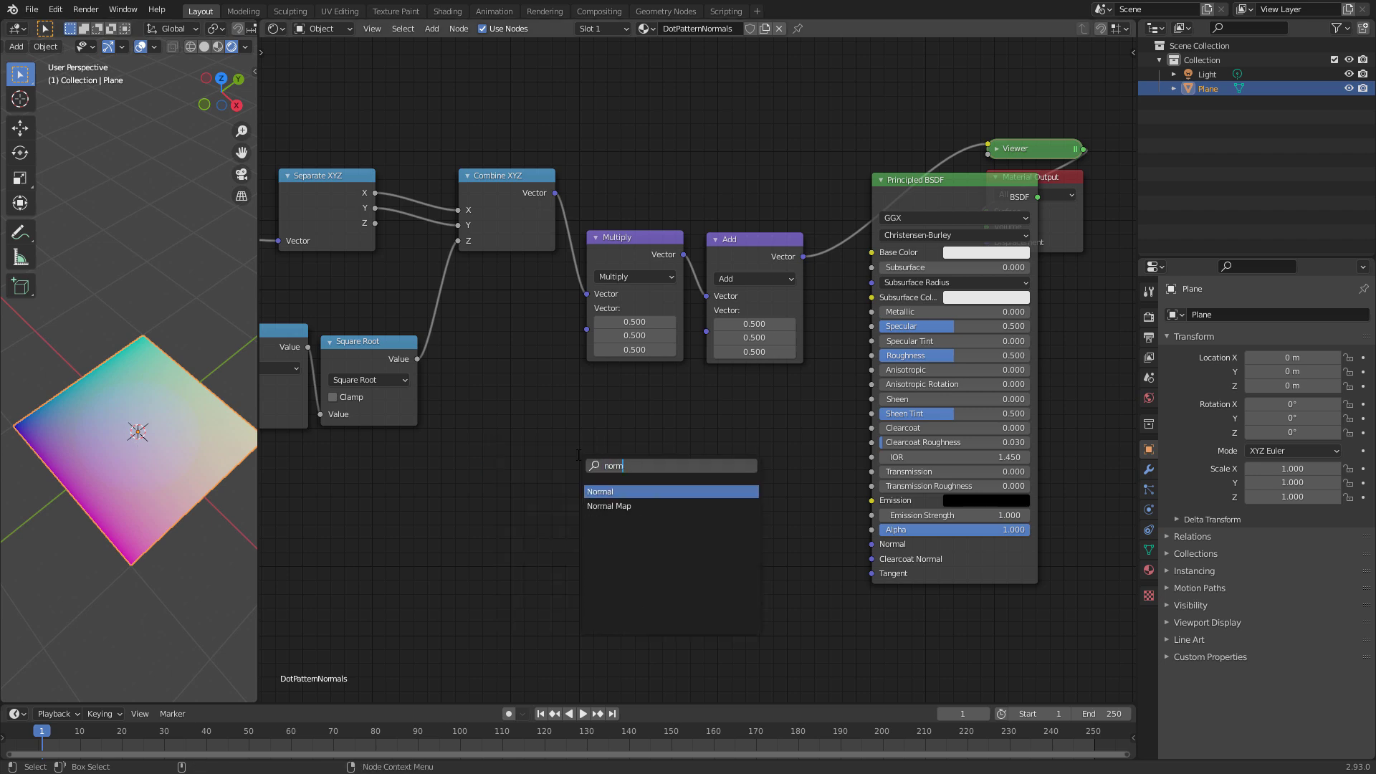
click(706, 513)
click(785, 441)
ctrl+scroll(672, 395, right, 5)
drag(648, 257, 449, 513)
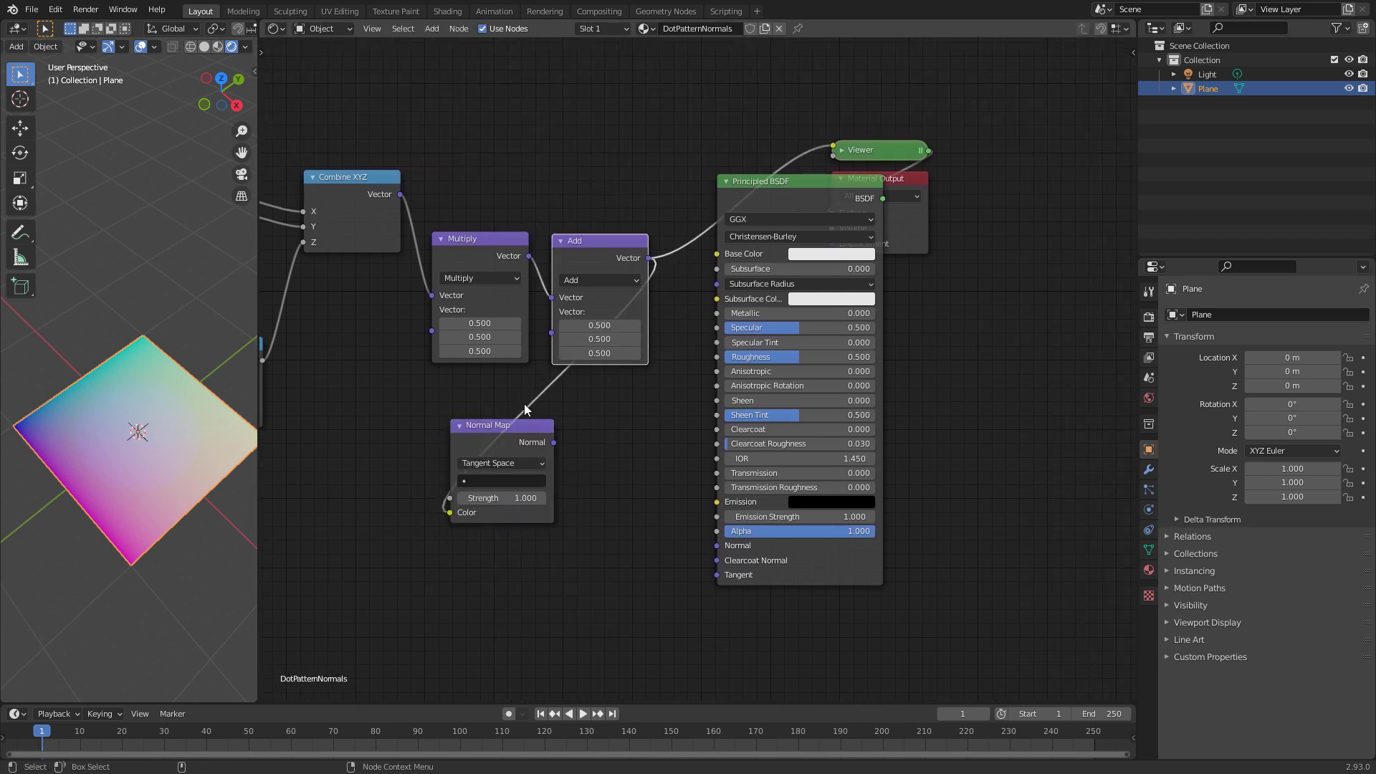
Step: Compare the Normal Map output with the Combine XYZ vector by previewing each on the plane
ctrl+shift+click(519, 424)
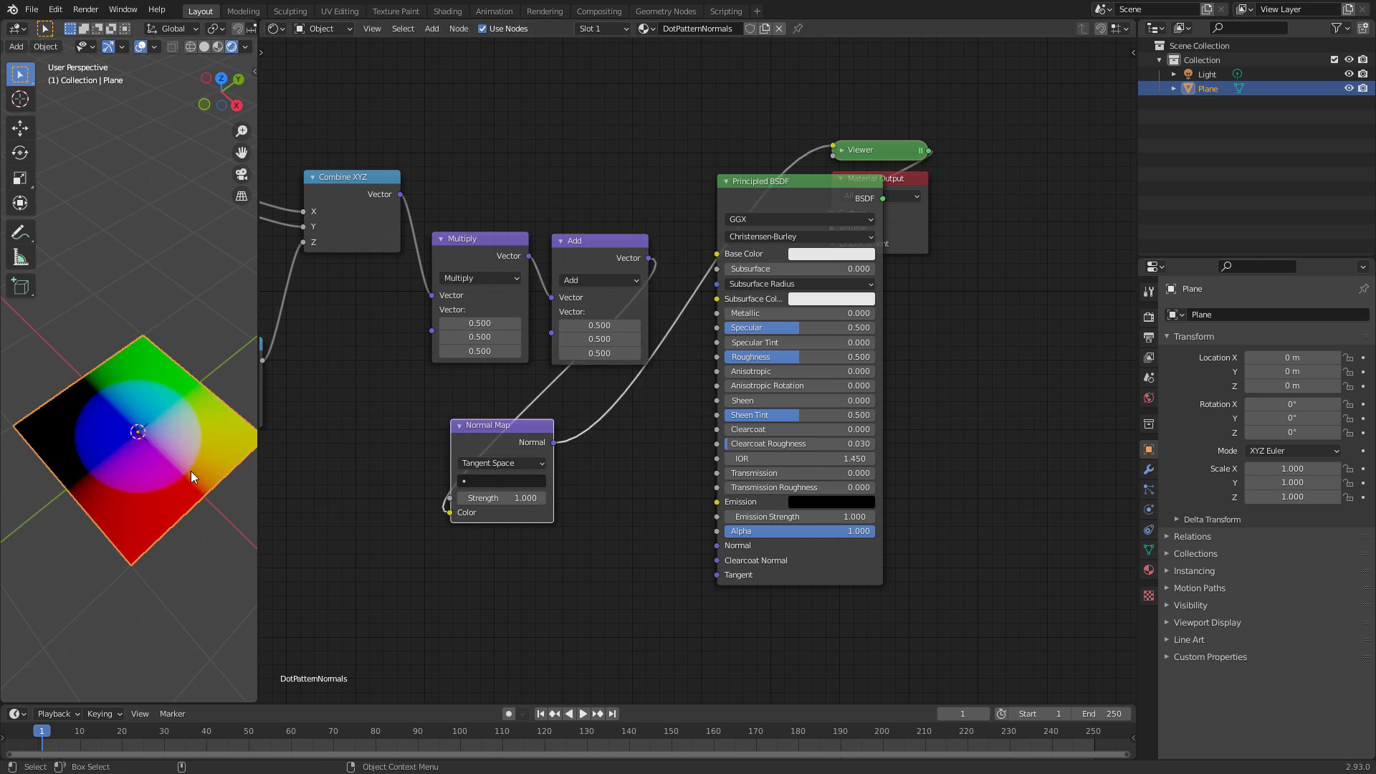
middle_drag(360, 503, 566, 502)
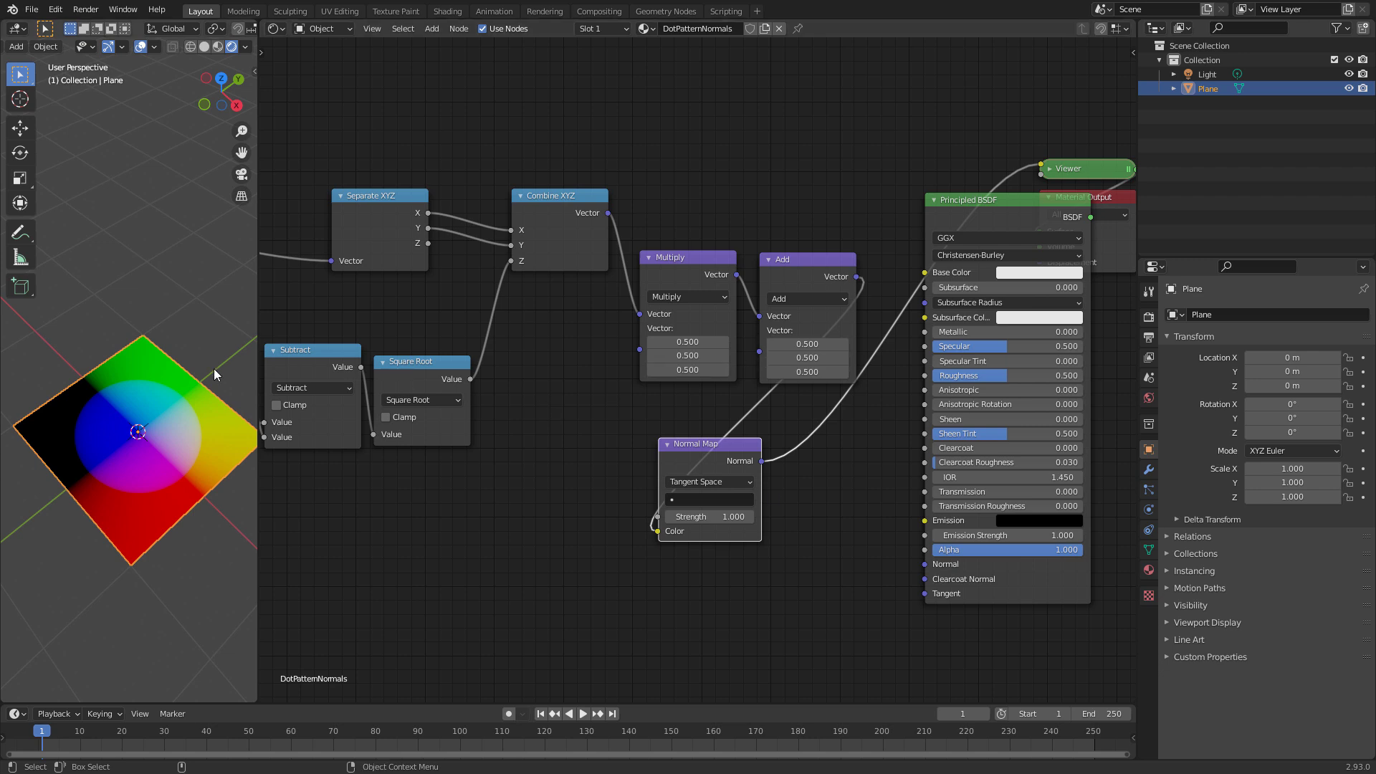
ctrl+shift+click(561, 226)
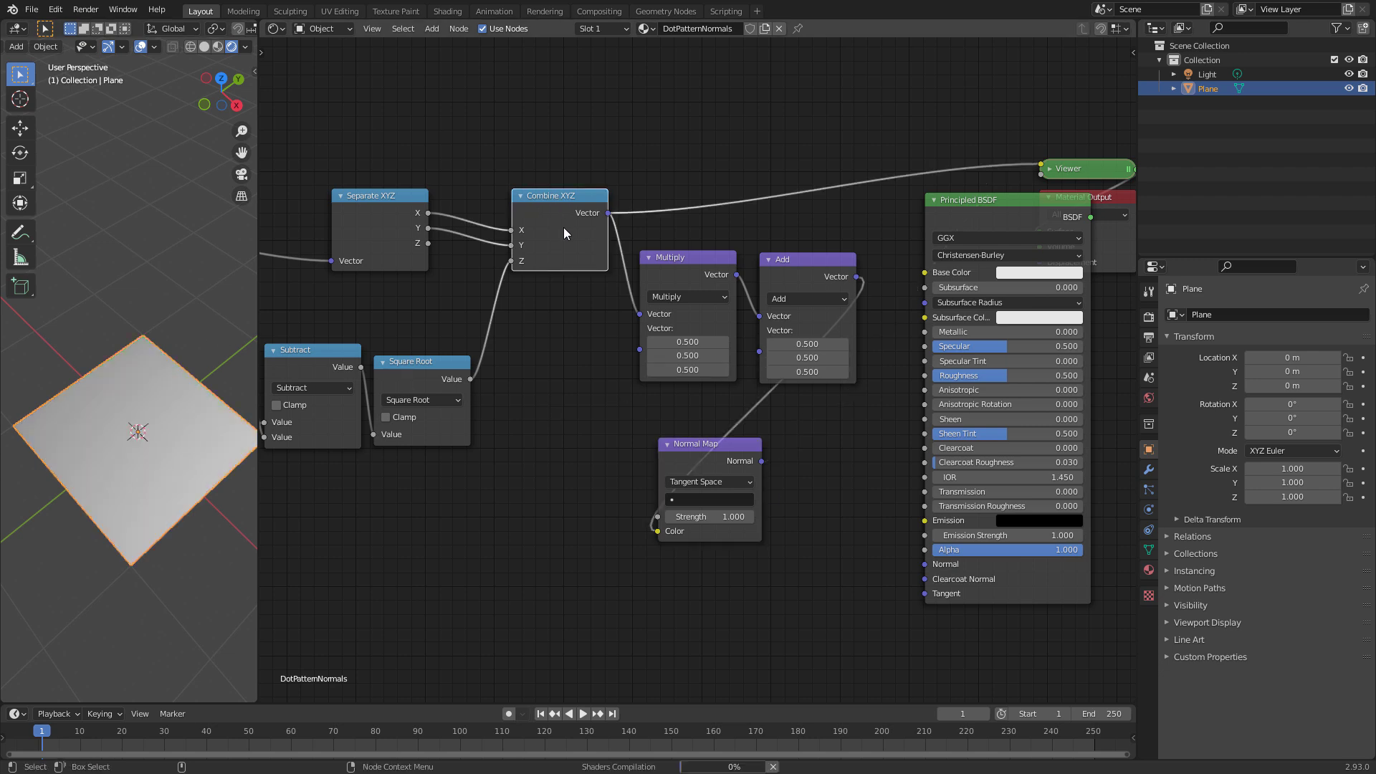
ctrl+shift+click(714, 454)
Step: Move the Principled BSDF and output nodes further along and place the Normal Map node directly after the Add node
middle_drag(725, 461, 598, 460)
drag(938, 195, 1081, 211)
middle_drag(844, 245, 825, 254)
drag(825, 253, 1006, 382)
drag(503, 454, 727, 269)
middle_drag(648, 507, 679, 482)
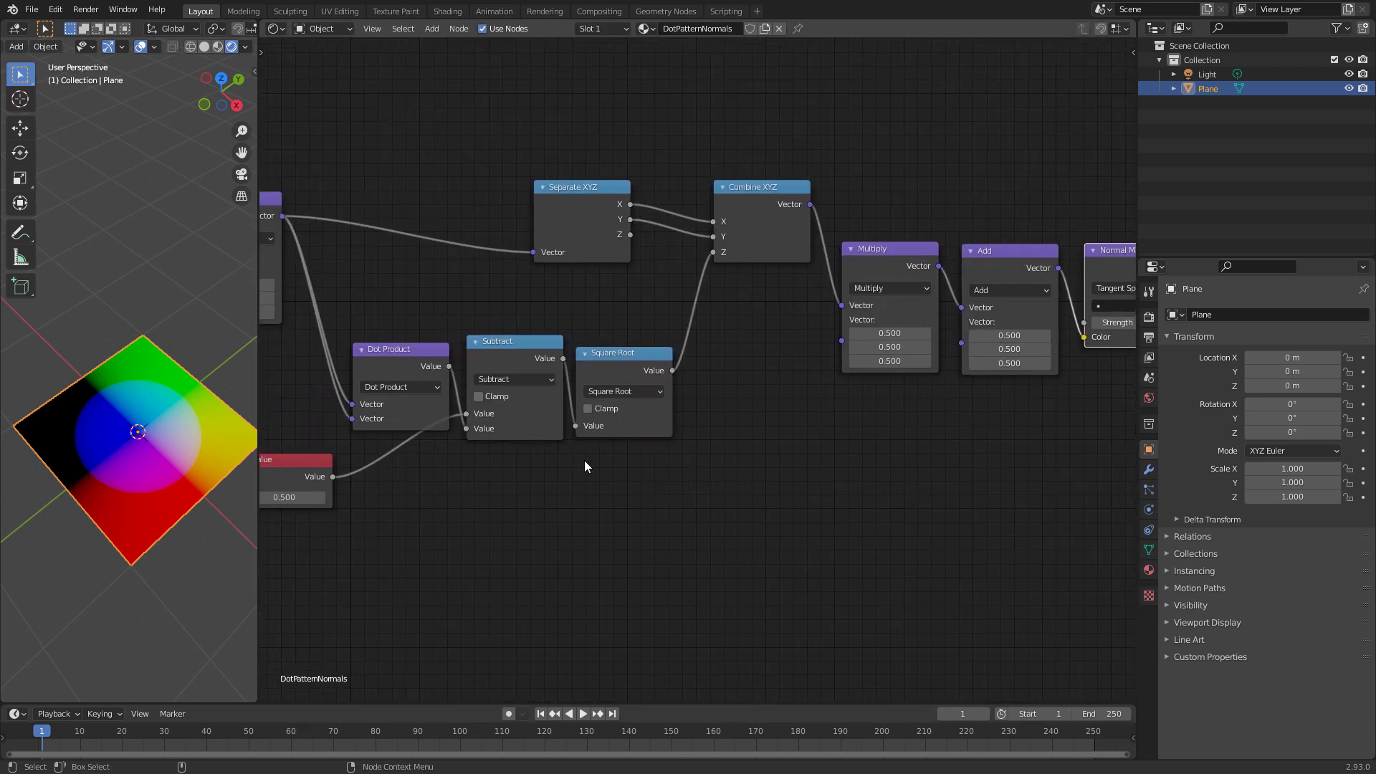
middle_drag(451, 553, 562, 522)
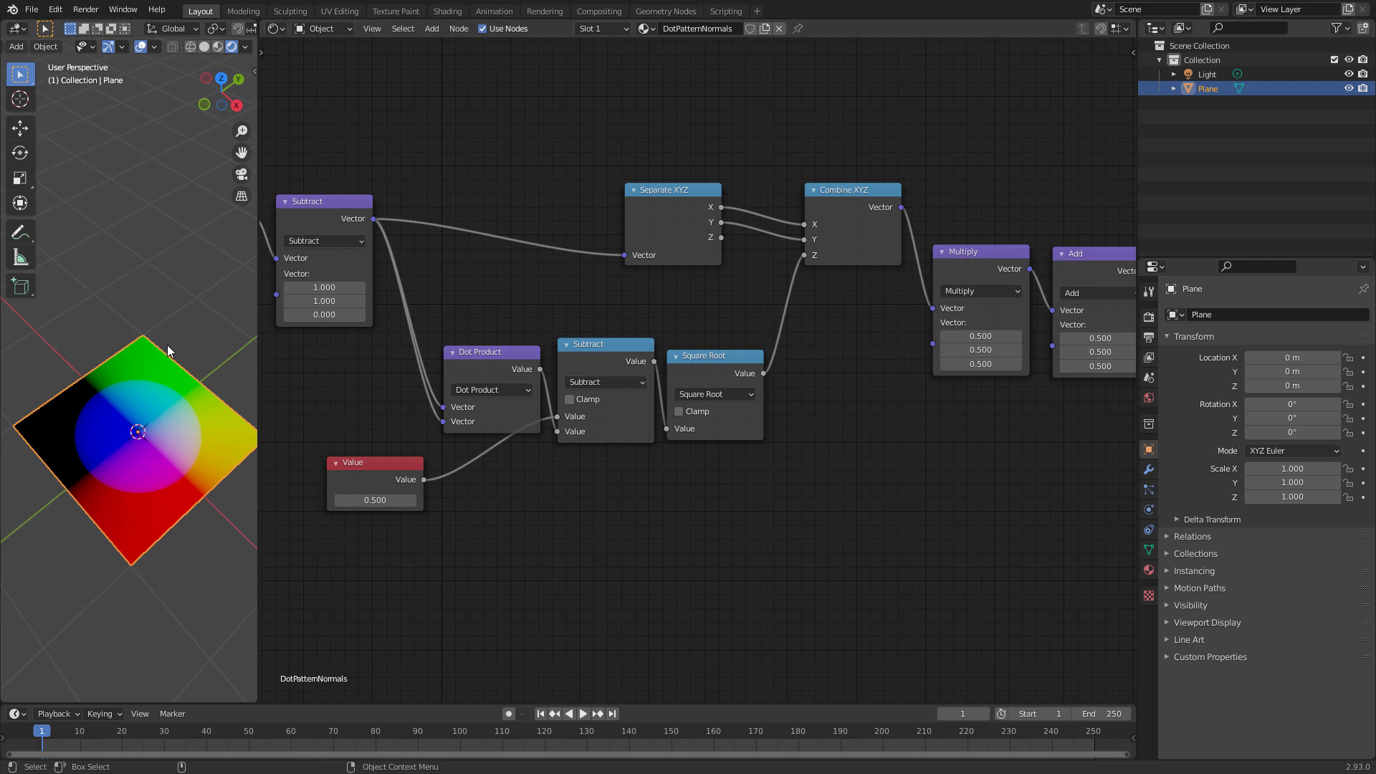
drag(144, 354, 152, 226)
key(n)
click(249, 133)
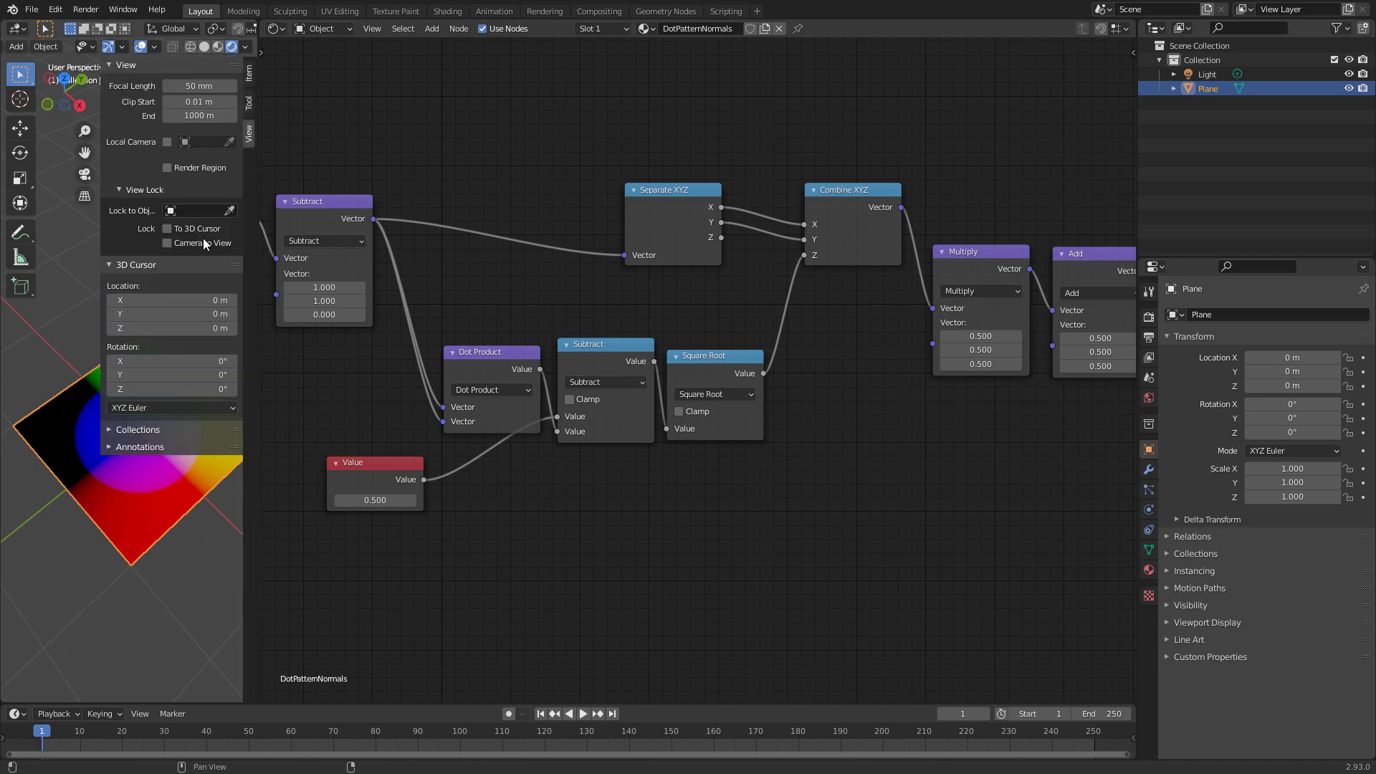
click(140, 447)
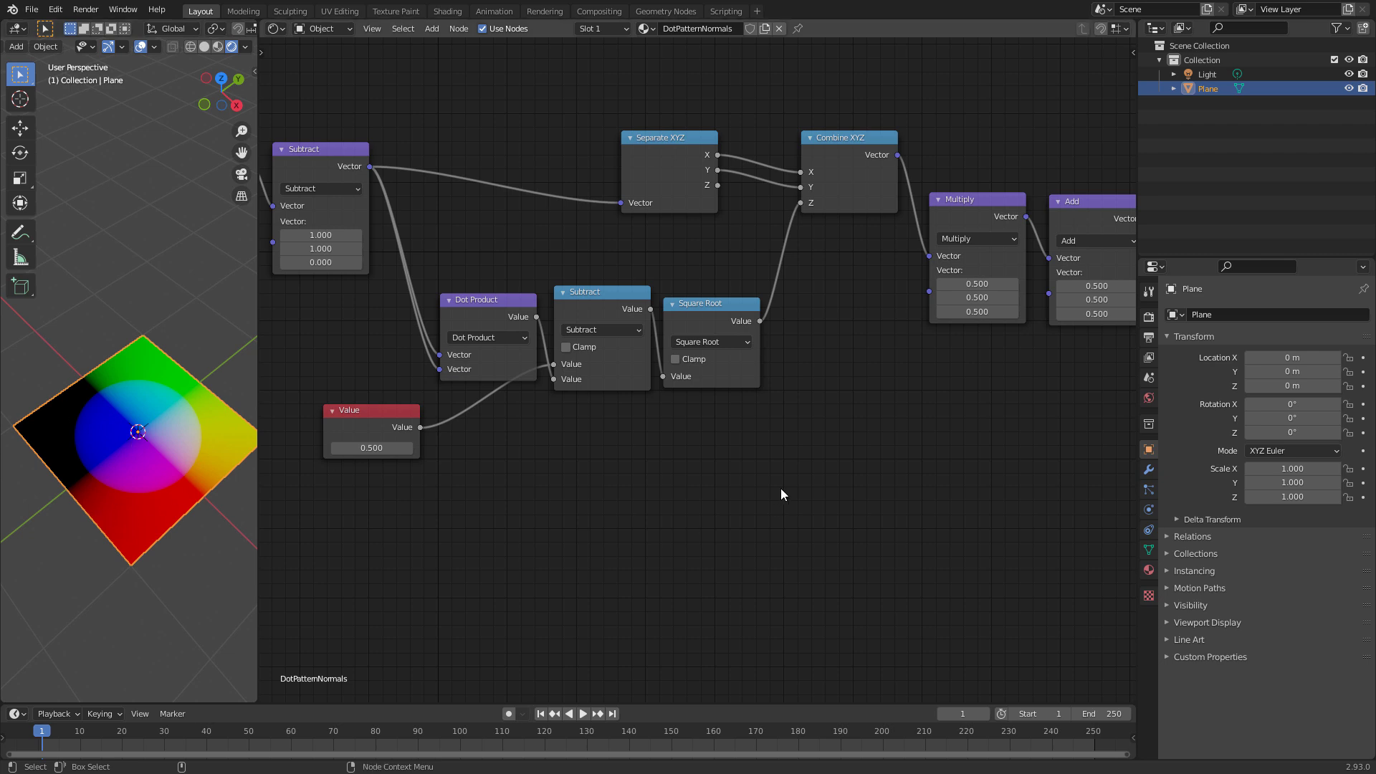
Step: Duplicate the Square Root node below the original, feed it the original's Value output, and preview the duplicate
ctrl+scroll(717, 459, down, 3)
ctrl+shift+click(629, 307)
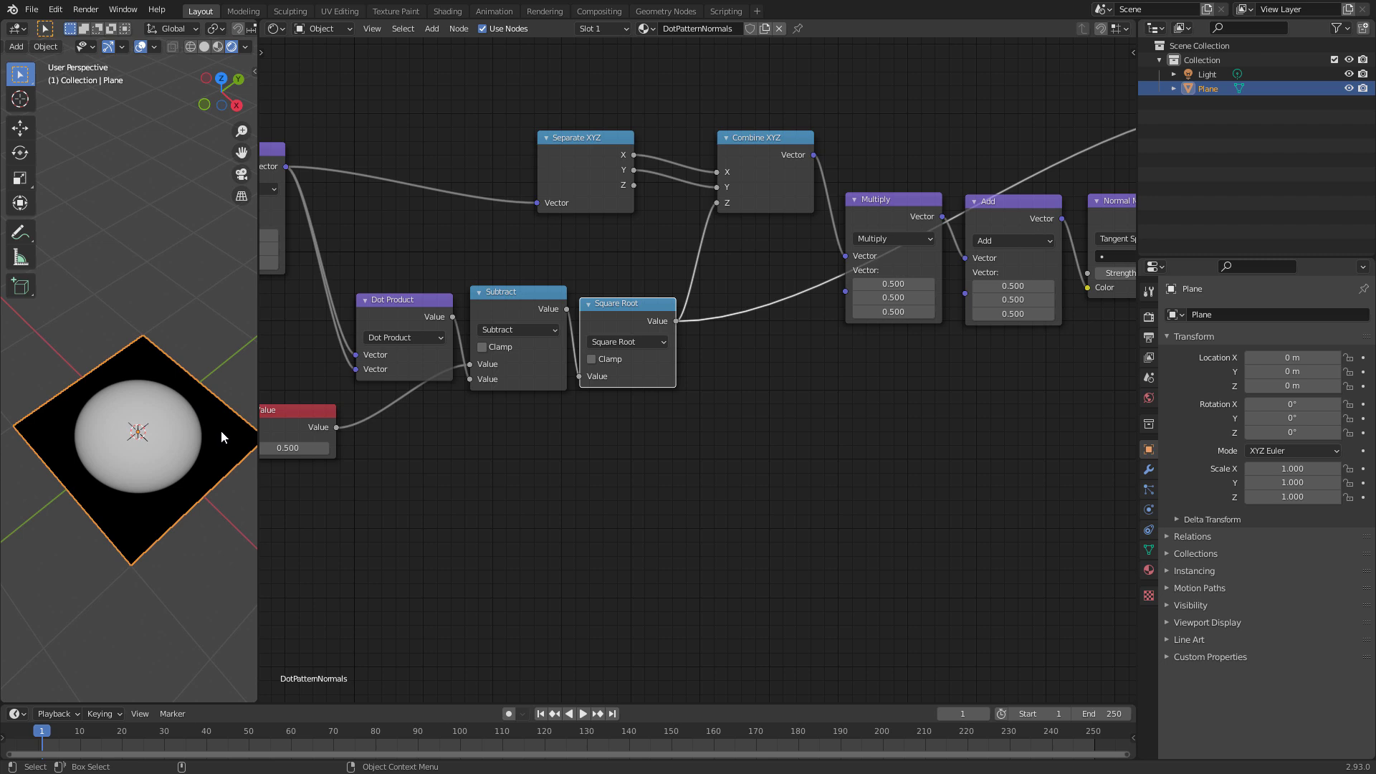
click(617, 458)
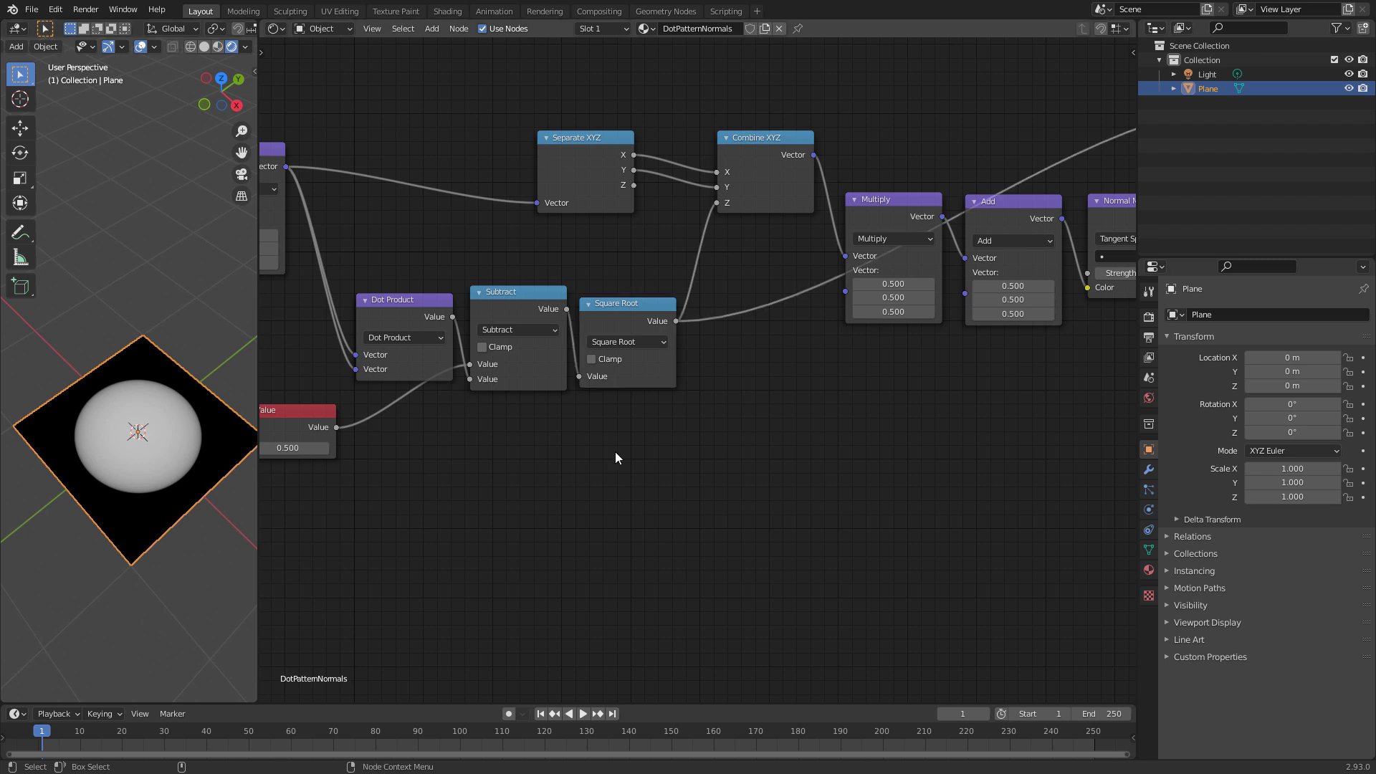
click(621, 308)
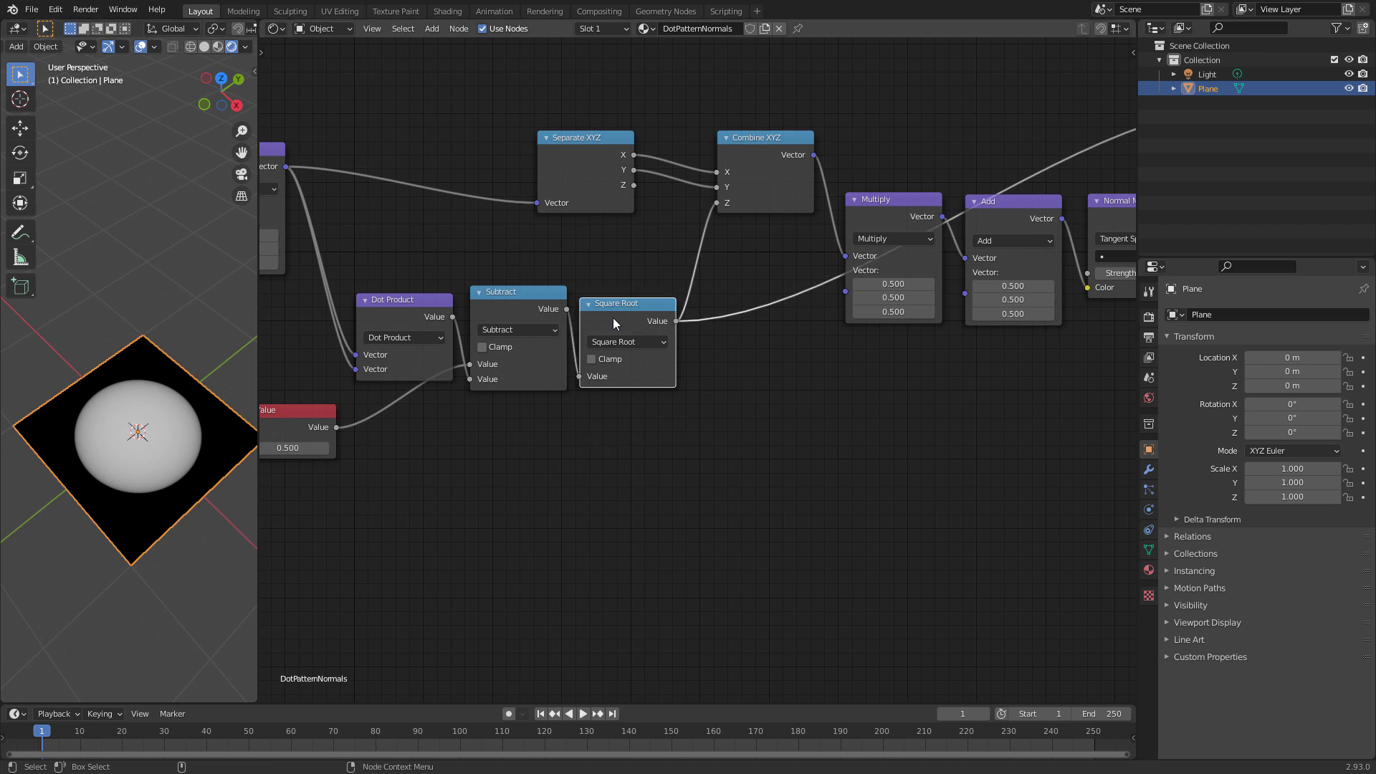
key(shift+d)
click(754, 408)
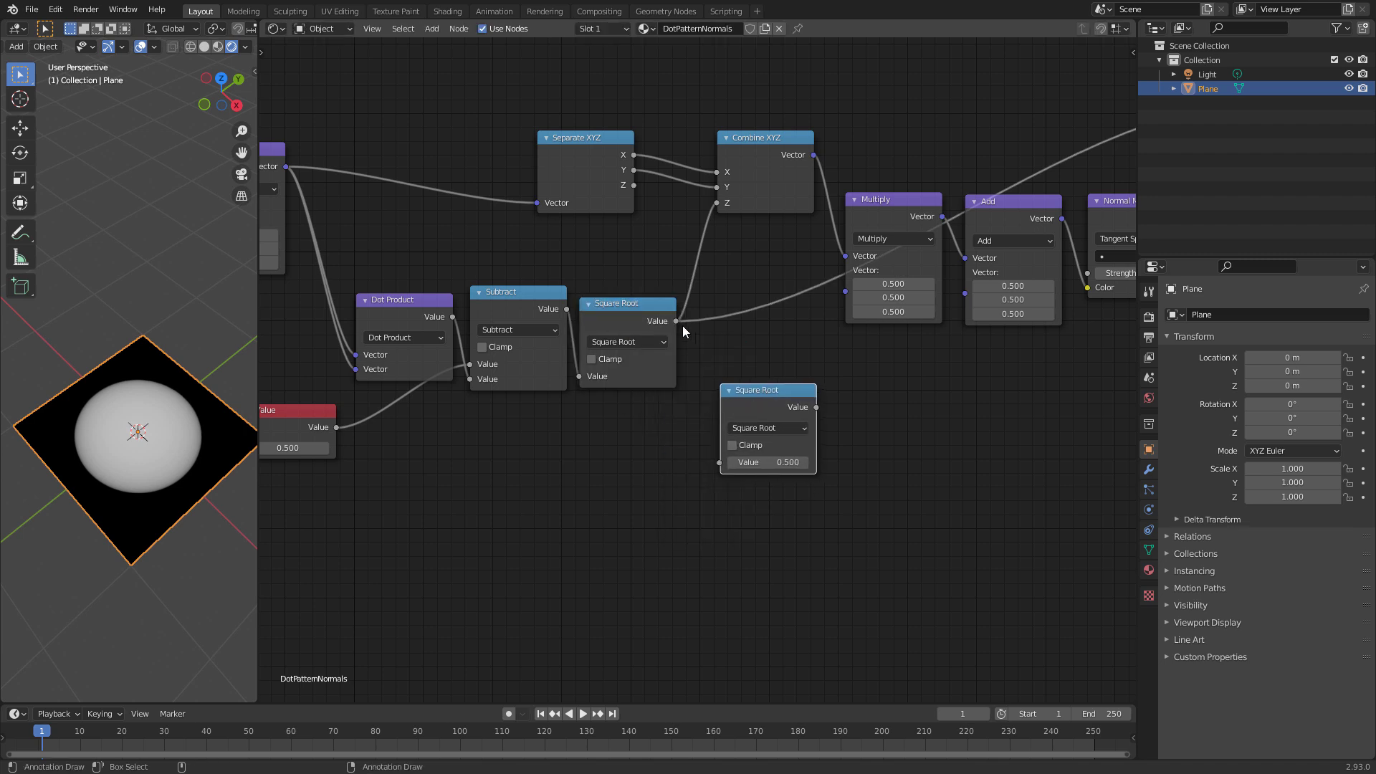
drag(677, 321, 719, 462)
ctrl+shift+click(761, 407)
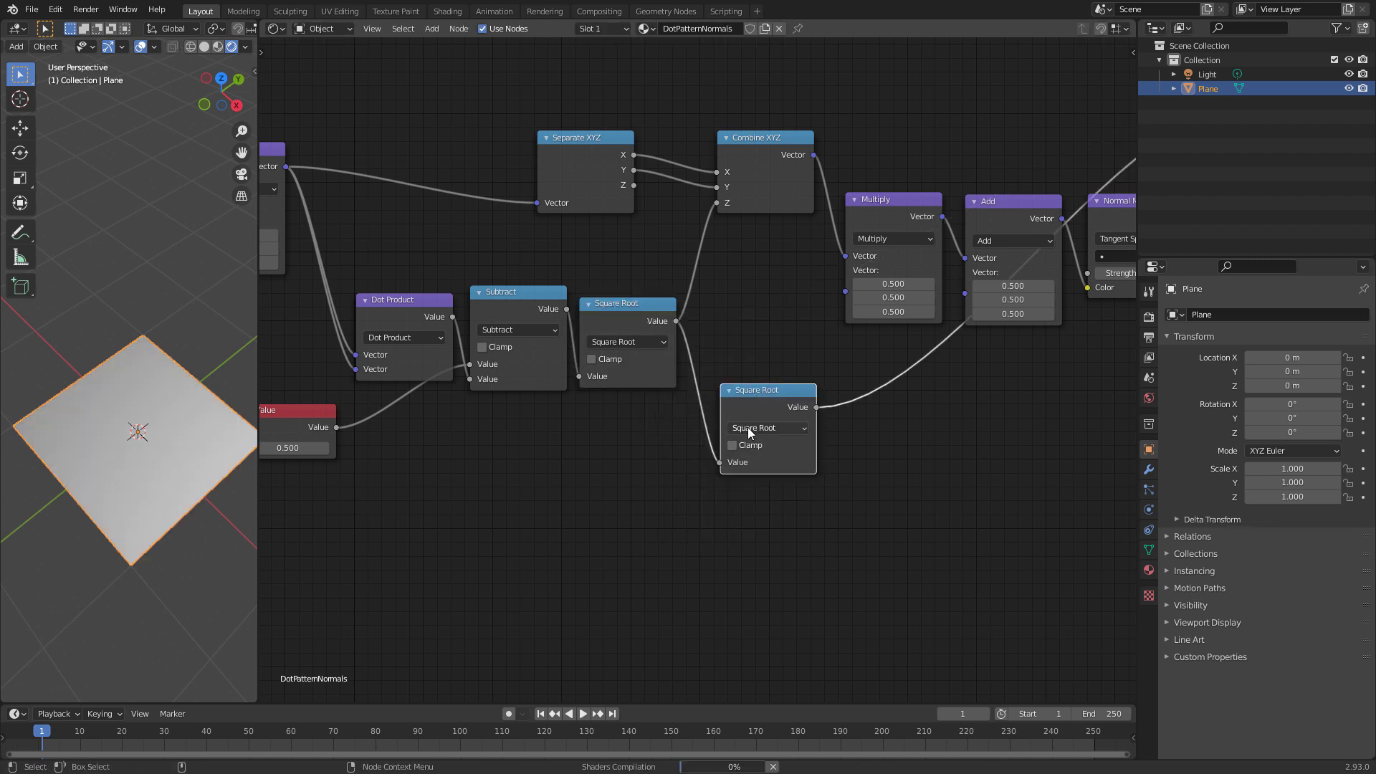
Step: Change the duplicated Square Root node to Greater Than with a threshold of 0
middle_drag(892, 514, 873, 488)
click(754, 403)
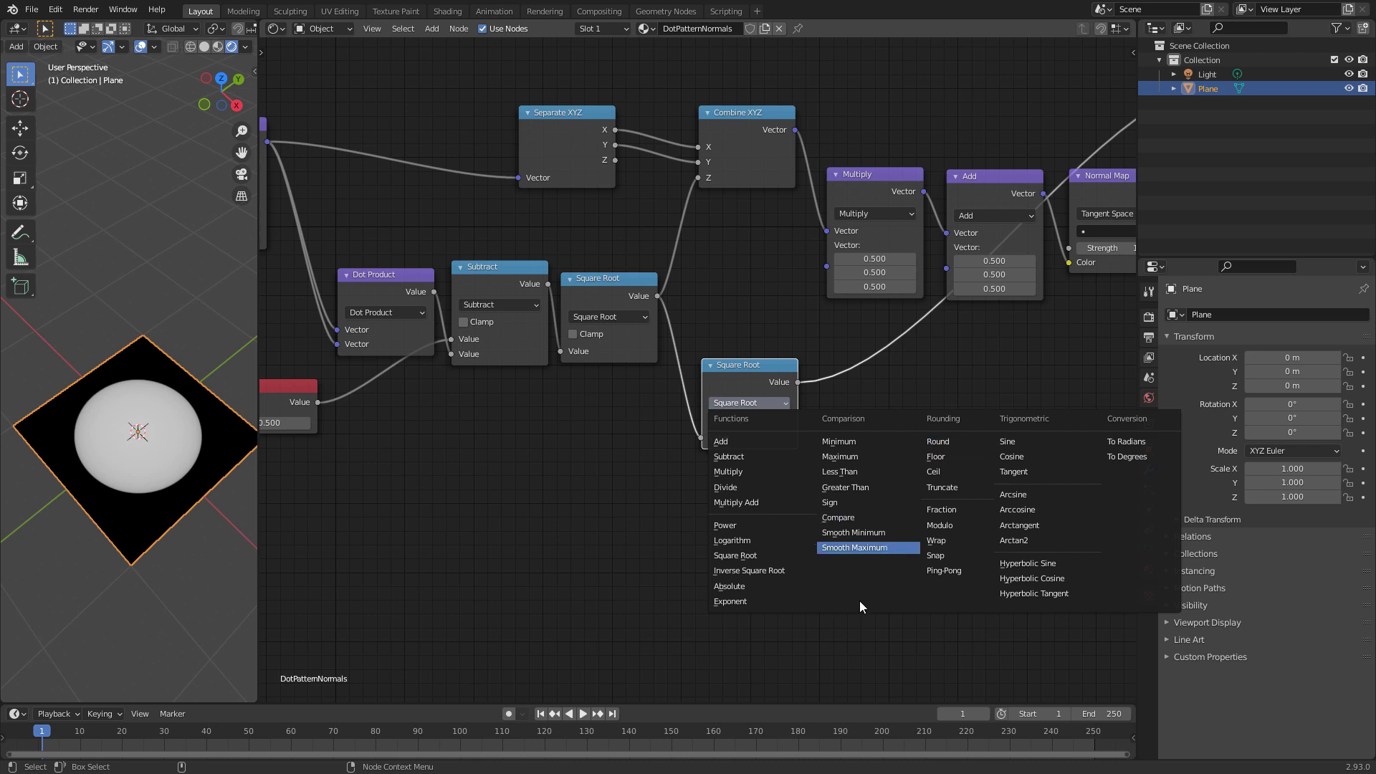
click(843, 488)
click(790, 452)
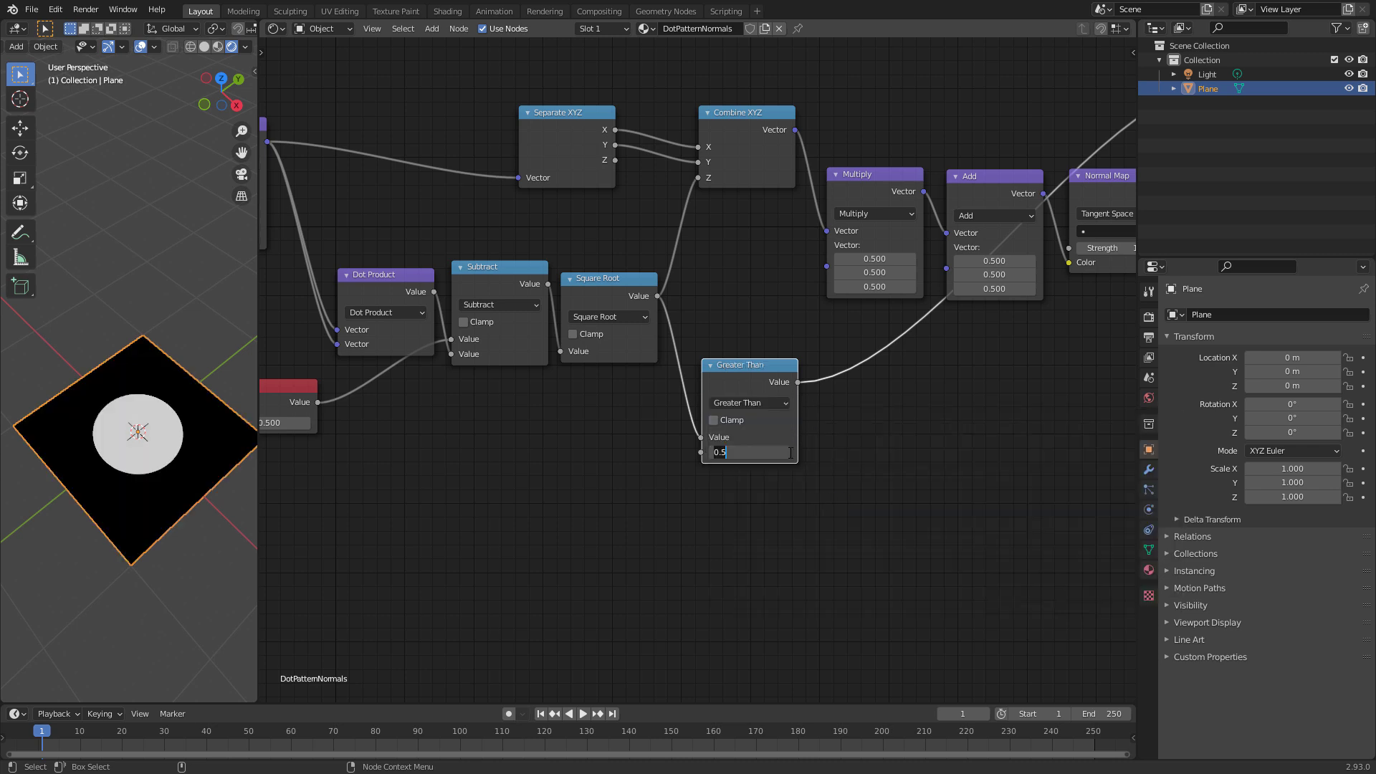
key(Return)
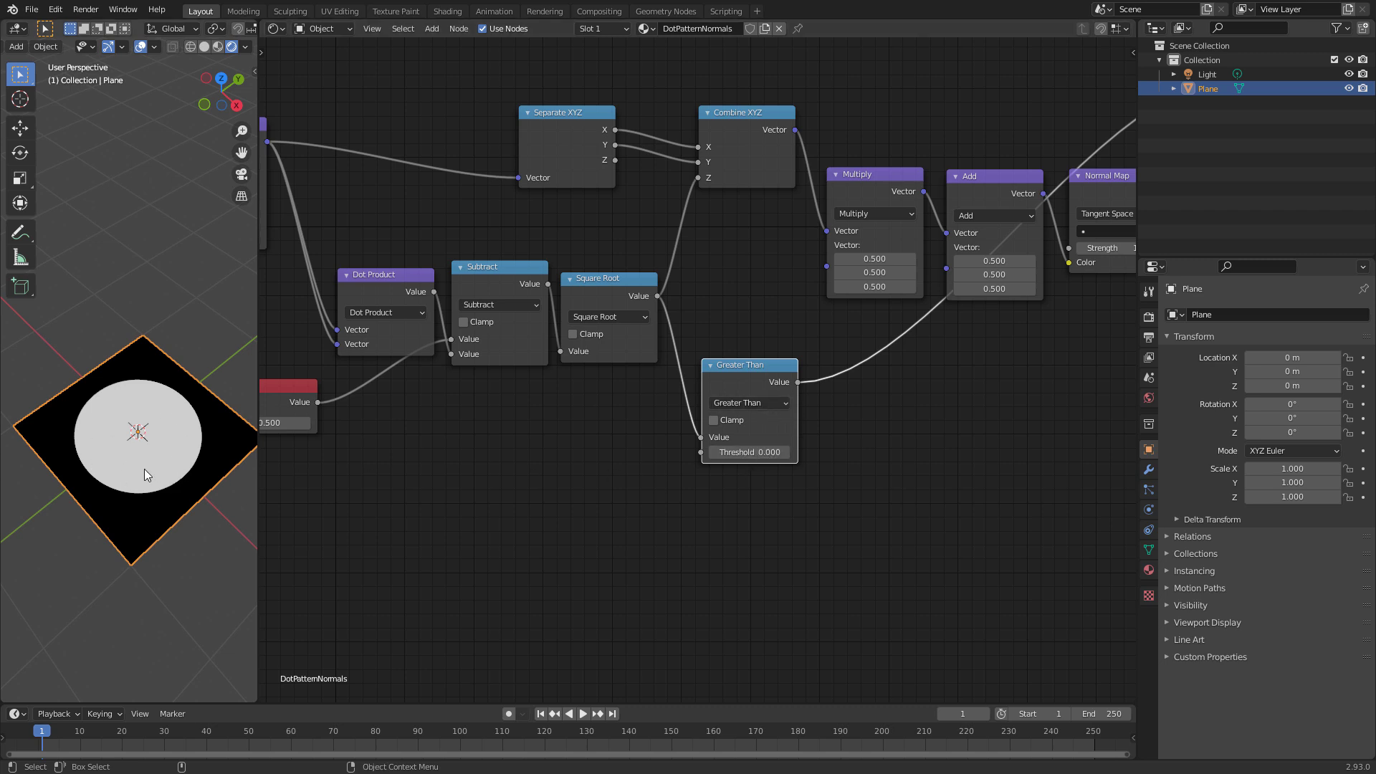
Step: Add a MixRGB node below the Normal Map node, in front of the Principled BSDF
middle_drag(842, 426, 691, 431)
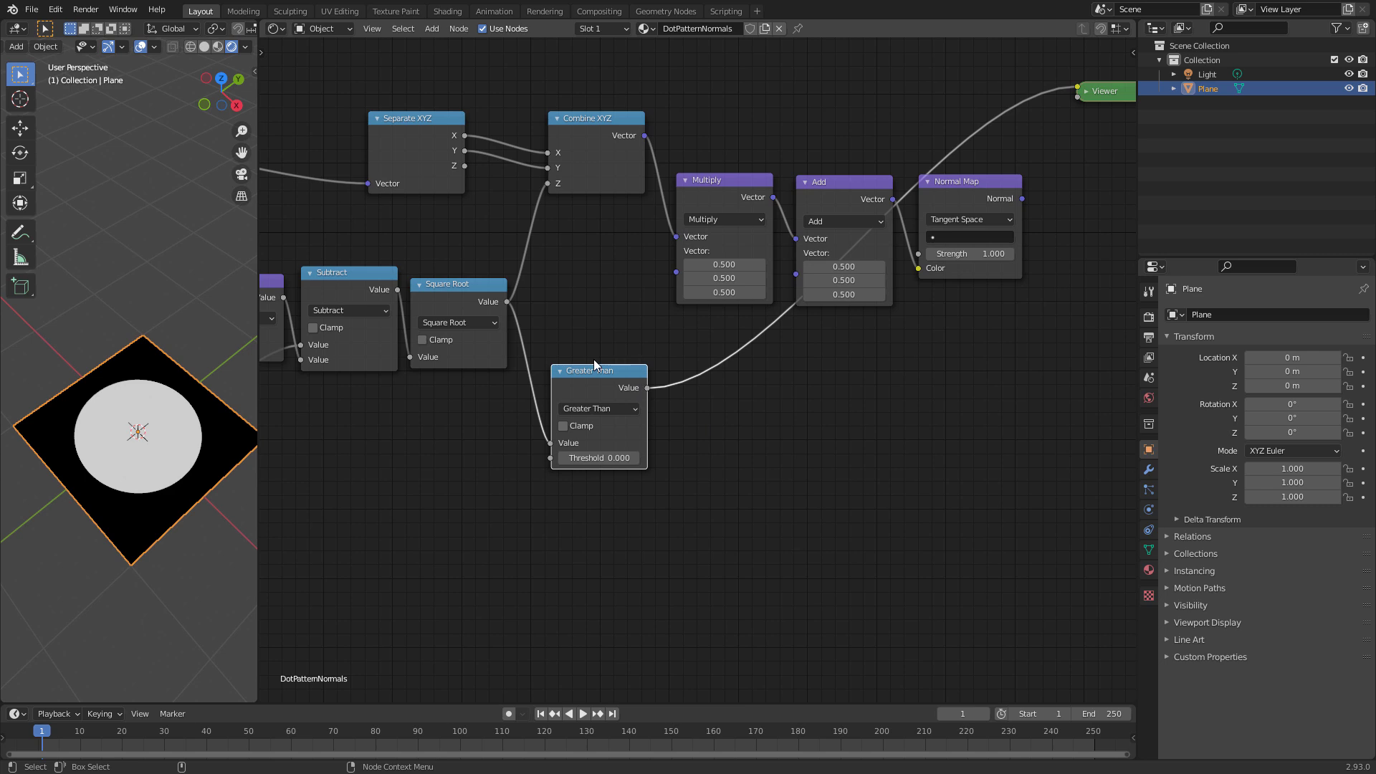
middle_drag(751, 376, 640, 433)
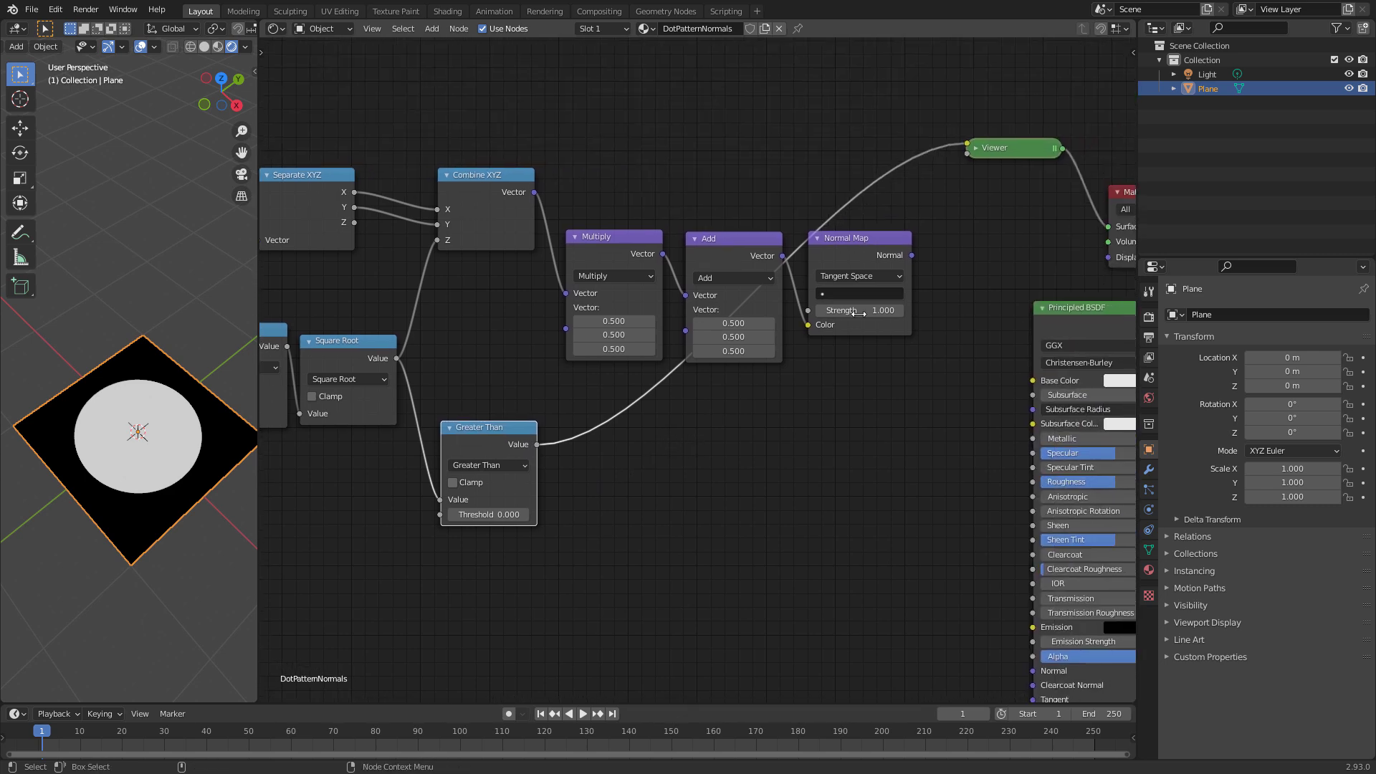
middle_drag(740, 500, 789, 458)
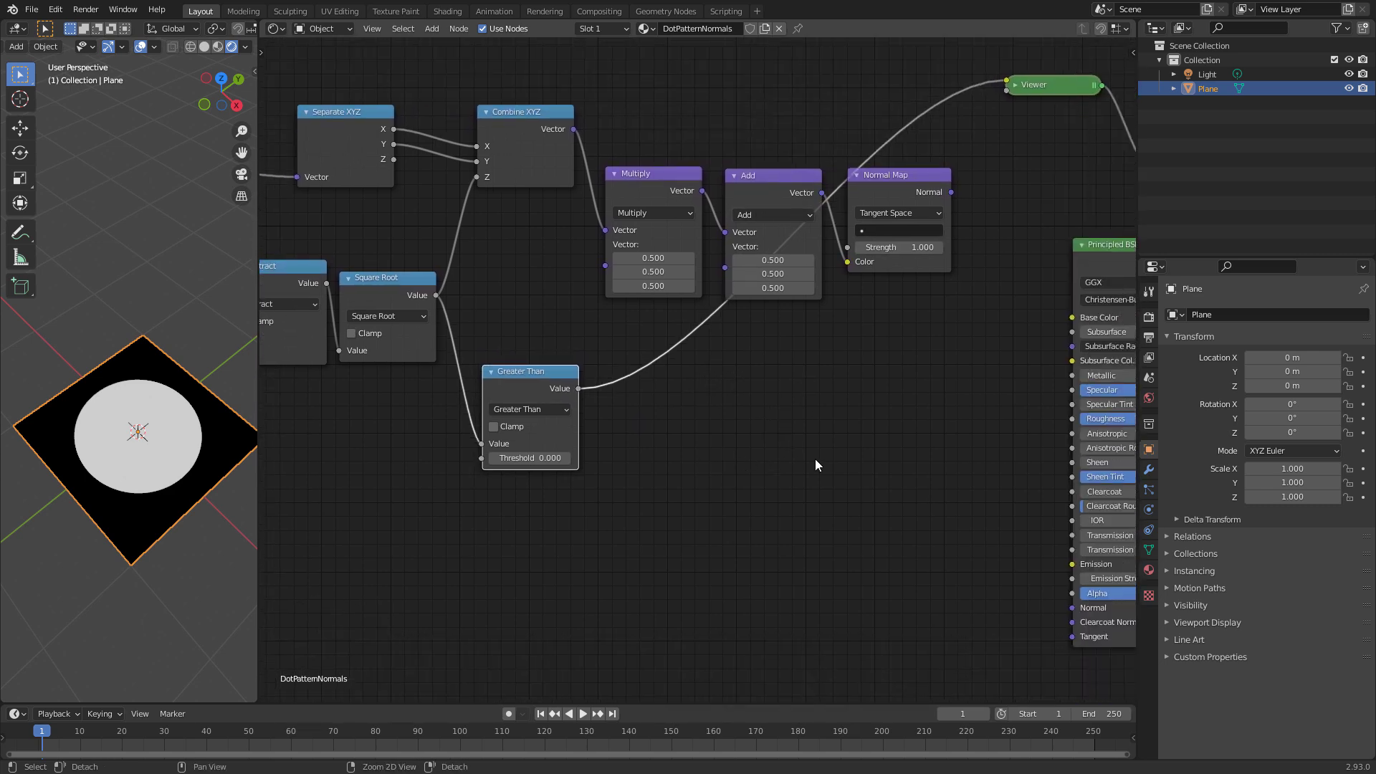
key(shift+a)
text(mix)
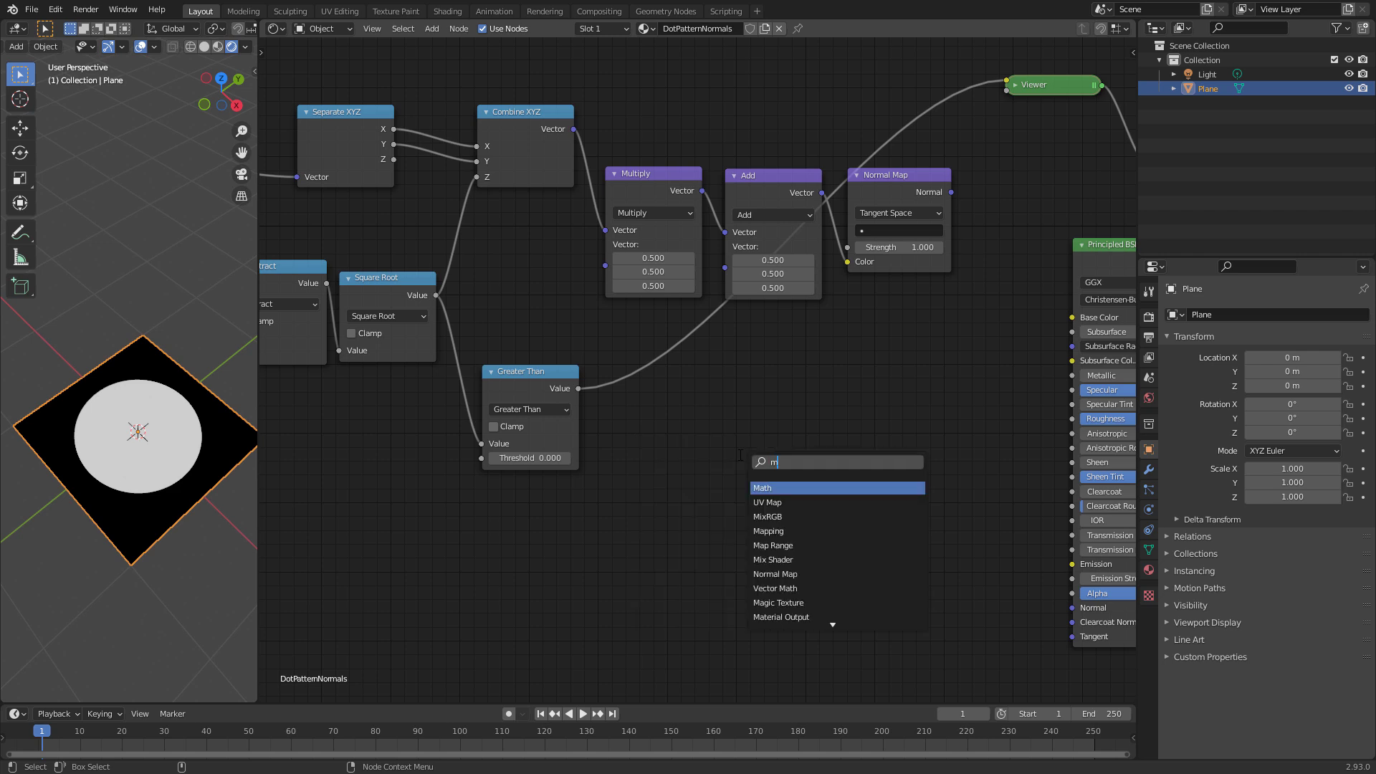
click(768, 487)
click(825, 423)
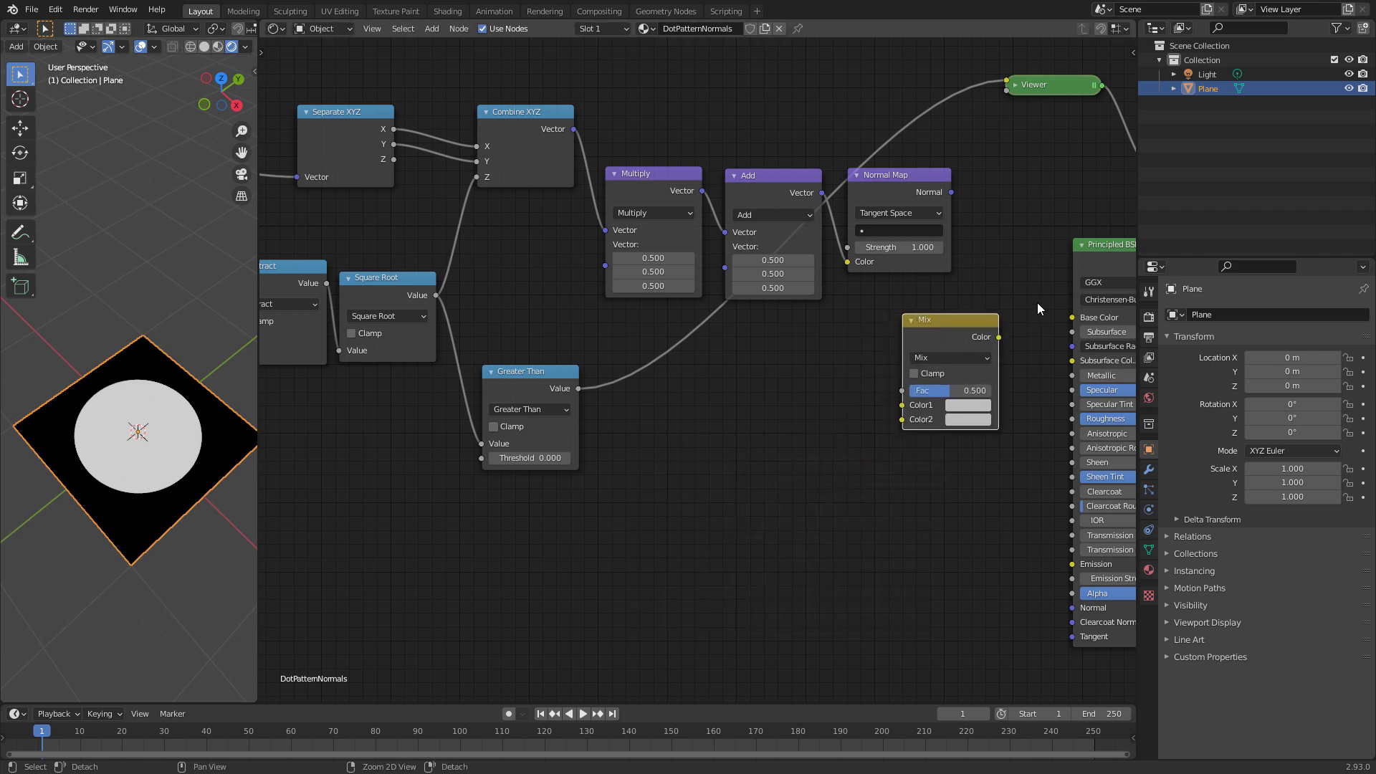
middle_drag(1038, 299, 804, 308)
drag(746, 328, 721, 323)
middle_drag(569, 360, 730, 356)
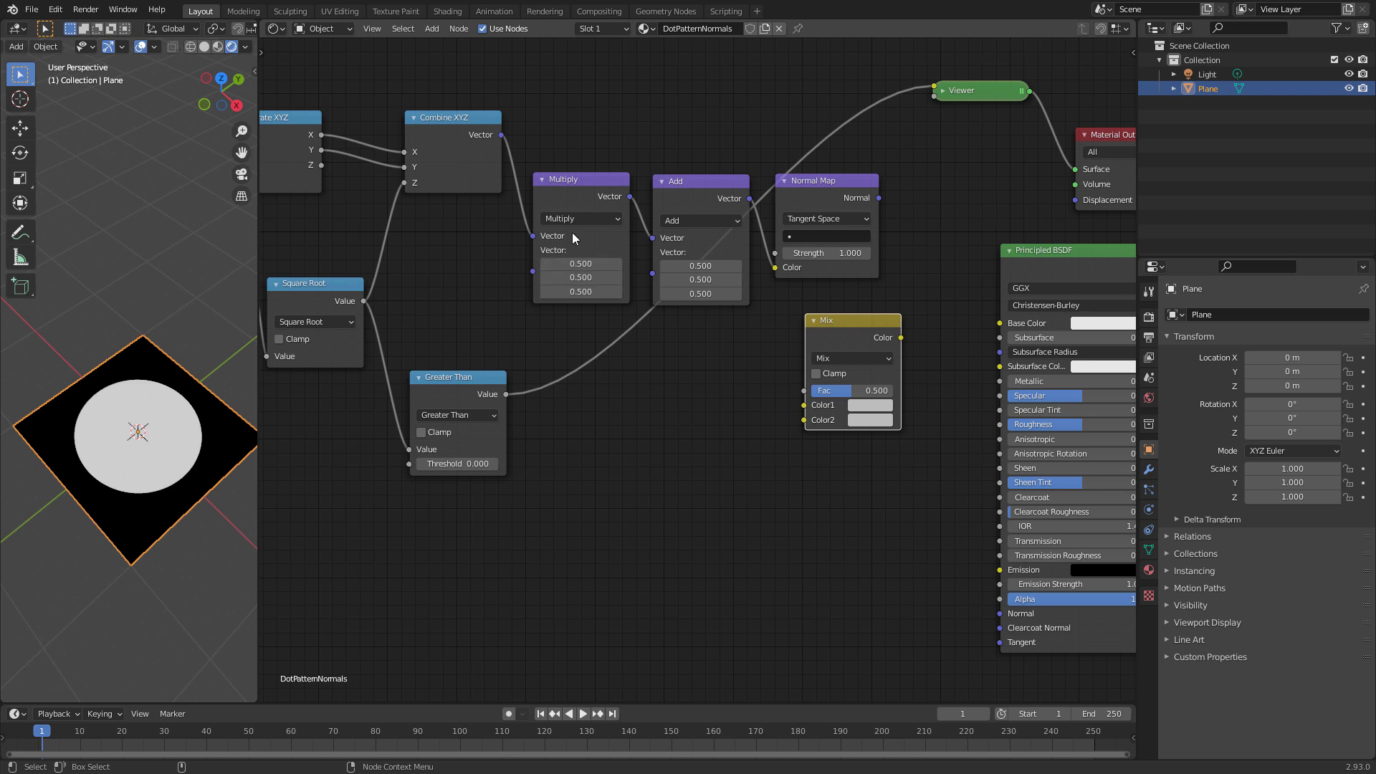
Step: Duplicate the Combine XYZ node below Greater Than, set its vector to 0, 0, 1, and preview it
drag(451, 119, 463, 152)
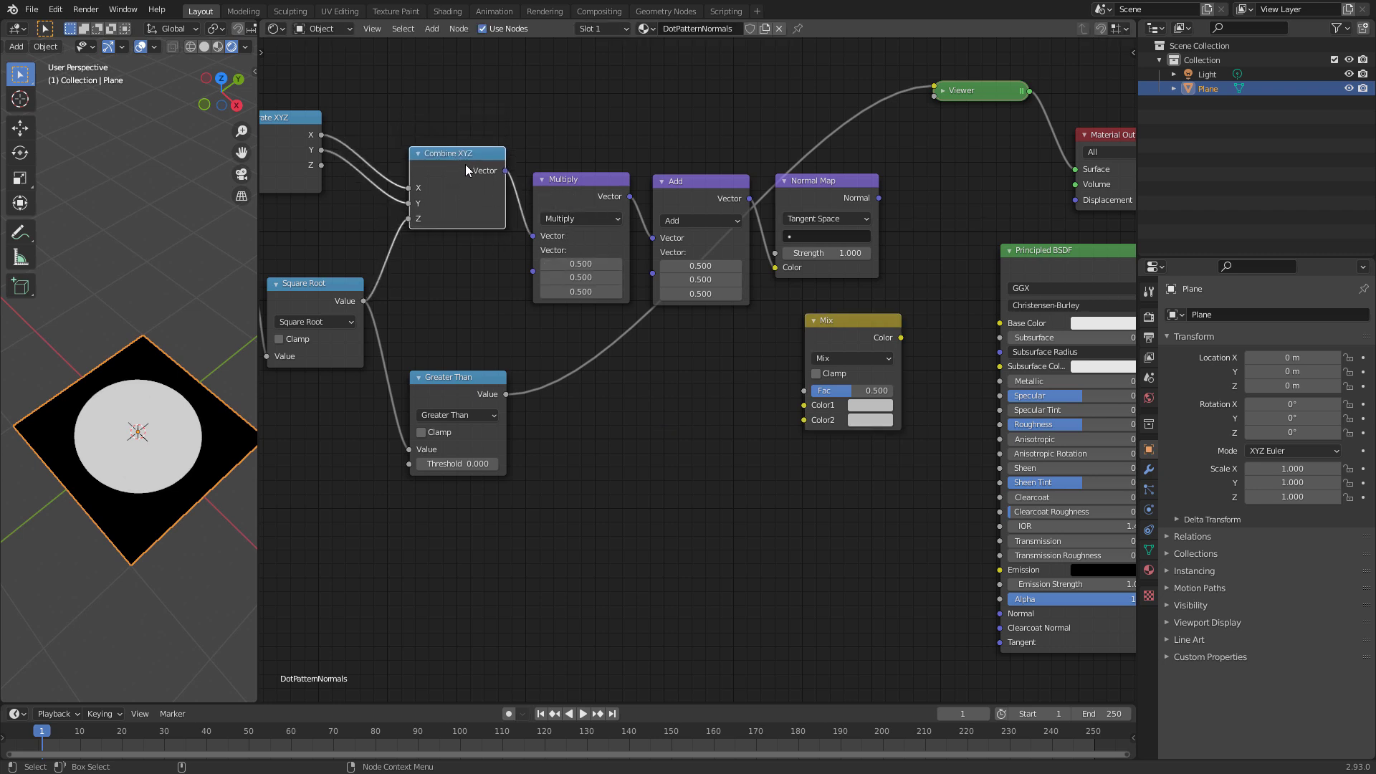
key(shift+d)
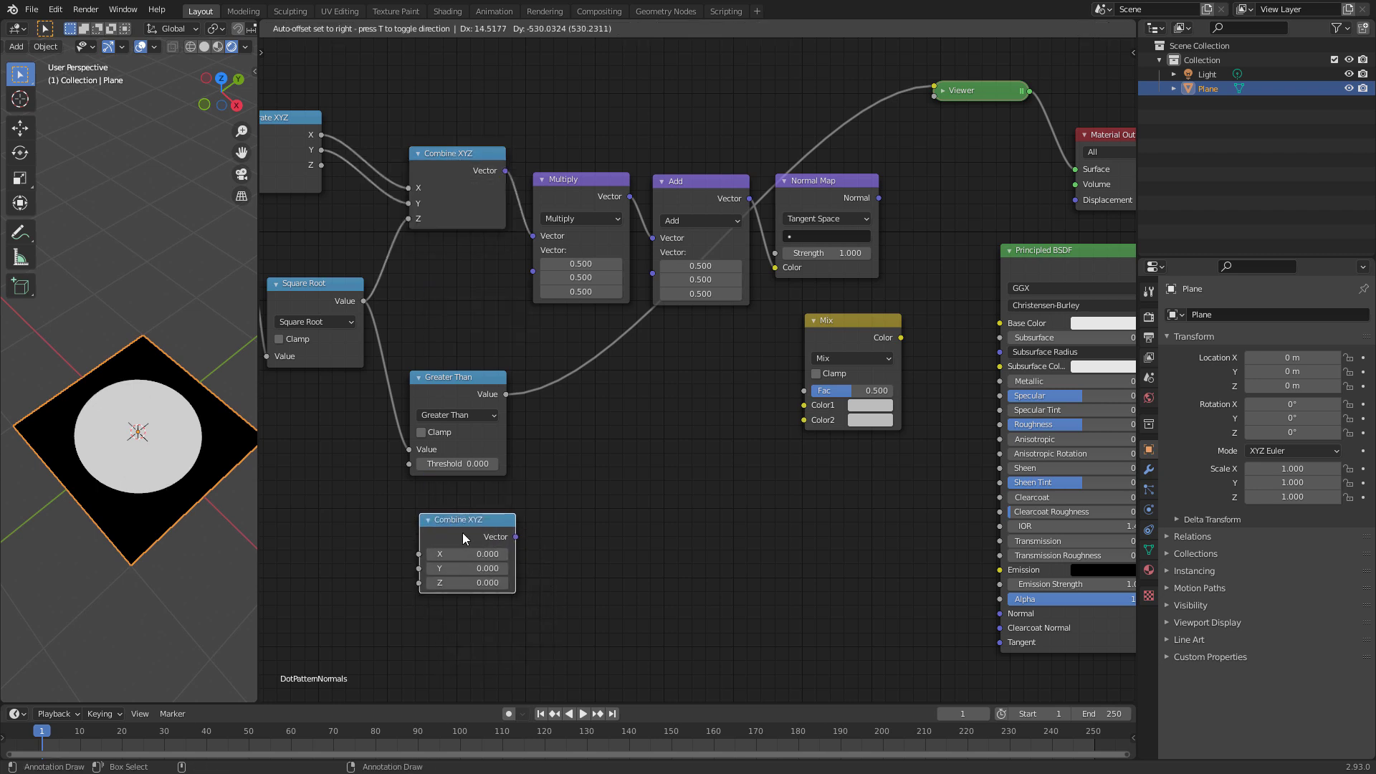
click(478, 577)
click(478, 582)
text(1)
key(Return)
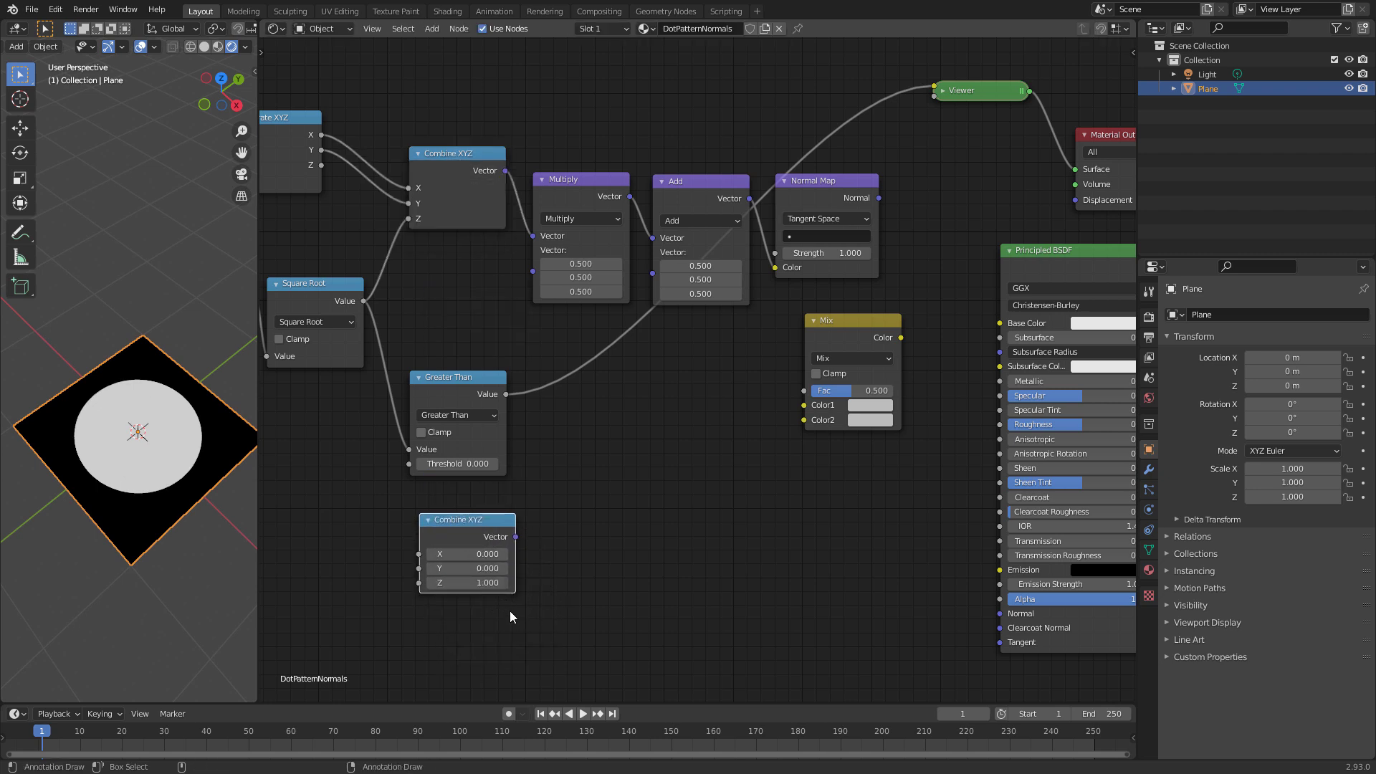
ctrl+shift+click(480, 583)
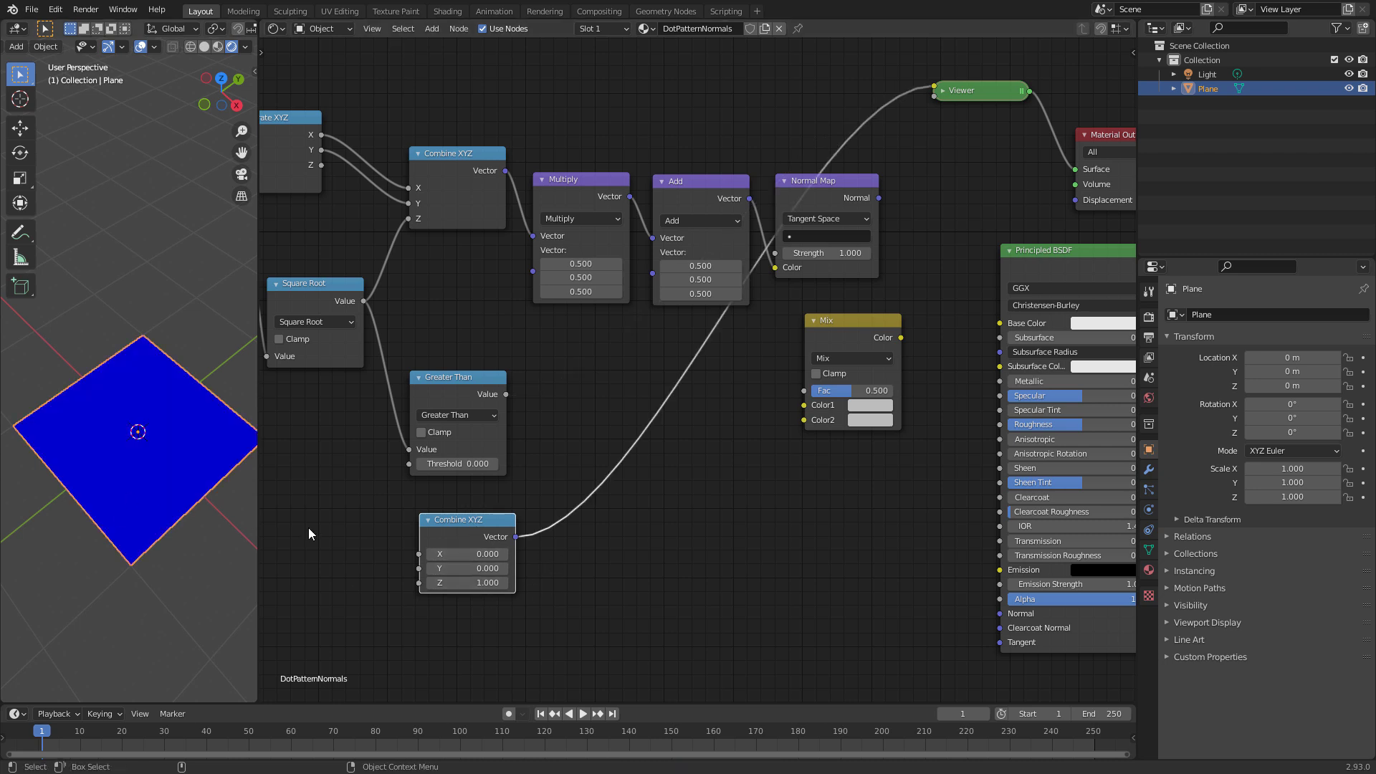
Step: Duplicate the 0.5 Multiply and Add pair beside the new Combine XYZ, feed its vector through them, and preview the result
drag(557, 111, 716, 231)
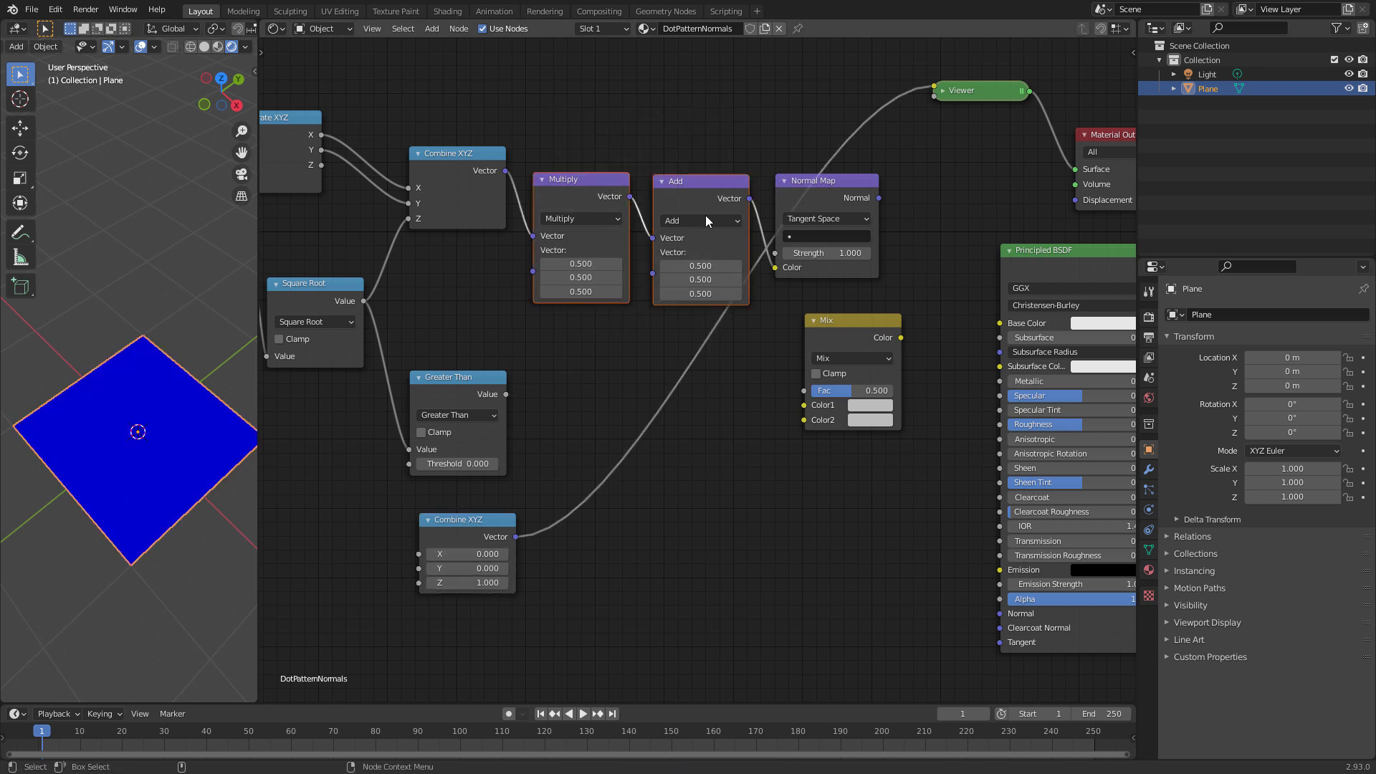
key(shift+d)
click(767, 580)
drag(516, 537, 596, 594)
ctrl+shift+click(745, 531)
drag(633, 509, 746, 660)
drag(758, 527, 705, 505)
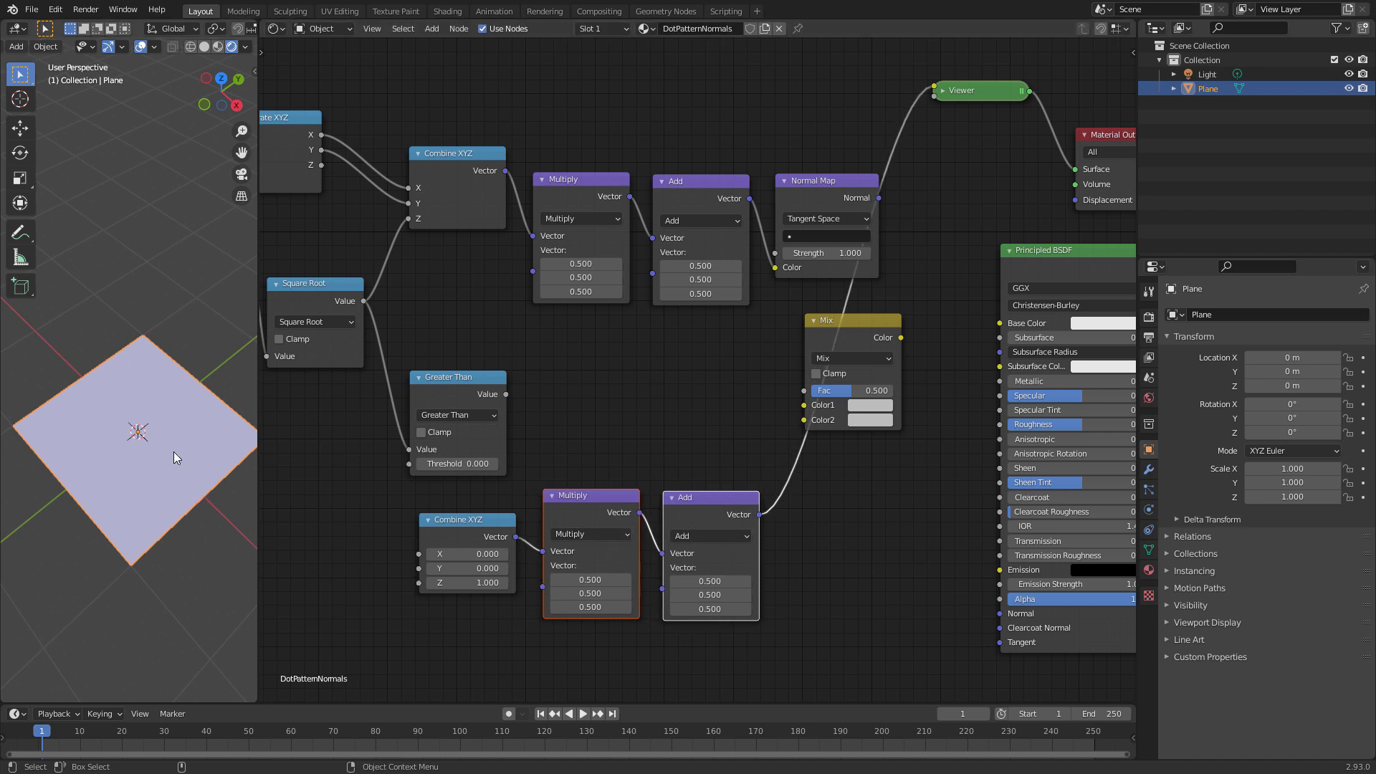
Step: Connect the upper Add vector to the Mix node's Color1 and the lower Add vector to Color2, and preview the Mix
middle_drag(867, 318, 759, 295)
drag(758, 296, 829, 320)
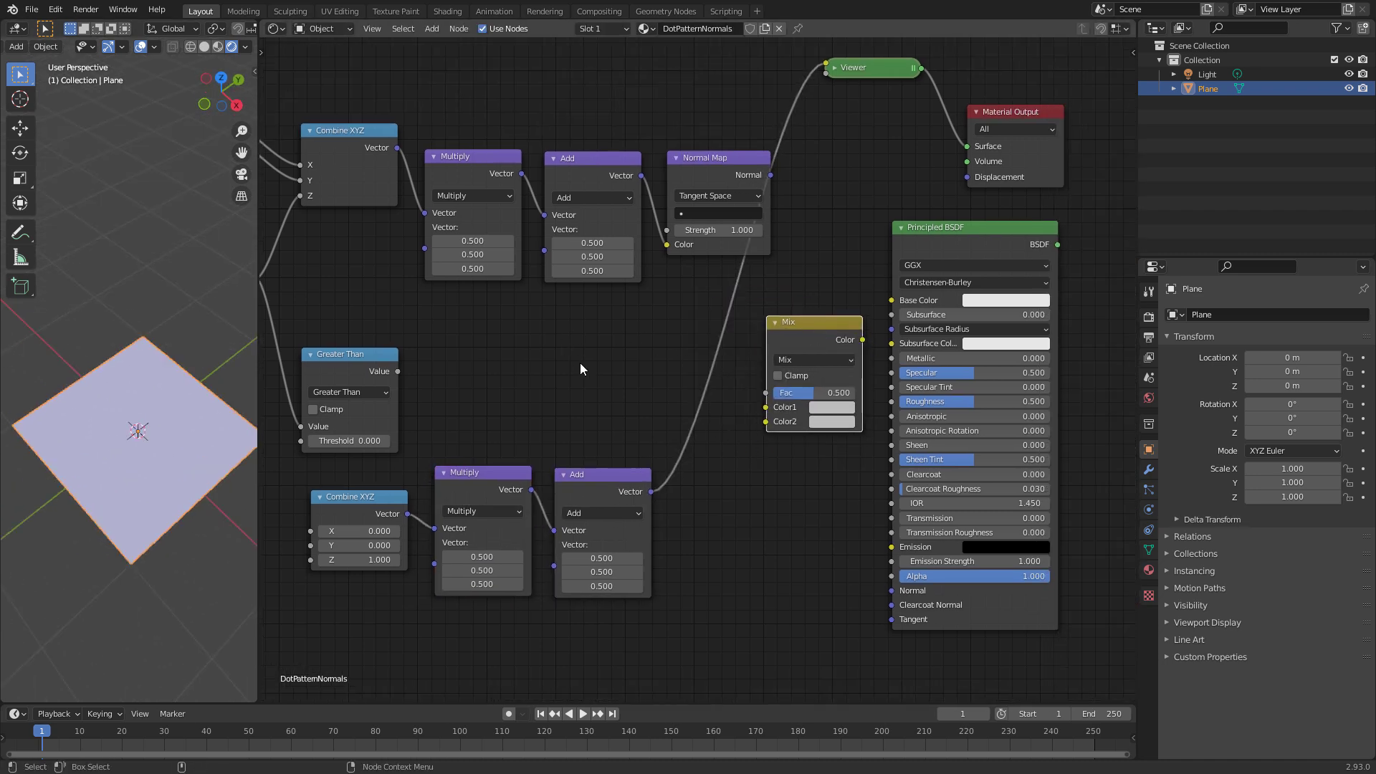
drag(641, 176, 752, 438)
drag(651, 492, 765, 421)
drag(826, 328, 791, 350)
ctrl+shift+click(792, 349)
Step: Move the Principled BSDF further along, connect the Greater Than value to the Mix node's Fac, and preview the Mix
middle_drag(613, 556, 528, 473)
drag(877, 151, 976, 177)
middle_drag(715, 328, 867, 455)
ctrl+shift+click(471, 337)
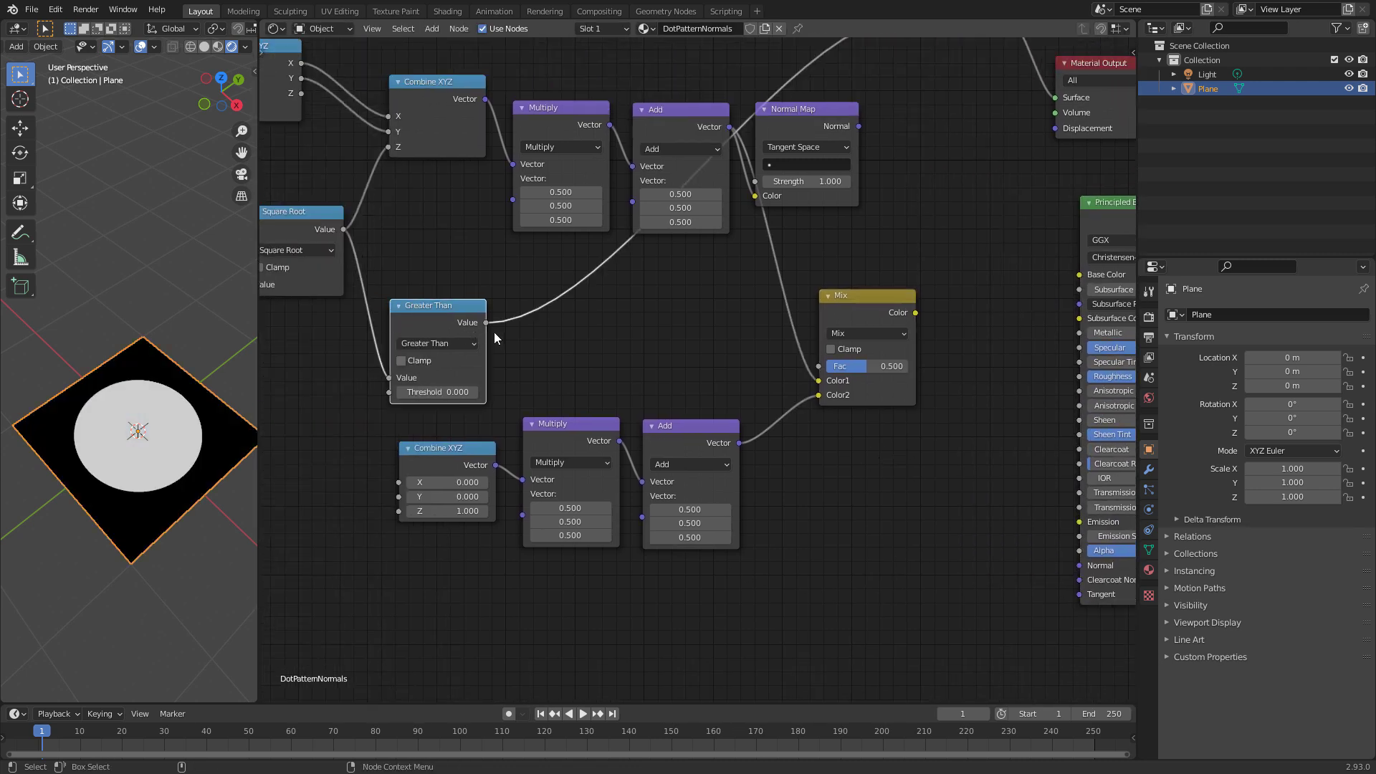
drag(486, 324, 819, 366)
ctrl+shift+click(912, 380)
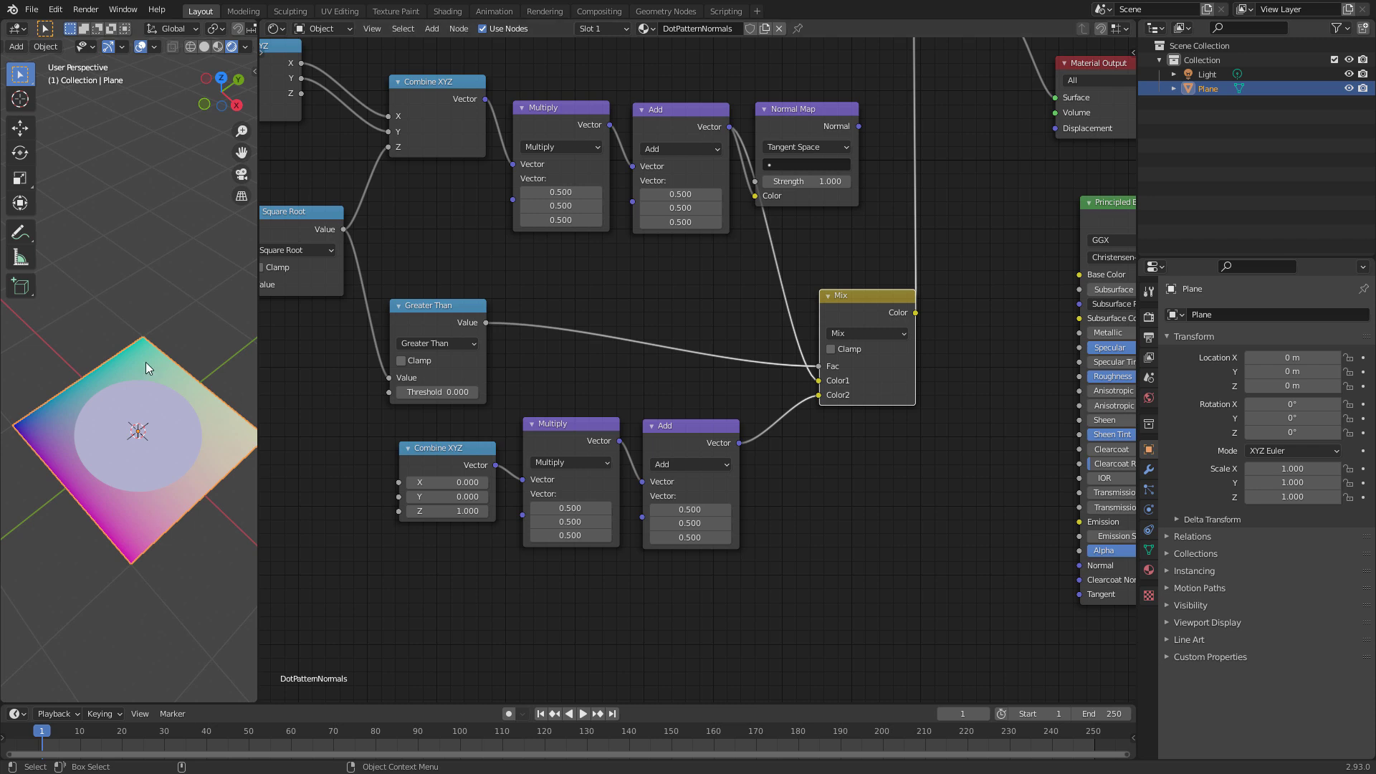
Step: Swap the Mix inputs so the upper Add feeds Color2 and the lower Add feeds Color1
drag(729, 127, 825, 398)
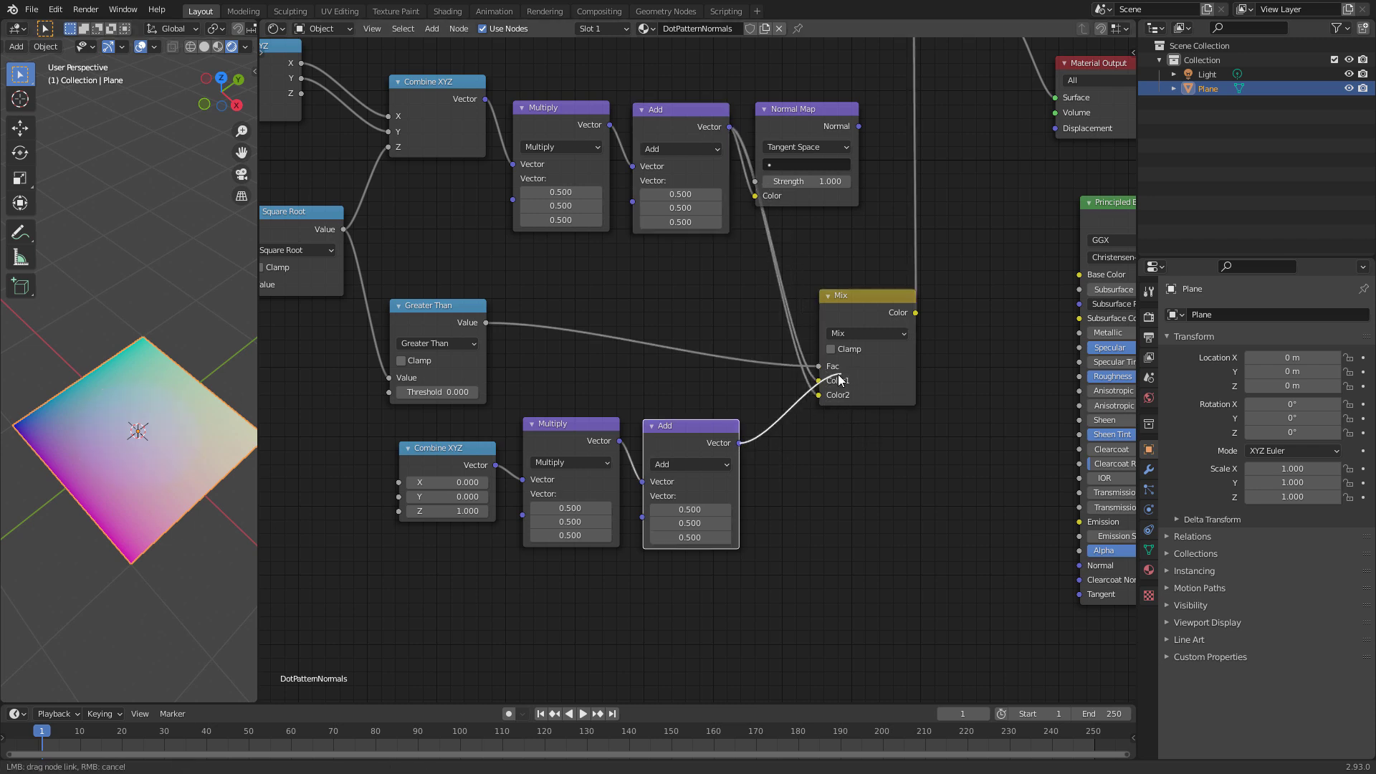
click(698, 545)
ctrl+right_drag(770, 420, 751, 440)
drag(738, 442, 818, 380)
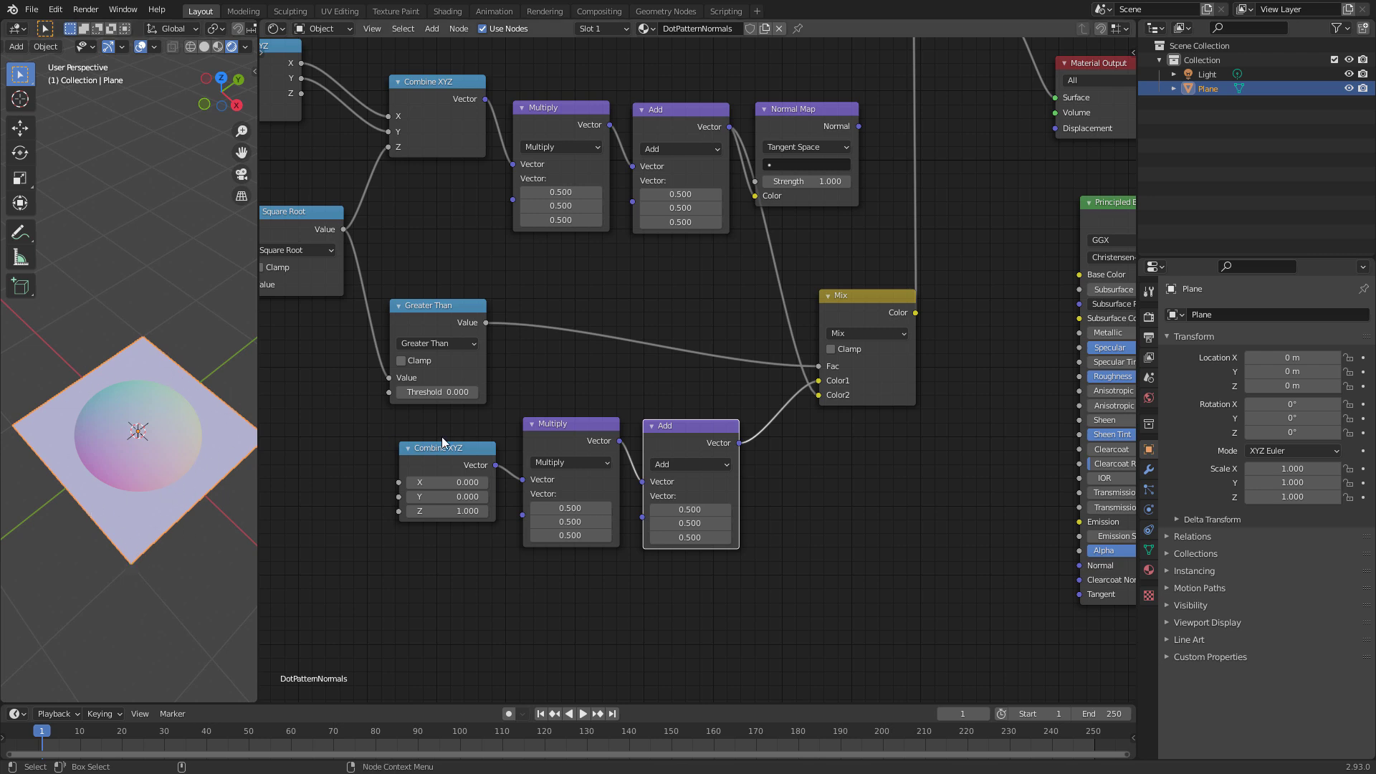
Step: Place the Normal Map node after the Mix, connect the Mix color to its Color, and its Normal to the Principled BSDF's Normal
middle_drag(935, 364, 786, 421)
drag(654, 171, 846, 343)
drag(766, 370, 806, 429)
drag(901, 357, 931, 623)
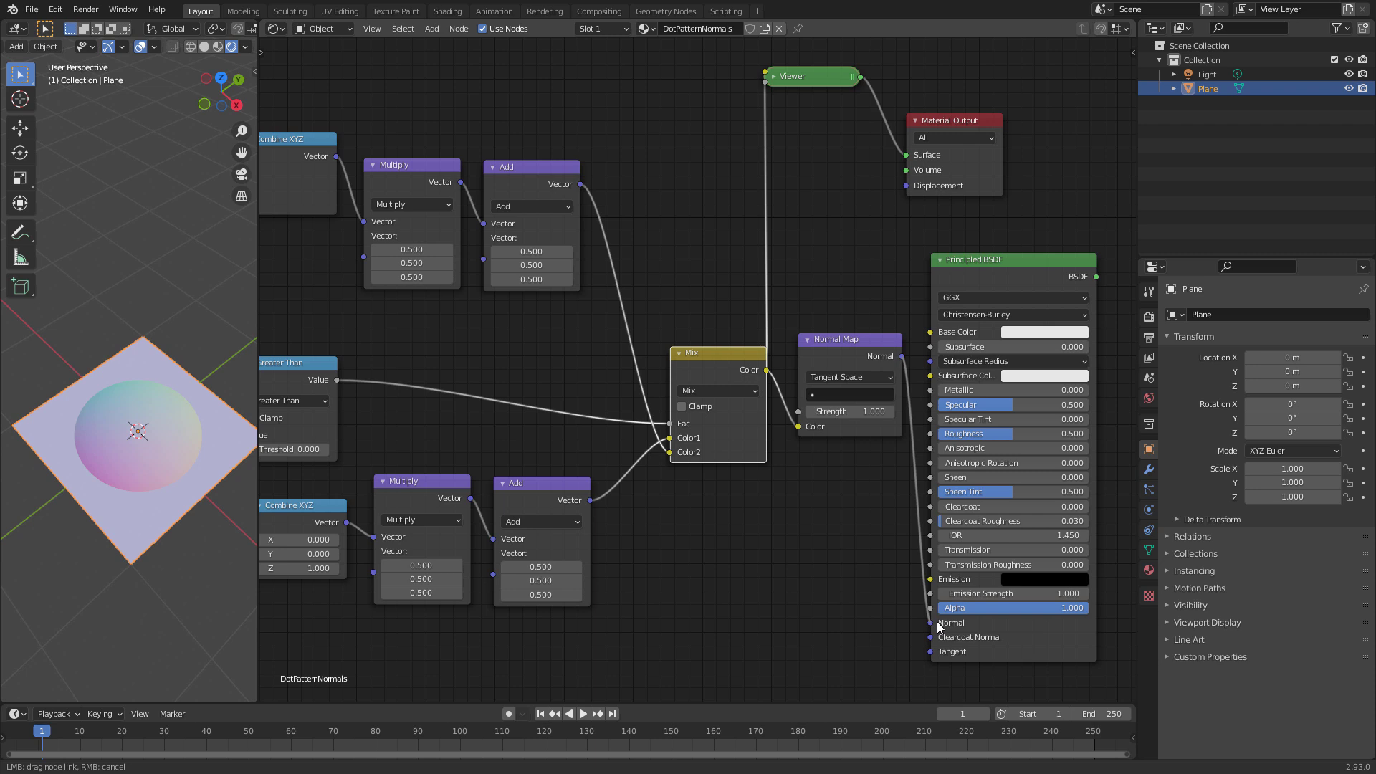
Step: Move the Material Output past the Principled BSDF and connect the BSDF to its Surface
middle_drag(1033, 192, 926, 196)
drag(841, 122, 1076, 227)
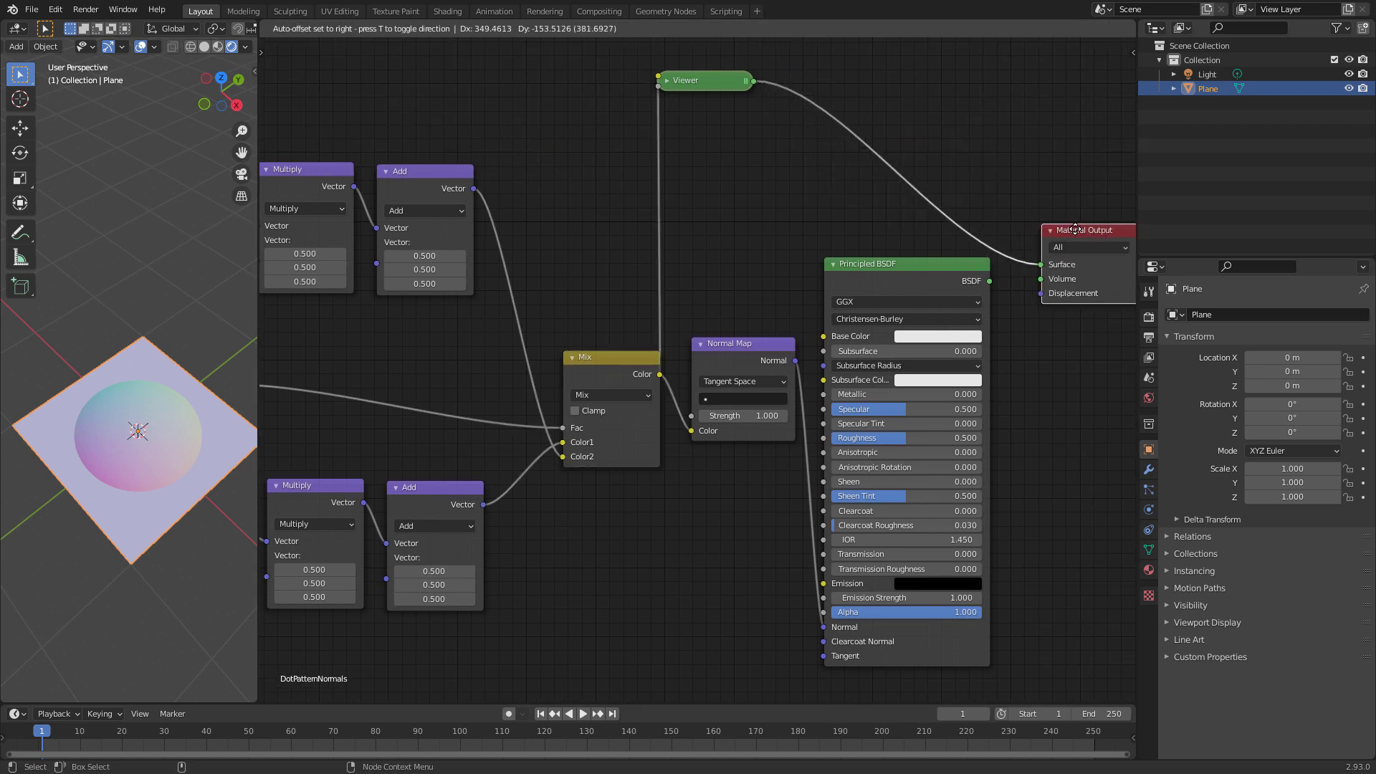
ctrl+shift+click(892, 303)
key(Home)
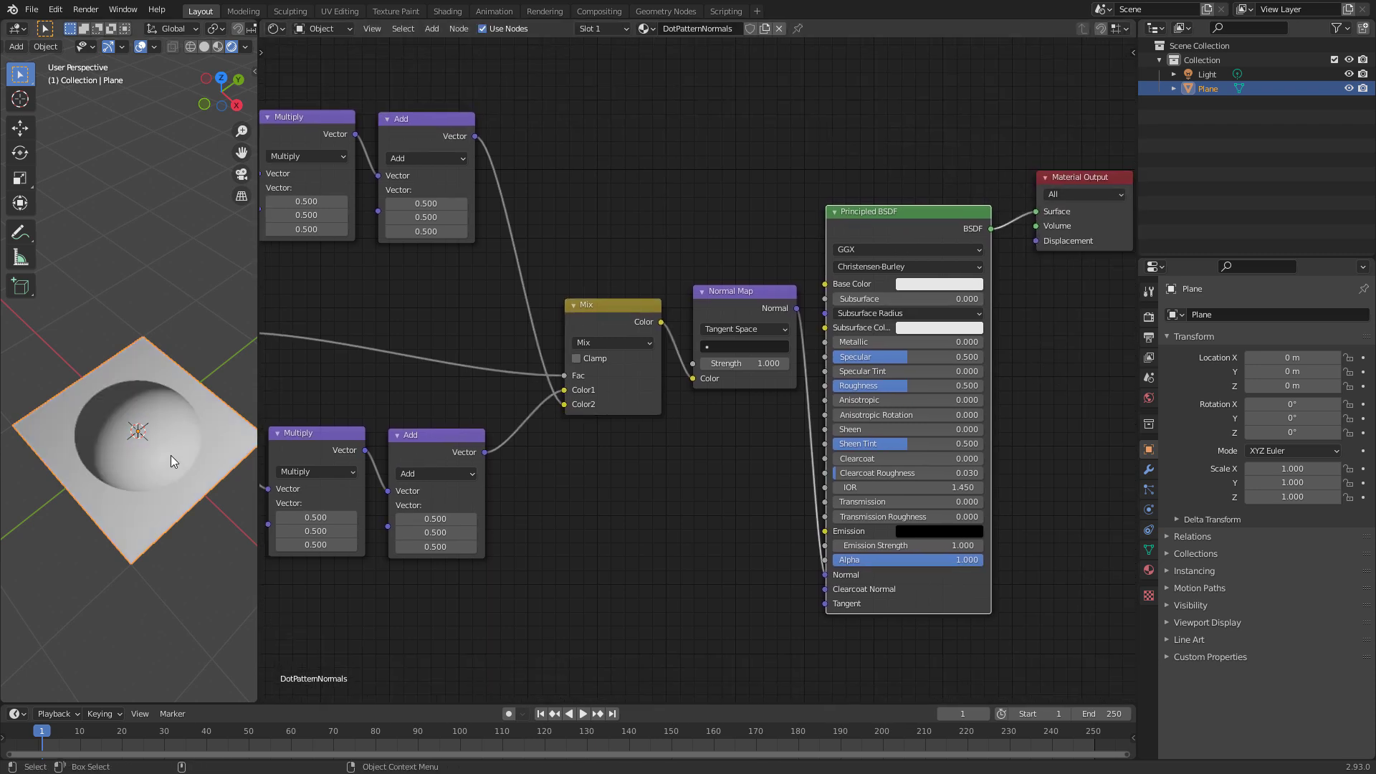
Step: Switch the node area to a 3D Viewport and move the light to about X 2.88, Y -0.44, Z 1.00 m
mouse_move(208, 449)
middle_down()
mouse_move(109, 432)
mouse_move(186, 410)
mouse_move(221, 364)
mouse_move(191, 476)
mouse_move(201, 434)
middle_up()
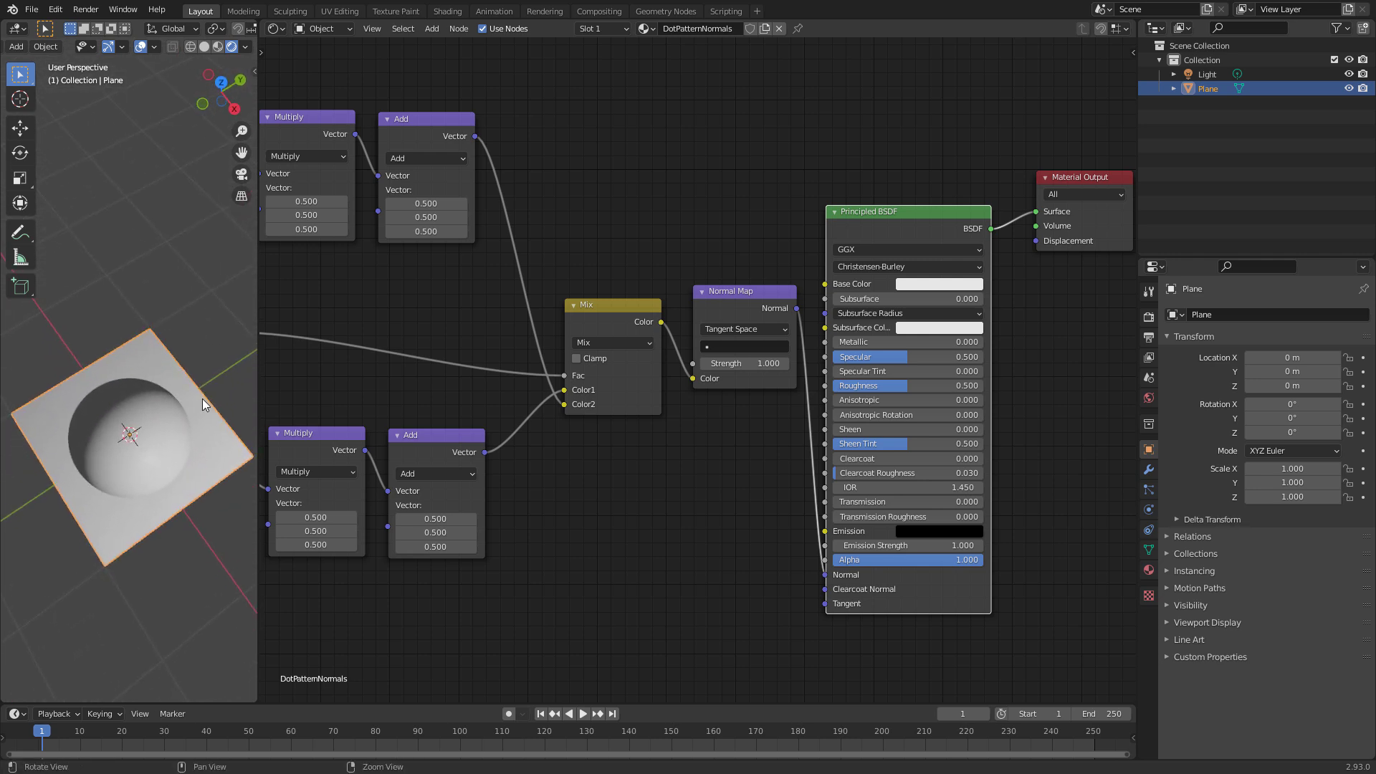
scroll(222, 380, down, 3)
scroll(76, 588, up, 1)
click(274, 33)
click(359, 69)
click(776, 382)
middle_drag(776, 381, 829, 421)
key(g)
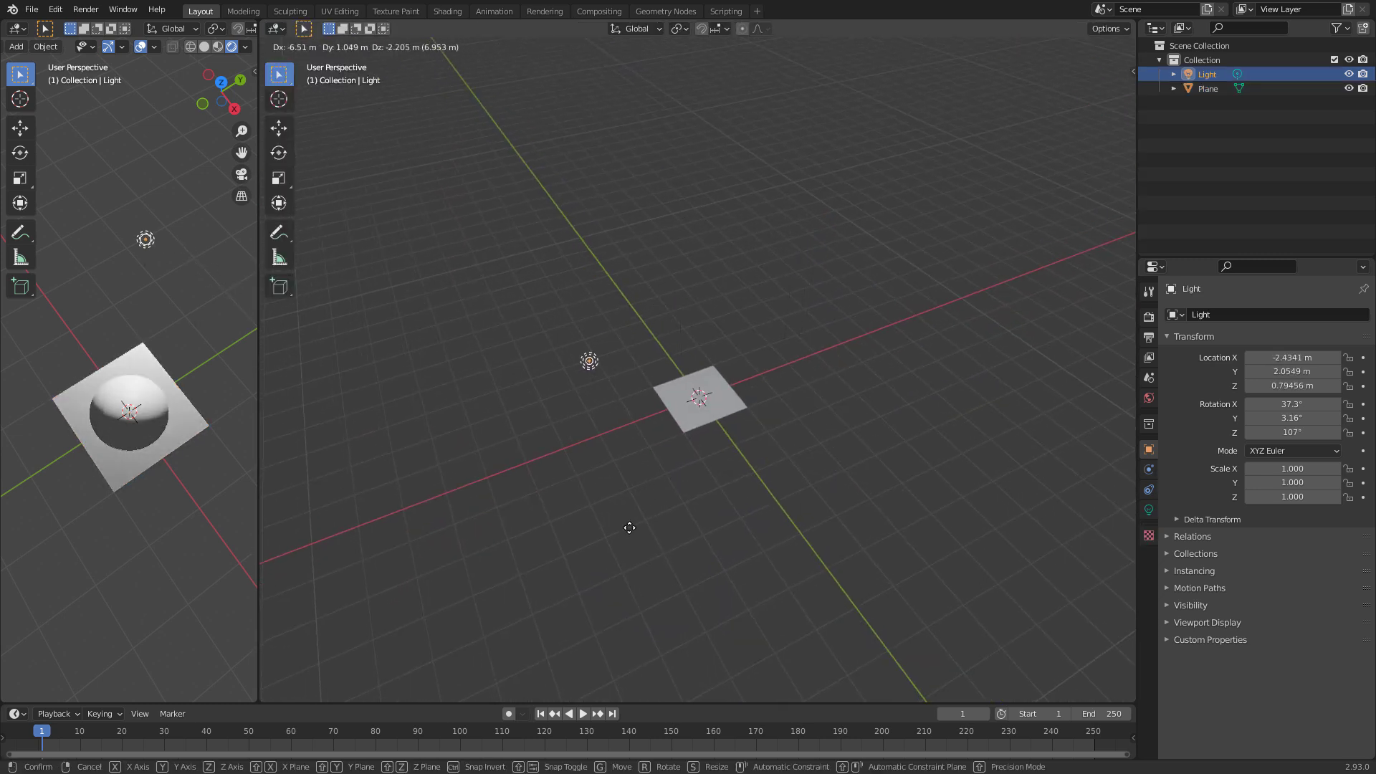
click(833, 498)
Step: Raise the light above the plane to about X 0.52, Y 1.01, Z 3.54 m and inspect the shaded dot
middle_drag(833, 497, 665, 493)
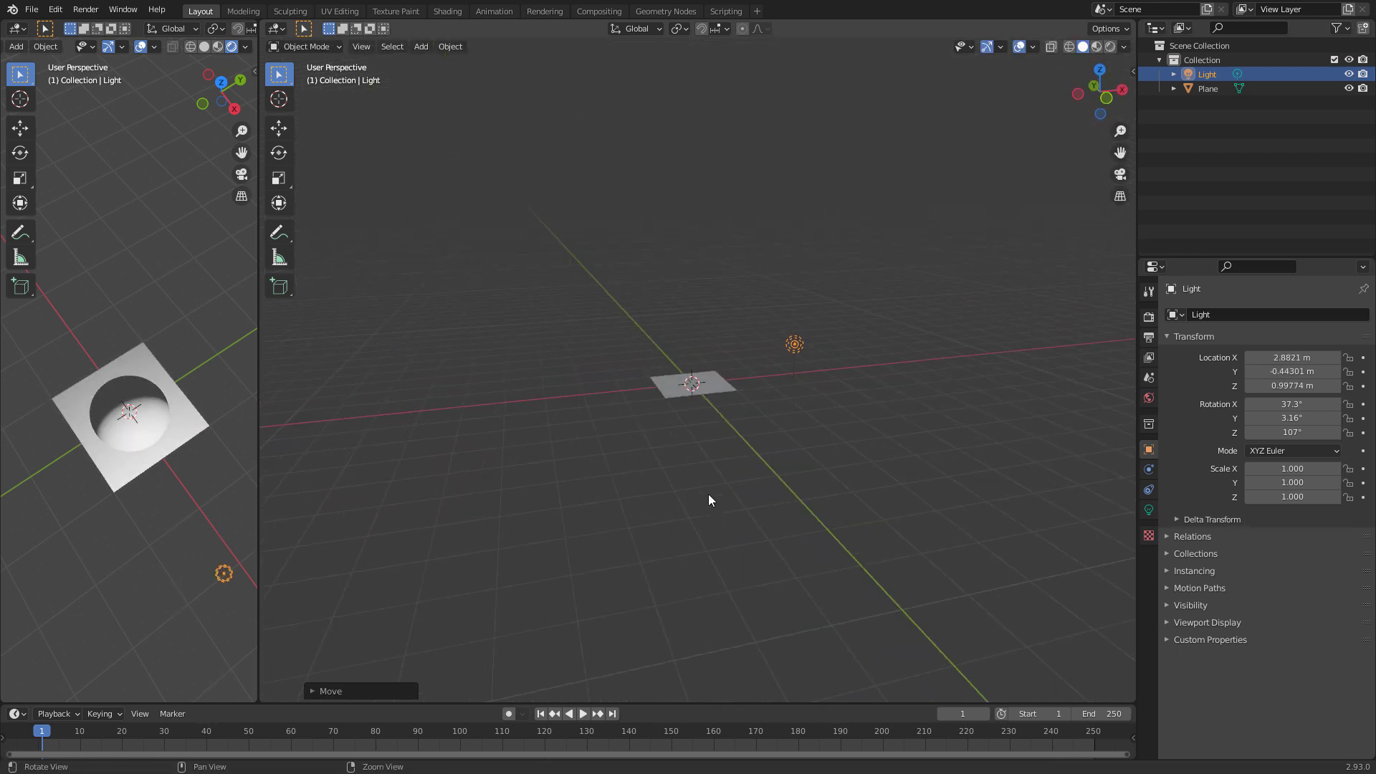
key(g)
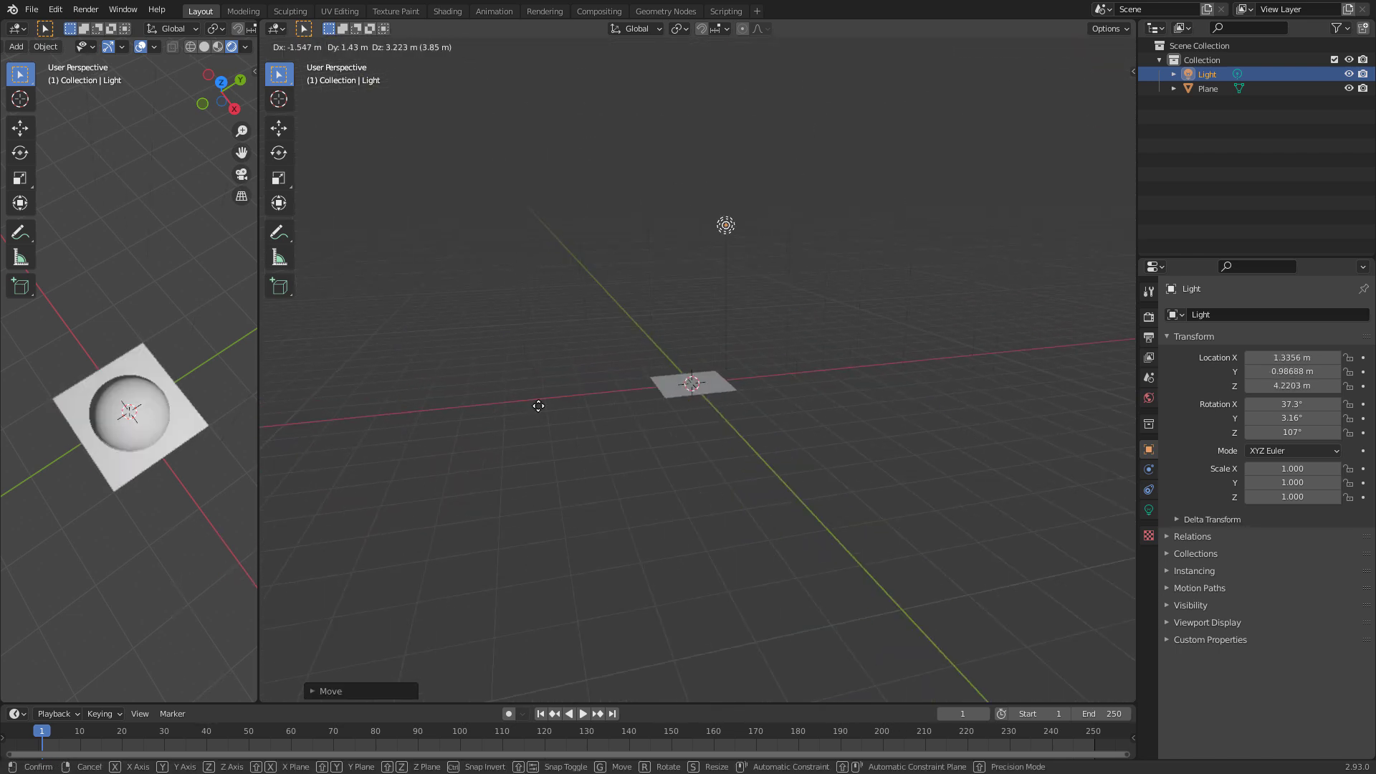
click(598, 417)
middle_drag(160, 414, 185, 466)
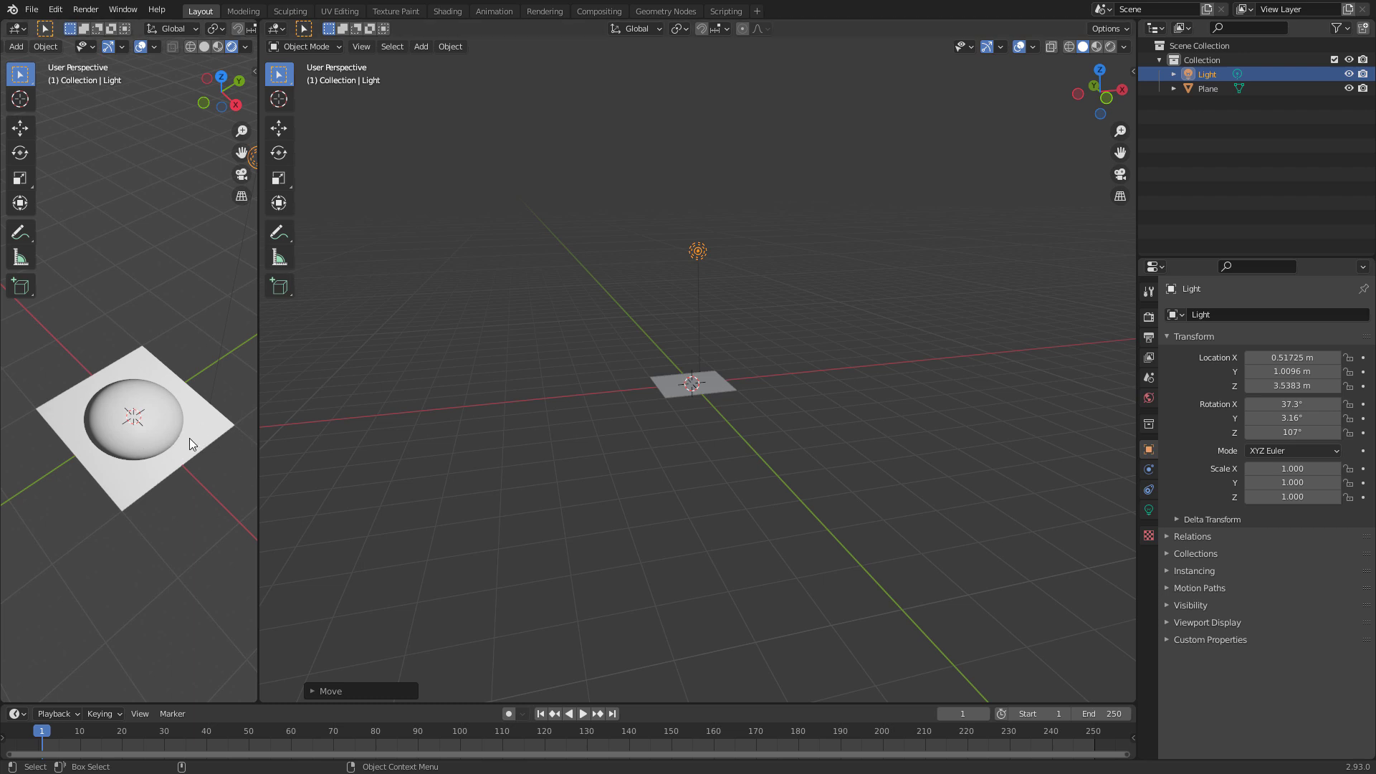
Step: Switch the large viewport area back to the Shader Editor and select the plane
click(277, 29)
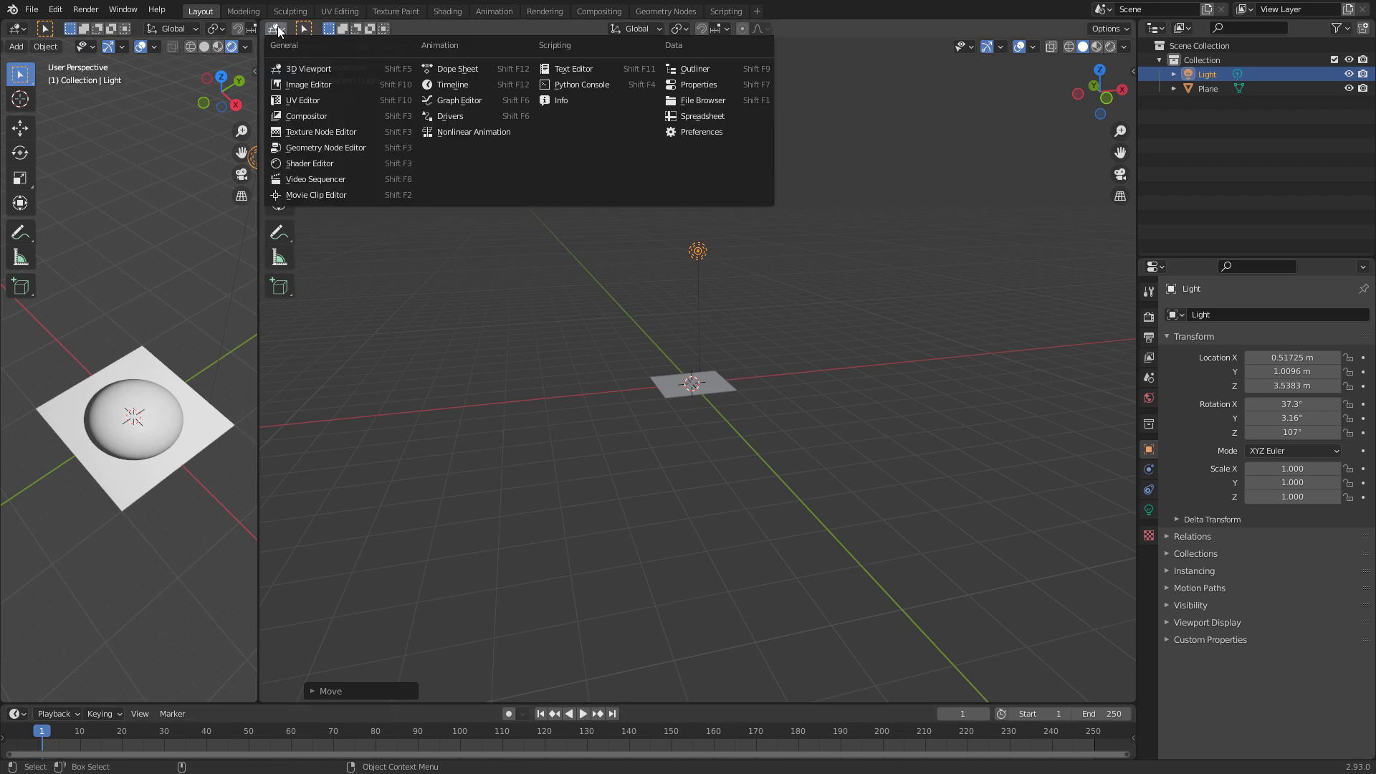
click(320, 164)
click(168, 450)
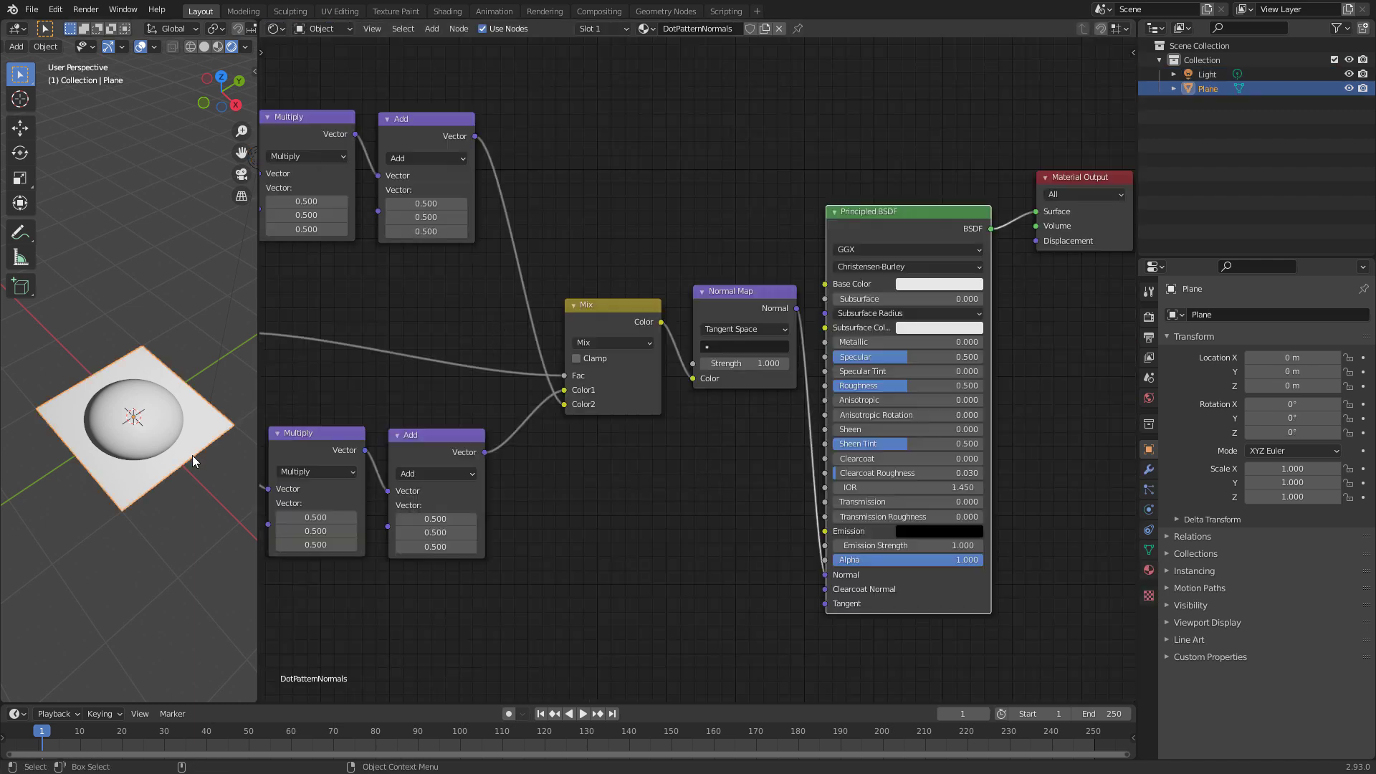
Step: Move the Texture Coordinate node well away from the first Multiply node to make room between them
scroll(463, 498, left, 10)
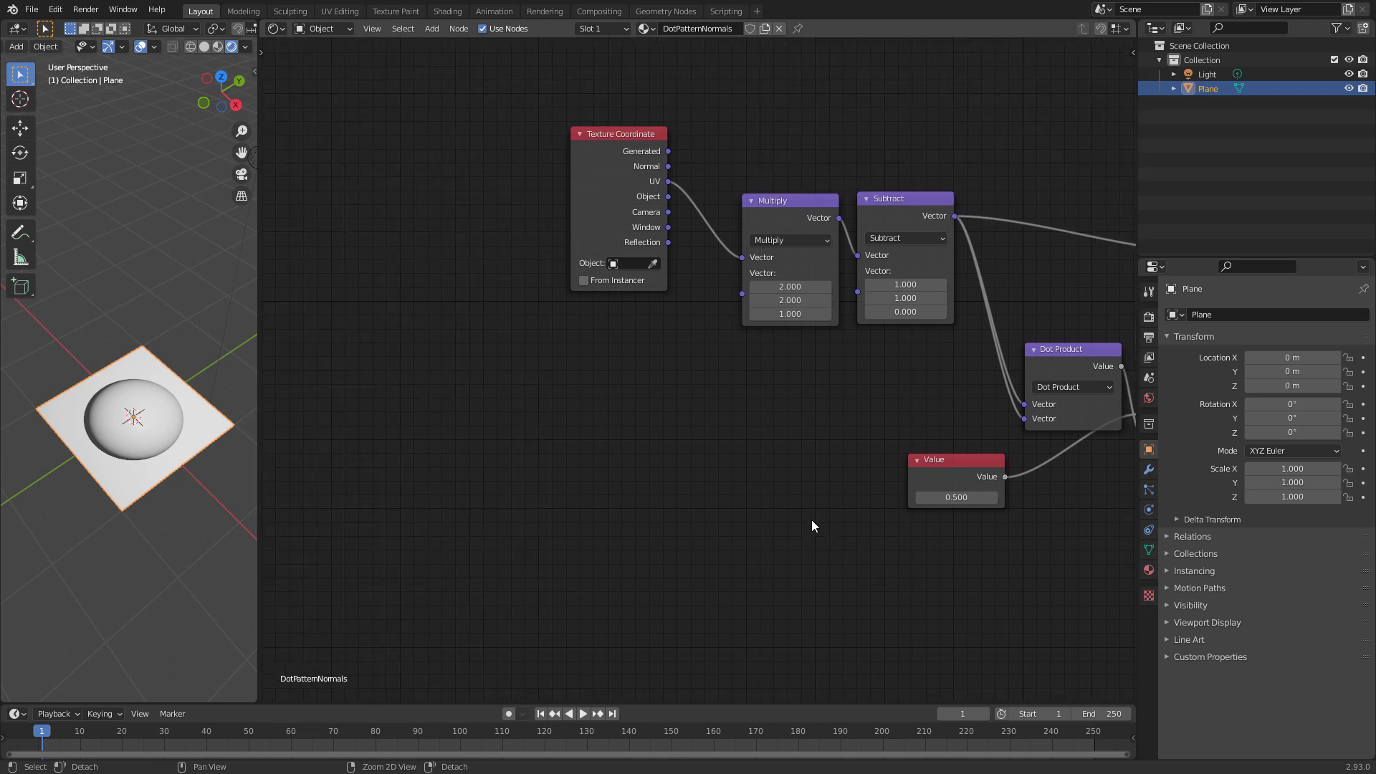
scroll(707, 377, up, 2)
drag(627, 174, 368, 245)
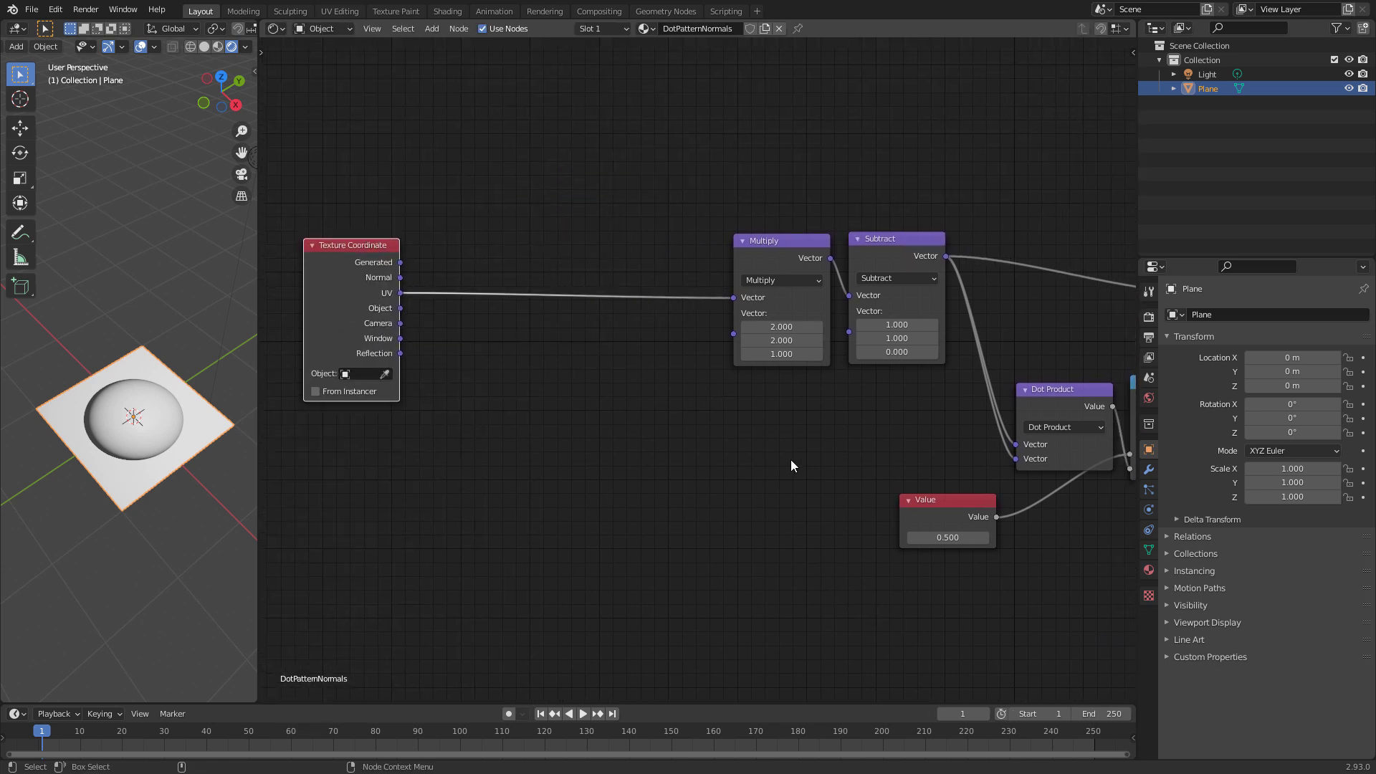
ctrl+scroll(616, 463, left, 2)
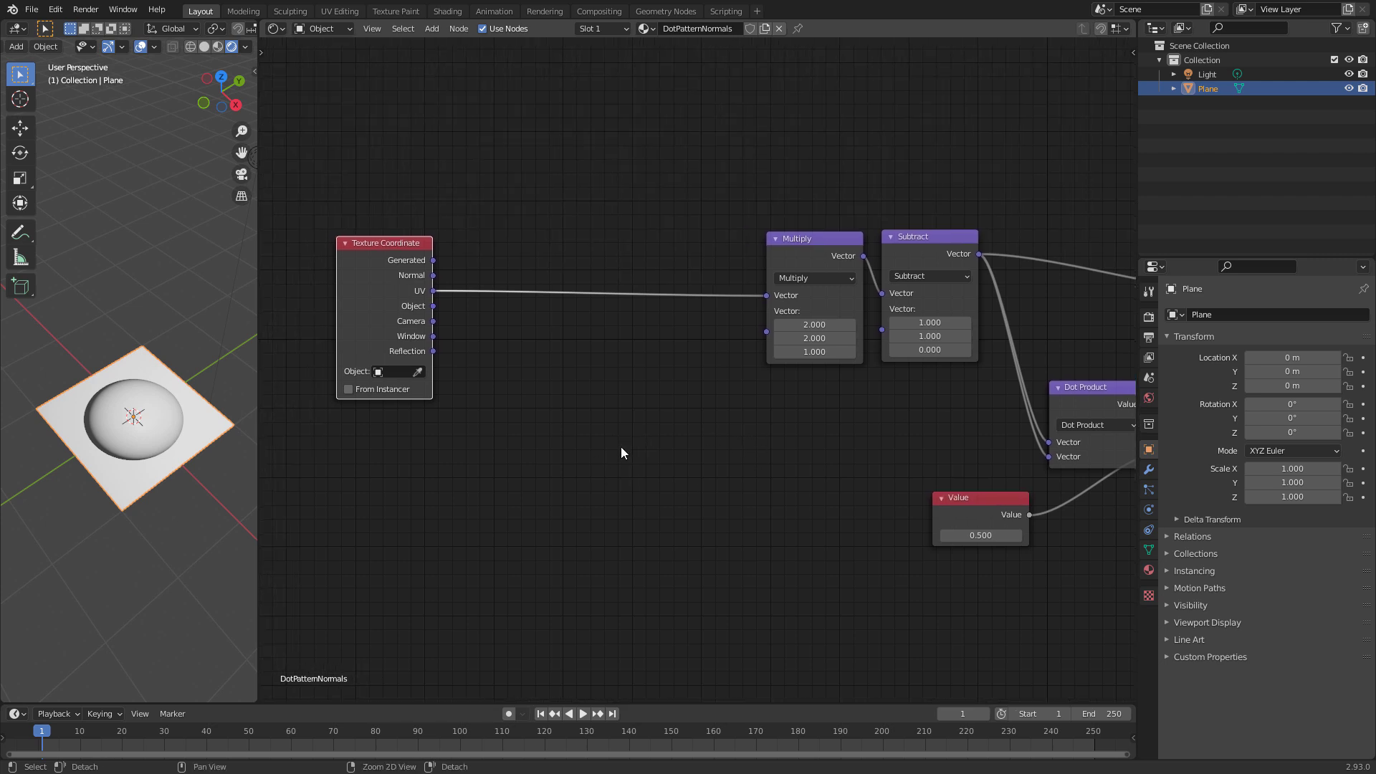
Step: Add a Vector Math node set to Multiply and connect the Texture Coordinate UV output to its first vector
click(466, 521)
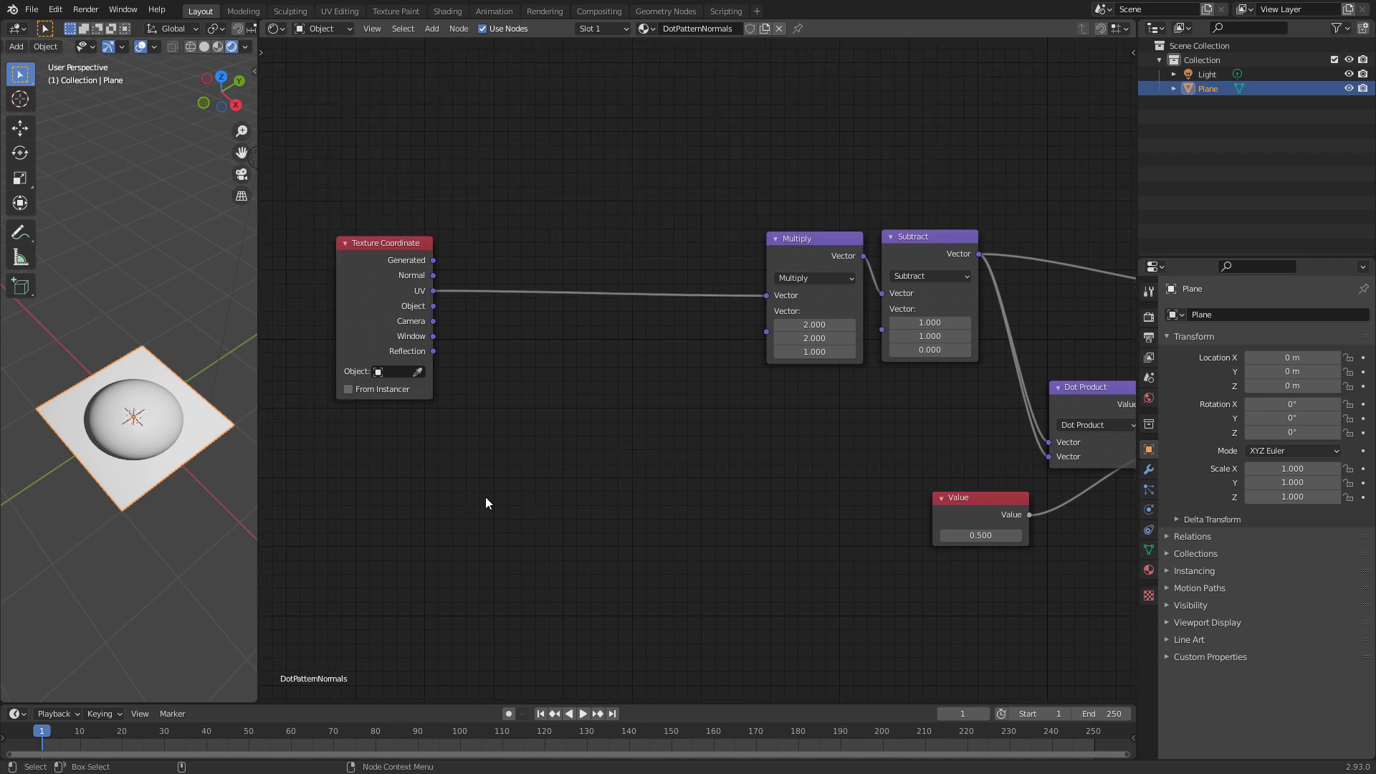
key(shift+a)
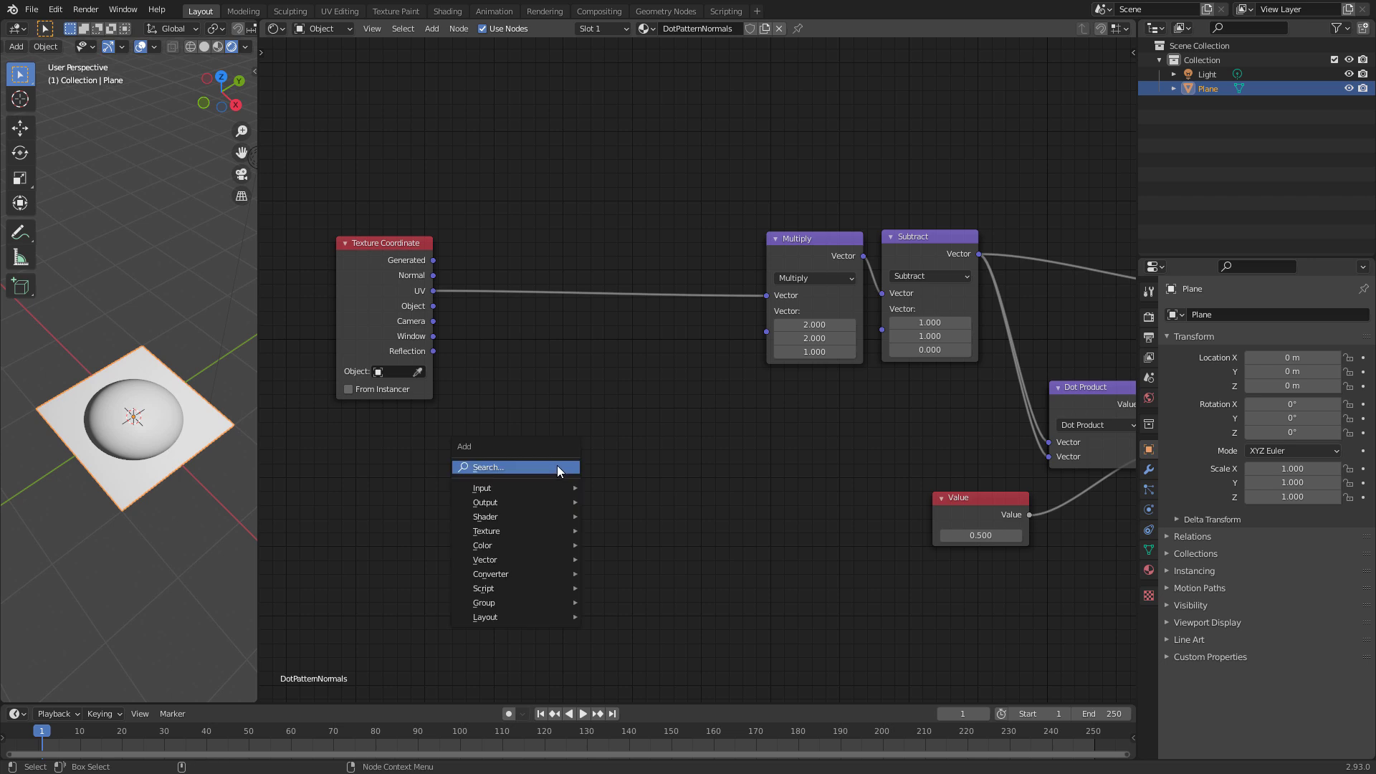
text(vector)
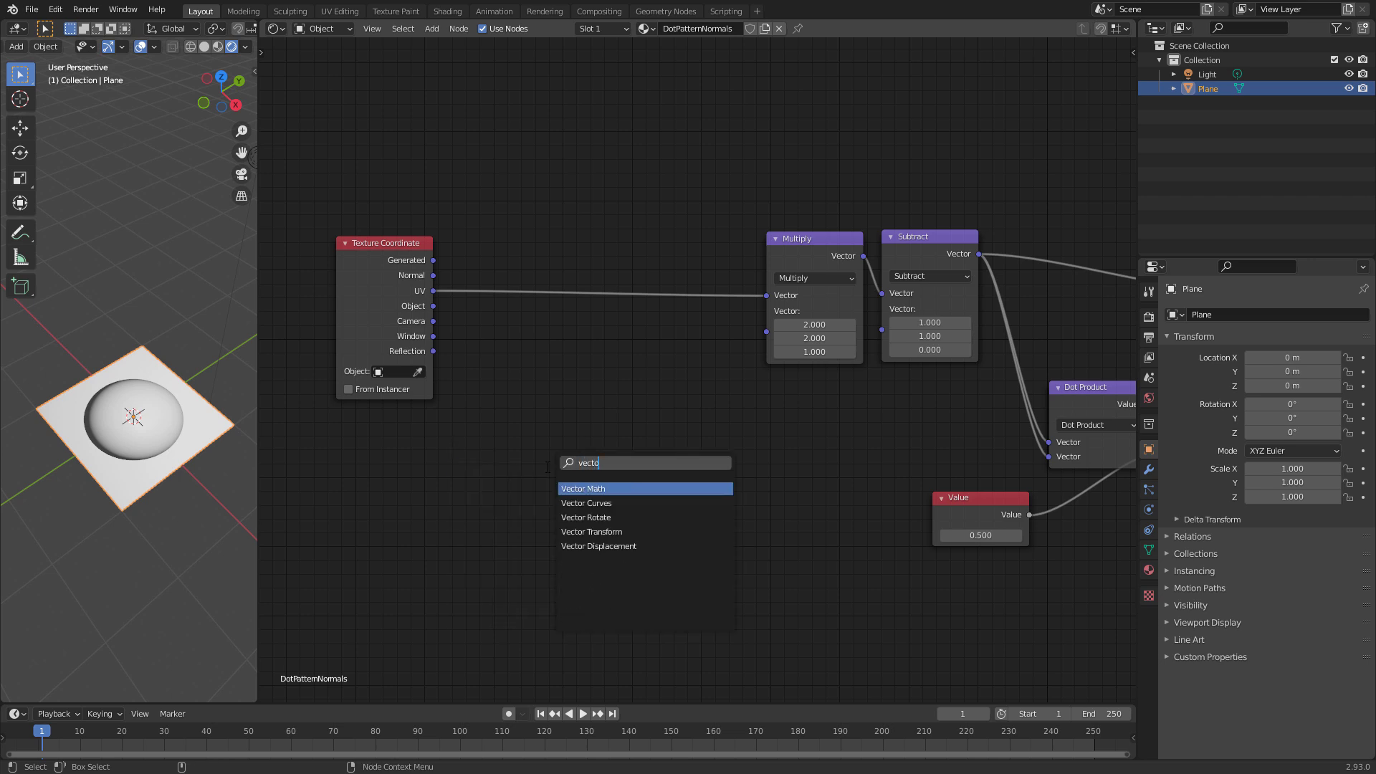
click(588, 489)
click(544, 390)
click(547, 389)
click(565, 433)
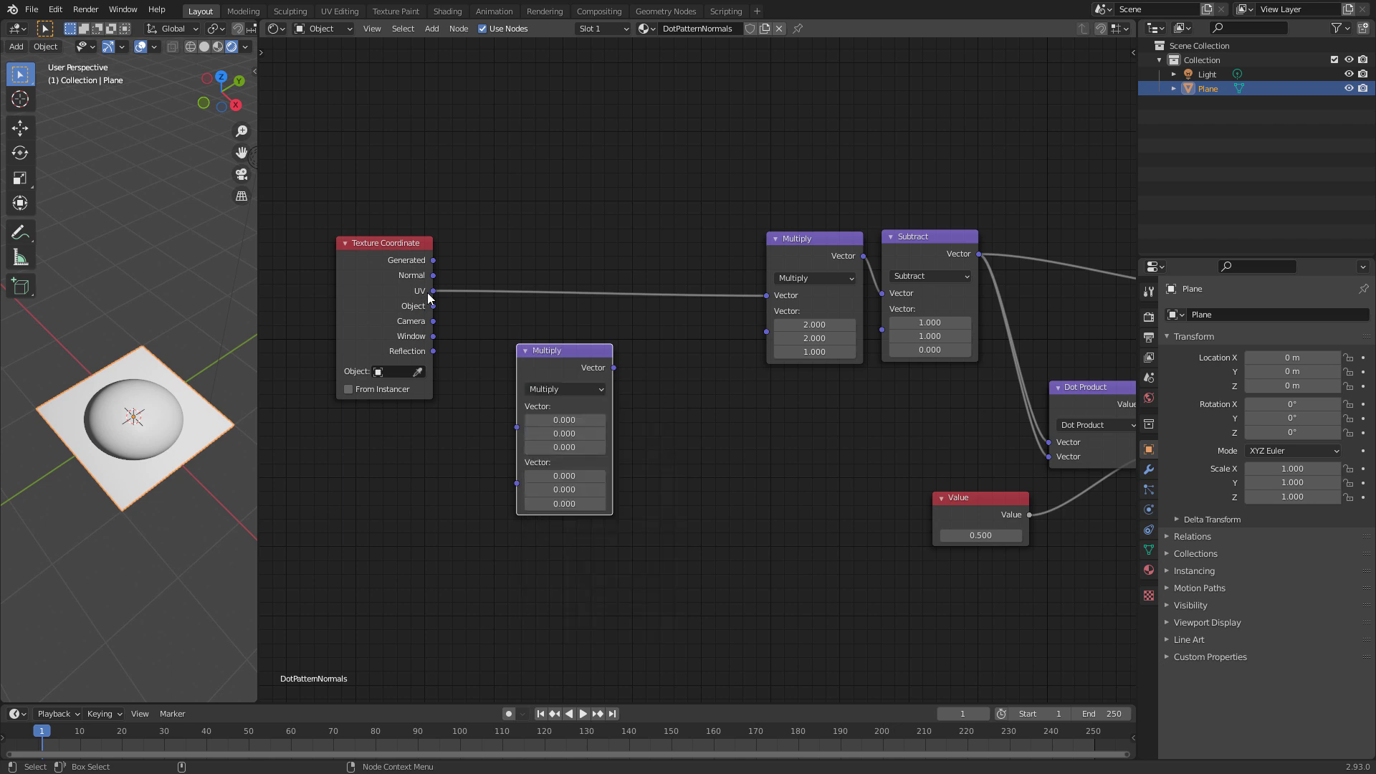
drag(435, 292, 516, 434)
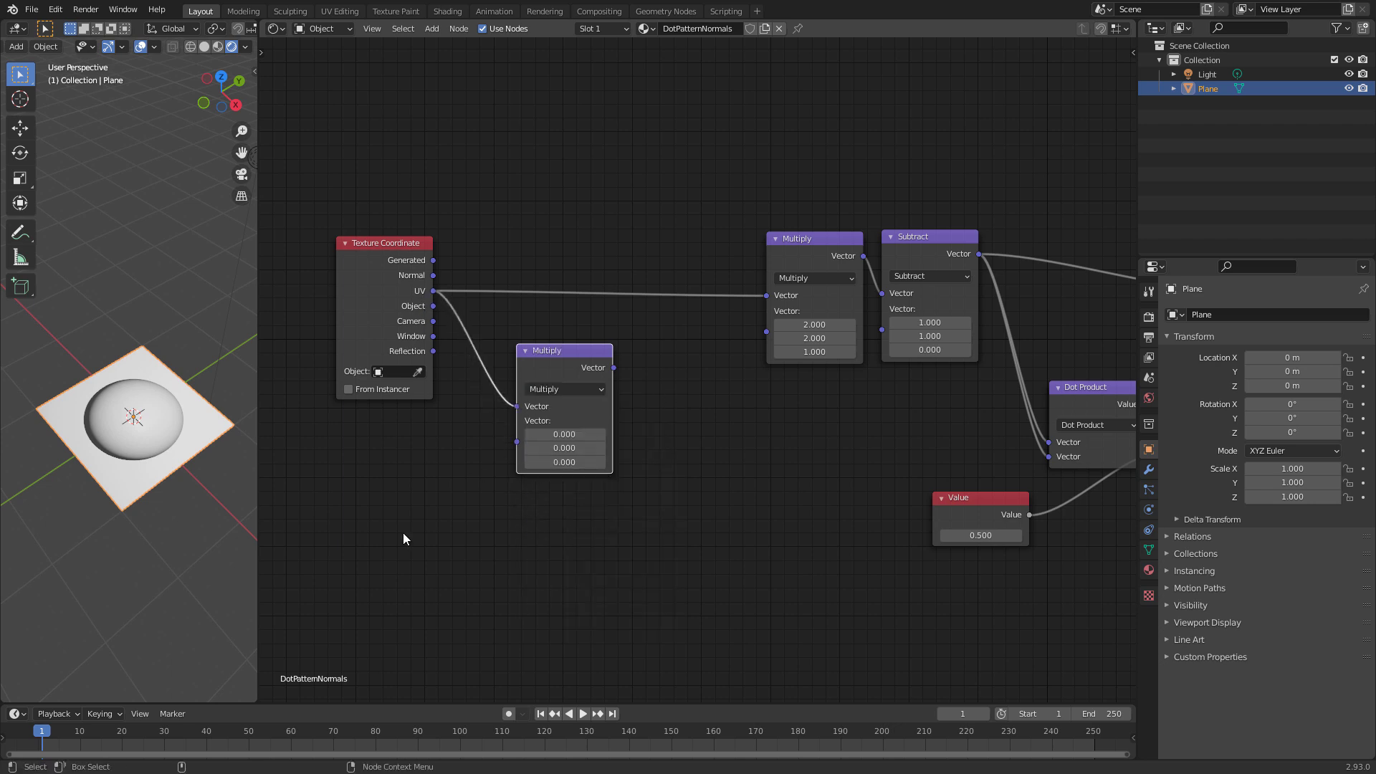
Step: Add a Value node set to 30 and connect it to the second vector of the new Multiply node
key(shift+a)
click(339, 584)
text(value)
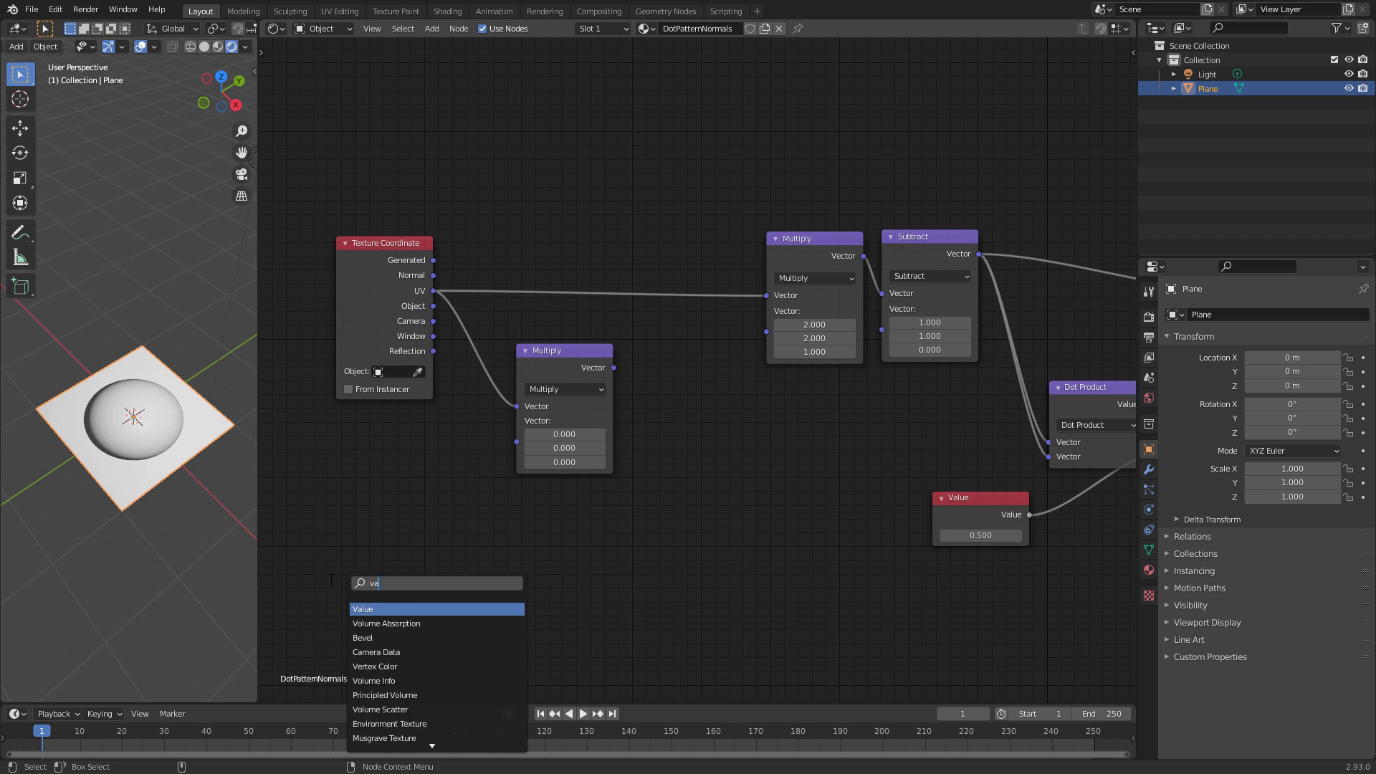
click(365, 609)
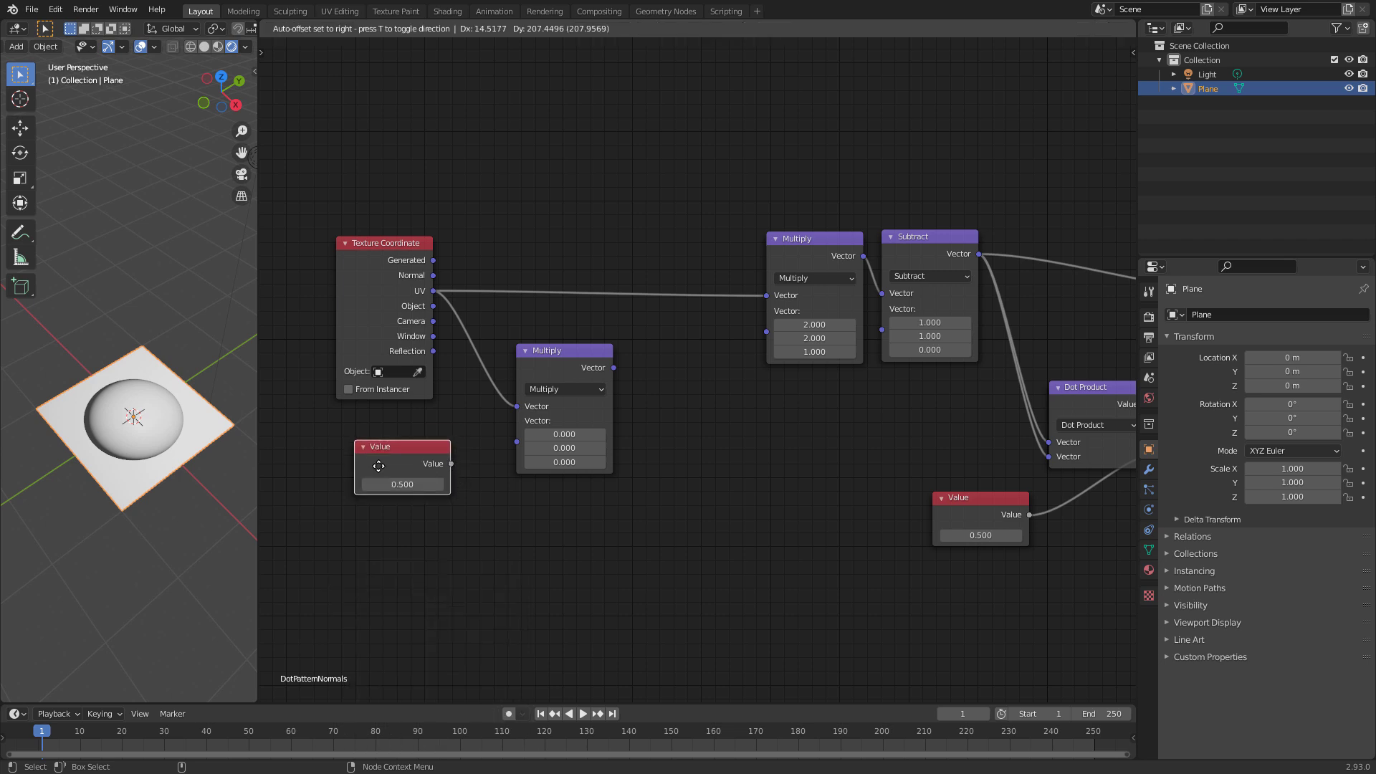
click(385, 493)
text(30)
key(Return)
drag(433, 468, 517, 441)
drag(574, 360, 566, 351)
Step: Preview the Texture Coordinate output and the scaled Multiply result on the plane
ctrl+shift+click(400, 258)
middle_drag(171, 439, 204, 408)
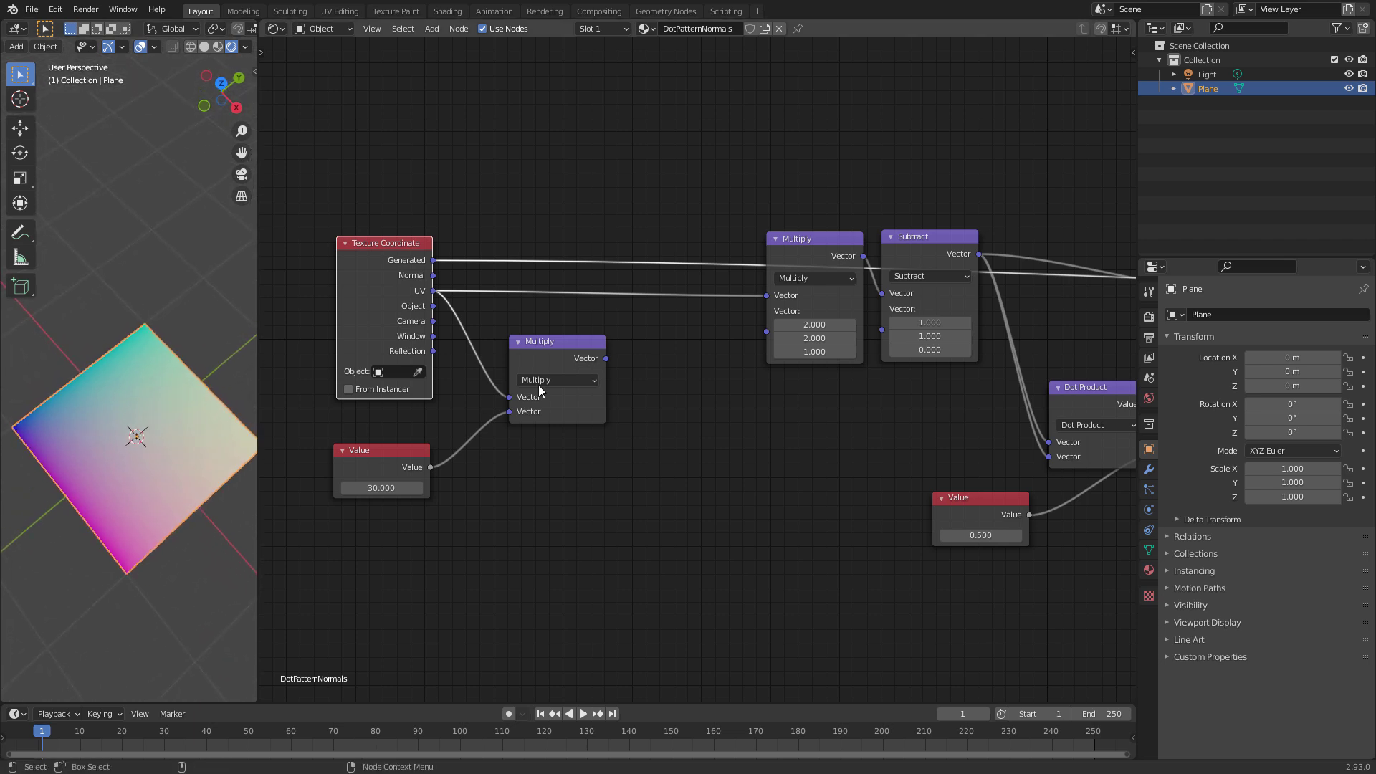
ctrl+shift+click(550, 343)
middle_drag(157, 517, 166, 361)
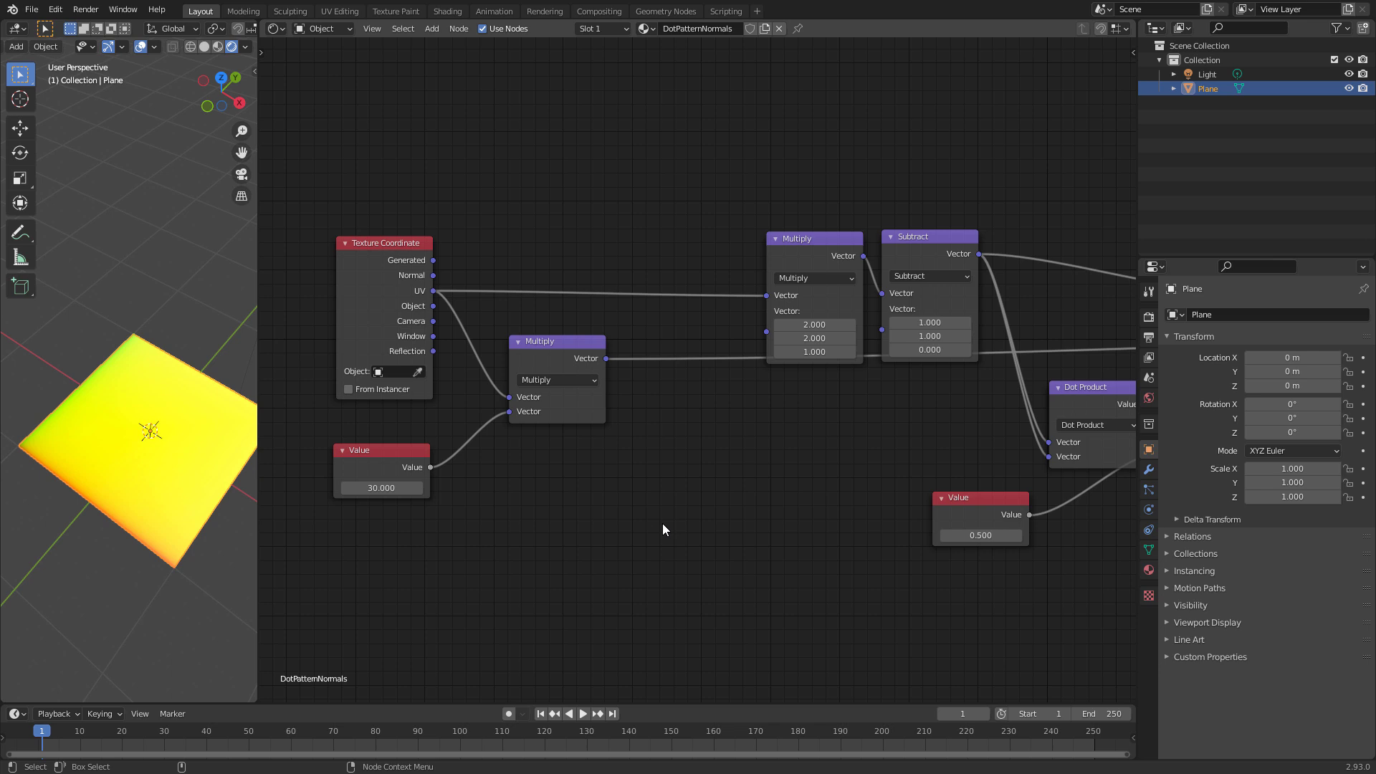
Step: Duplicate the new Multiply node, set the copy to Modulo and feed it the scaled coordinates
click(552, 353)
key(shift+d)
click(674, 437)
click(686, 453)
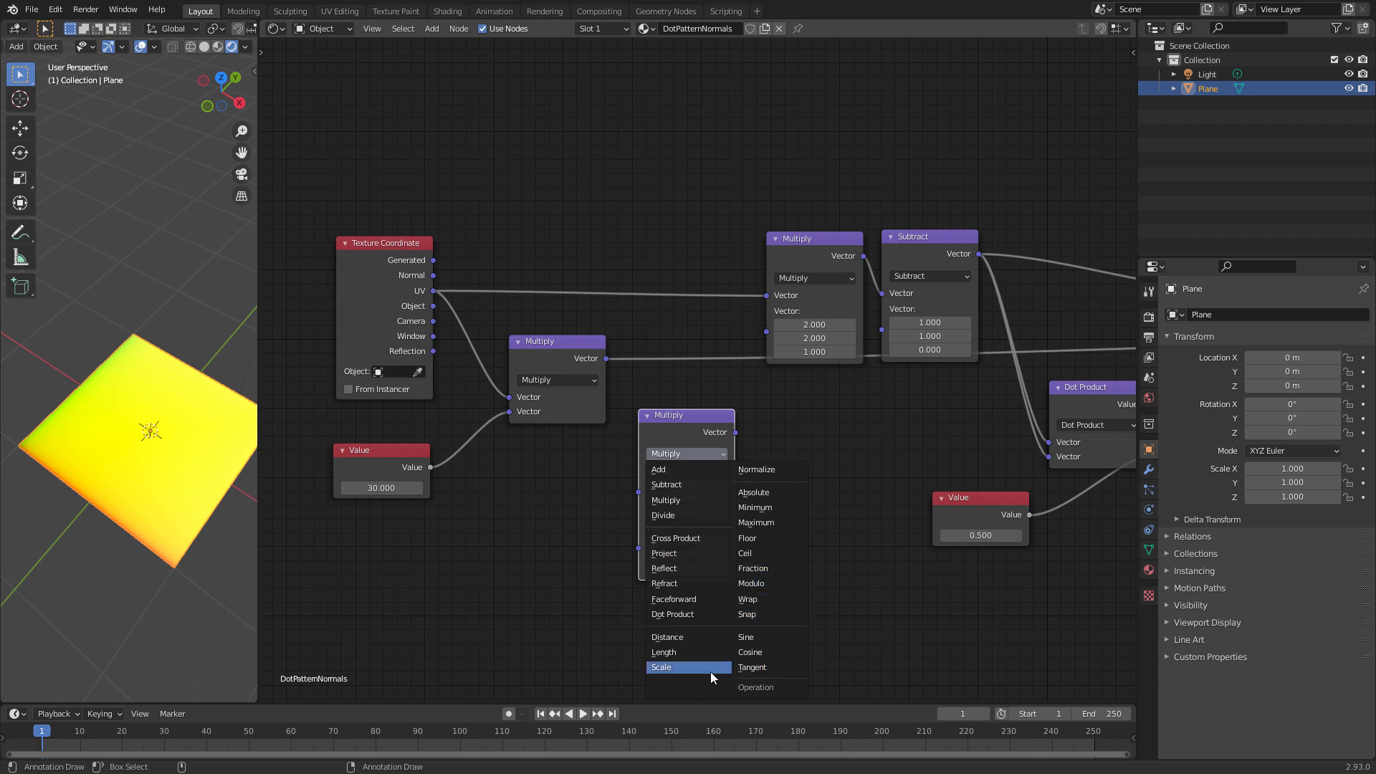
click(756, 583)
drag(665, 420, 671, 400)
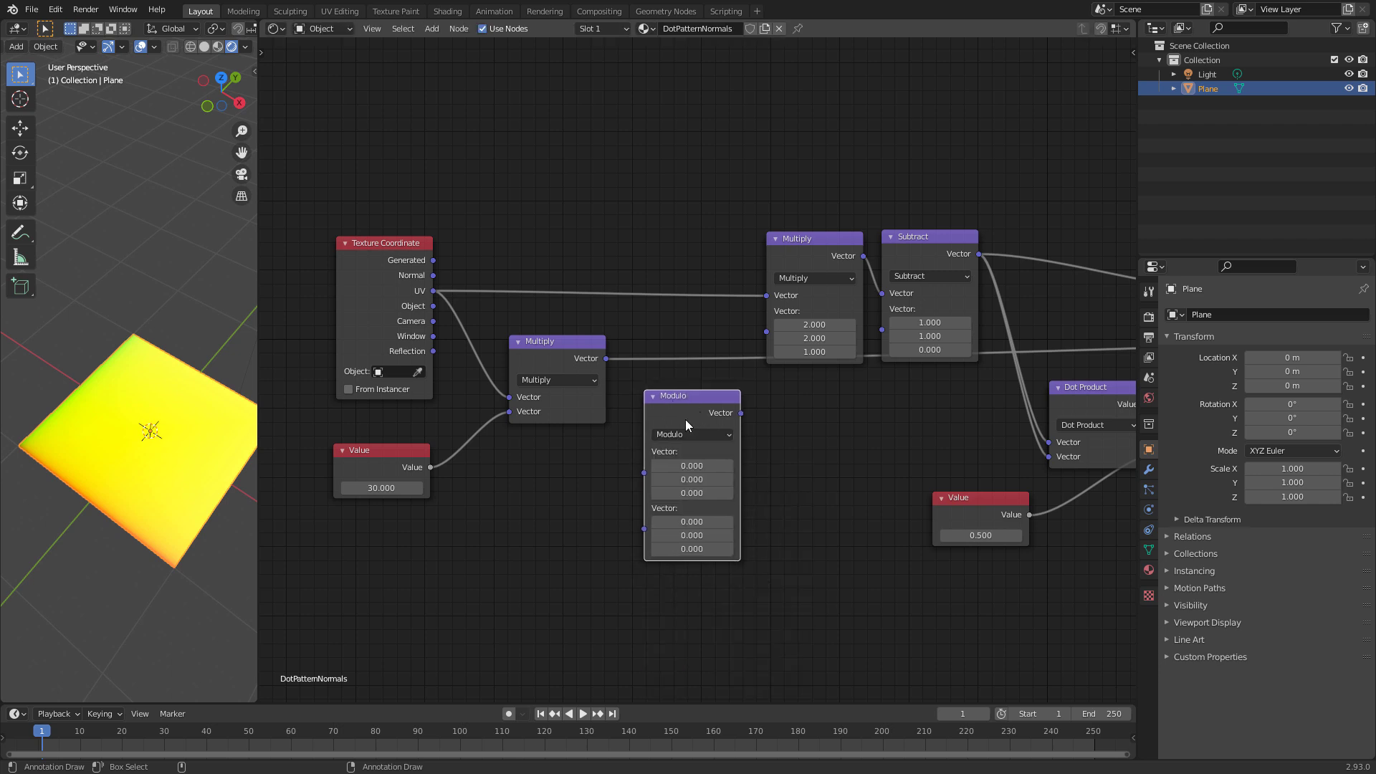
drag(606, 358, 644, 473)
drag(689, 399, 681, 384)
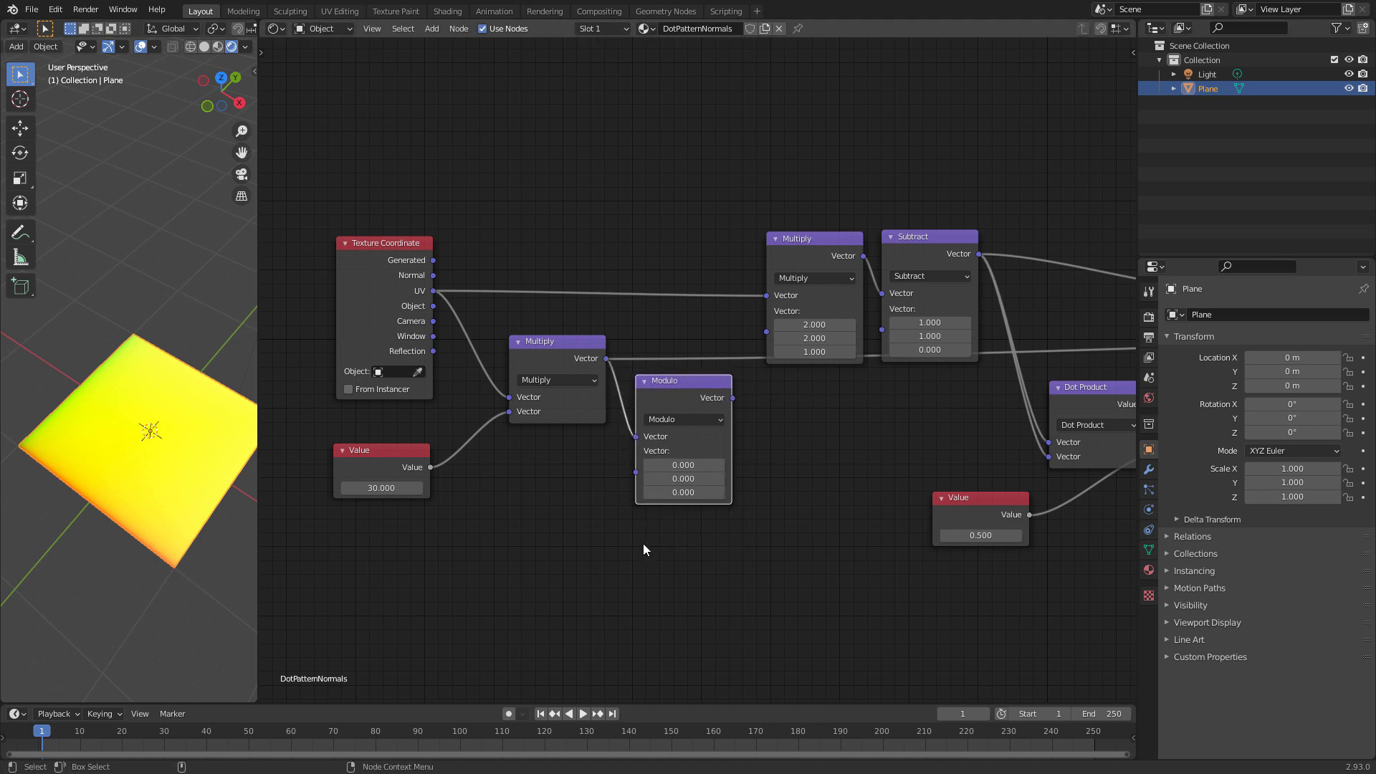
Step: Set all three components of the Modulo node's second vector to 1.000 and preview its output on the plane
drag(681, 465, 709, 488)
text(1)
key(Return)
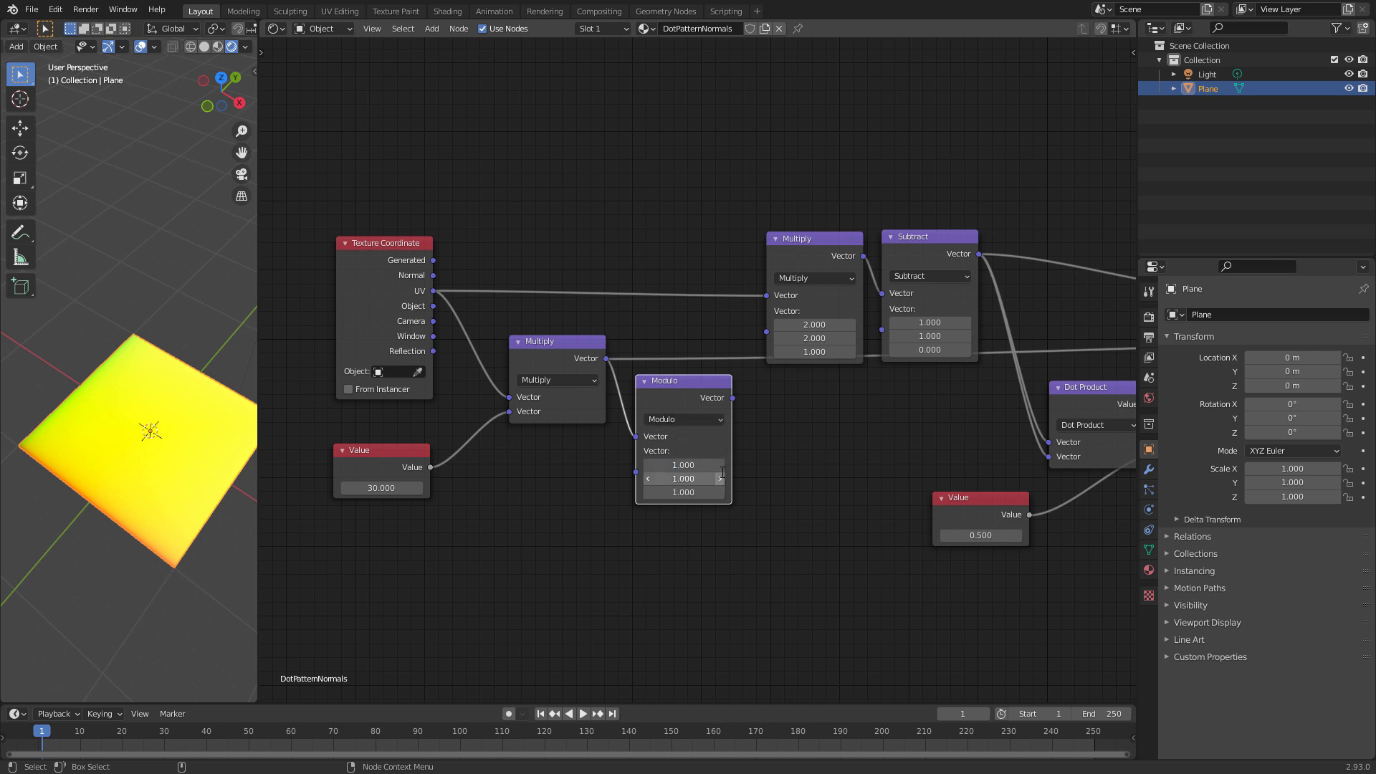
ctrl+shift+click(664, 419)
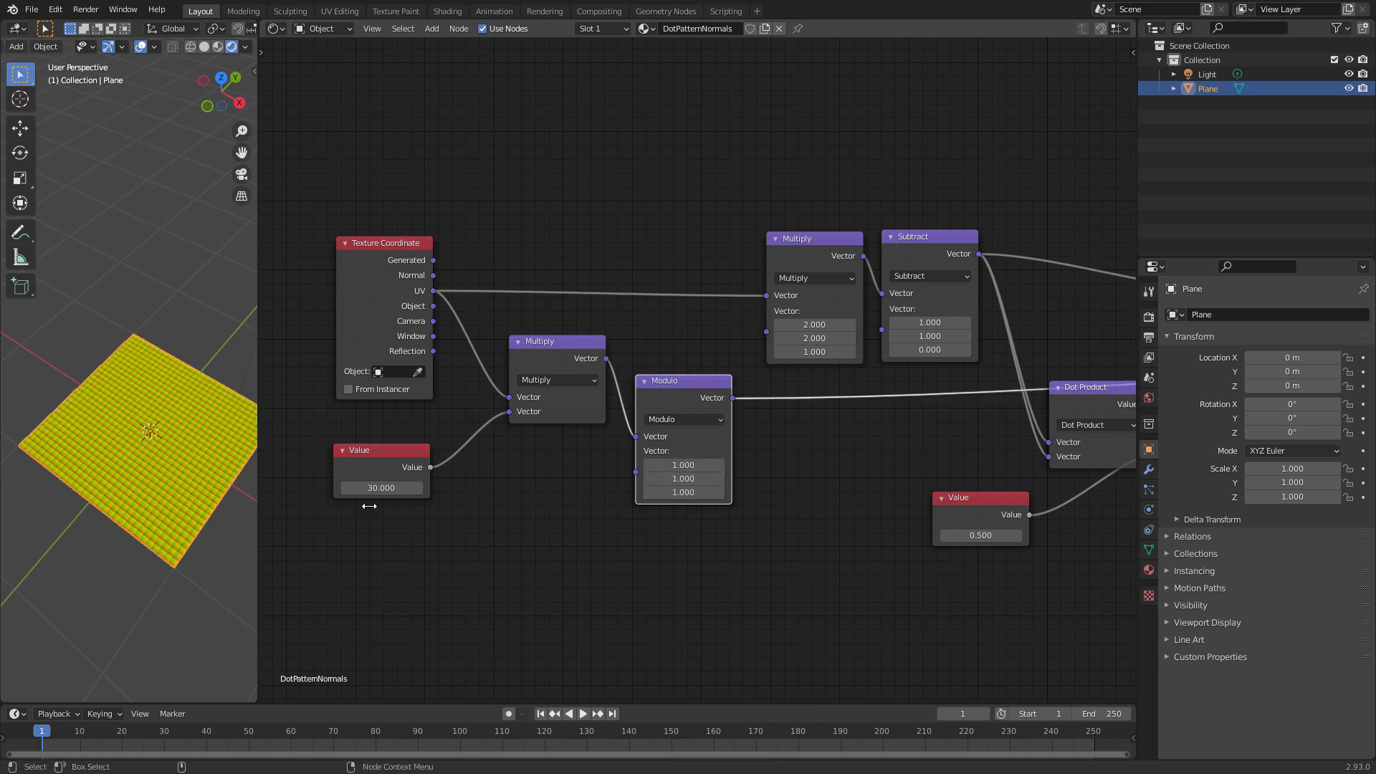
middle_drag(169, 454, 123, 538)
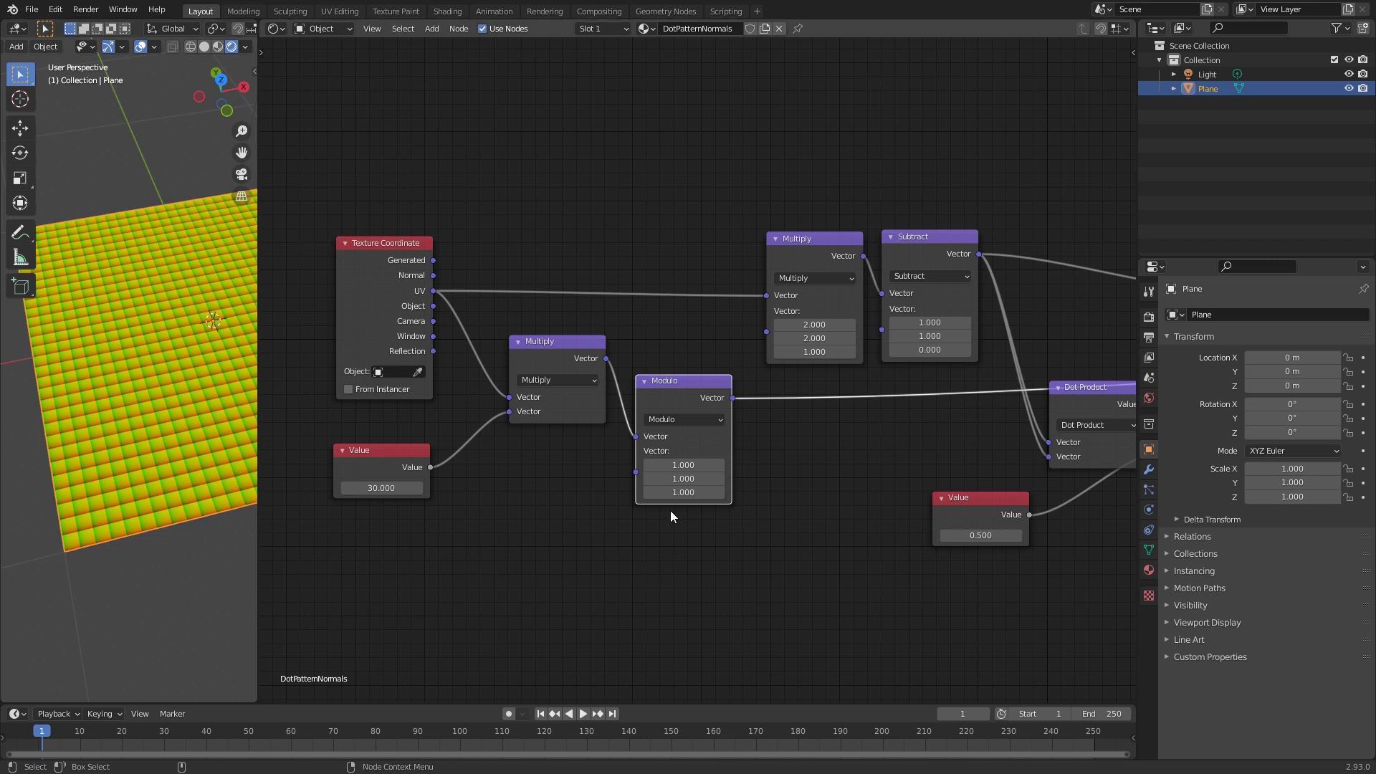
mouse_move(670, 386)
mouse_down()
mouse_move(656, 366)
mouse_move(648, 379)
mouse_up()
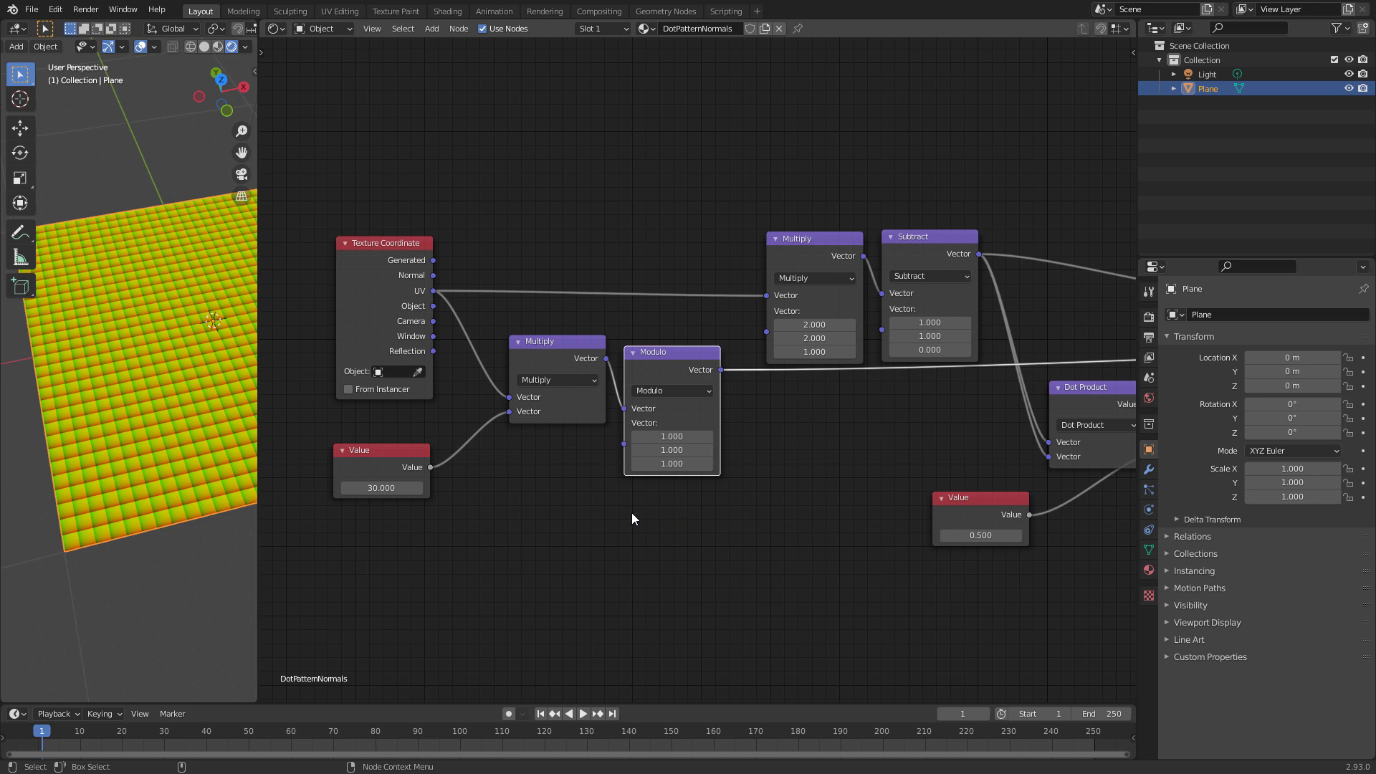
mouse_move(153, 459)
middle_down()
mouse_move(127, 493)
mouse_move(112, 461)
mouse_move(166, 455)
middle_up()
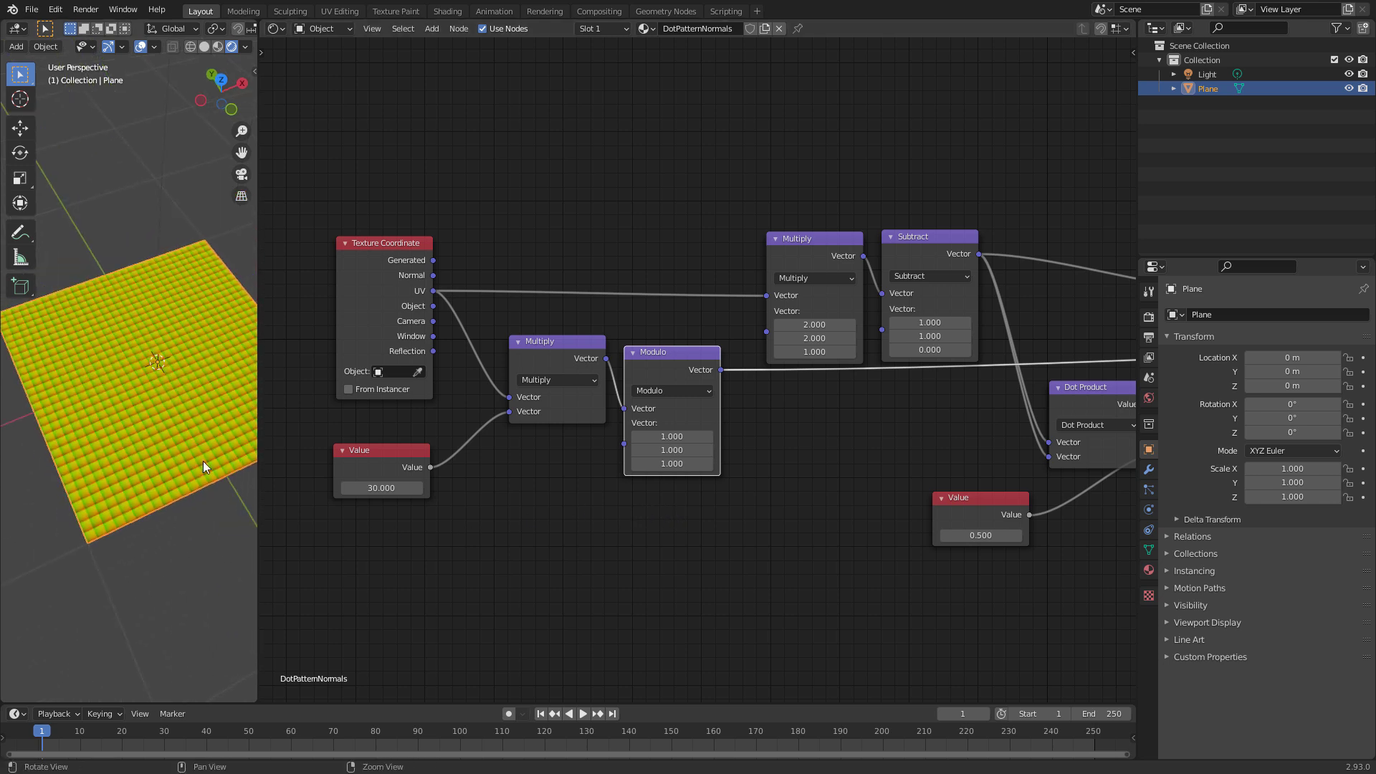
Step: Feed the Modulo result into the 2, 2, 1 Multiply node, cut its direct UV link and preview the final shader
drag(719, 370, 766, 297)
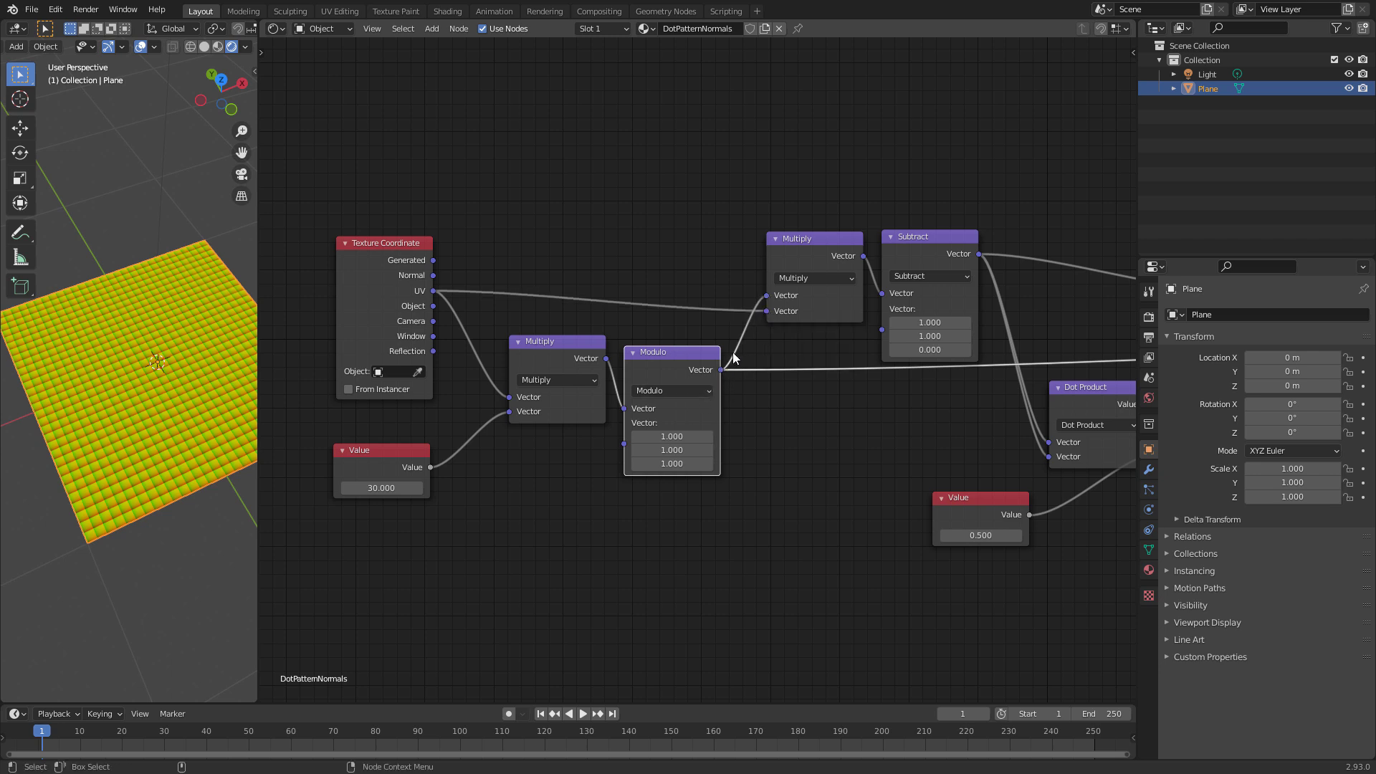
ctrl+right_drag(677, 290, 712, 323)
middle_drag(683, 460, 561, 549)
ctrl+shift+click(807, 308)
middle_drag(479, 627, 618, 612)
middle_drag(179, 531, 1075, 574)
Step: Set the scale Value node to 12.500 and widen the 3D viewport to inspect the repeated dots
drag(502, 476, 360, 471)
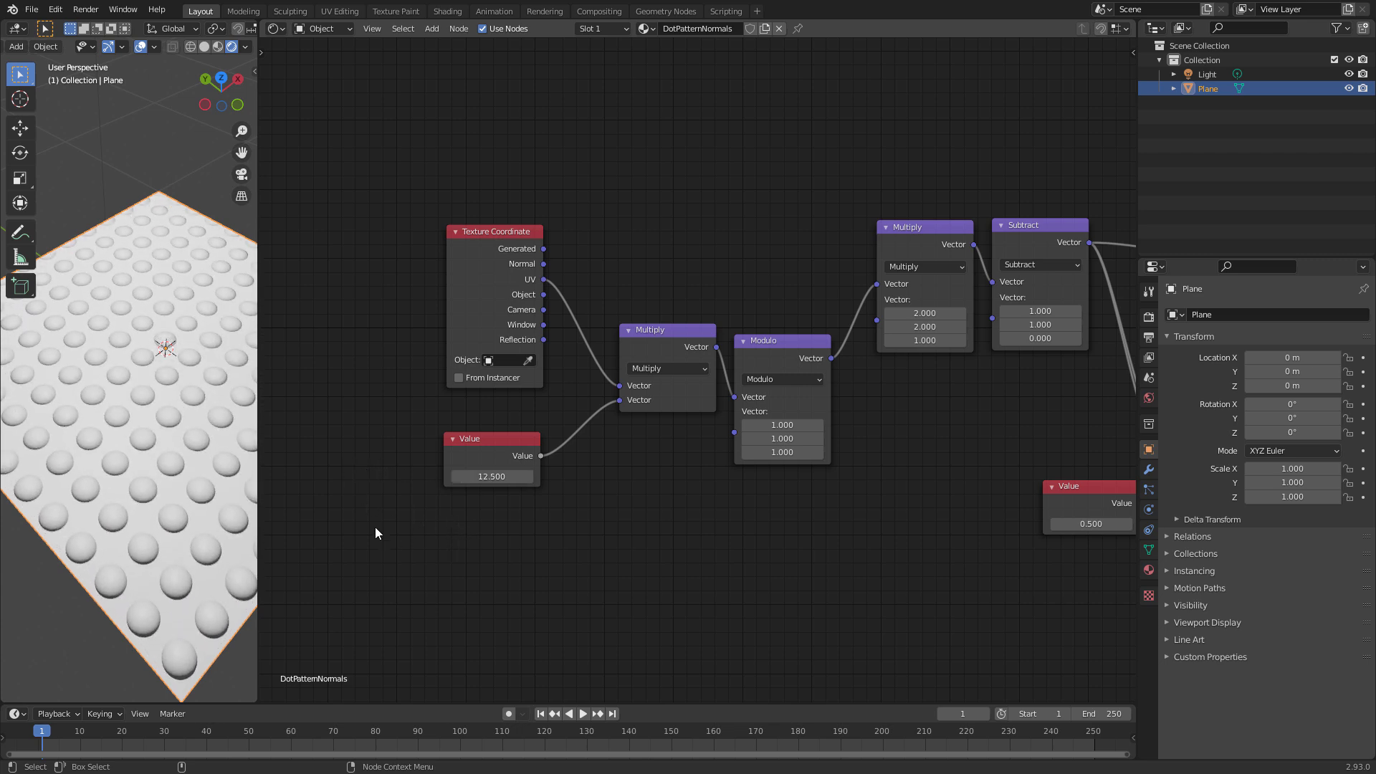
drag(258, 482, 446, 486)
middle_drag(305, 470, 135, 498)
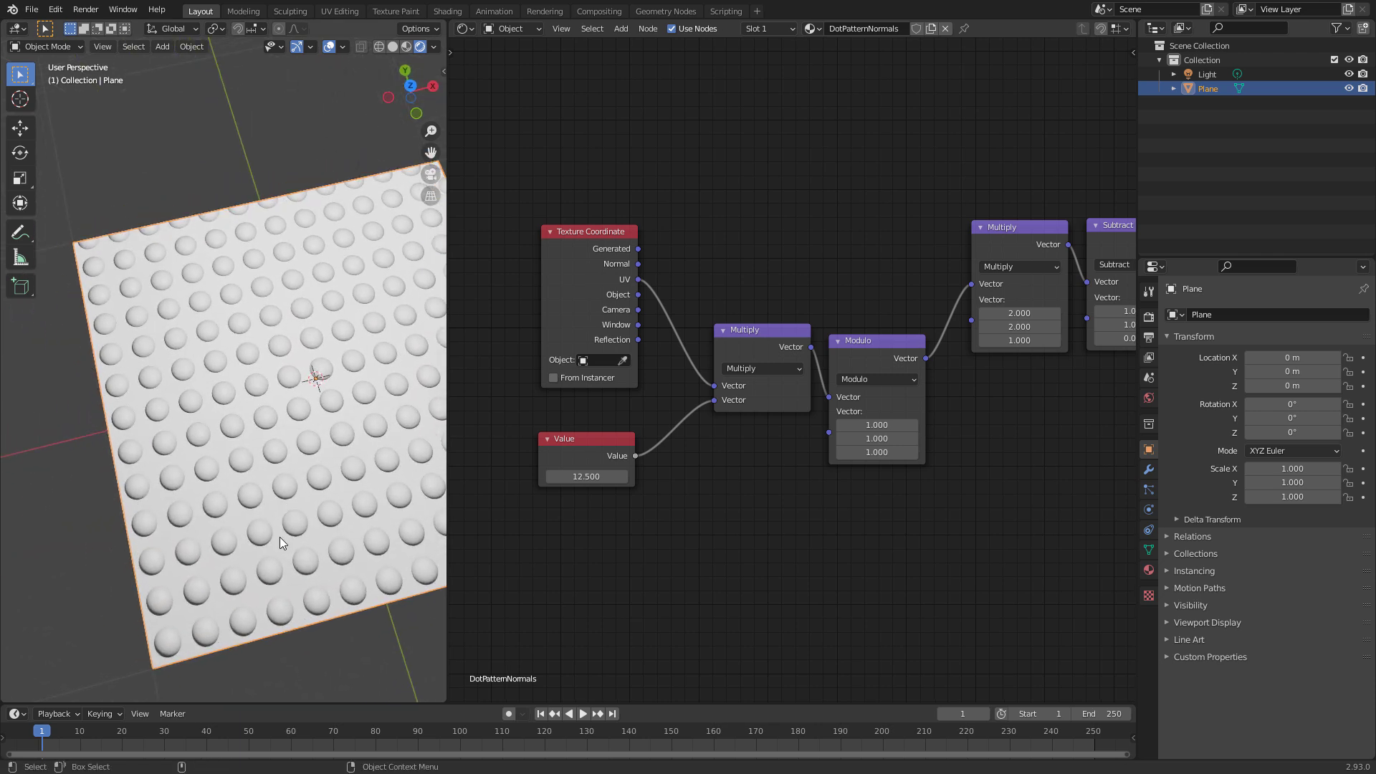
middle_drag(324, 562, 210, 479)
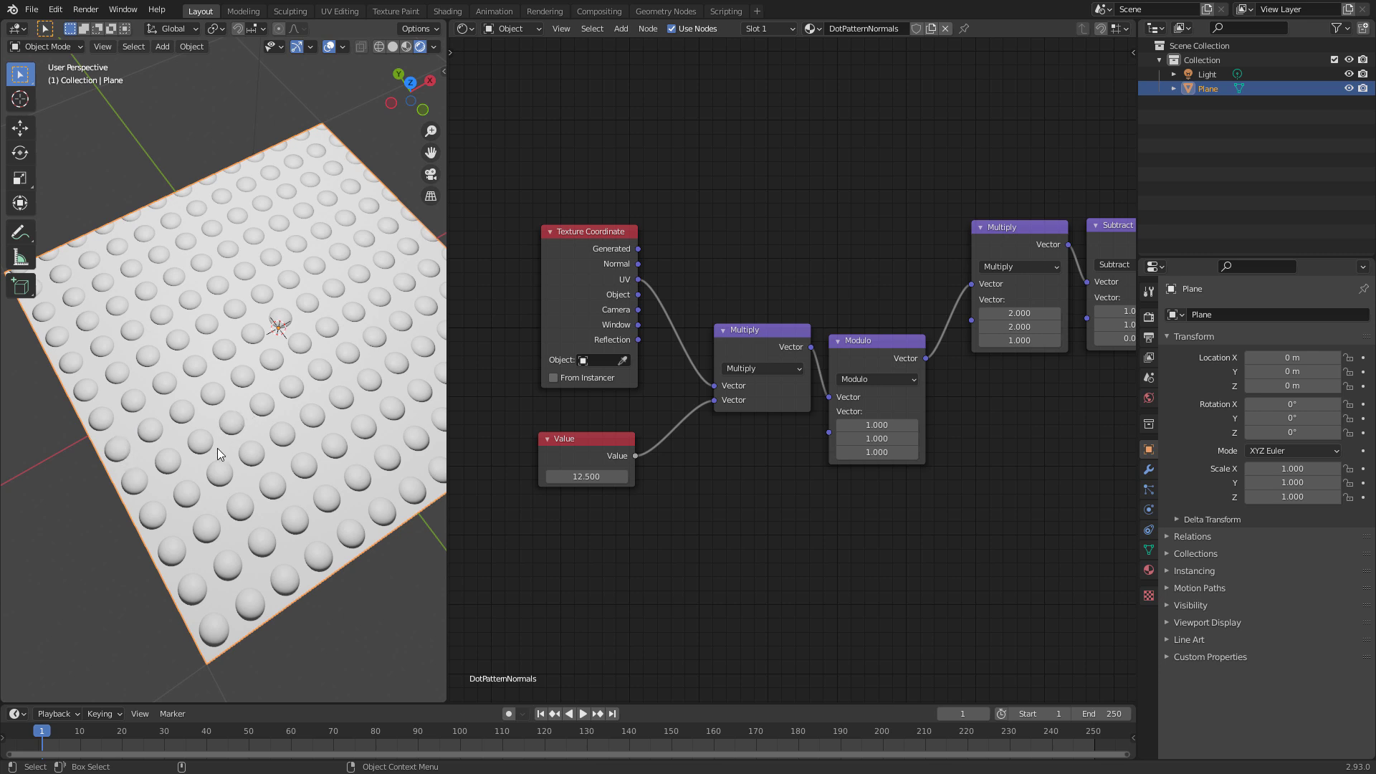
Step: Circle dots in two neighbouring rows with annotation strokes and delete the annotation layer
drag(147, 477, 187, 441)
drag(194, 527, 195, 525)
drag(281, 486, 280, 482)
key(n)
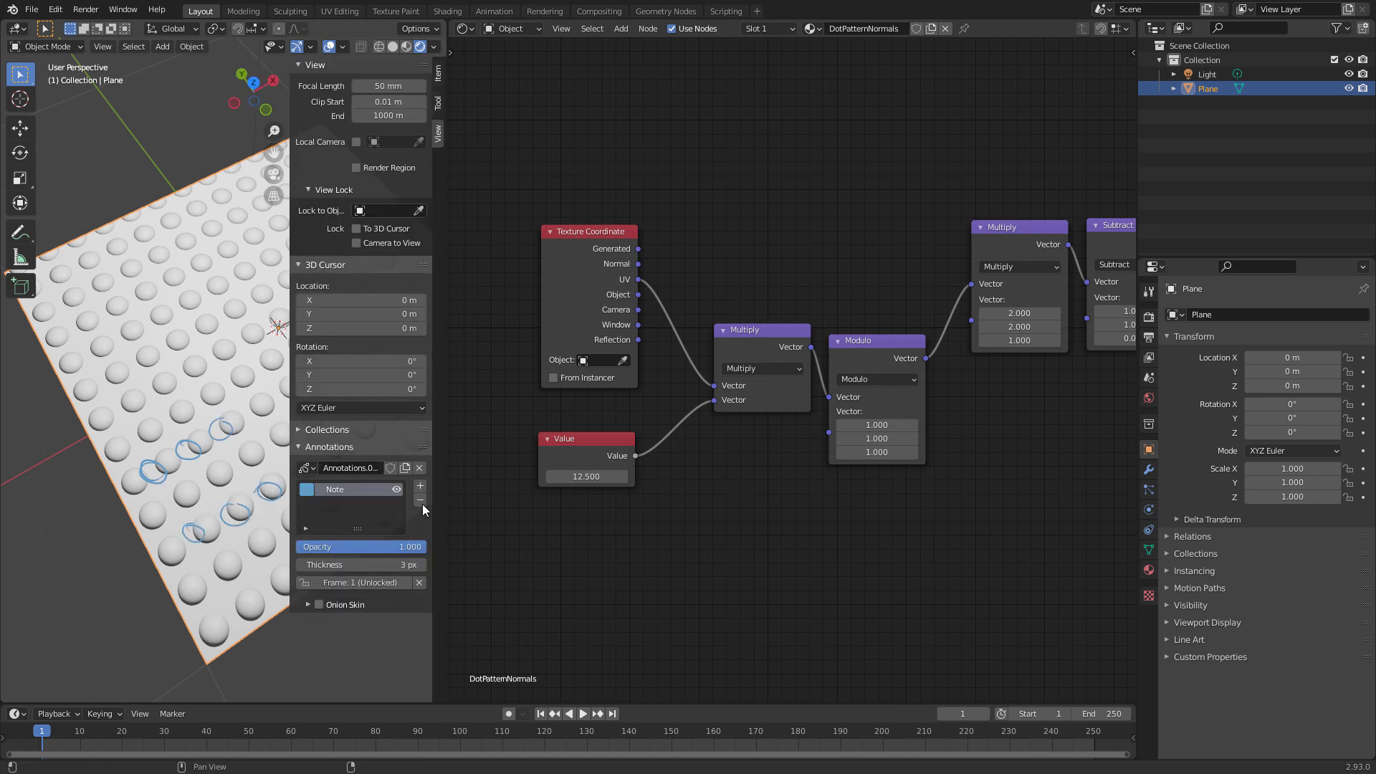
click(422, 500)
key(n)
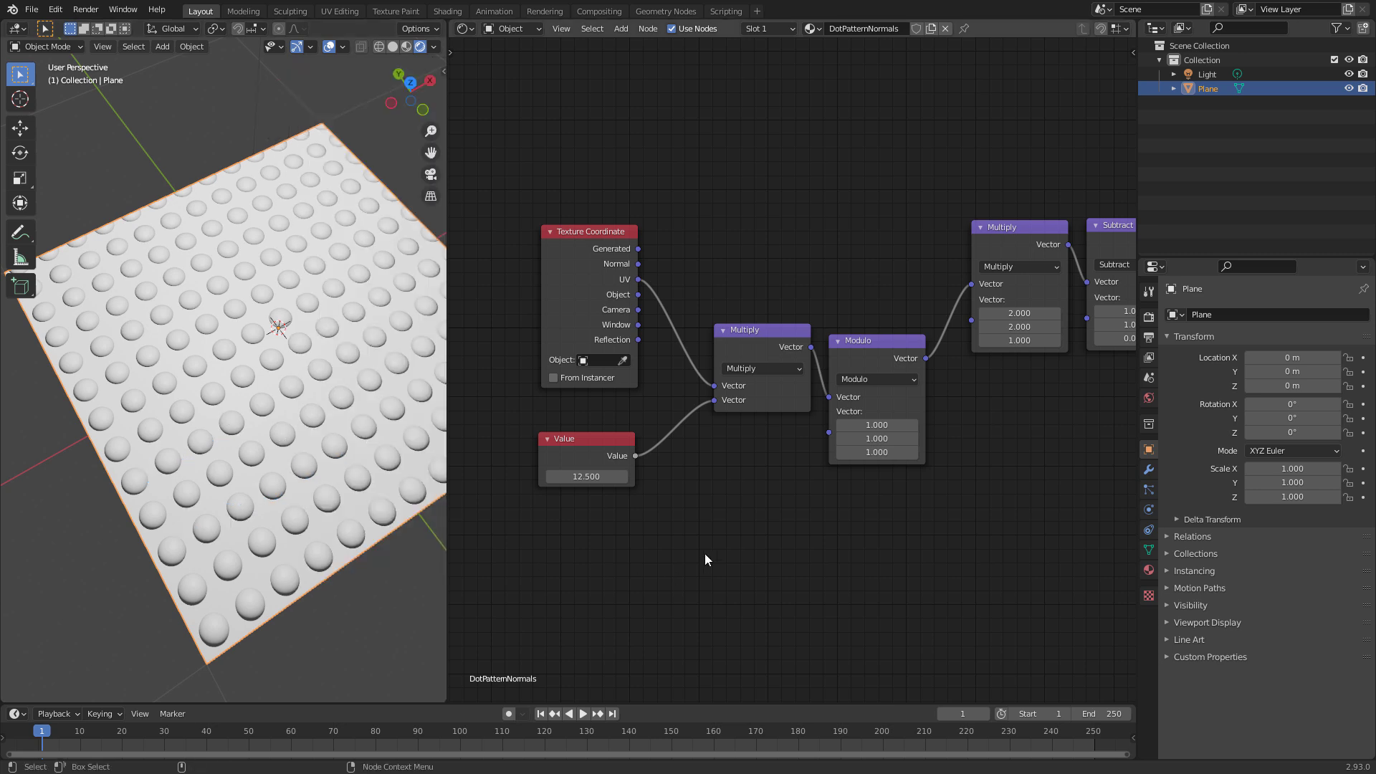
Step: Duplicate the scaling Multiply node and insert the copy between that node and Modulo, spacing the nodes apart
middle_drag(793, 550, 770, 568)
click(749, 362)
key(shift+d)
click(785, 162)
middle_drag(803, 519, 777, 517)
drag(699, 359, 673, 366)
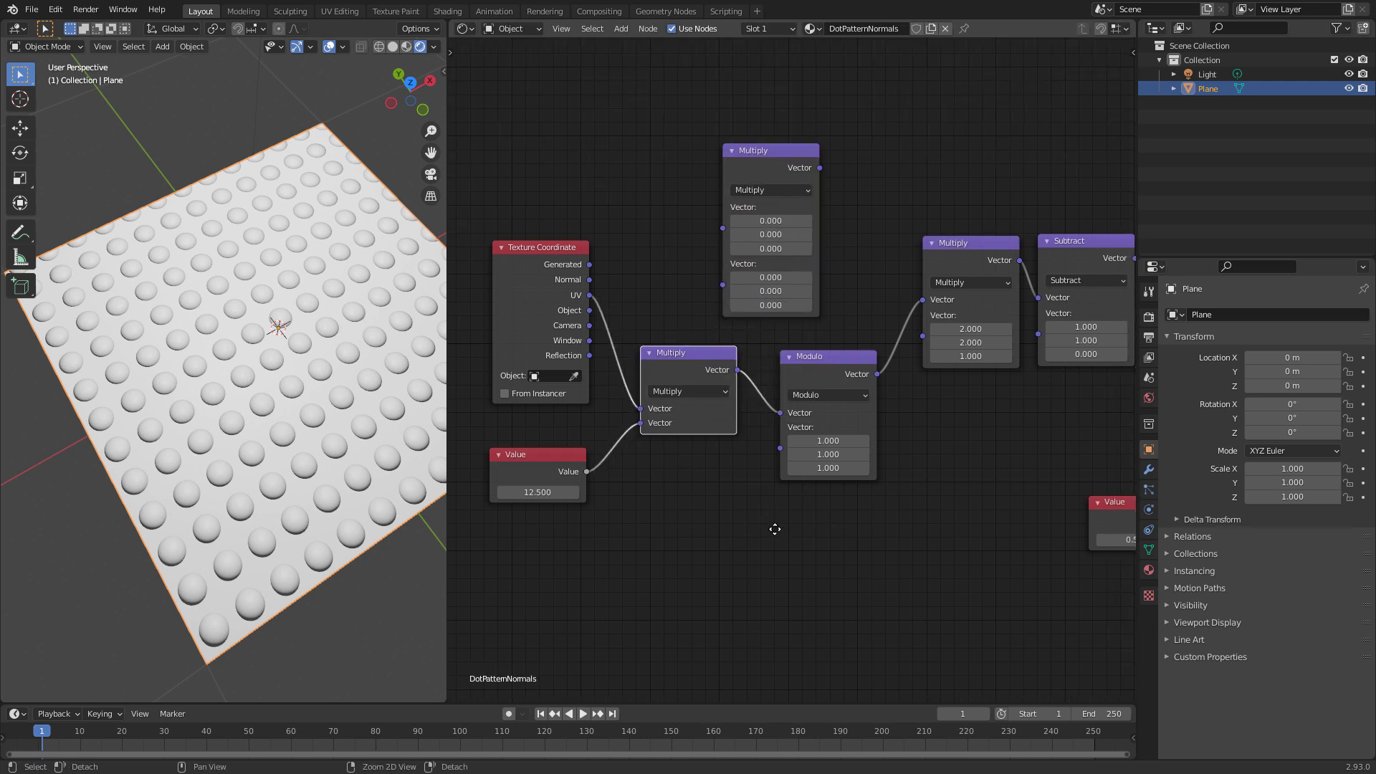
middle_drag(802, 534, 796, 535)
drag(793, 357, 825, 357)
drag(767, 176, 832, 393)
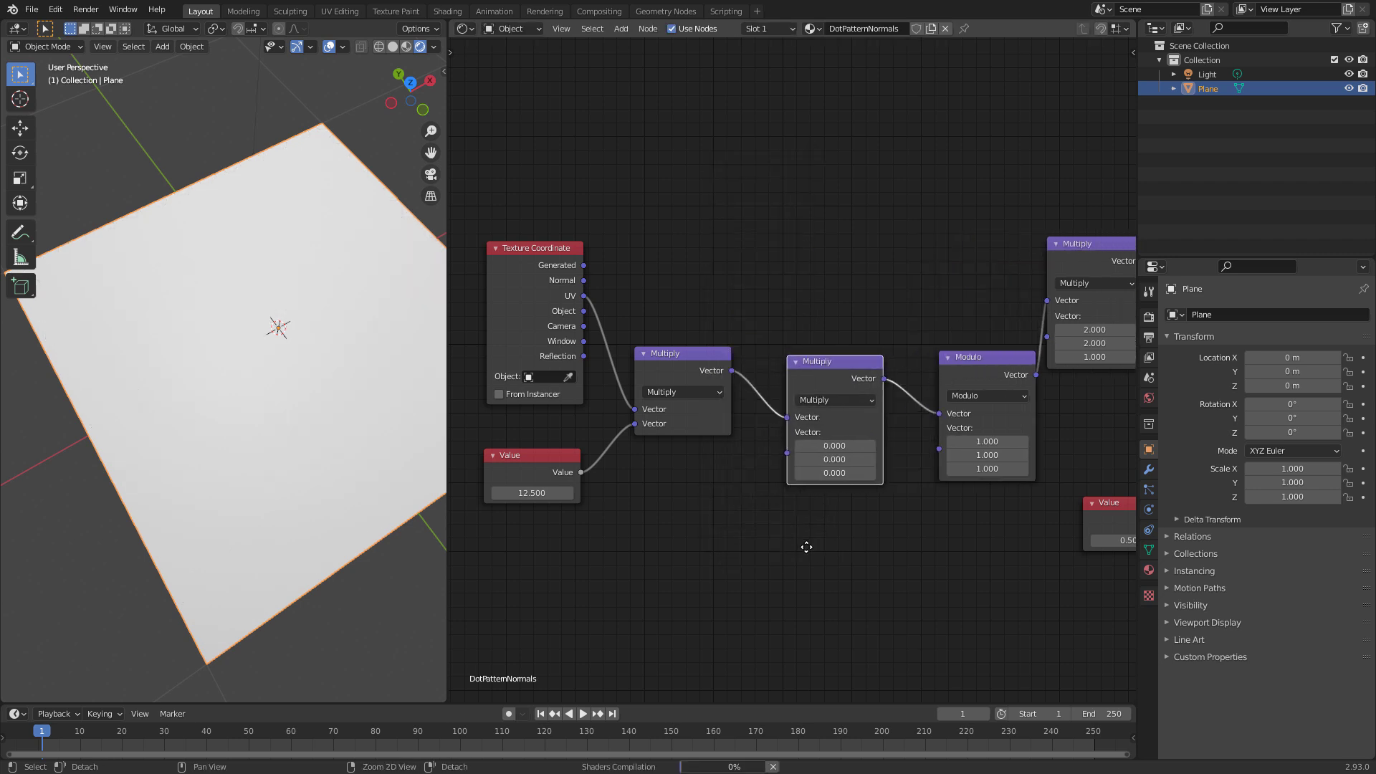
key(ctrl+z)
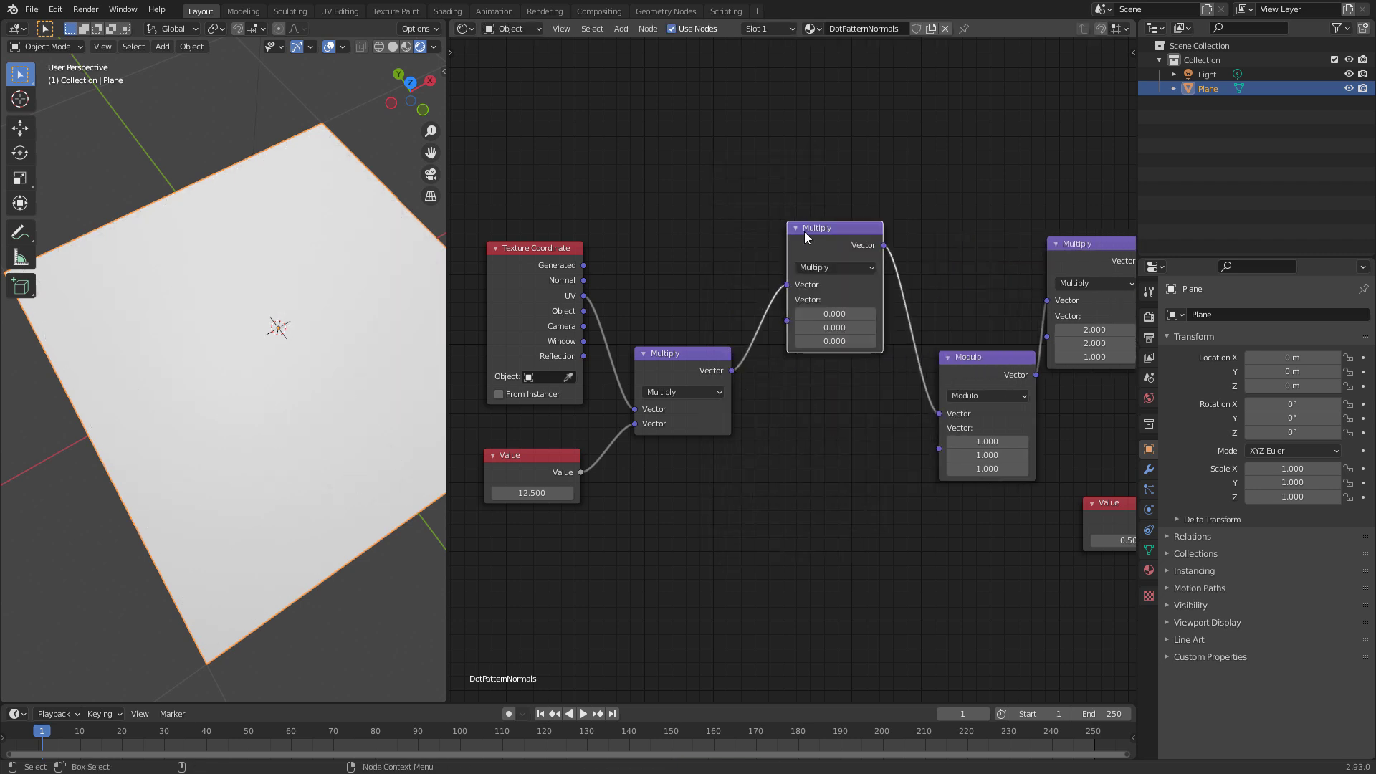
drag(802, 233, 797, 358)
Step: Change the inserted node to Add and try shifting the dots with its second vector, resetting it to 0.000
click(820, 392)
click(802, 407)
drag(800, 439, 858, 456)
key(BackSpace)
key(BackSpace)
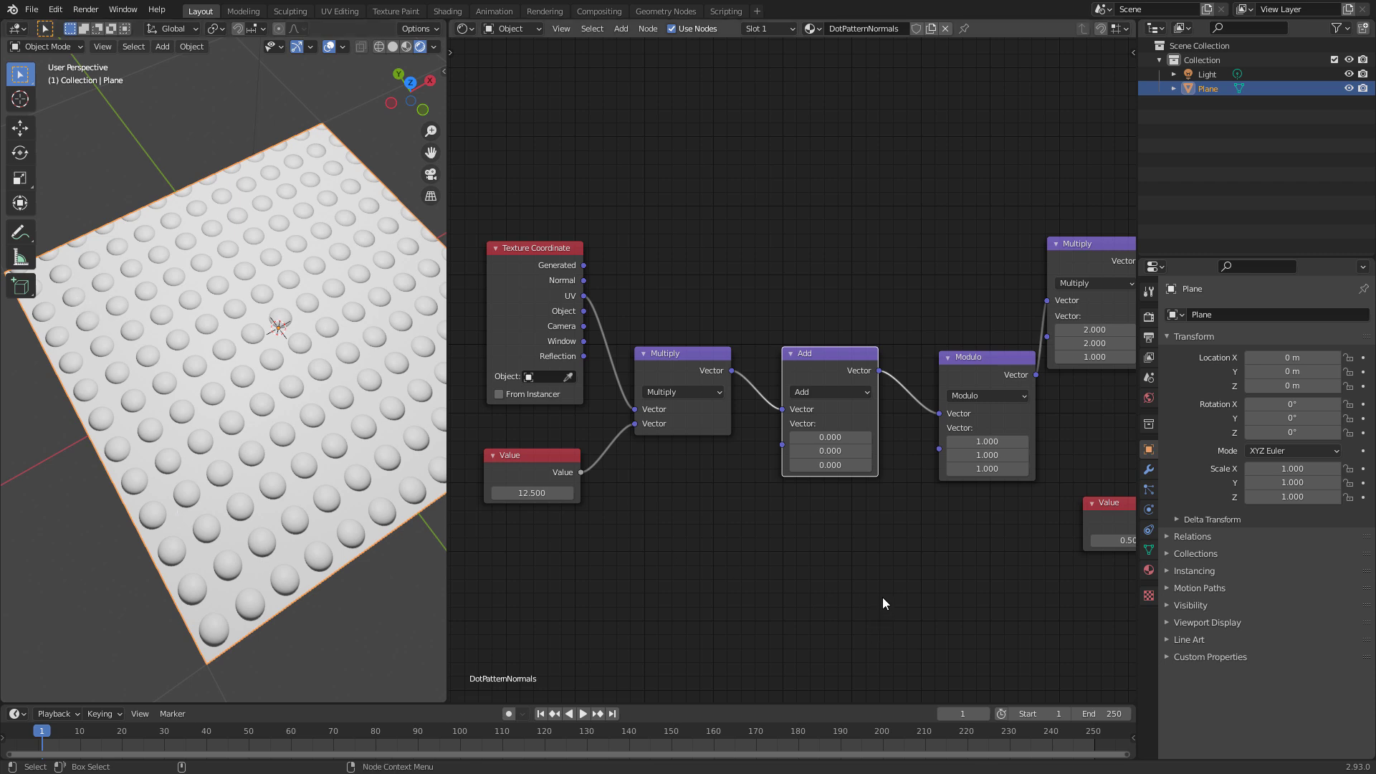
Step: Add a Separate XYZ node fed by the UV output and preview its Y output on the plane
scroll(860, 606, up, 3)
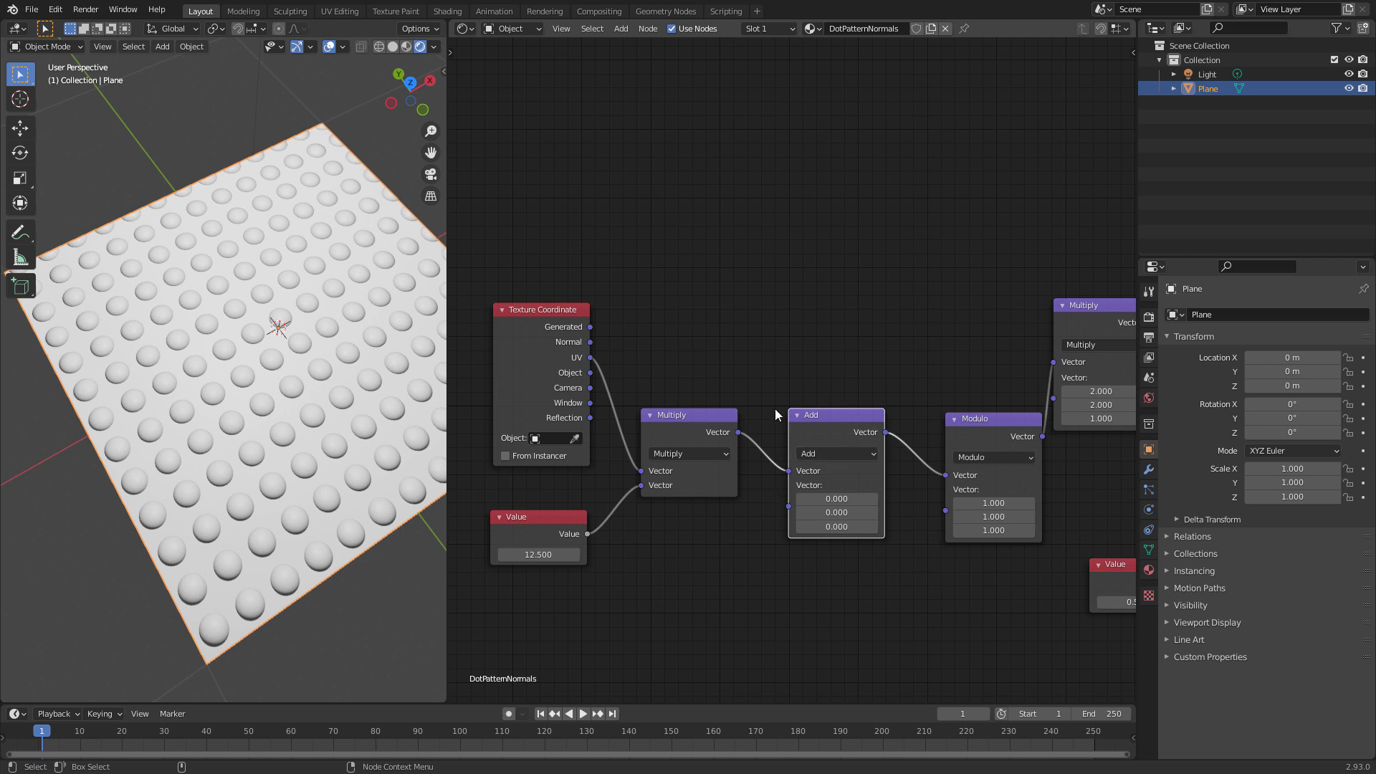
key(shift+a)
click(698, 321)
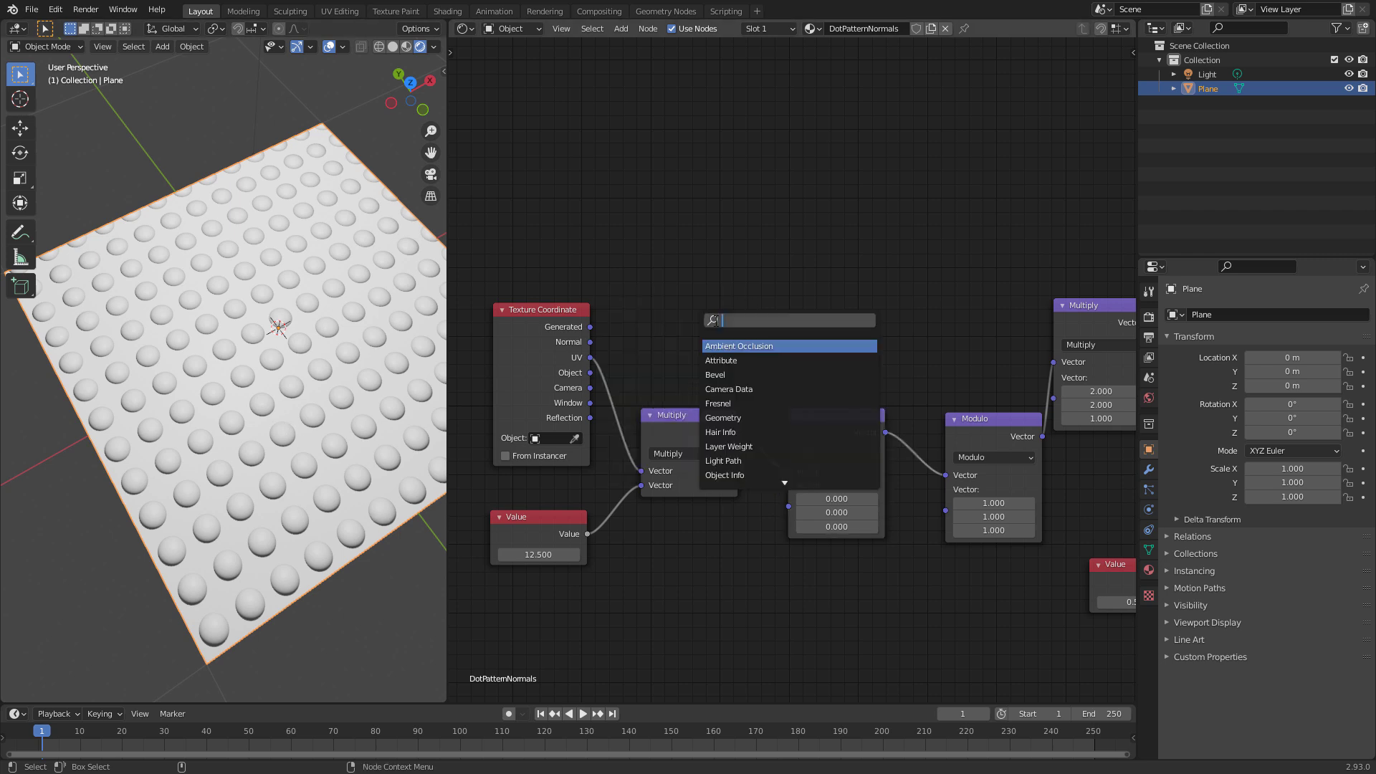
text(sep)
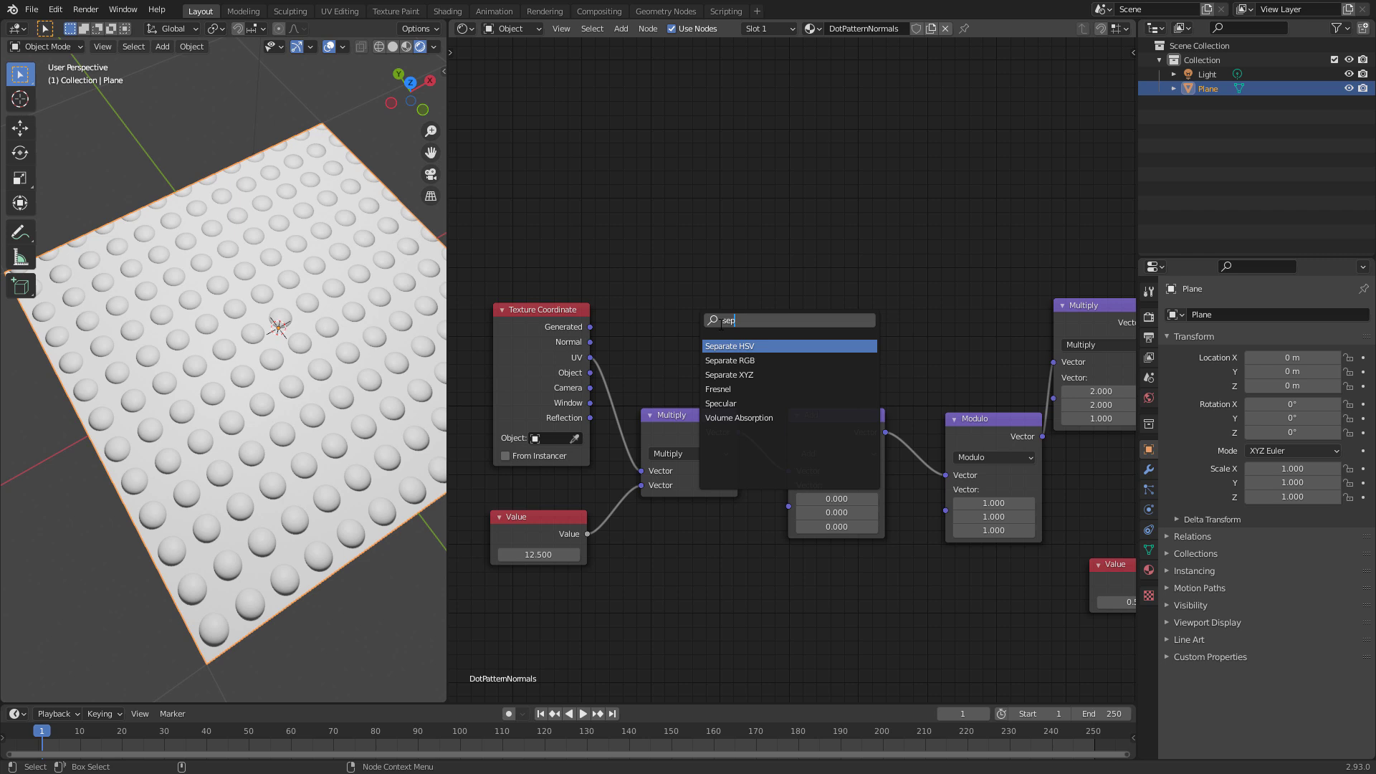
click(754, 375)
drag(591, 358, 669, 267)
ctrl+shift+click(717, 192)
ctrl+shift+click(721, 191)
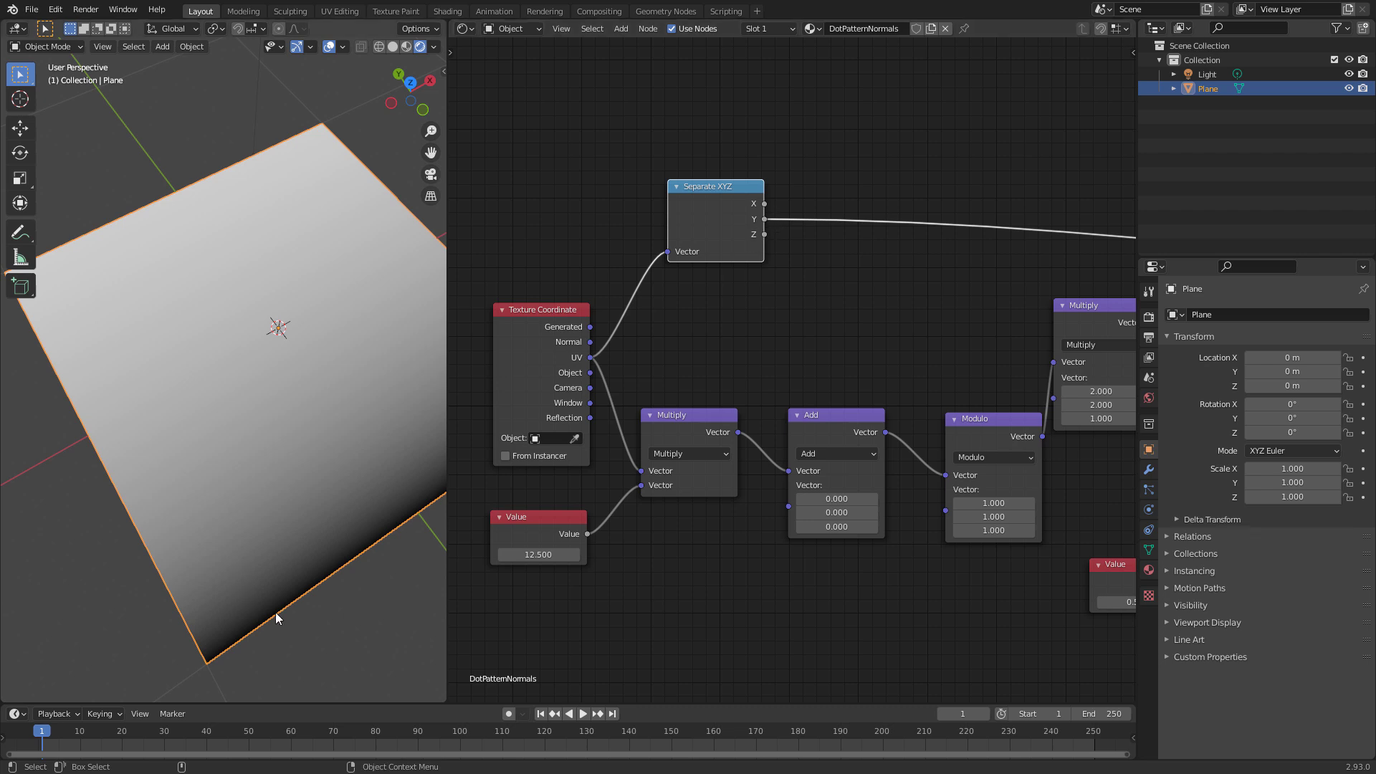
middle_drag(872, 316, 737, 293)
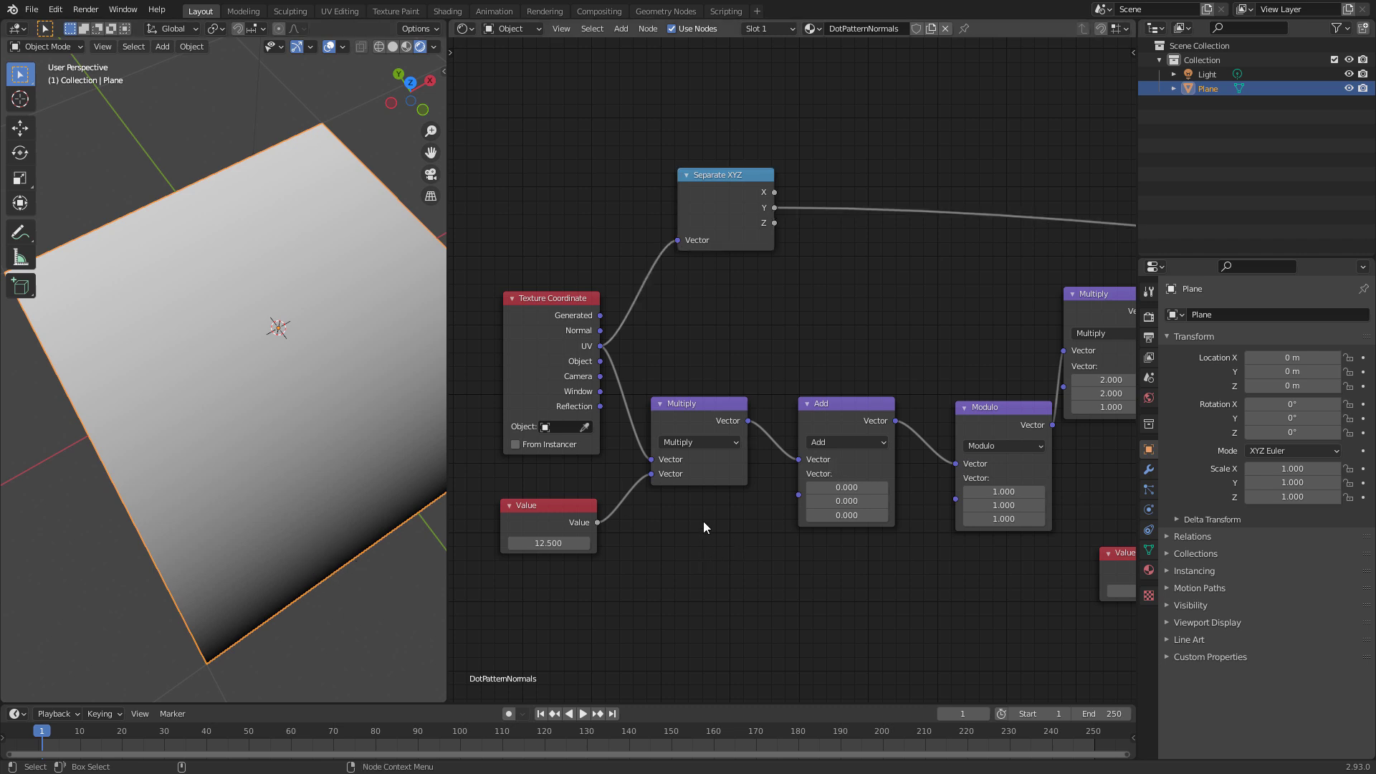
Step: Add a Math node set to Multiply and insert it on the preview link from Separate XYZ's Y output
middle_drag(703, 522, 628, 546)
key(shift+a)
click(744, 336)
text(math)
key(Return)
click(817, 308)
click(786, 300)
click(813, 372)
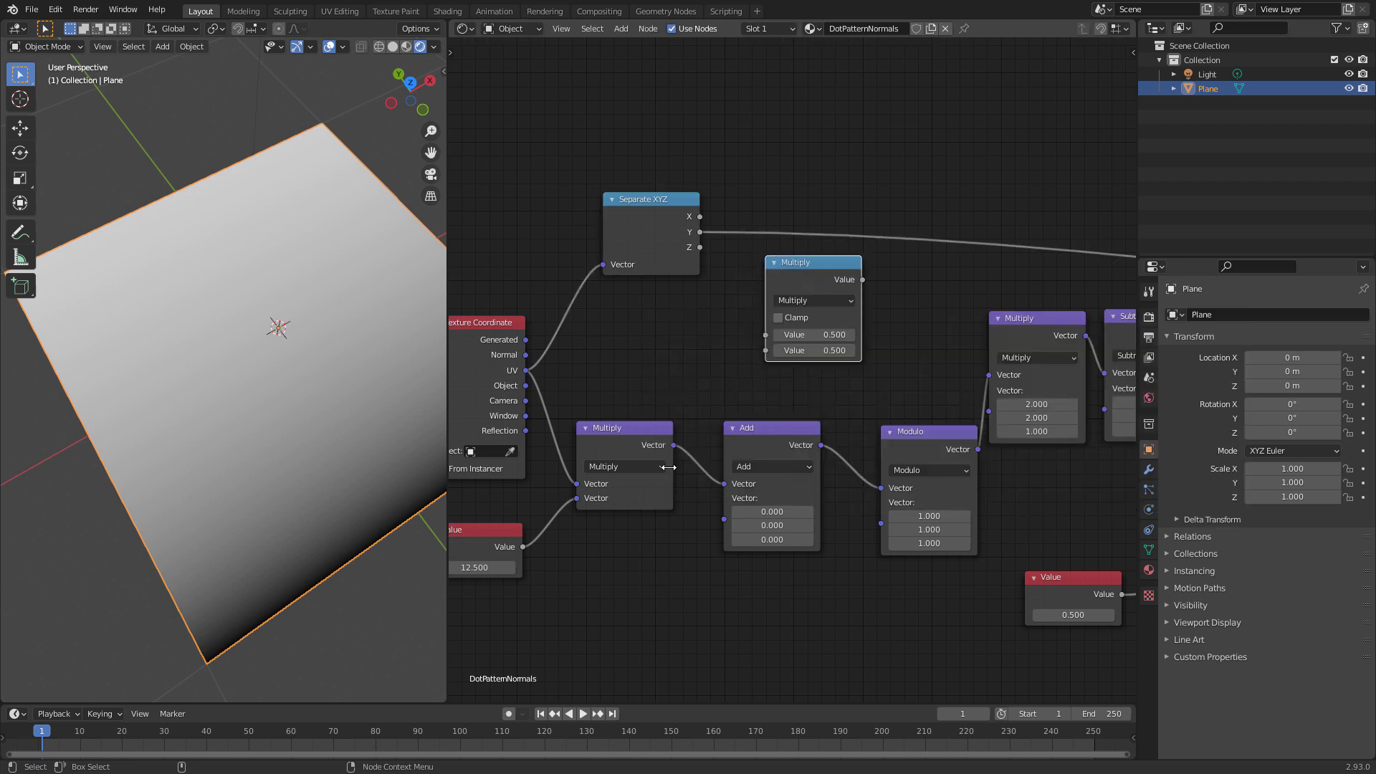
drag(811, 262, 802, 196)
middle_drag(750, 359, 818, 324)
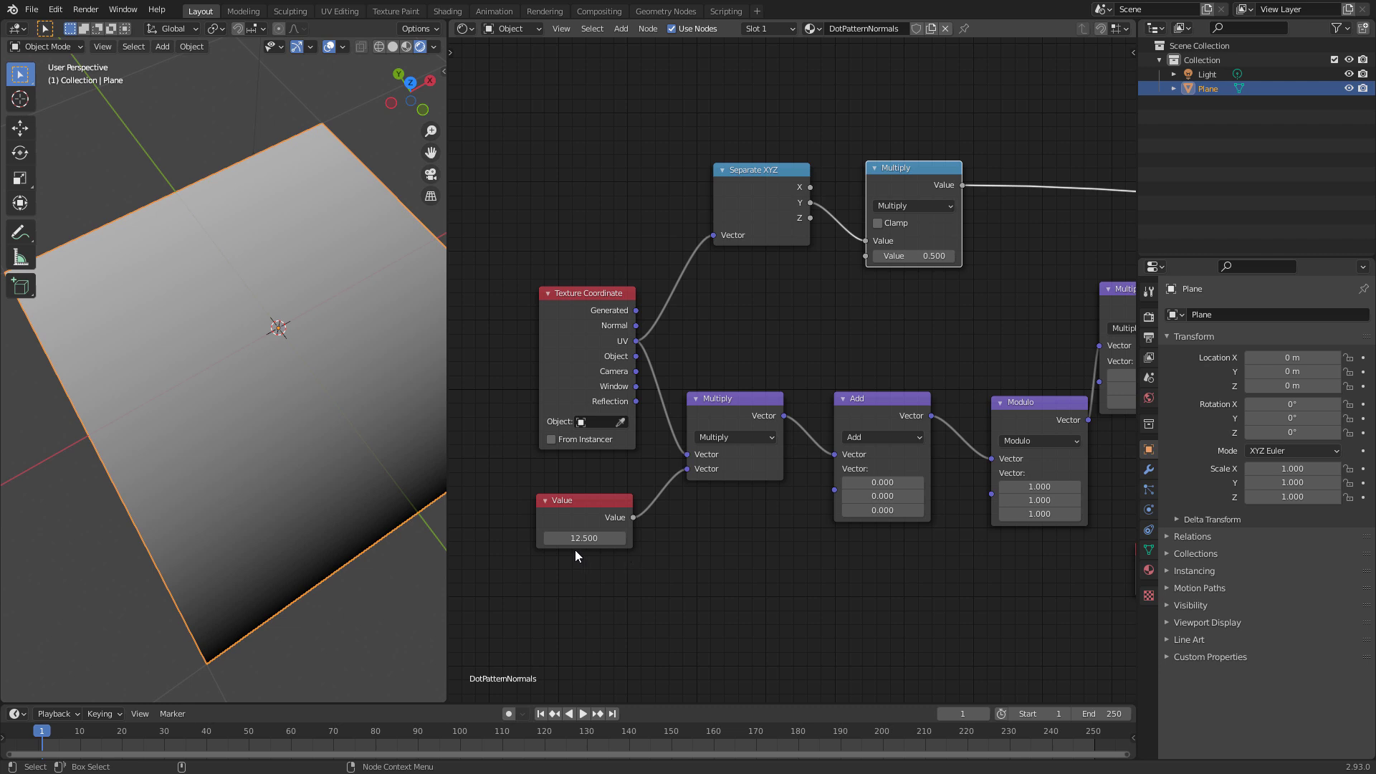
middle_drag(609, 547, 597, 519)
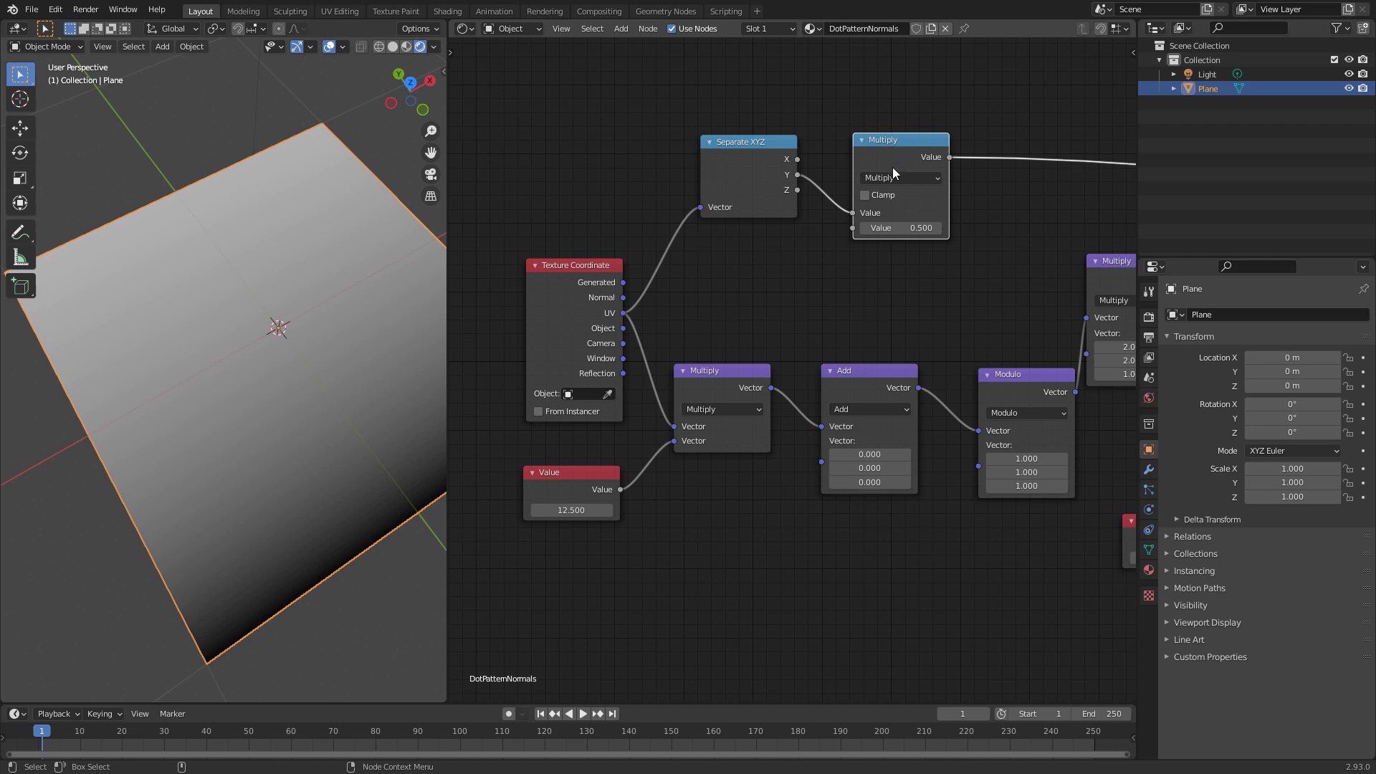
Step: Duplicate the Math Multiply node below the Value node and feed the Value output into the copy, multiplying by 0.500
key(shift+d)
click(637, 505)
drag(622, 490, 526, 621)
click(574, 585)
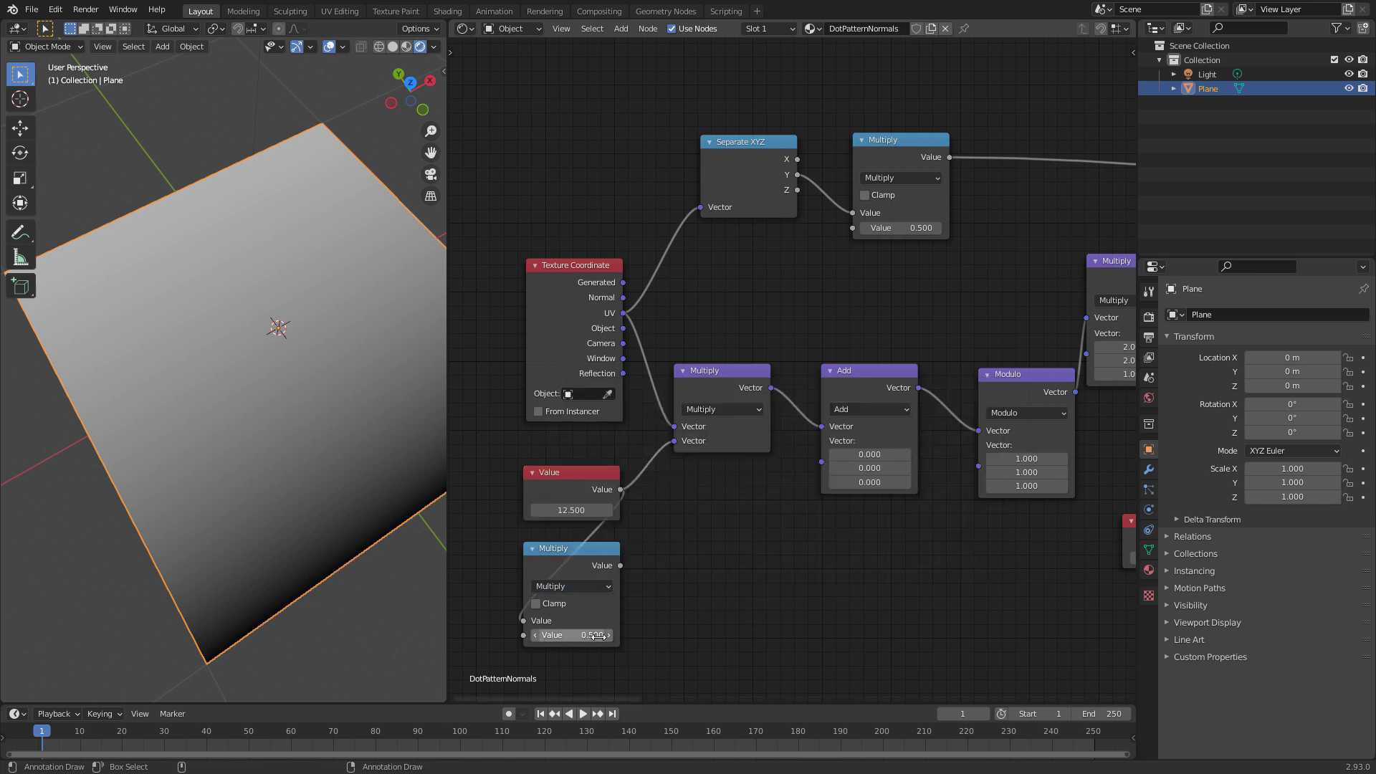
Step: Set the scale Value node to 20 and connect the halved value to the second input of the Multiply node after Separate XYZ
click(609, 510)
text(20)
key(Return)
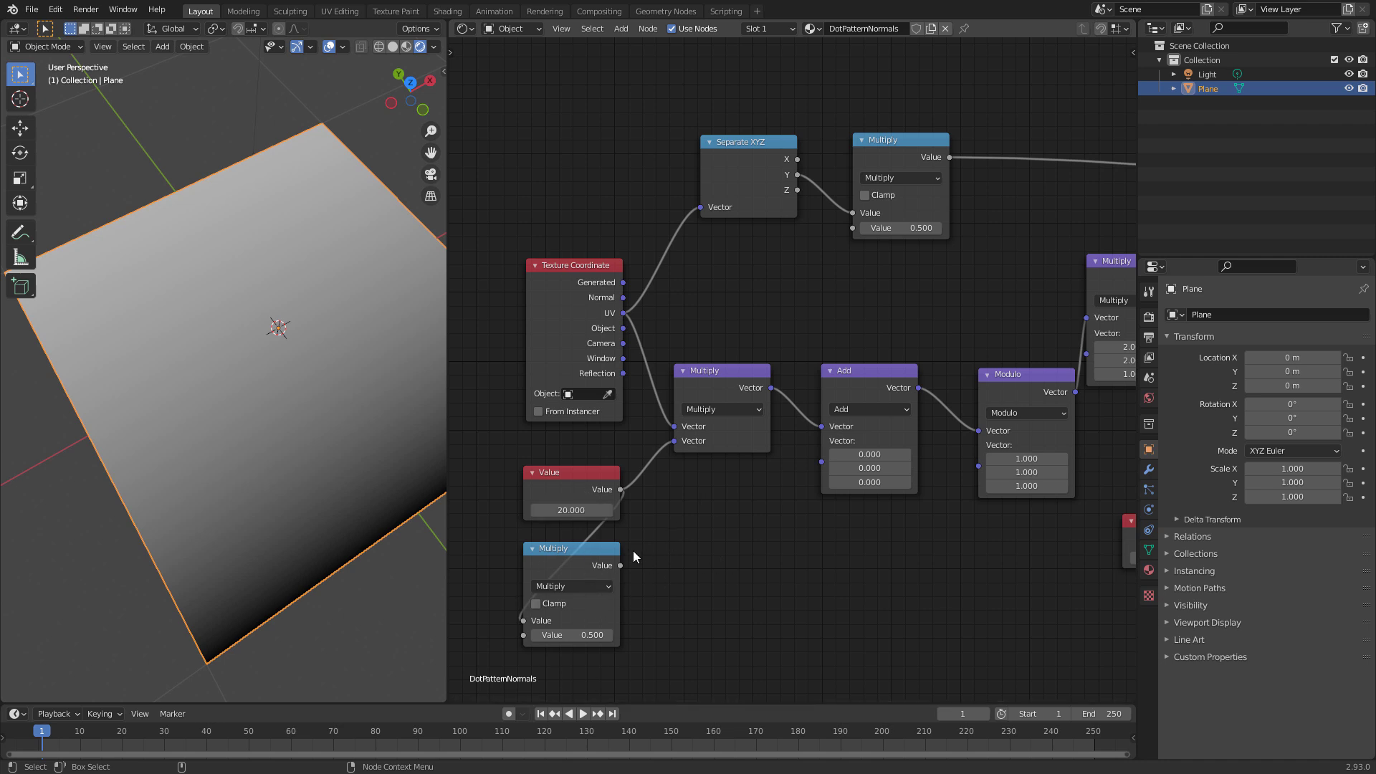
drag(620, 566, 852, 228)
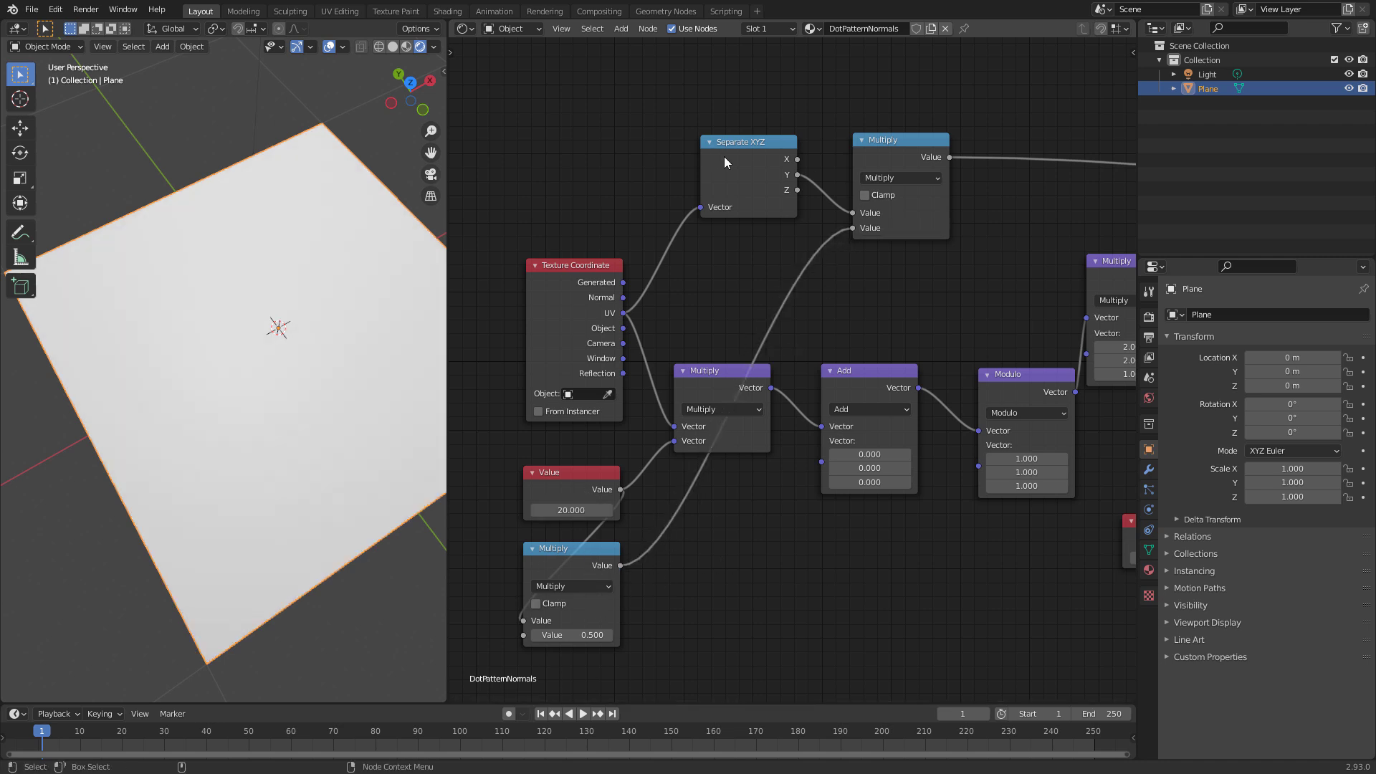
Step: Duplicate the Multiply node after Separate XYZ and change the copy's operation to Modulo
middle_drag(1014, 251, 864, 307)
drag(766, 188, 740, 185)
key(shift+d)
click(859, 244)
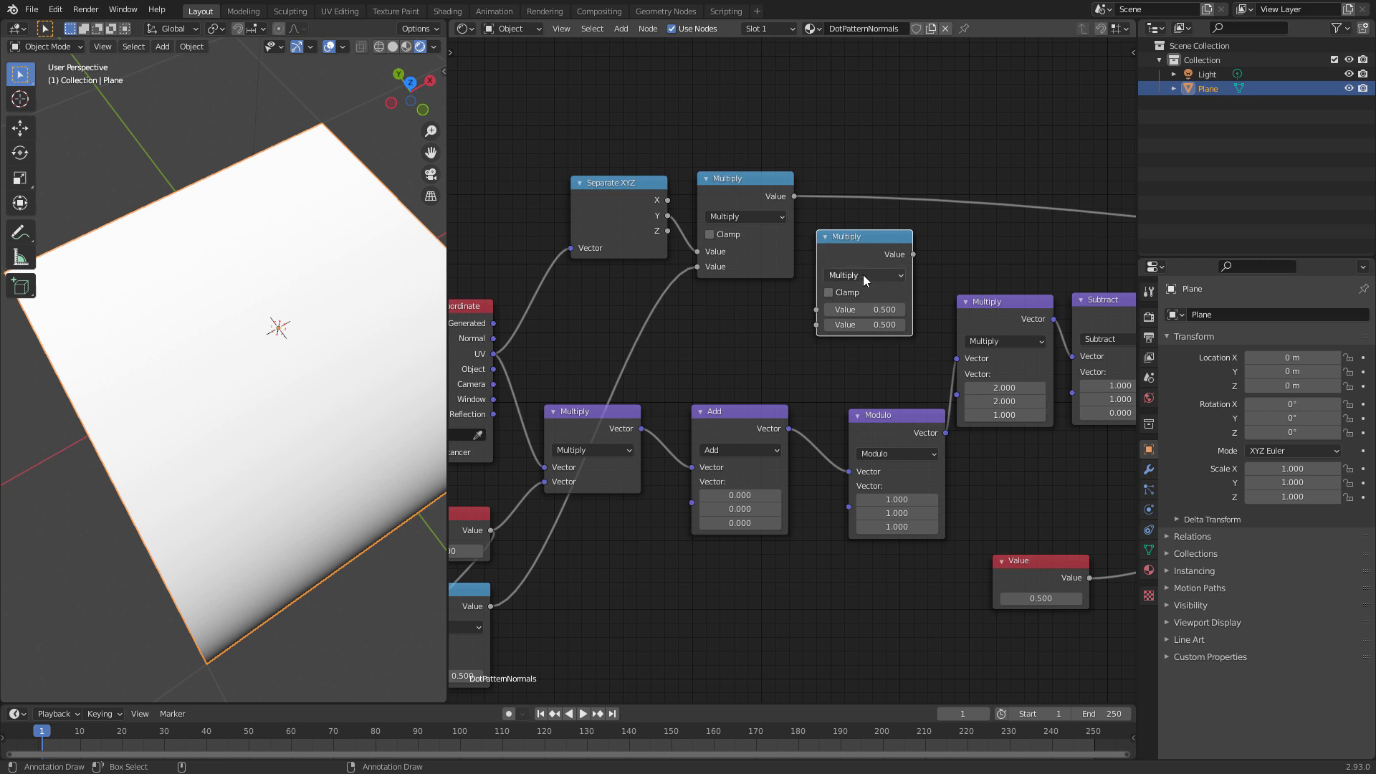
click(865, 276)
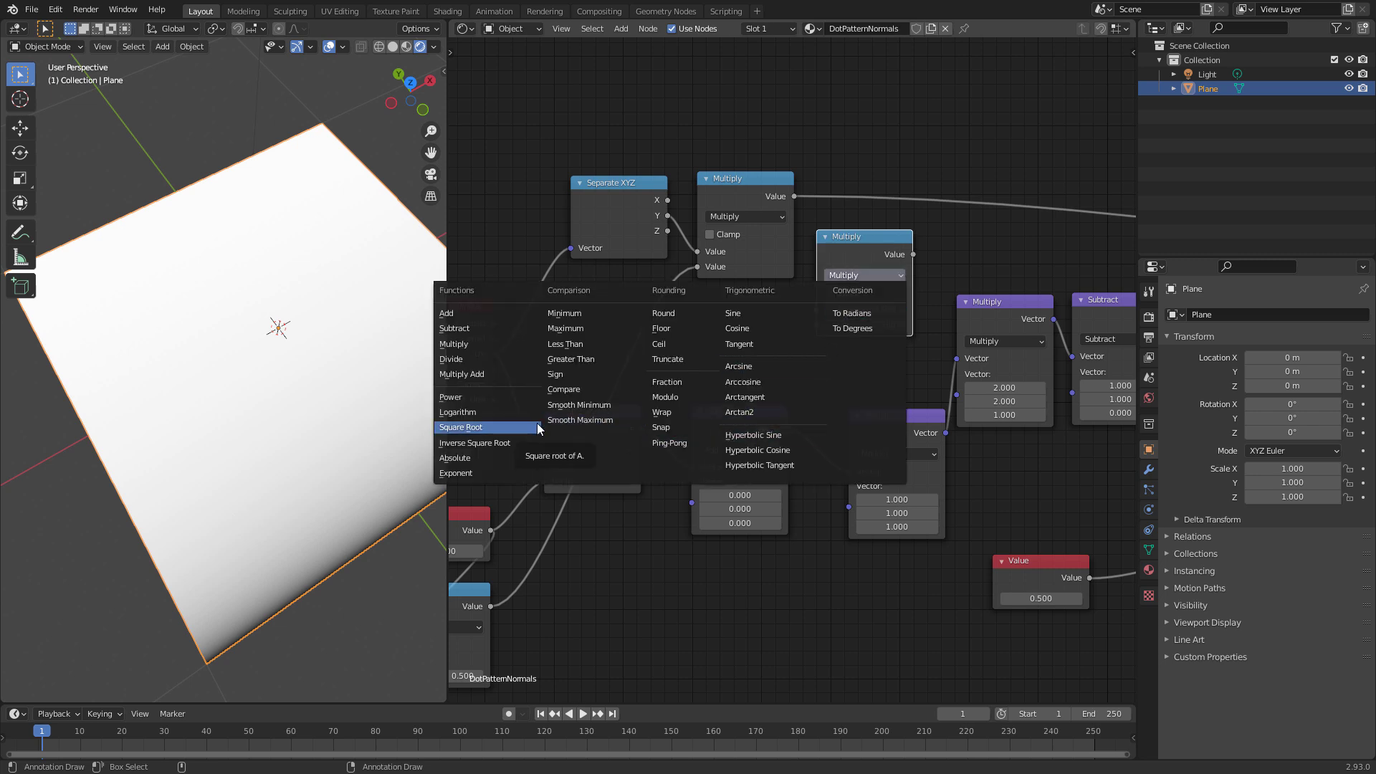
click(674, 396)
Step: Insert the Math Modulo node on the preview link after Multiply and set its second value to 1
drag(896, 240, 928, 170)
click(925, 254)
text(1)
key(Return)
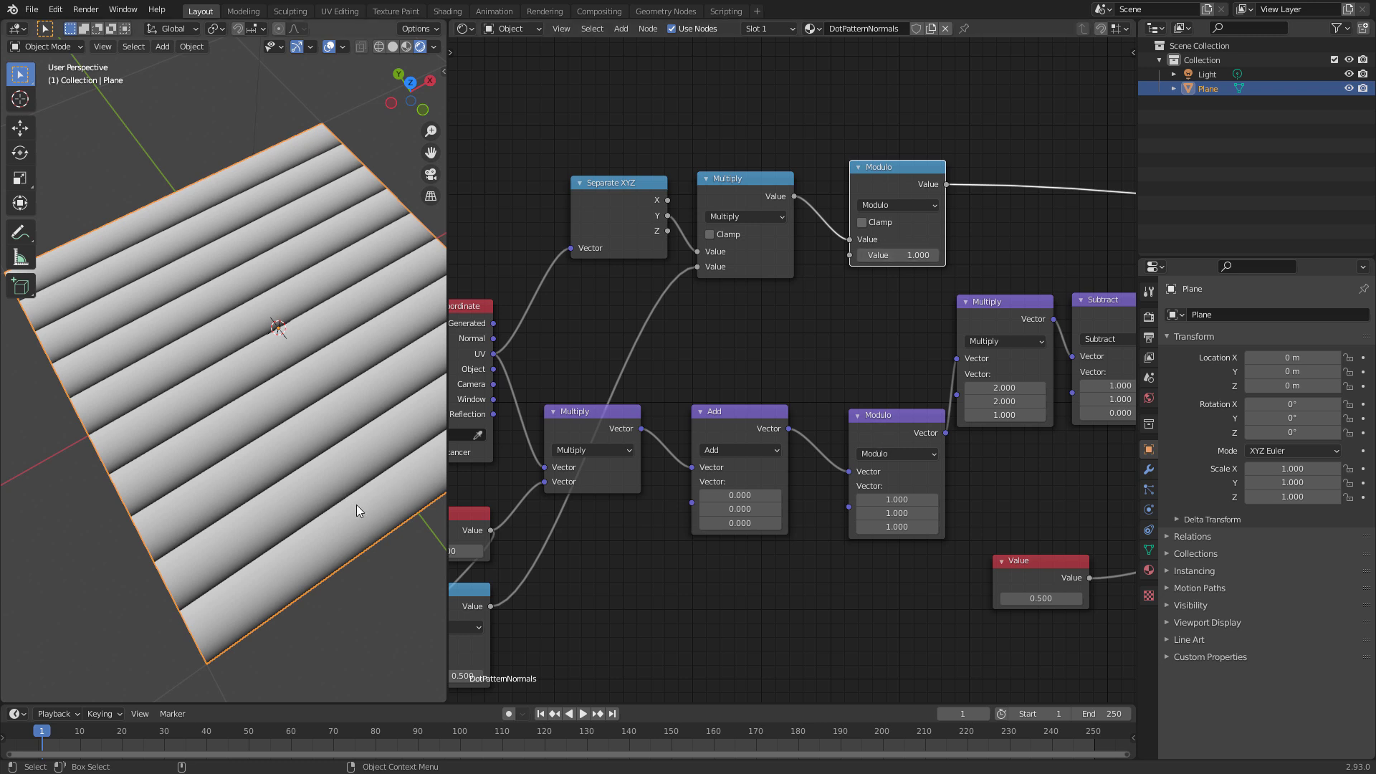
Step: Compare the row stripes of the Math Modulo with the tile grid of the vector Modulo by previewing each in turn
ctrl+shift+click(893, 419)
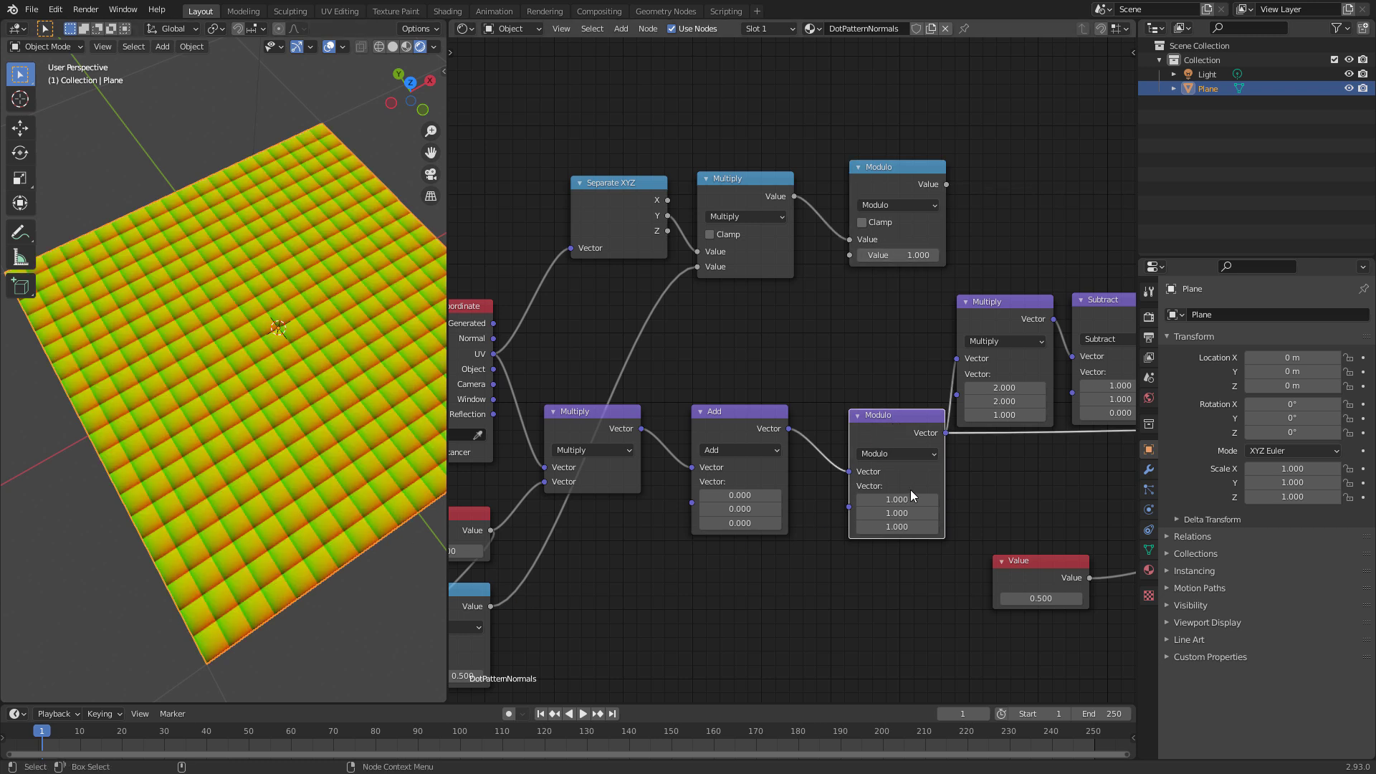
ctrl+shift+click(919, 191)
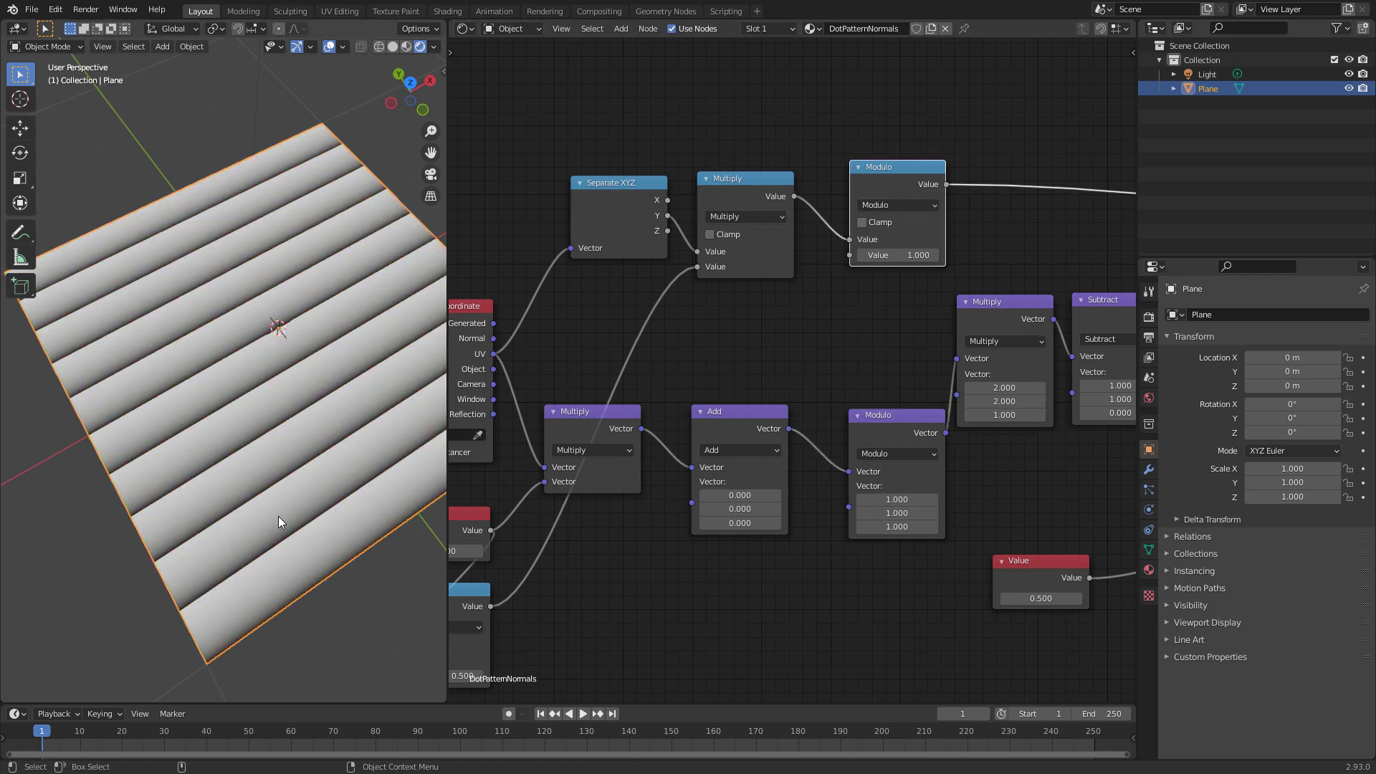
ctrl+shift+click(881, 433)
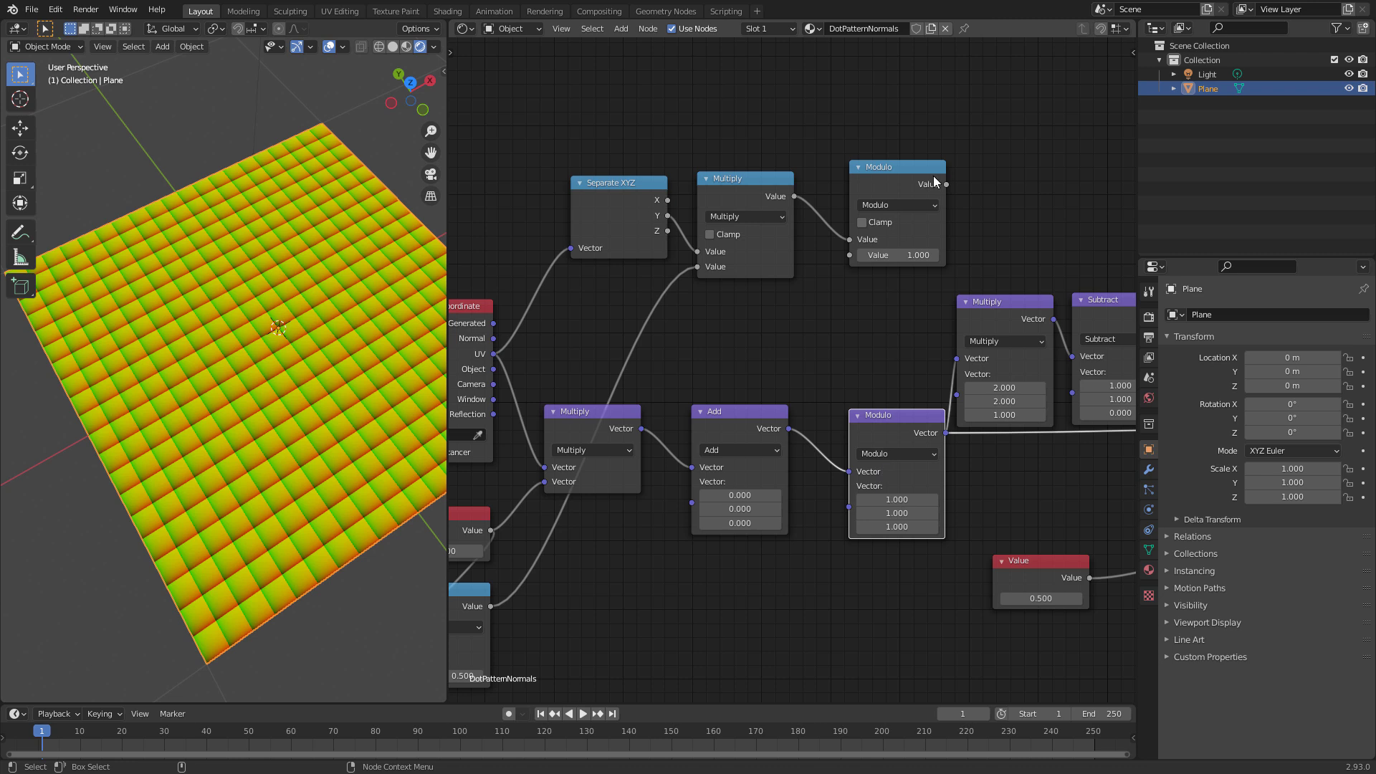
ctrl+shift+click(903, 175)
middle_drag(897, 183, 818, 176)
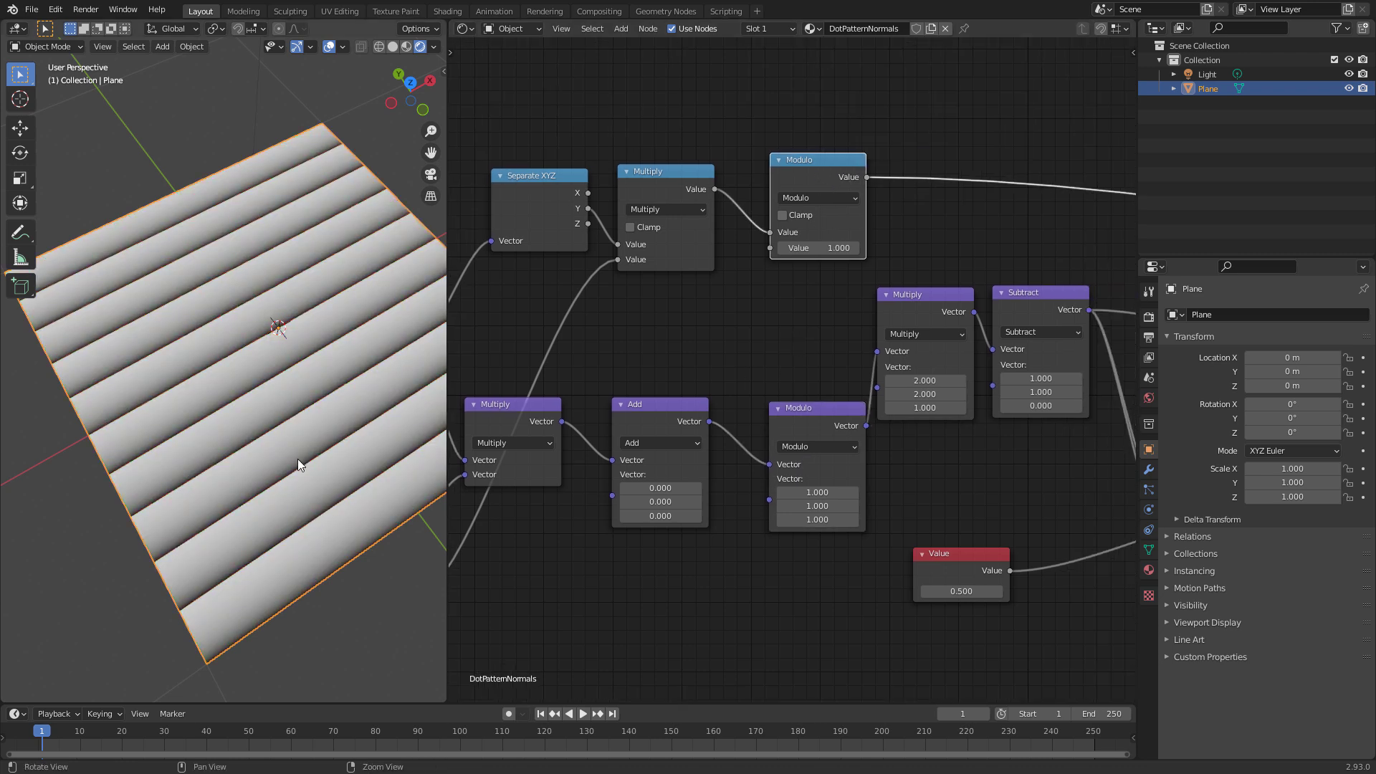
middle_drag(328, 469, 246, 528)
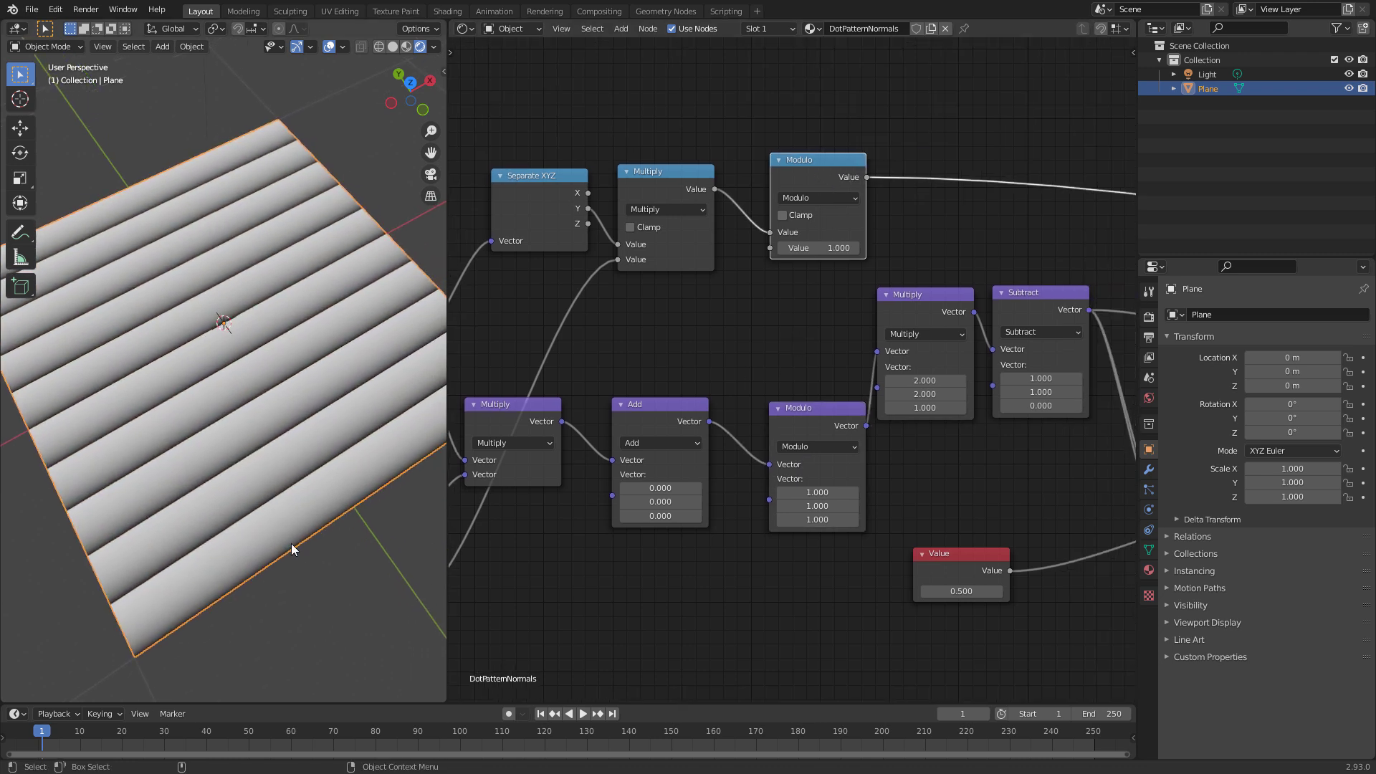
Step: Duplicate the Math Modulo node, insert the copy after it, and change it to Greater Than with a threshold of 0.5
drag(828, 166, 796, 165)
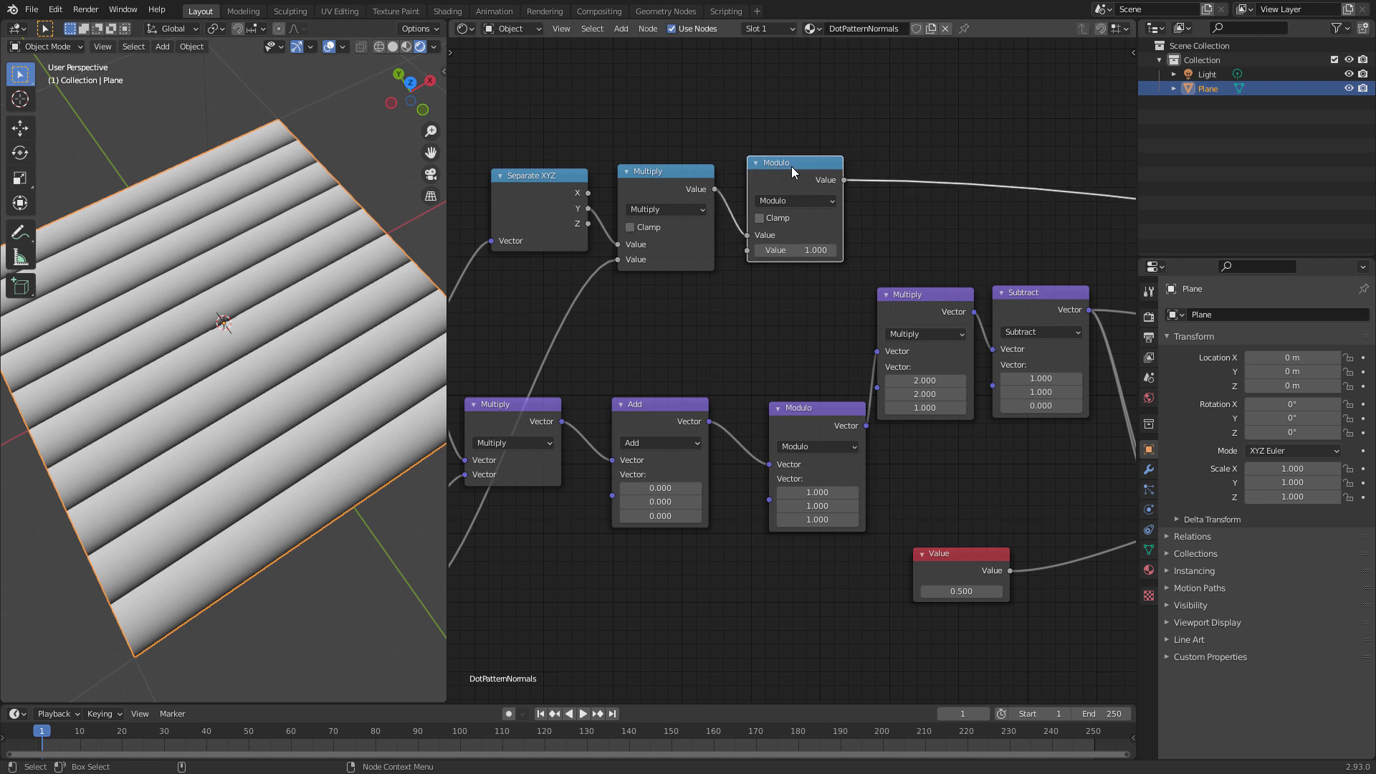
key(shift+d)
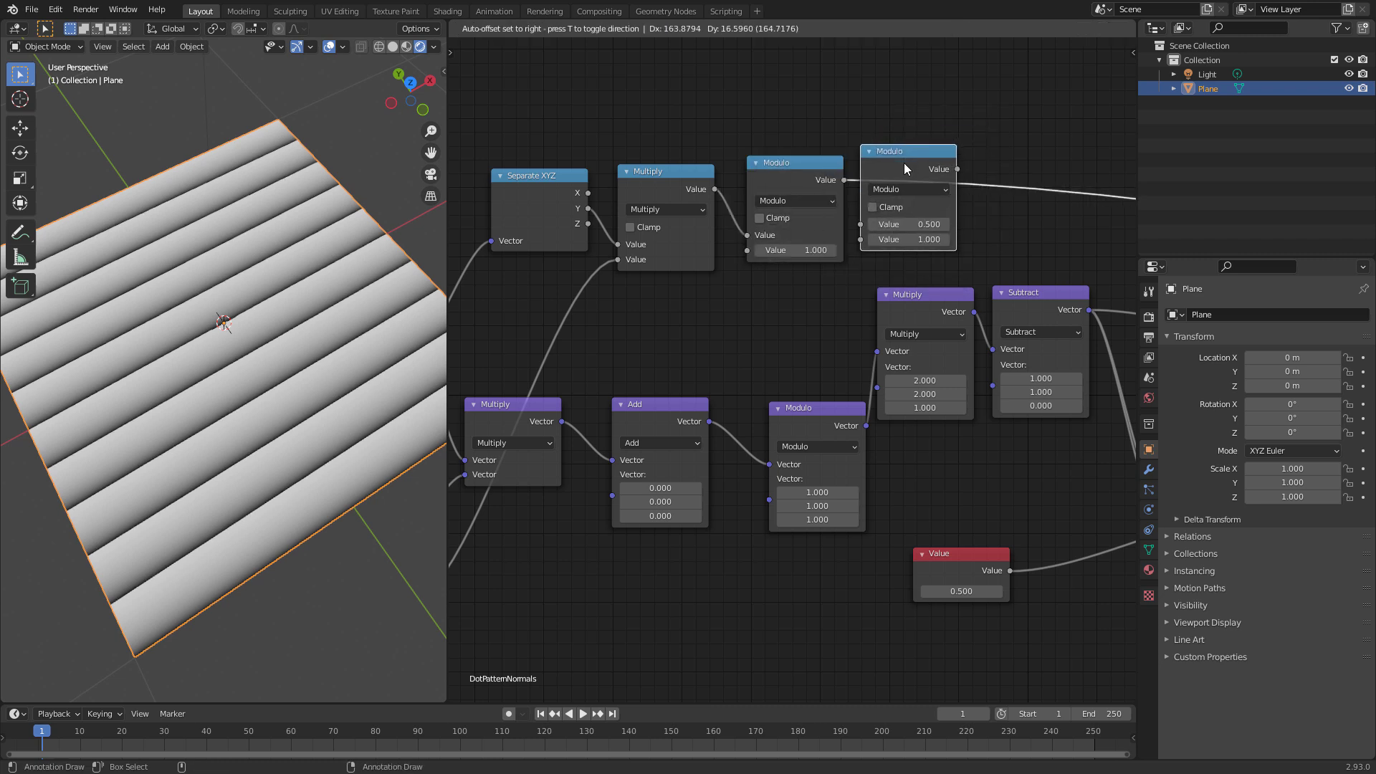
click(946, 165)
click(937, 191)
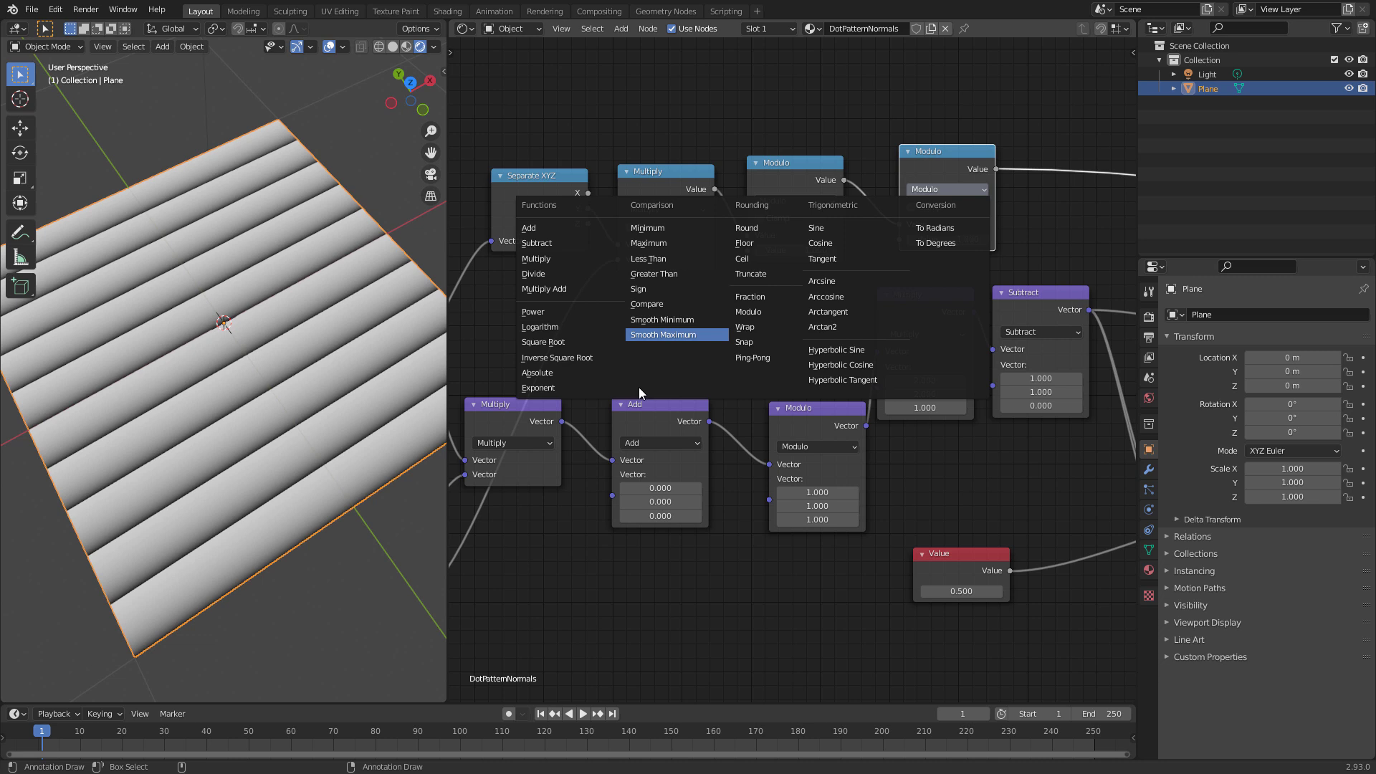
click(654, 274)
click(954, 239)
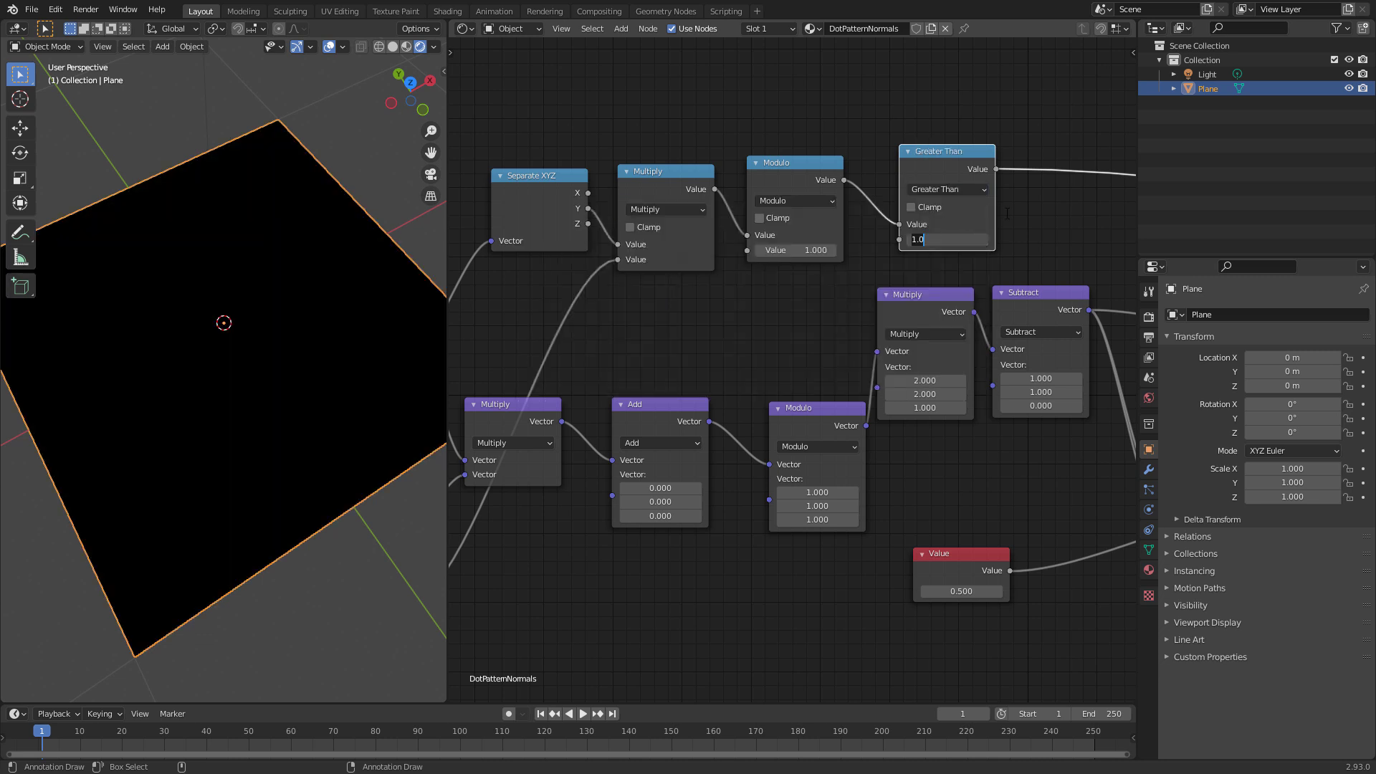
text(0.5)
key(Return)
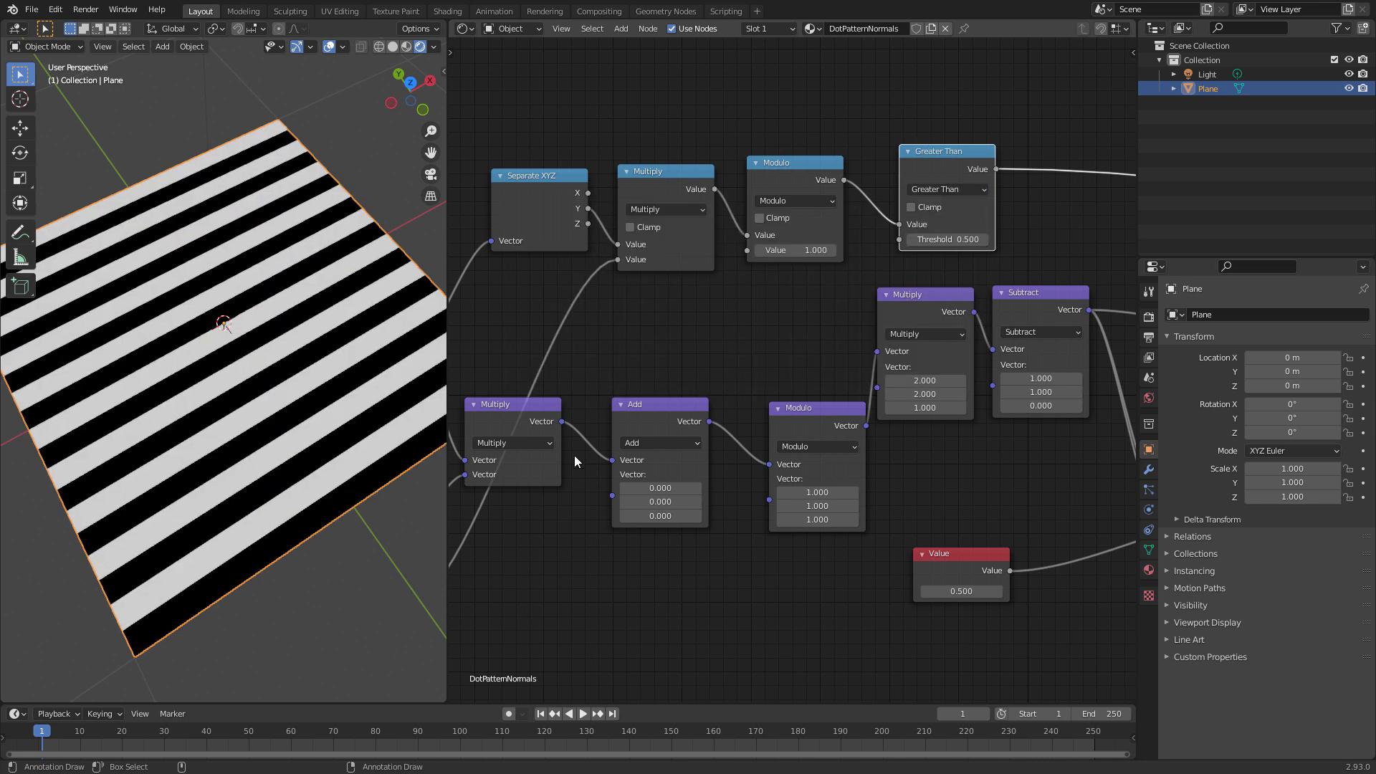
Step: Duplicate the Greater Than node, change the copy to Multiply by 0.500, and insert it after Greater Than
drag(934, 152, 910, 157)
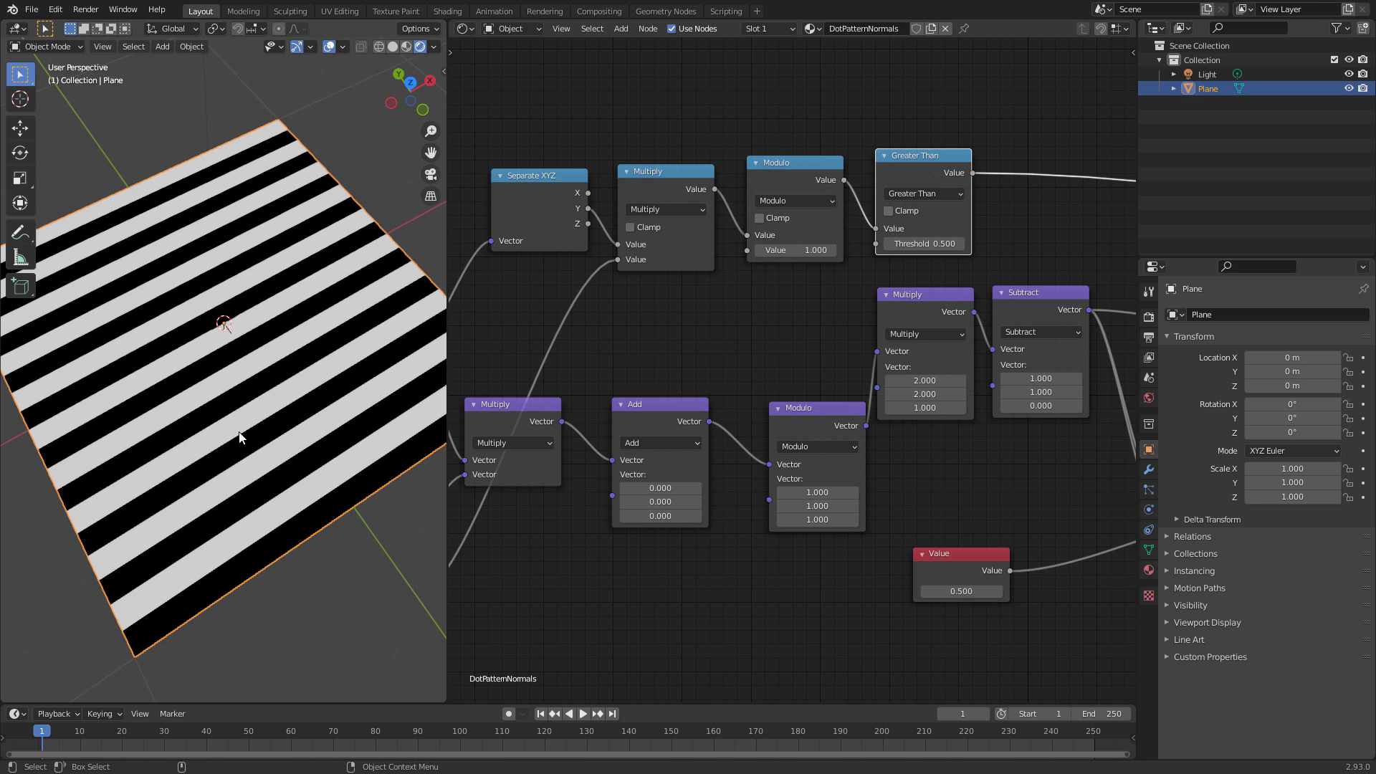
middle_drag(706, 374, 605, 384)
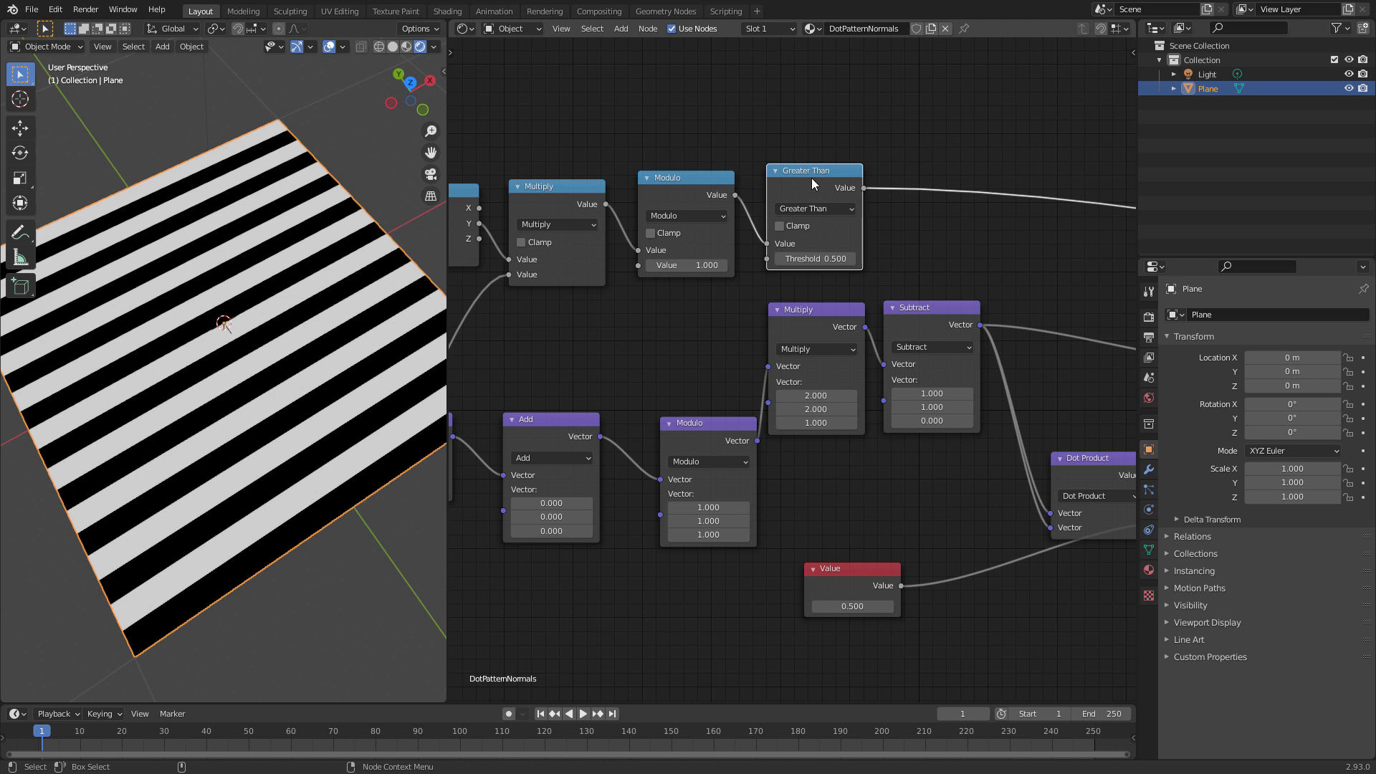
drag(808, 180, 973, 93)
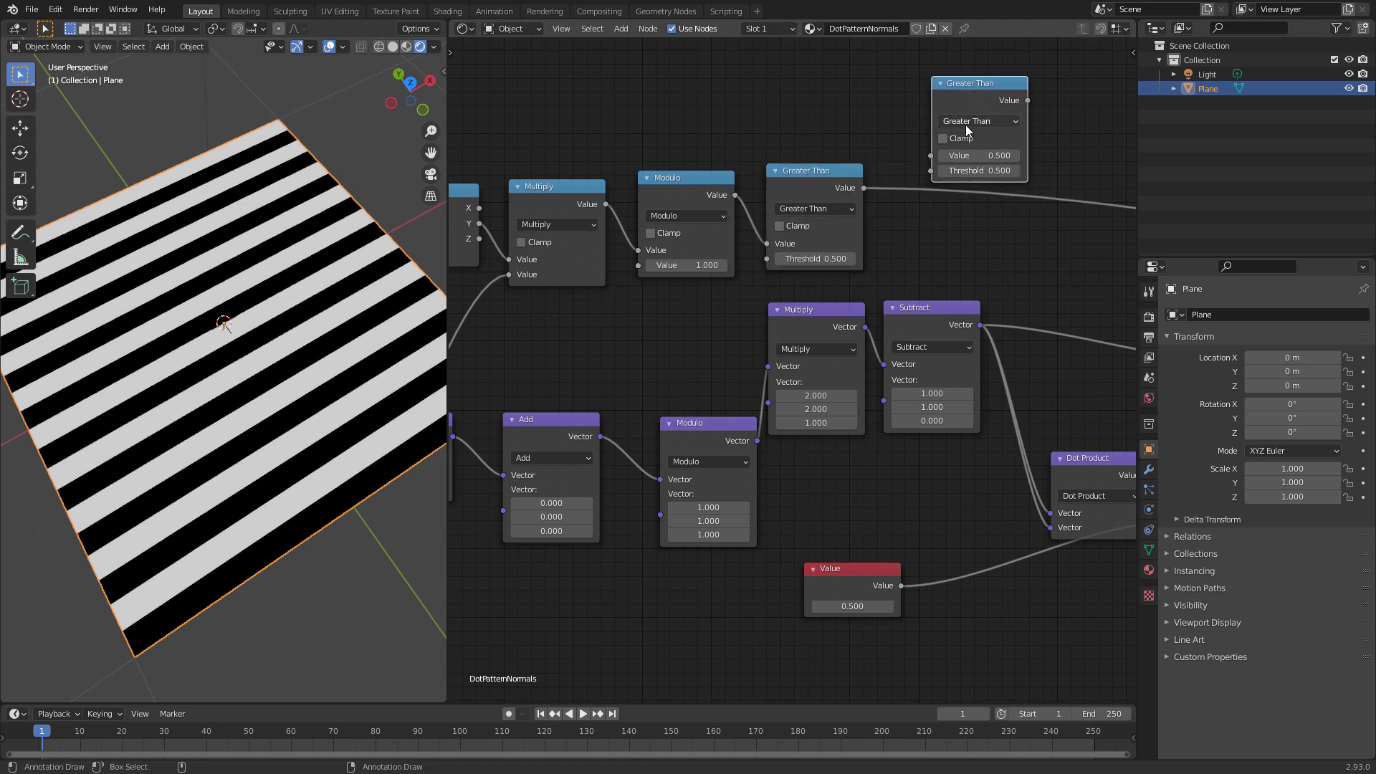
click(970, 119)
click(631, 189)
drag(983, 106, 976, 191)
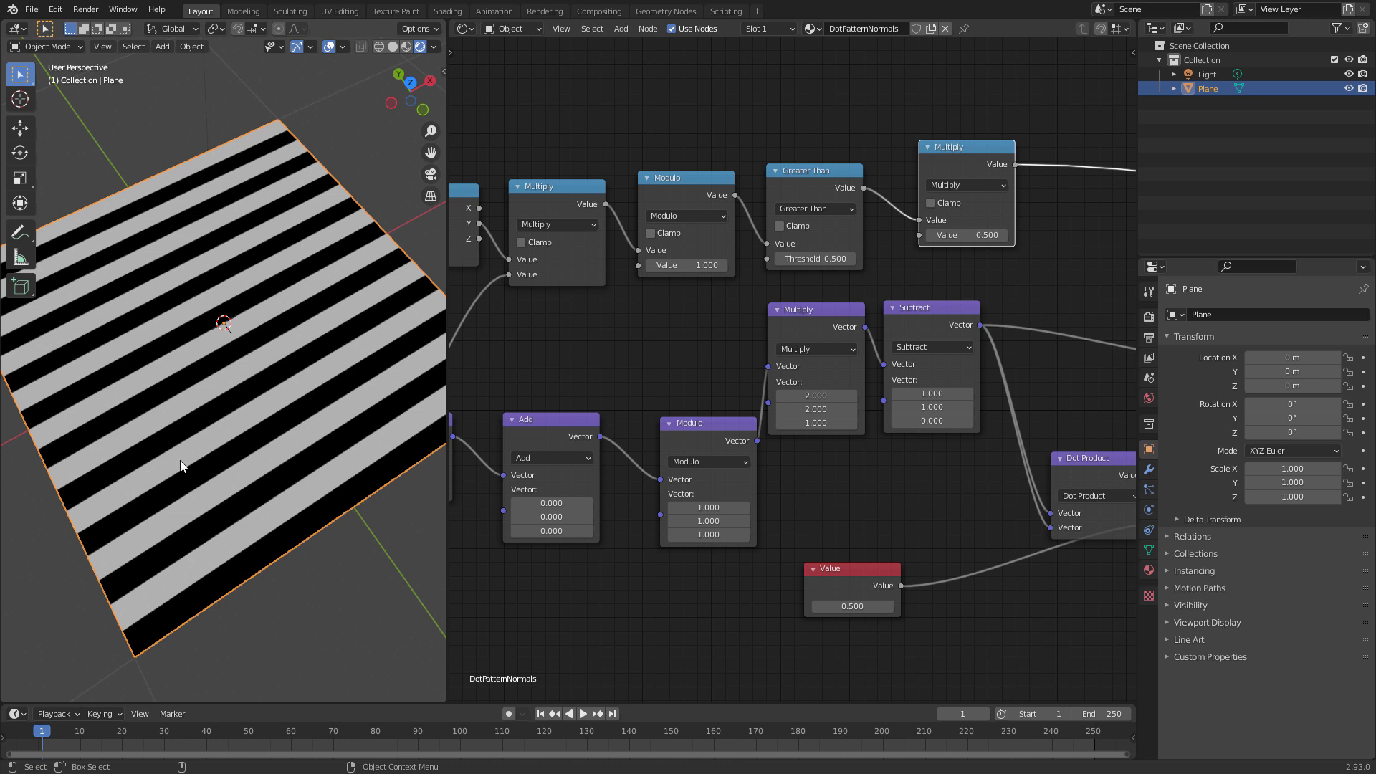
Step: Try an X offset of 0.500 in the Add node while previewing the vector Modulo, and return the preview to the last Math Multiply
ctrl+shift+click(699, 423)
drag(551, 503, 402, 554)
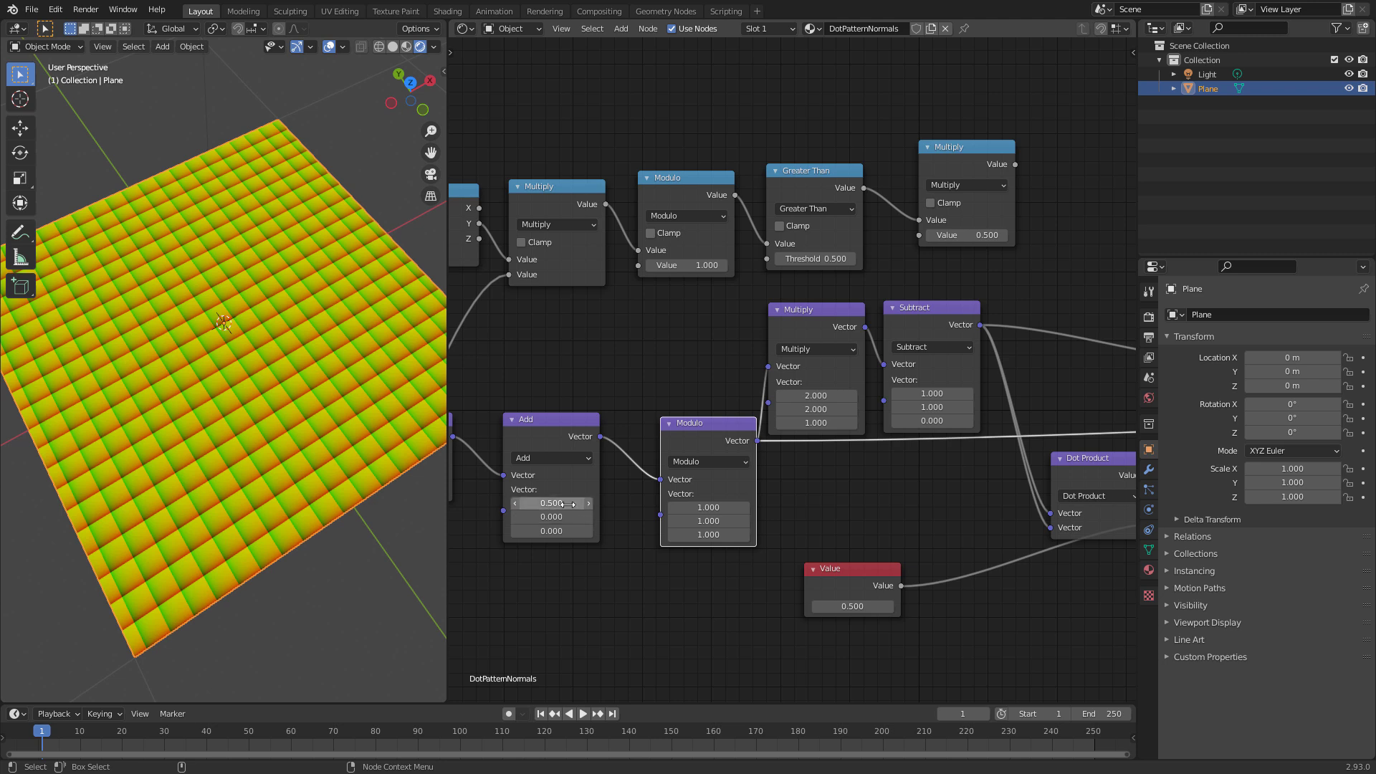
ctrl+shift+click(962, 148)
drag(983, 216, 980, 219)
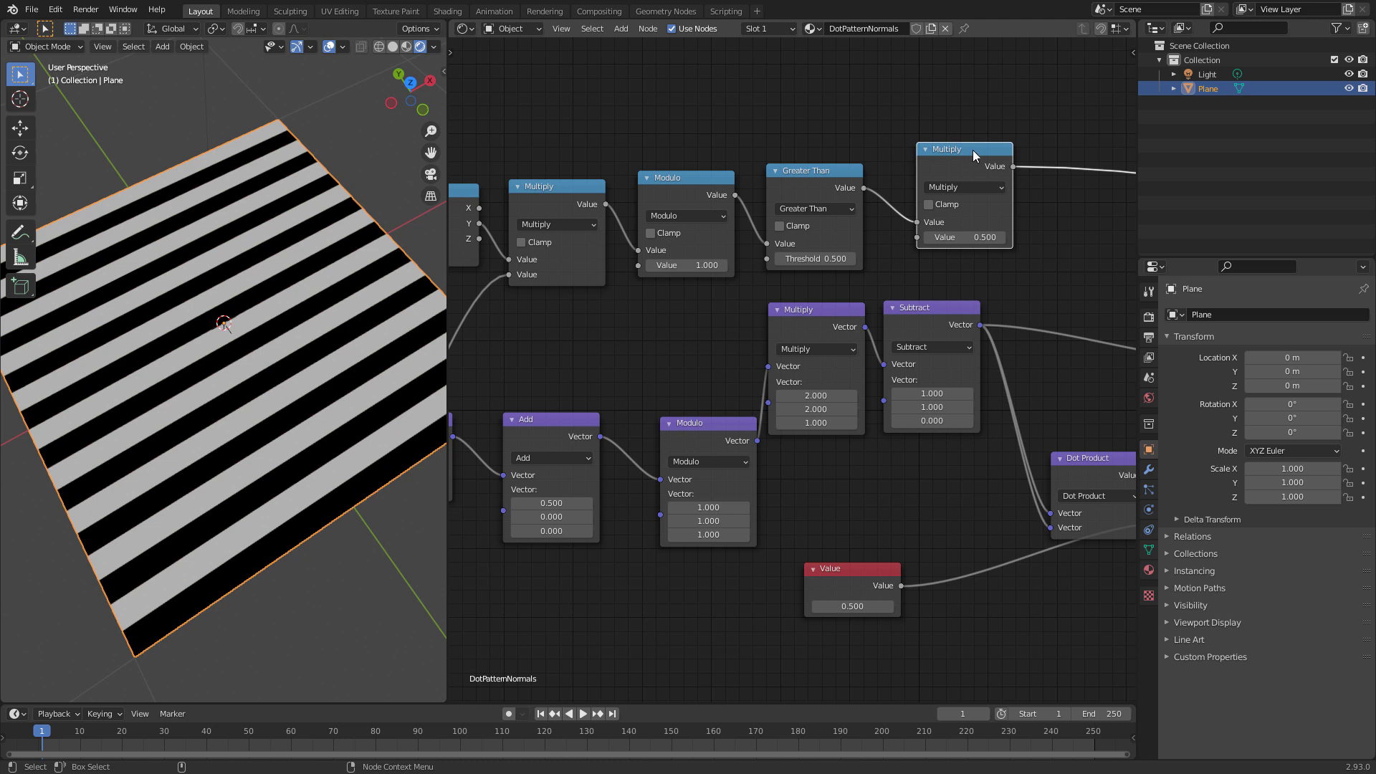
Step: Add a Combine XYZ node and insert it after the last Math Multiply so the row mask feeds its X input
middle_drag(824, 479, 877, 407)
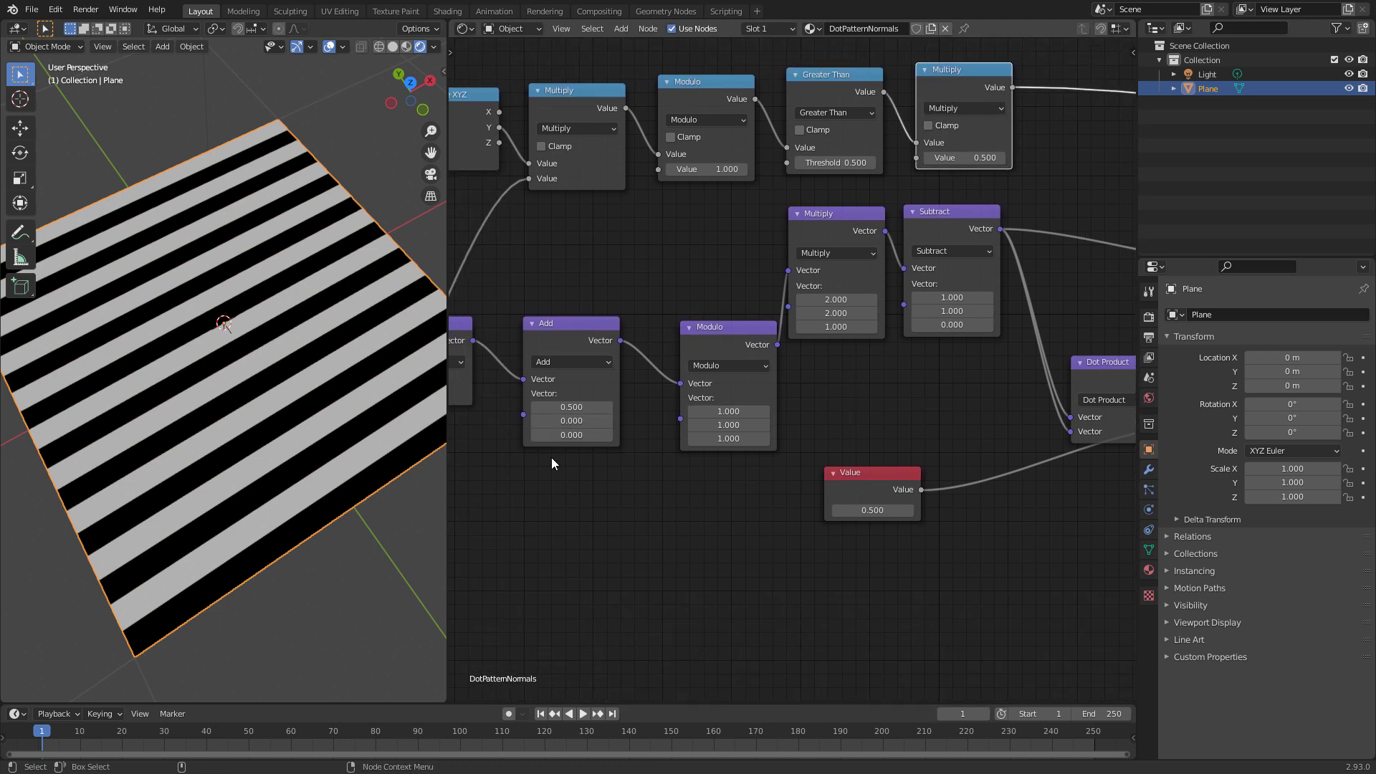
middle_drag(962, 160, 854, 278)
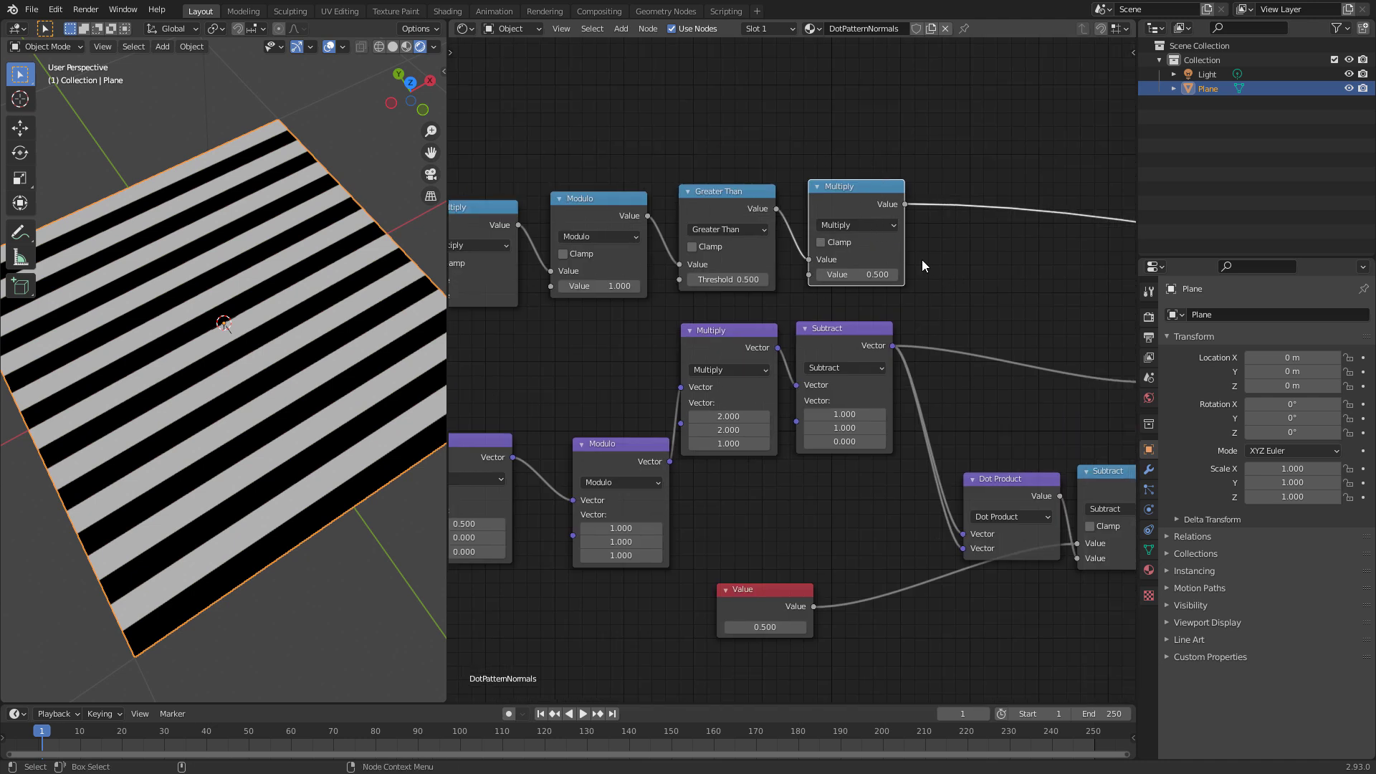
ctrl+scroll(905, 245, right, 2)
key(shift+a)
click(957, 276)
text(comb)
key(Down)
key(Down)
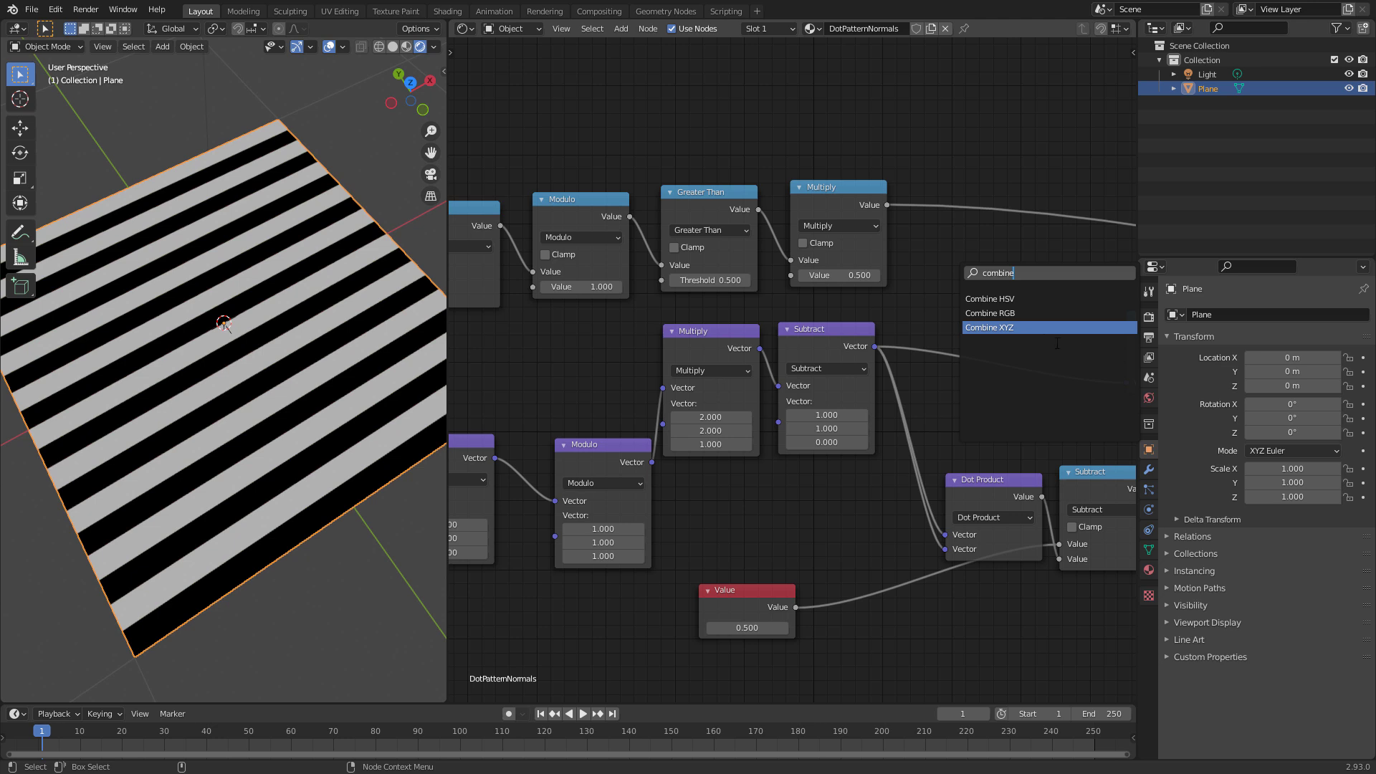
key(Return)
click(986, 244)
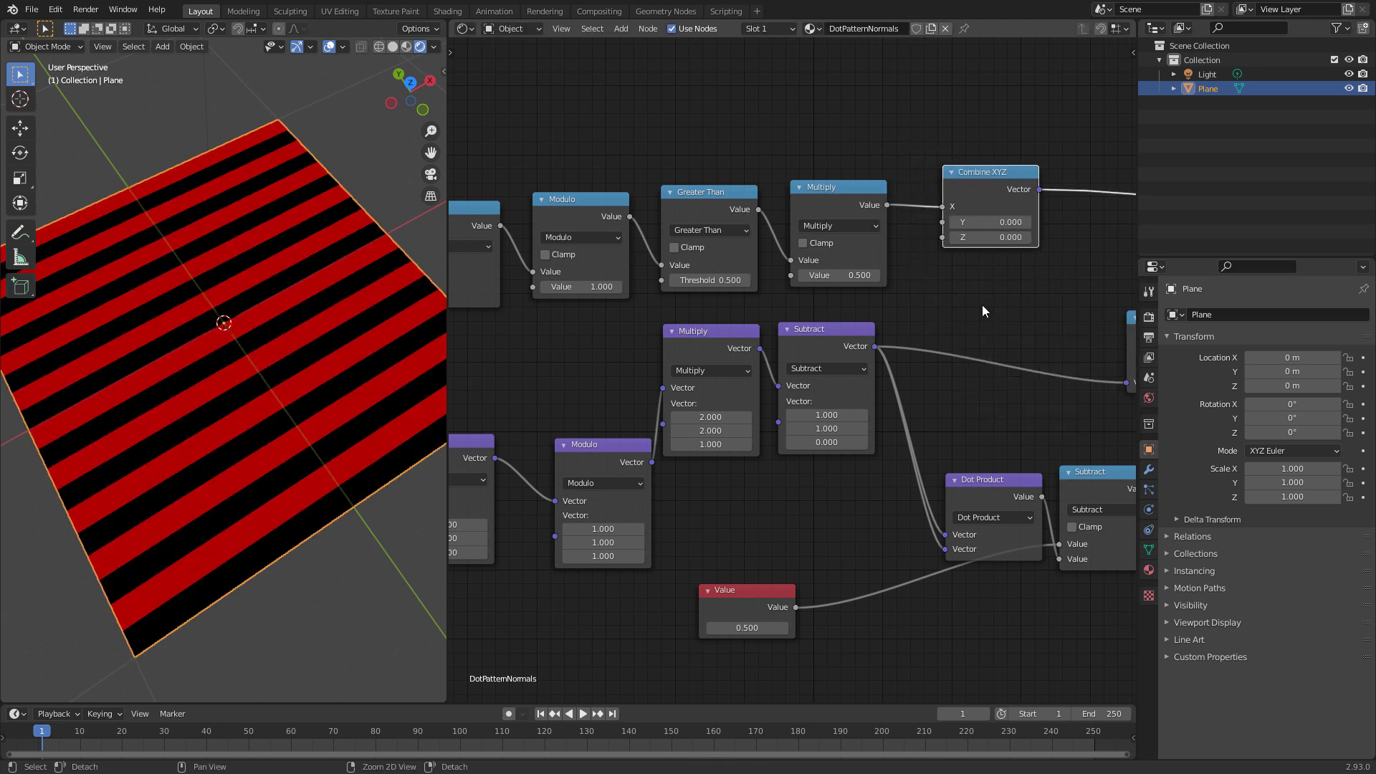
scroll(896, 272, up, 1)
drag(981, 183, 970, 208)
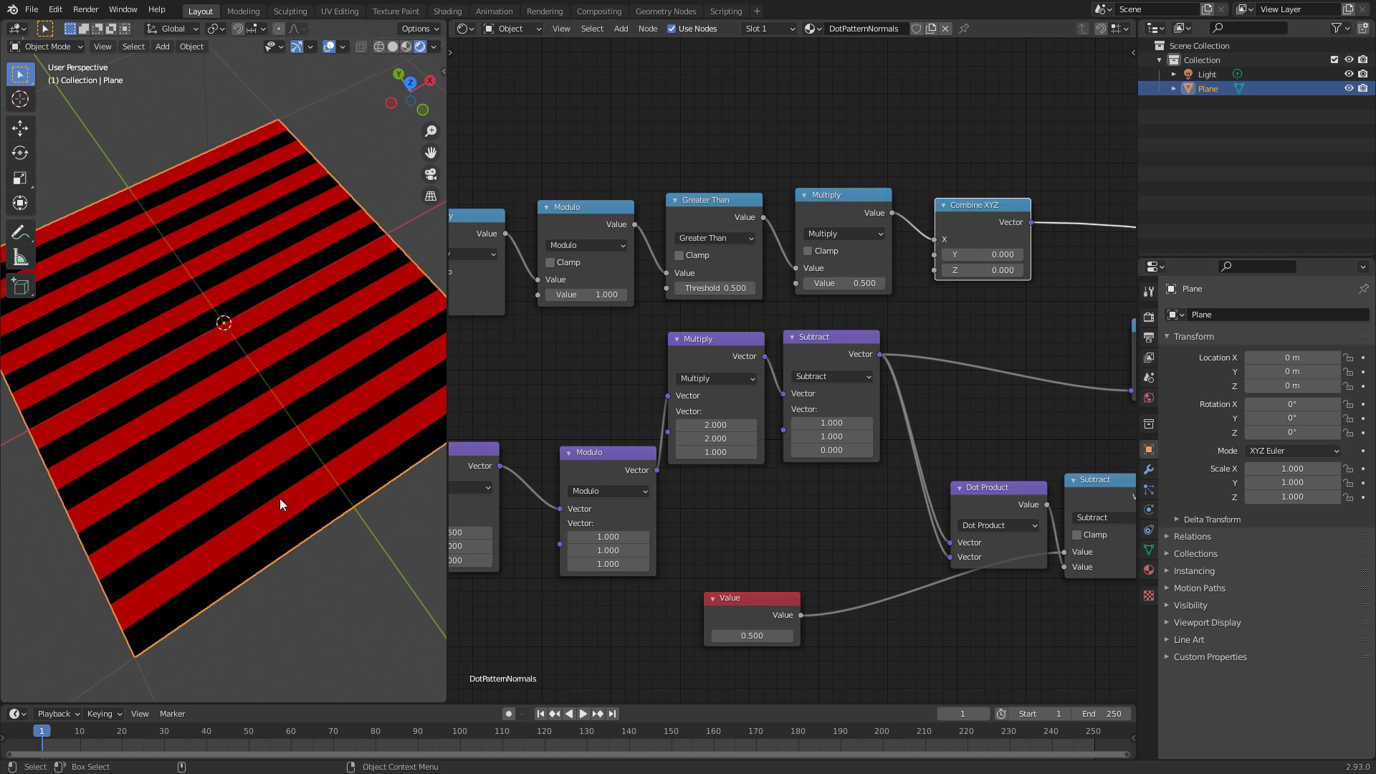
Step: Connect the Combine XYZ vector to the Add node's second vector input and preview the vector Modulo output
key(g)
middle_drag(994, 286, 1091, 218)
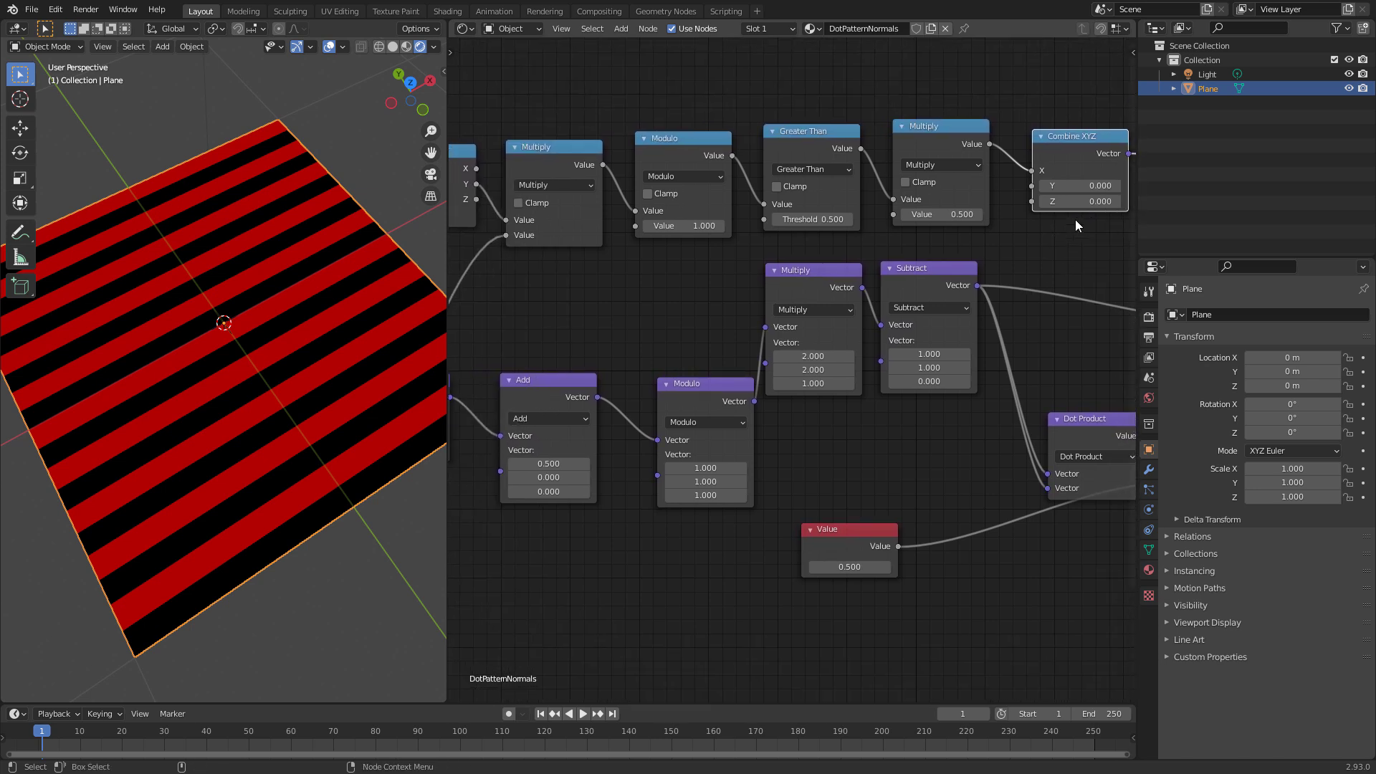
mouse_move(660, 329)
ctrl+middle_down()
mouse_move(678, 316)
mouse_move(652, 330)
ctrl+middle_up()
drag(1052, 149, 1036, 154)
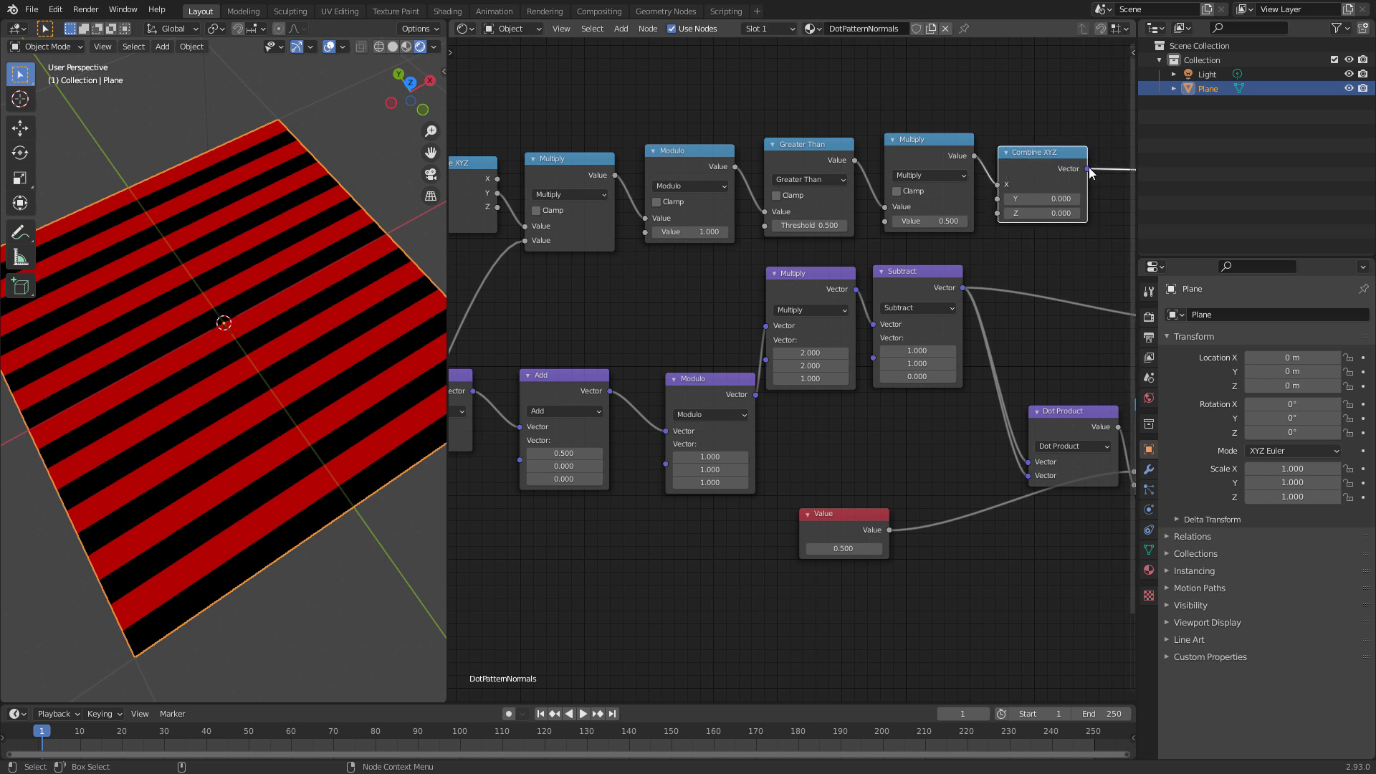
drag(1114, 190, 525, 461)
click(529, 388)
ctrl+scroll(532, 406, left, 4)
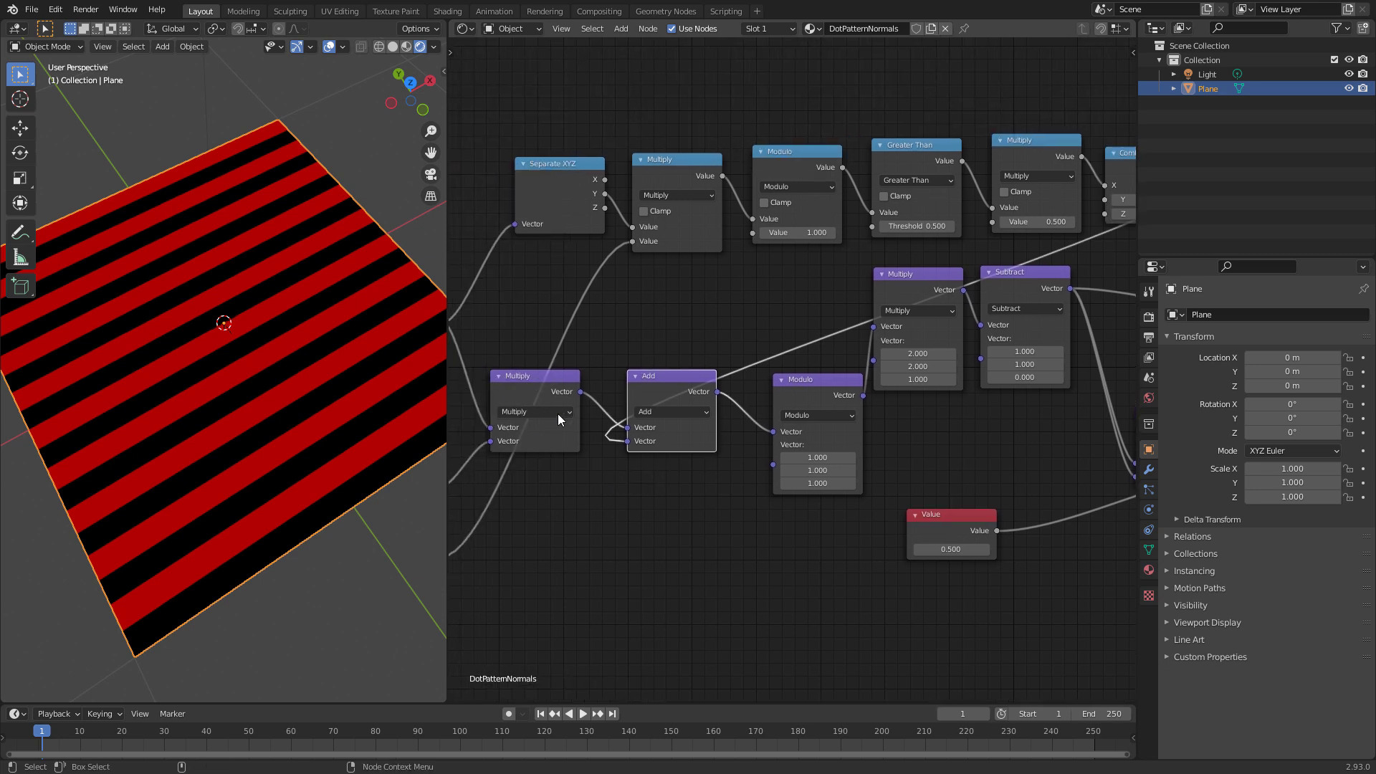
ctrl+shift+click(822, 386)
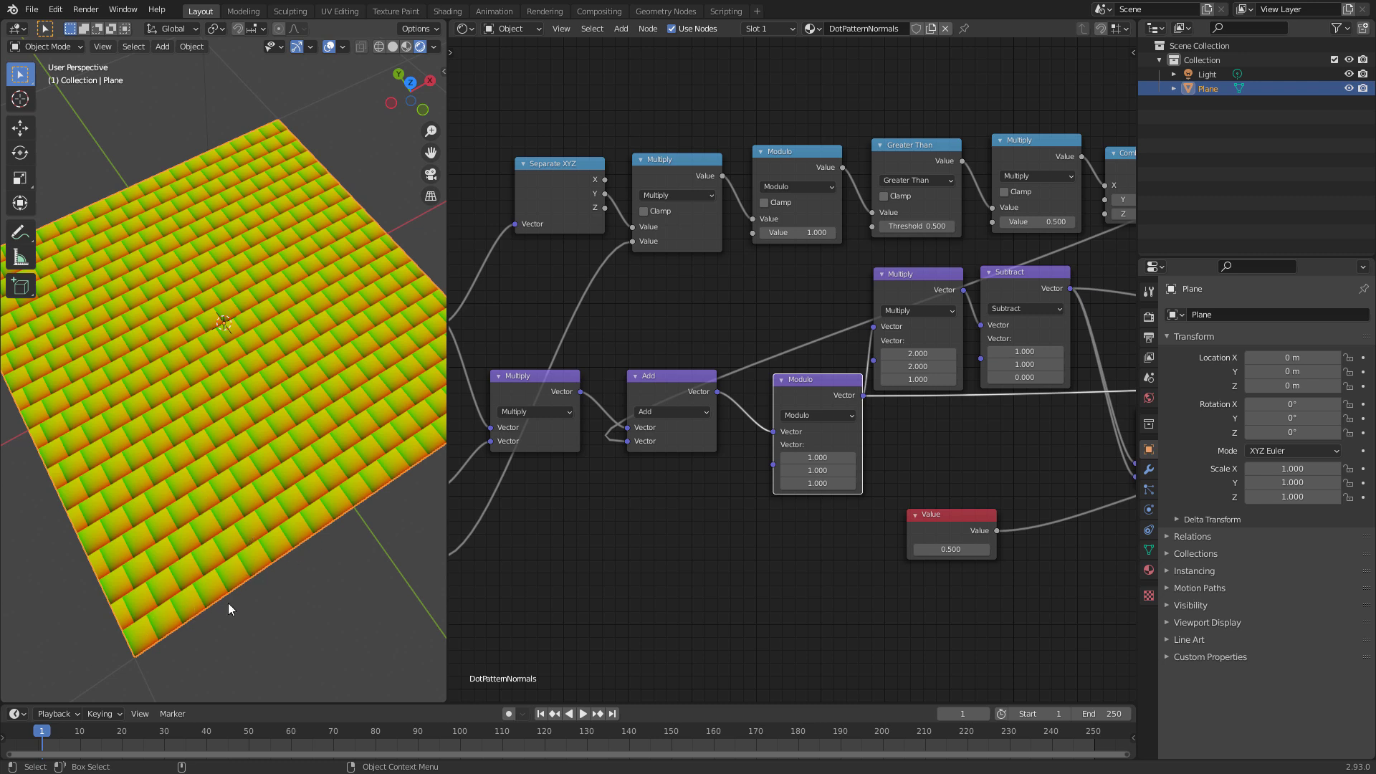
Step: Reconnect the Principled BSDF to the Material Output and inspect the staggered dots on the plane
ctrl+scroll(824, 572, right, 5)
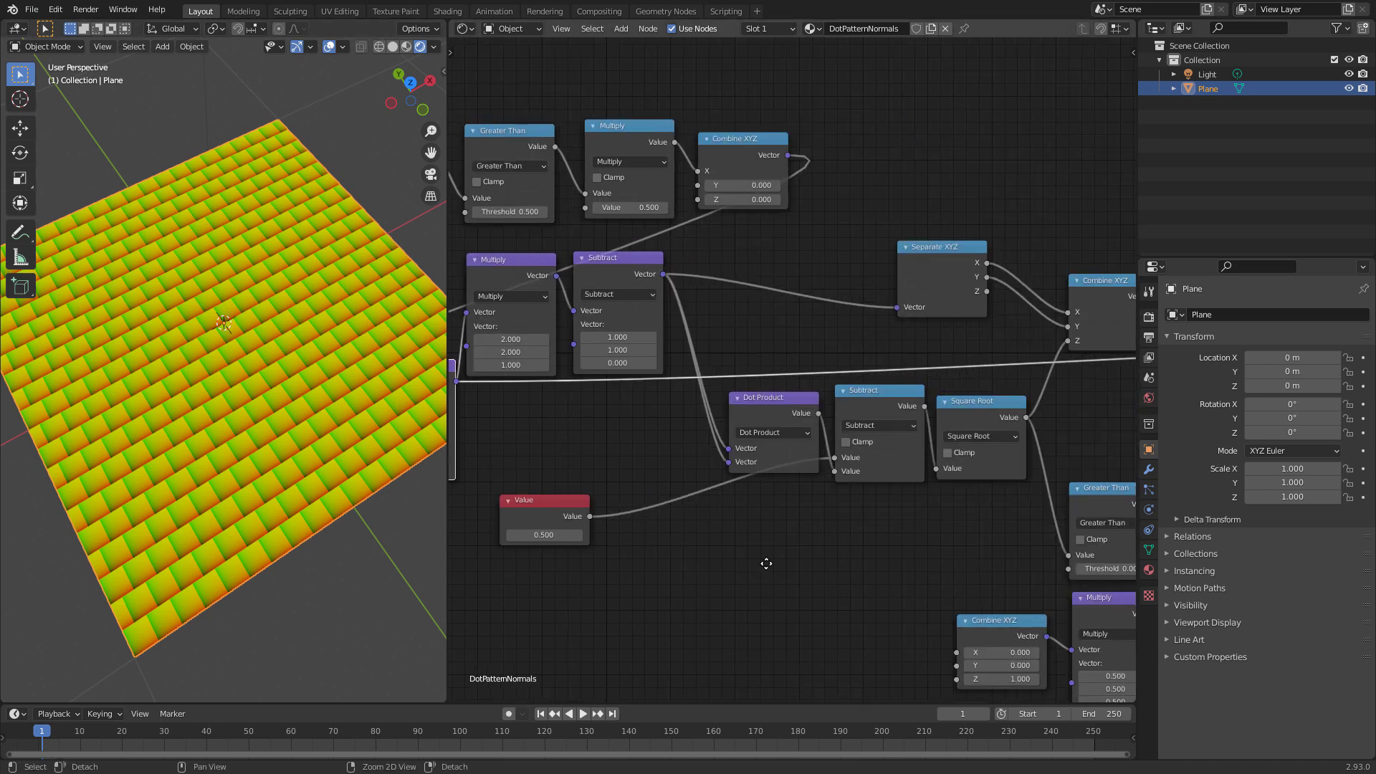
ctrl+scroll(678, 562, right, 8)
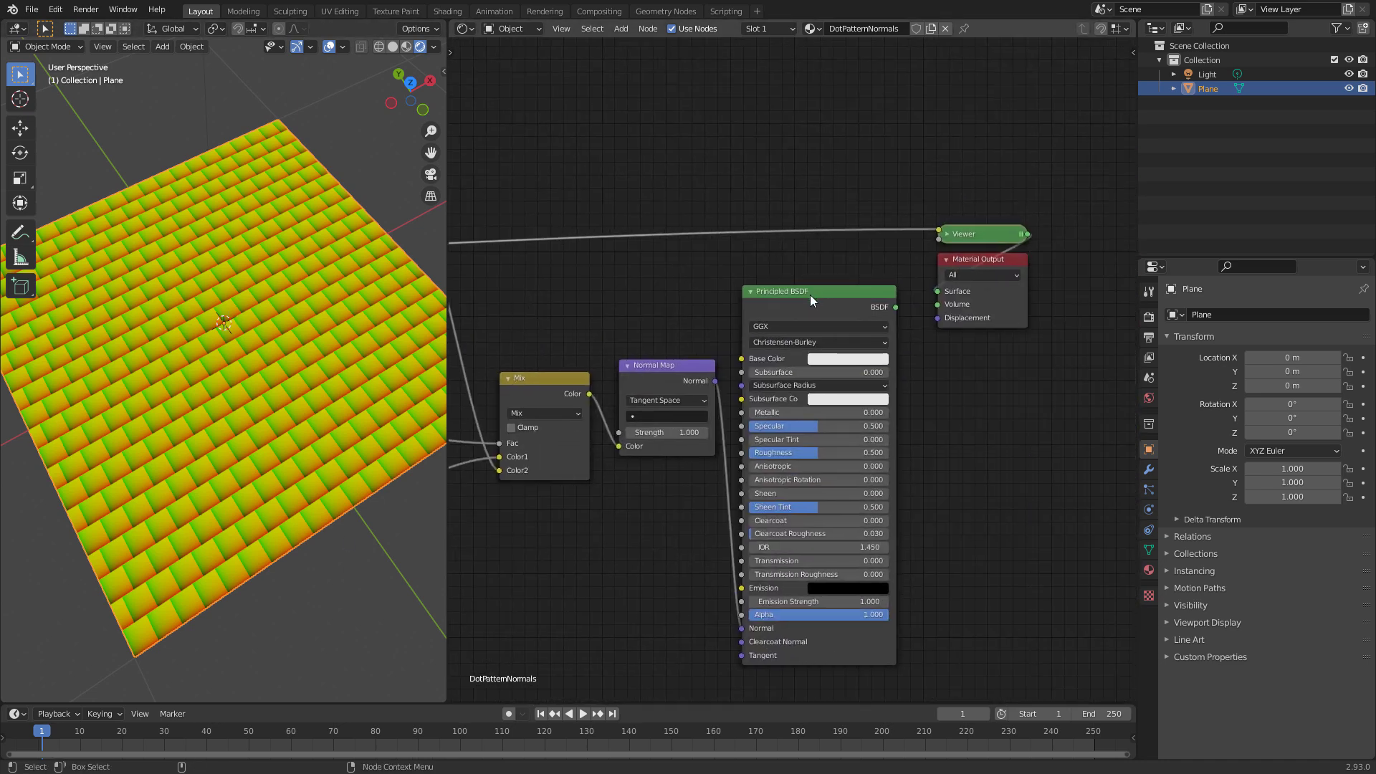
ctrl+shift+click(809, 301)
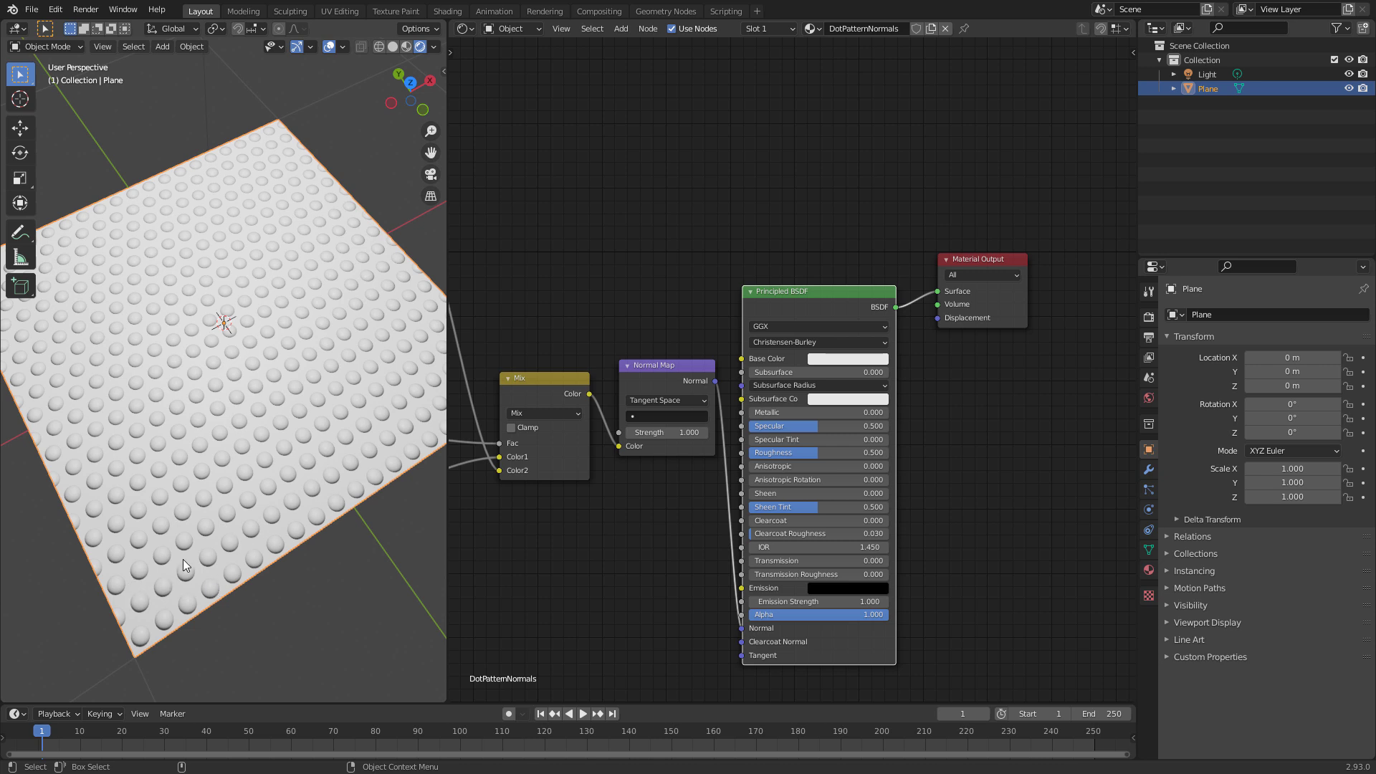
middle_drag(338, 346, 308, 436)
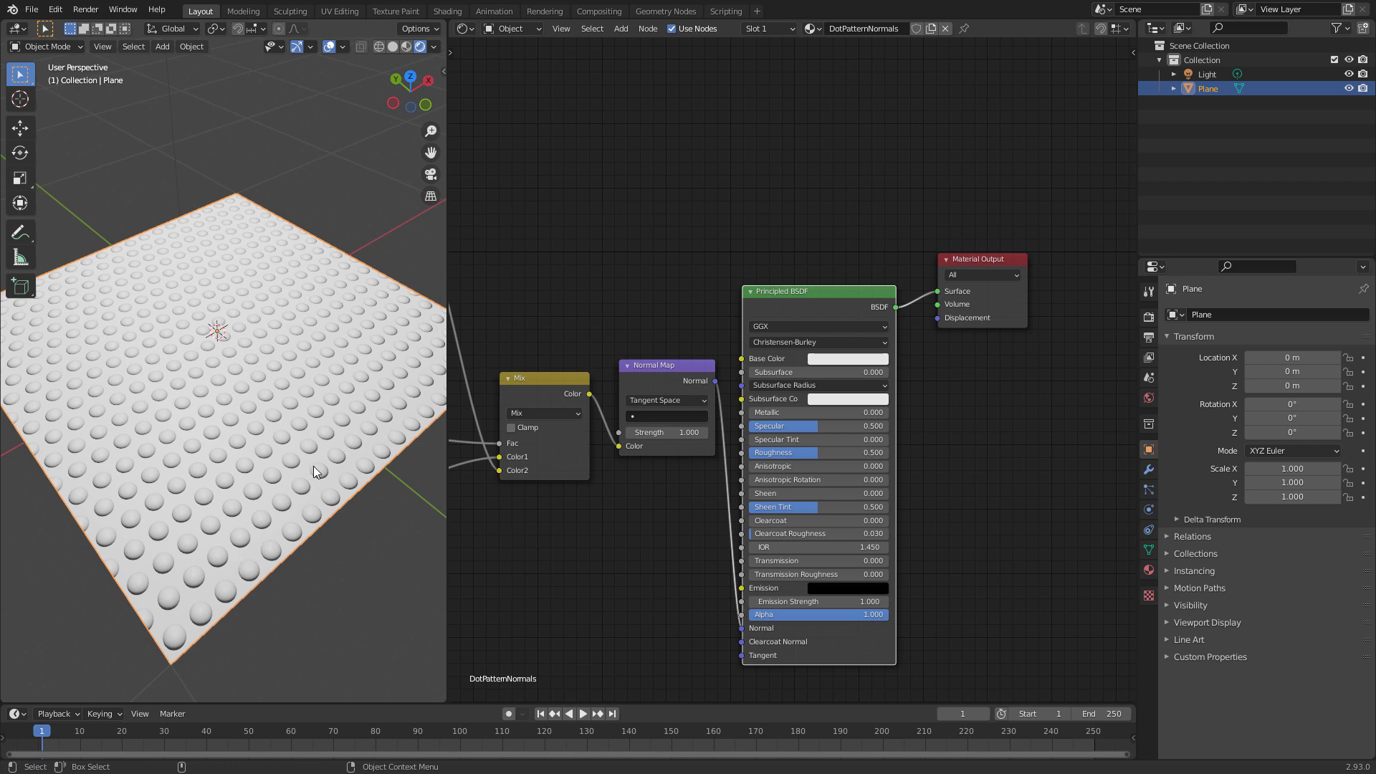
Step: Set the Principled BSDF base color to orange with hue 0.031, saturation 0.987 and value 0.800
middle_drag(263, 515, 346, 485)
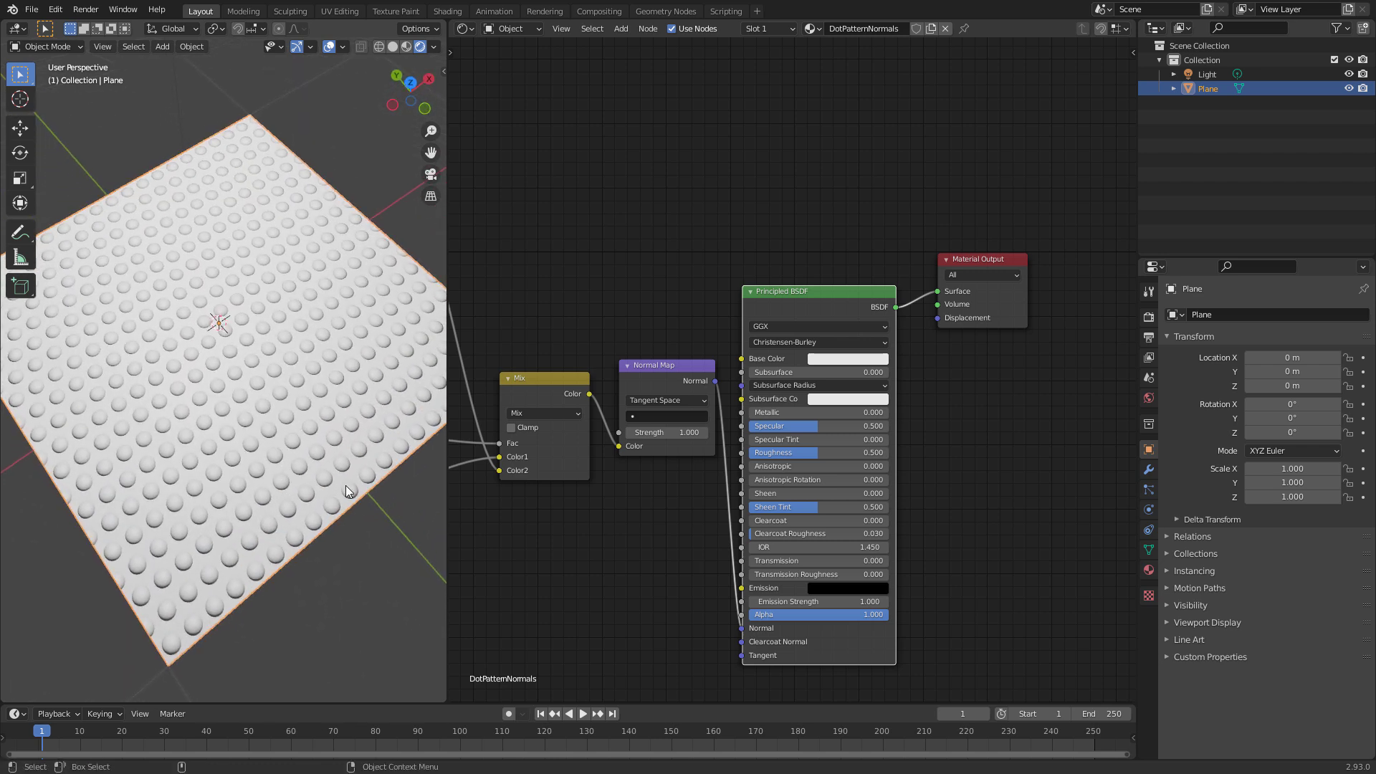
click(839, 359)
click(845, 259)
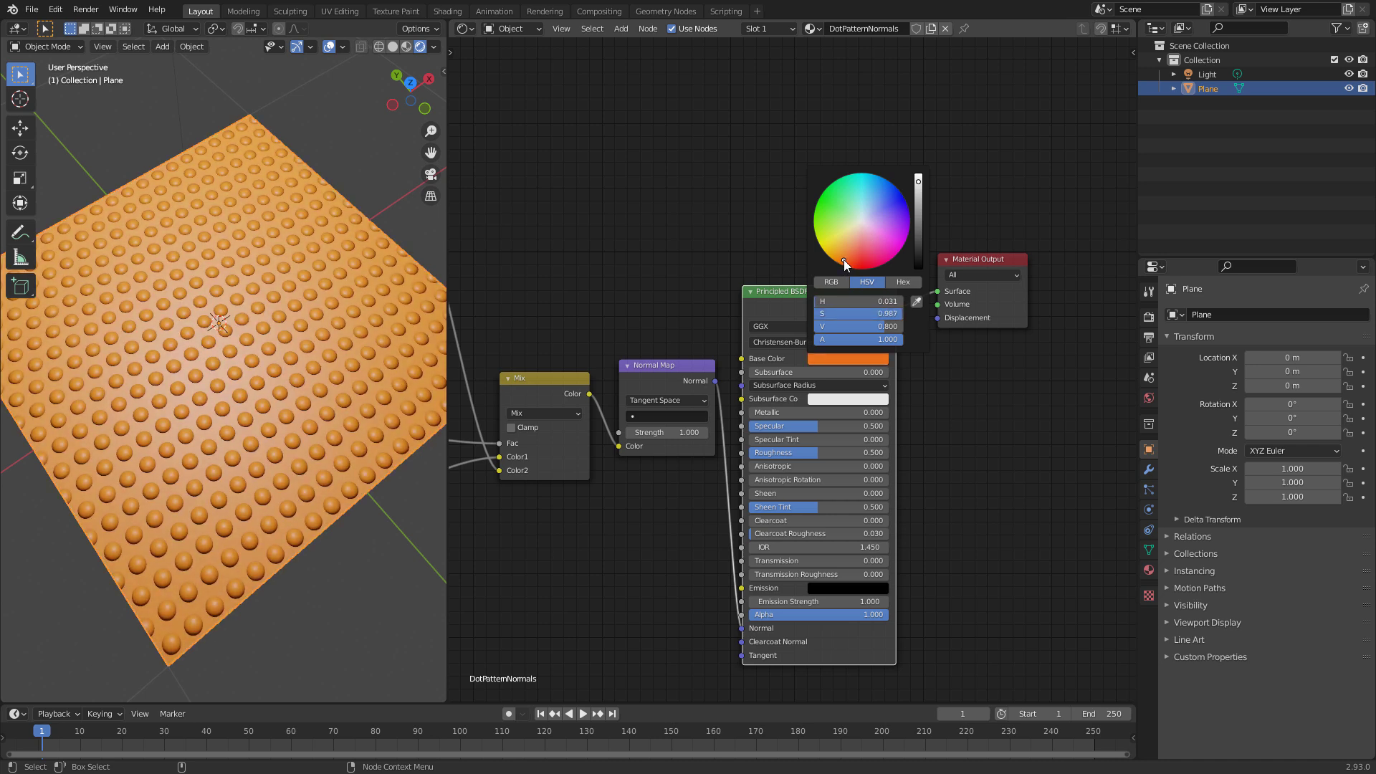
middle_drag(269, 614, 315, 459)
Step: Try adjusting the tiling scale in the Value node that feeds both Multiply nodes
middle_drag(610, 563, 874, 431)
middle_drag(629, 496, 952, 477)
middle_drag(301, 482, 237, 502)
middle_drag(669, 528, 729, 523)
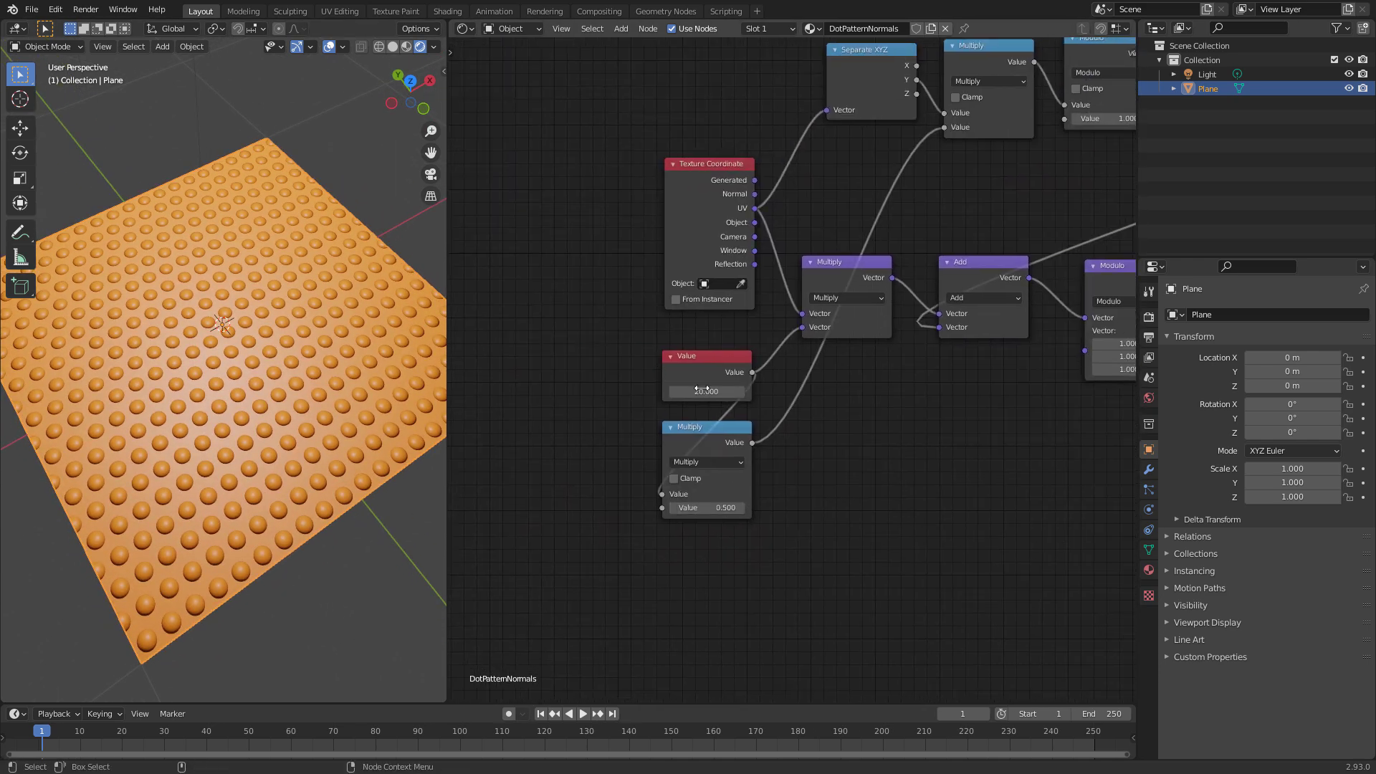
drag(724, 392, 753, 415)
Step: Try a threshold of 0.500 in the Greater Than node to shrink the dots, and set it back to 0
scroll(815, 432, right, 10)
middle_drag(1033, 492, 966, 490)
middle_drag(833, 362, 901, 393)
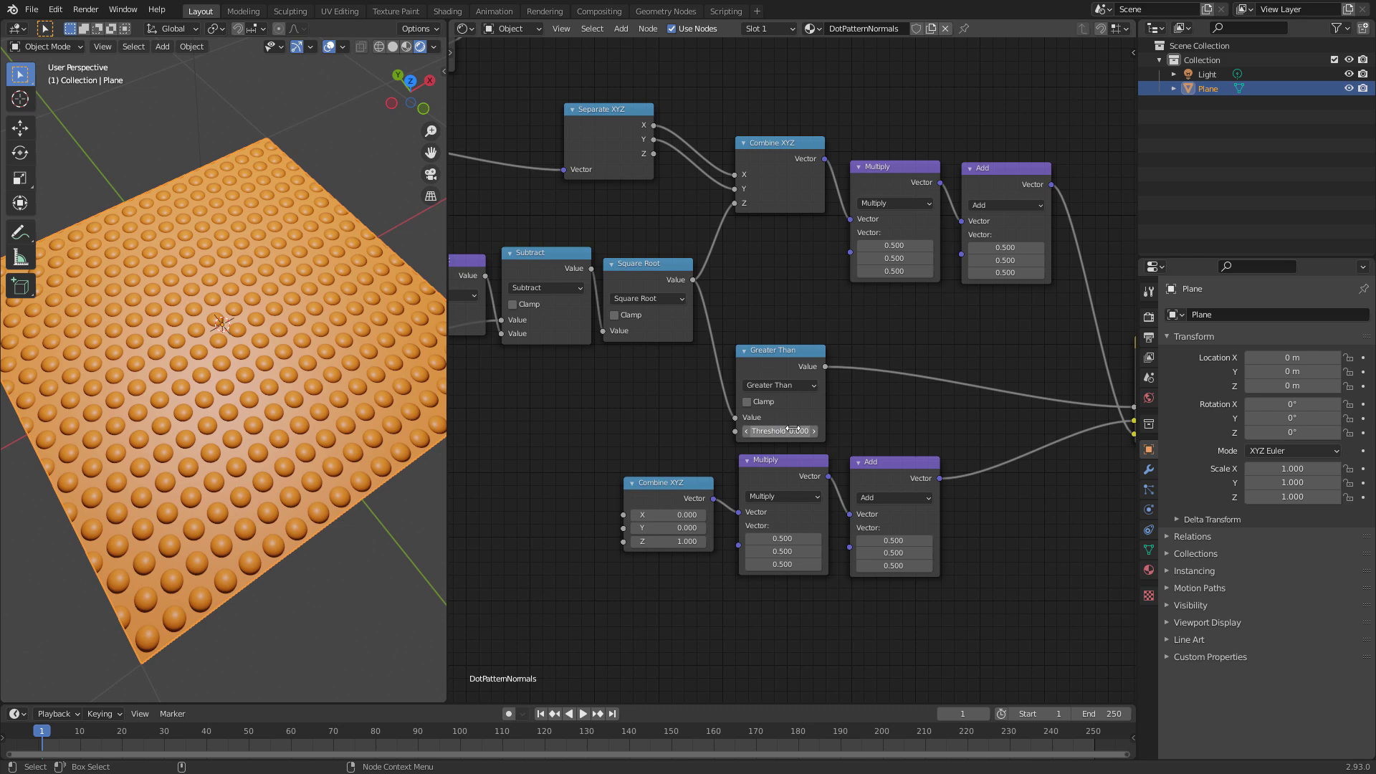
drag(785, 431, 788, 435)
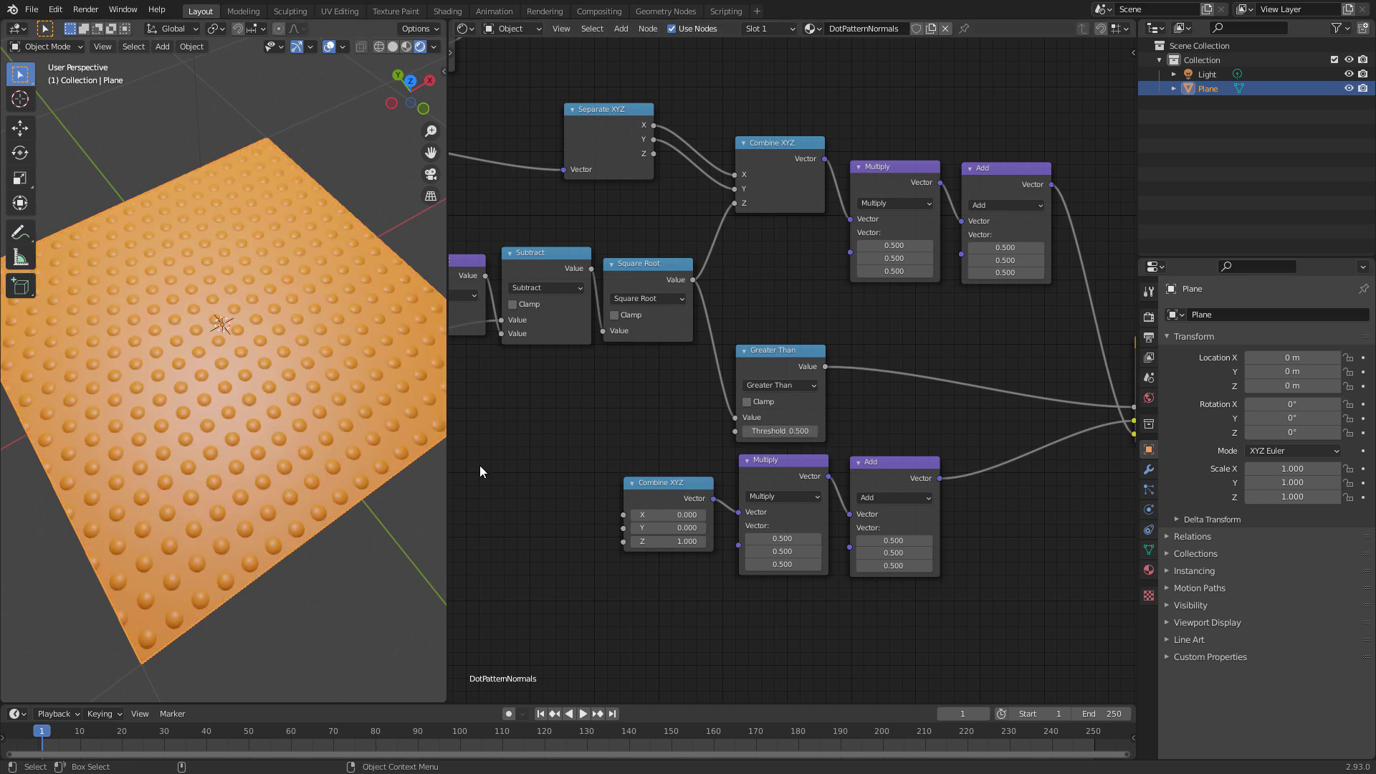
click(800, 428)
text(0)
key(Return)
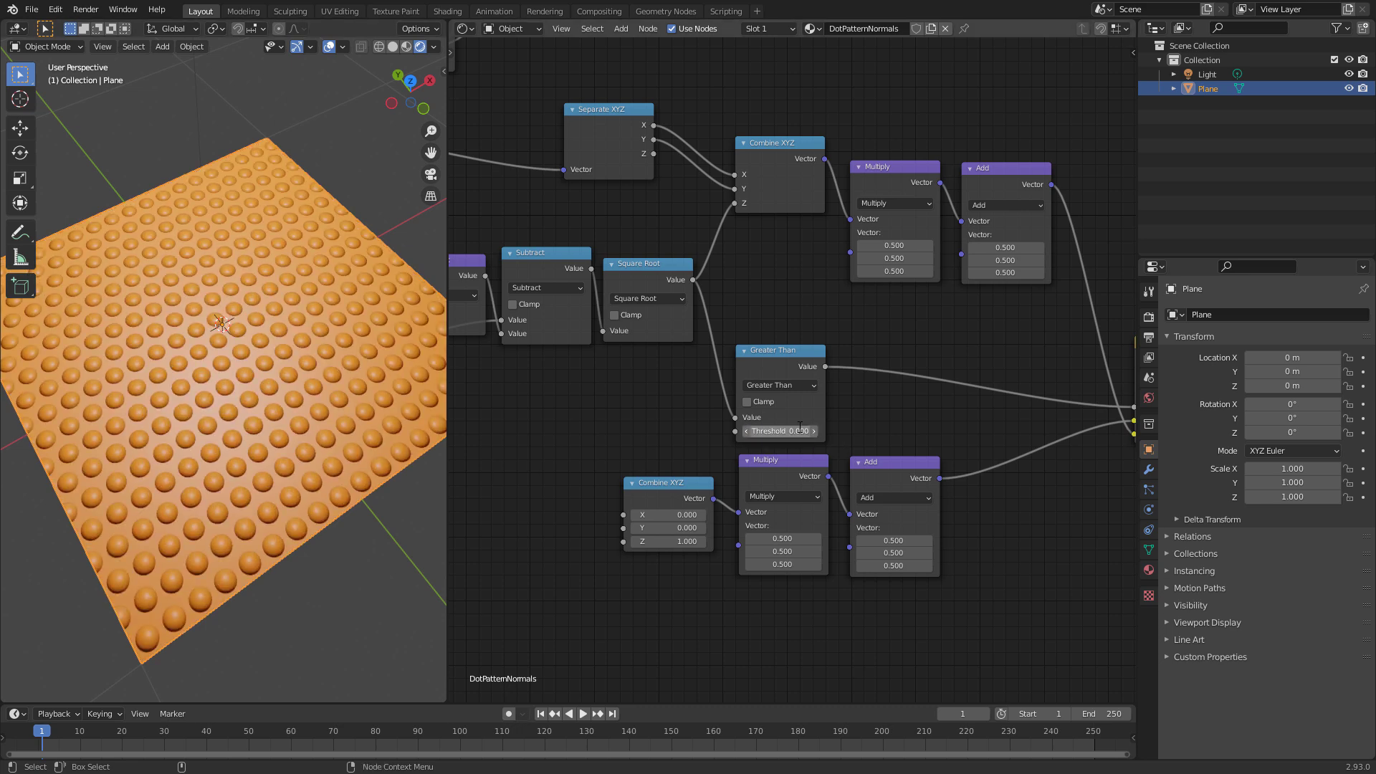
Step: Switch the shader editor area to a second 3D viewport with both the plane and the light in view
middle_drag(313, 474, 373, 368)
click(466, 29)
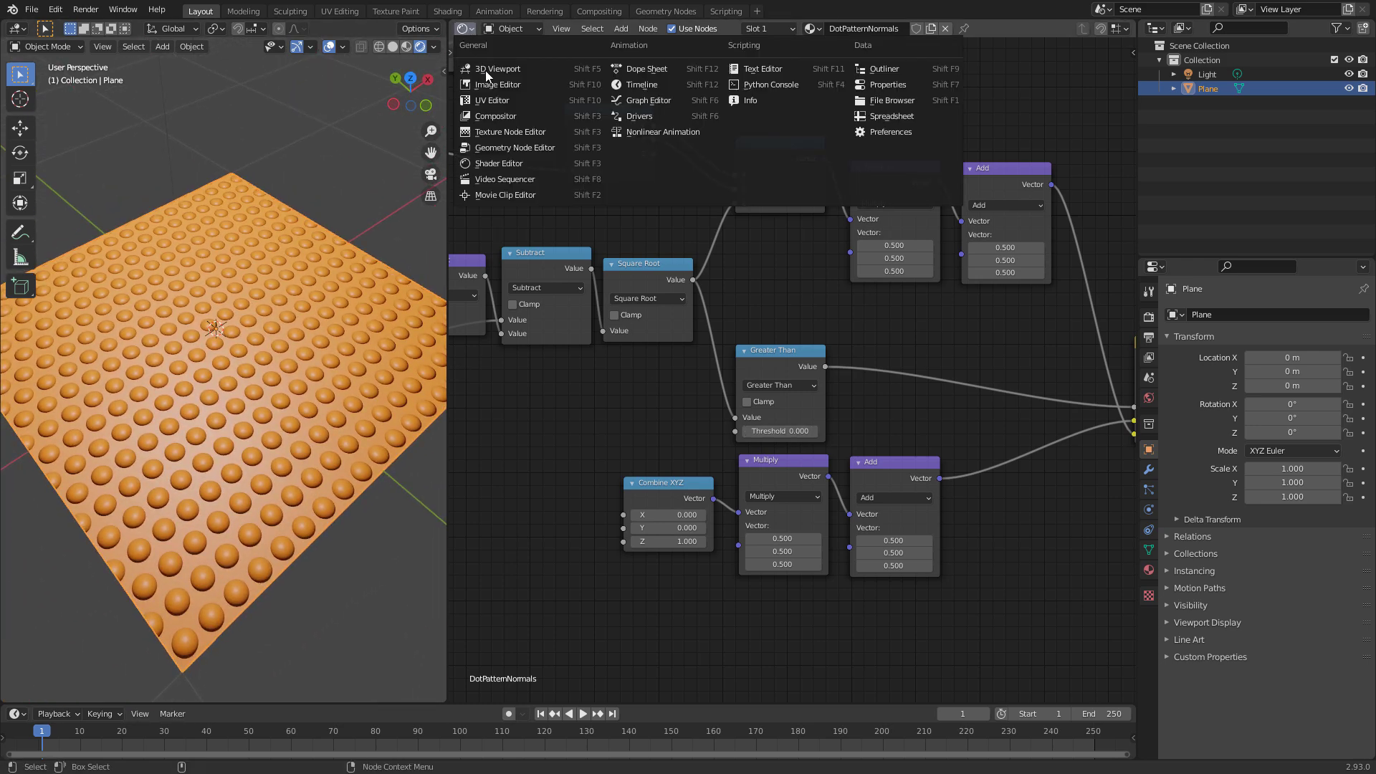
click(484, 71)
middle_drag(815, 503, 701, 476)
scroll(768, 313, up, 4)
middle_drag(768, 313, 852, 139)
Step: Move the light to about X -0.49 m, Y 0.80 m, Z 2.99 m and inspect the shading of the dots
click(809, 109)
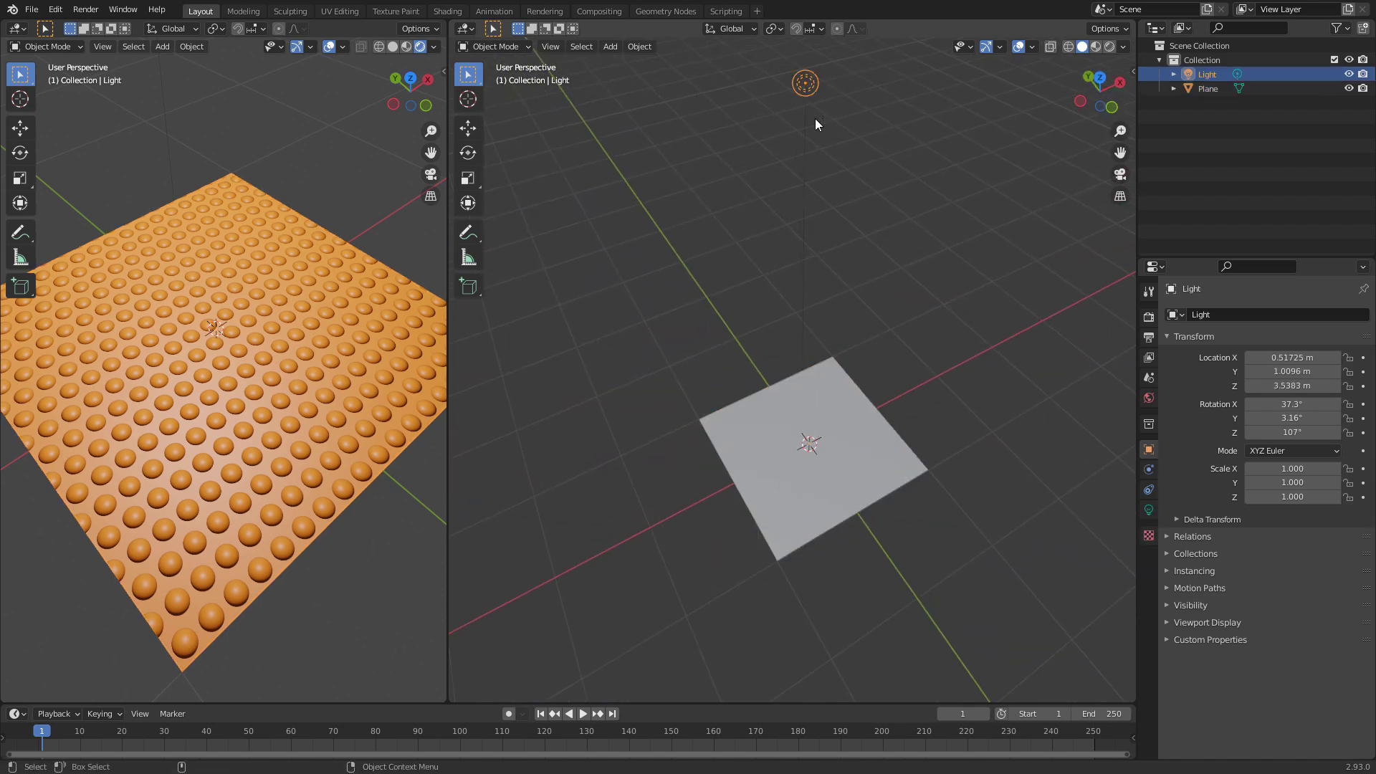
key(g)
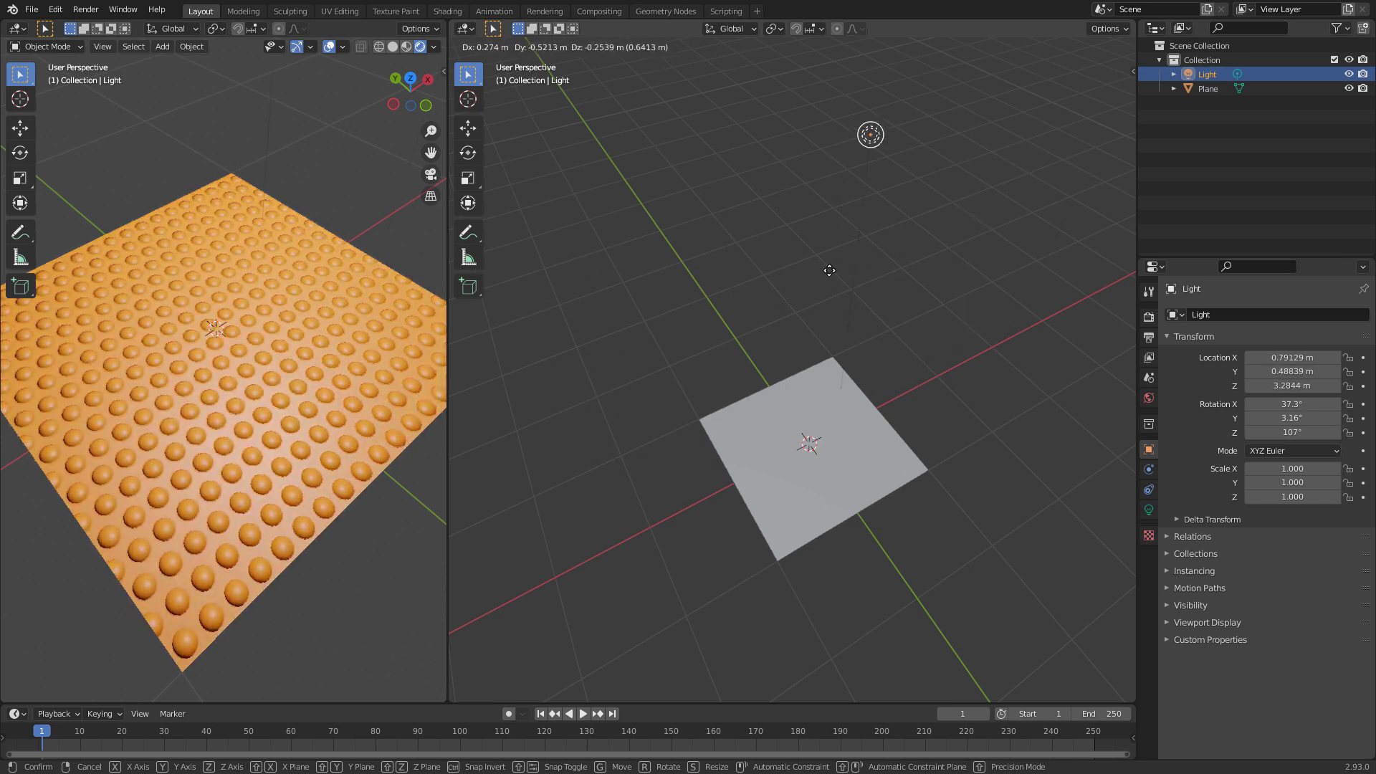
click(746, 319)
mouse_move(204, 454)
middle_down()
mouse_move(228, 381)
mouse_move(204, 449)
middle_up()
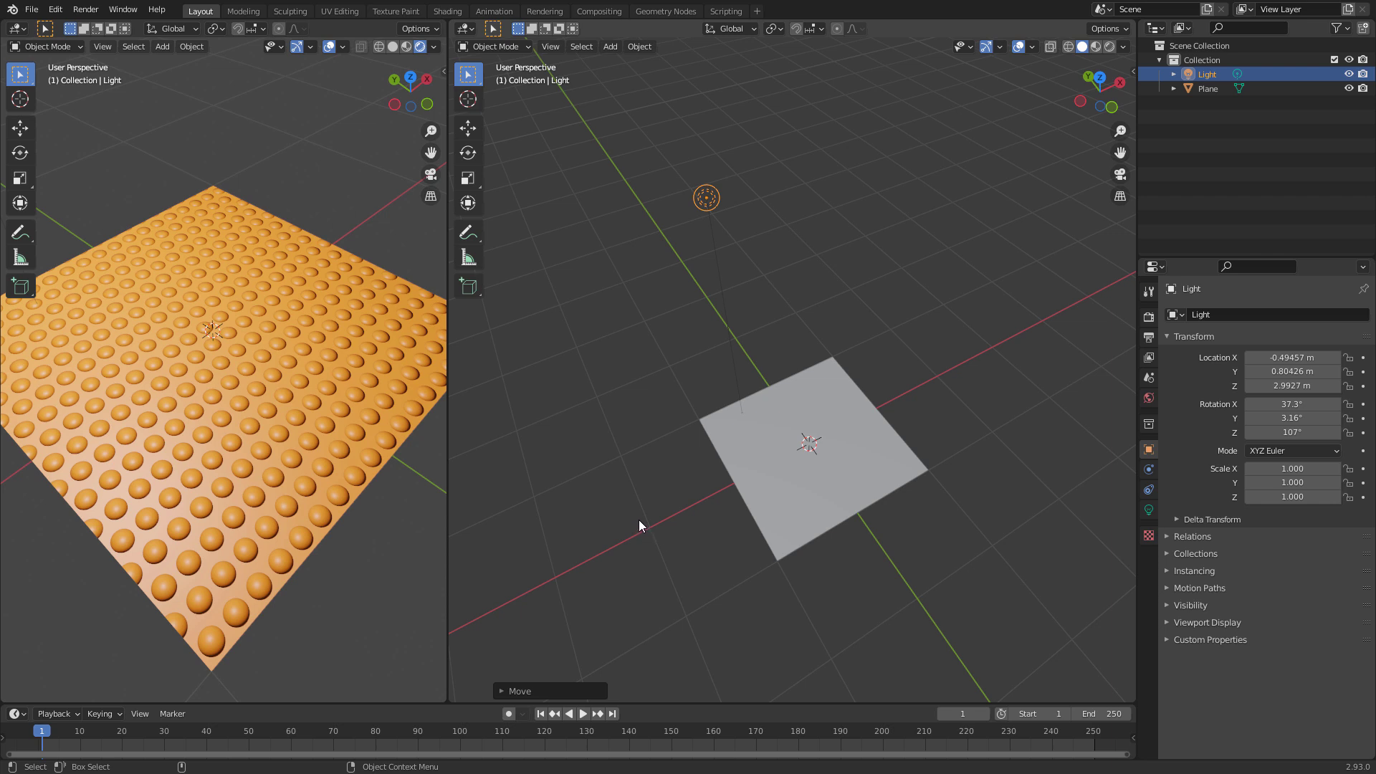